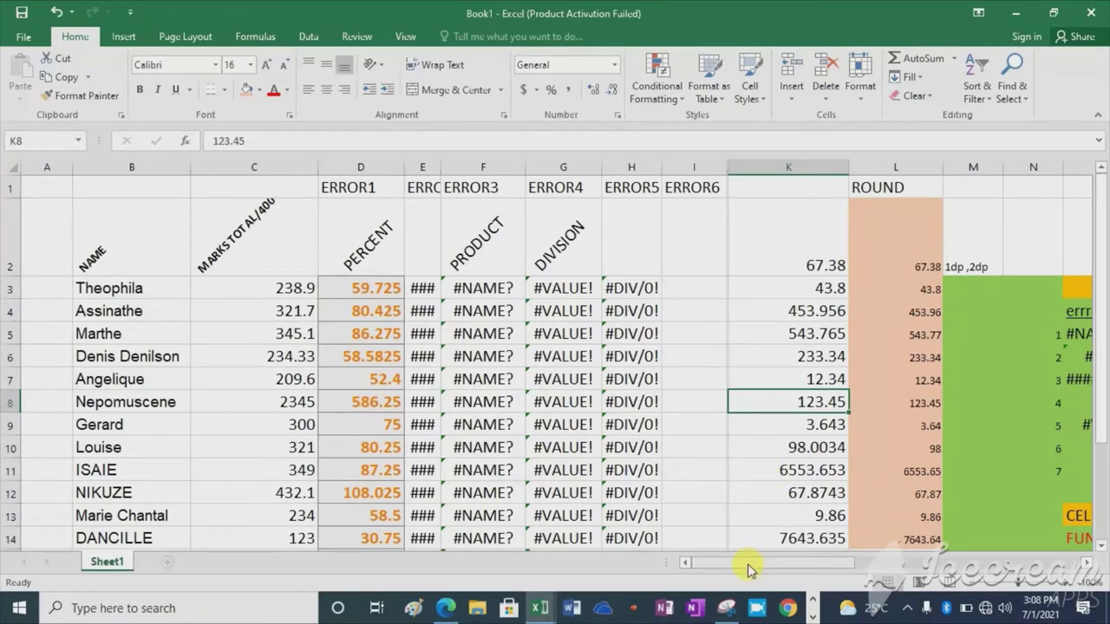
# Scroll right to bring the error reference table in columns O–R into view
pyautogui.moveTo(747, 563); pyautogui.dragTo(884, 555)
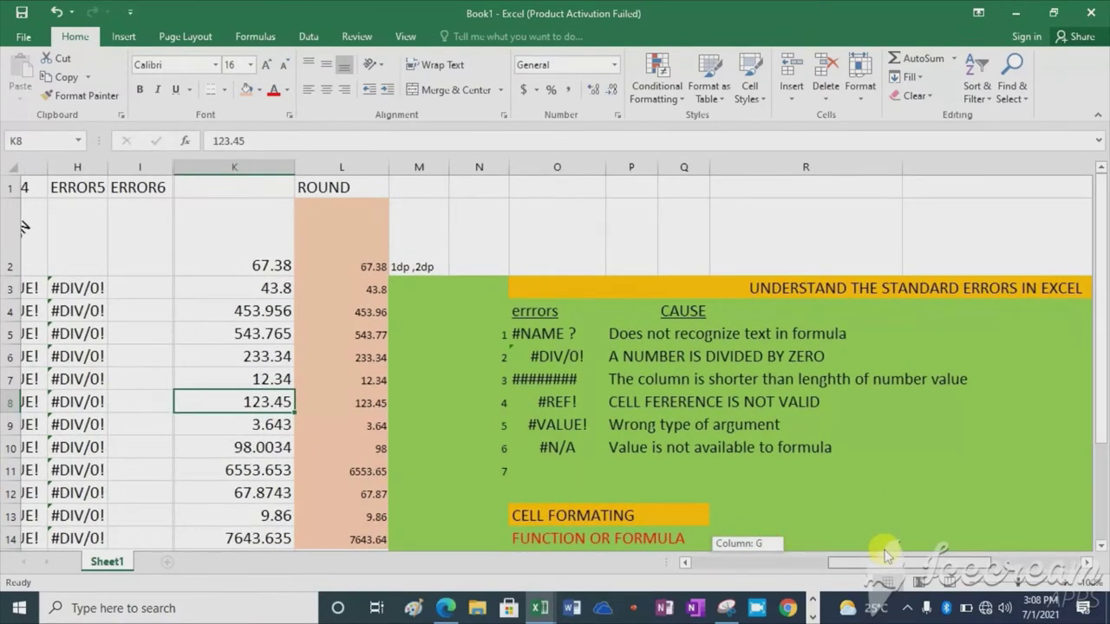
pyautogui.moveTo(886, 555); pyautogui.dragTo(924, 560)
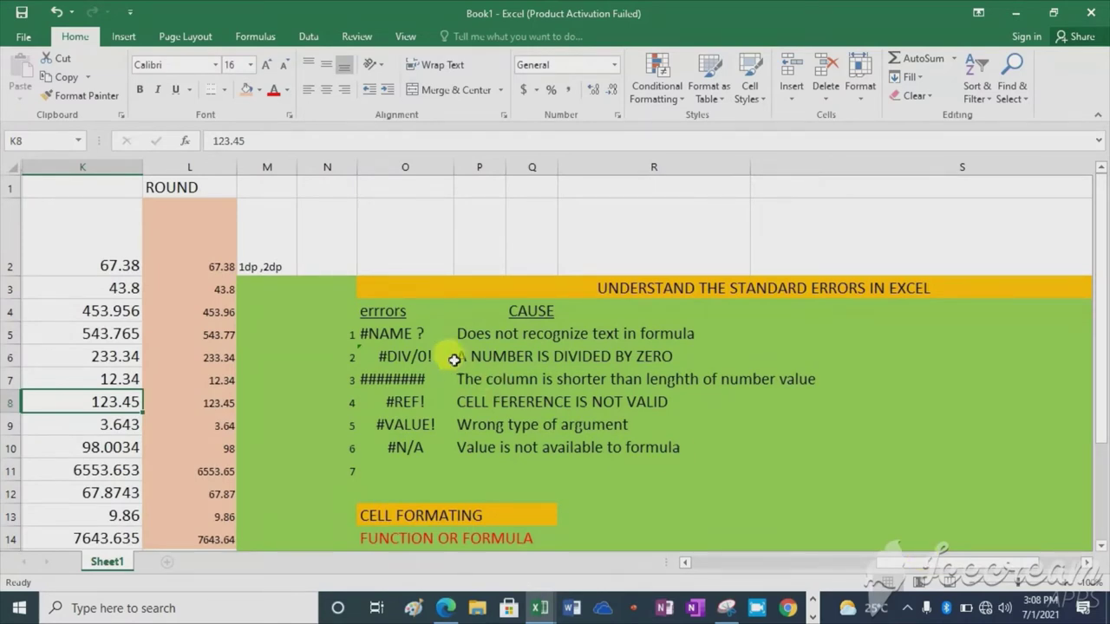
pyautogui.click(397, 337)
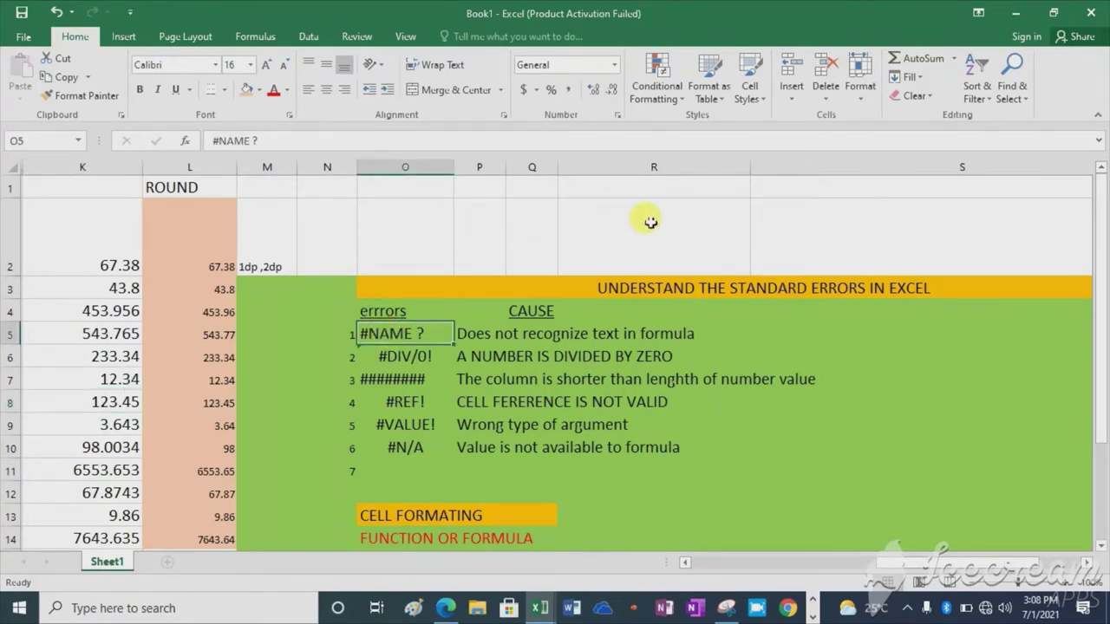
pyautogui.click(686, 216)
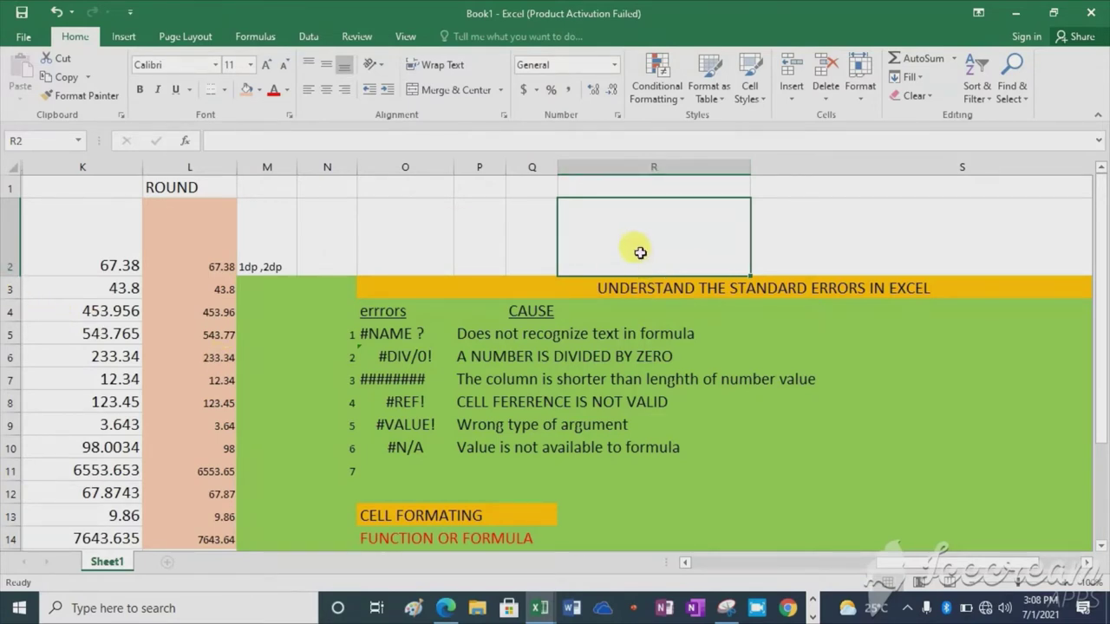
pyautogui.click(390, 335)
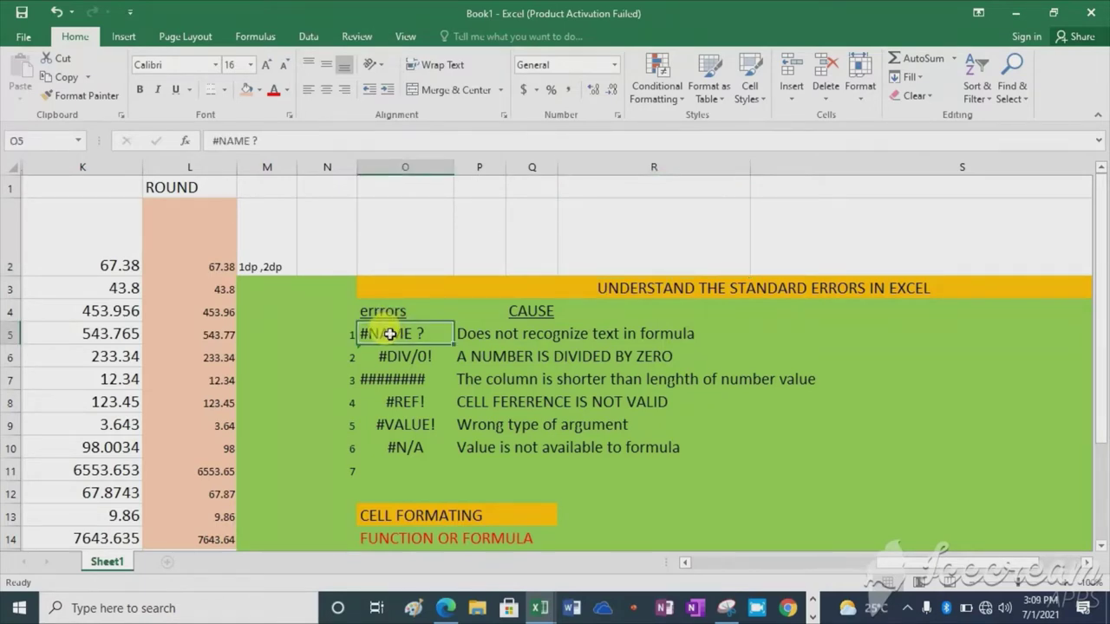
pyautogui.click(387, 360)
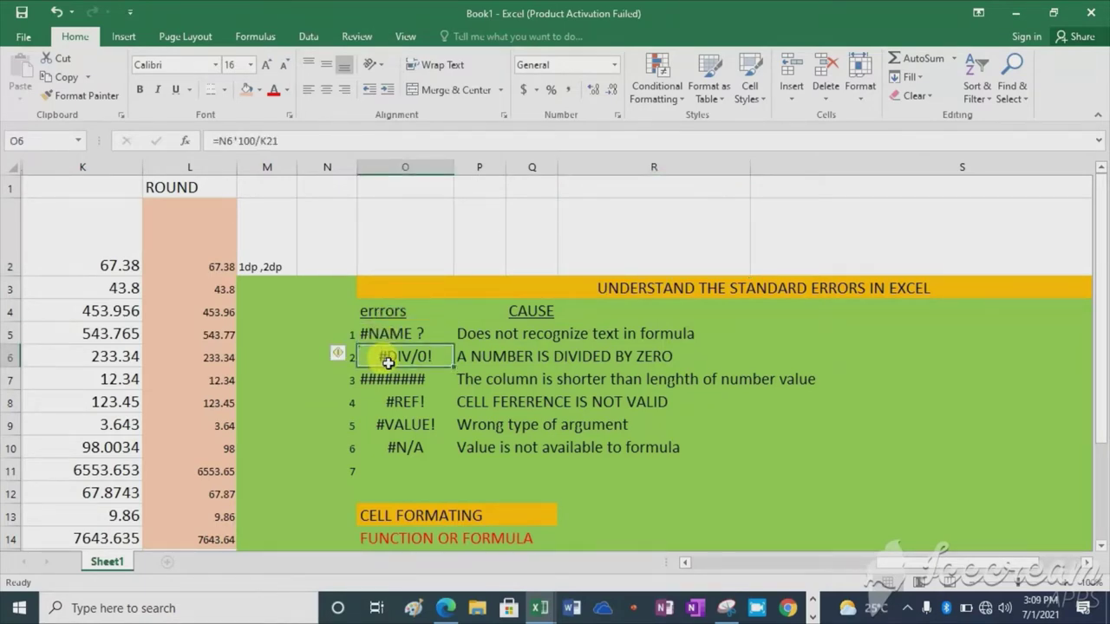
pyautogui.press('Down')
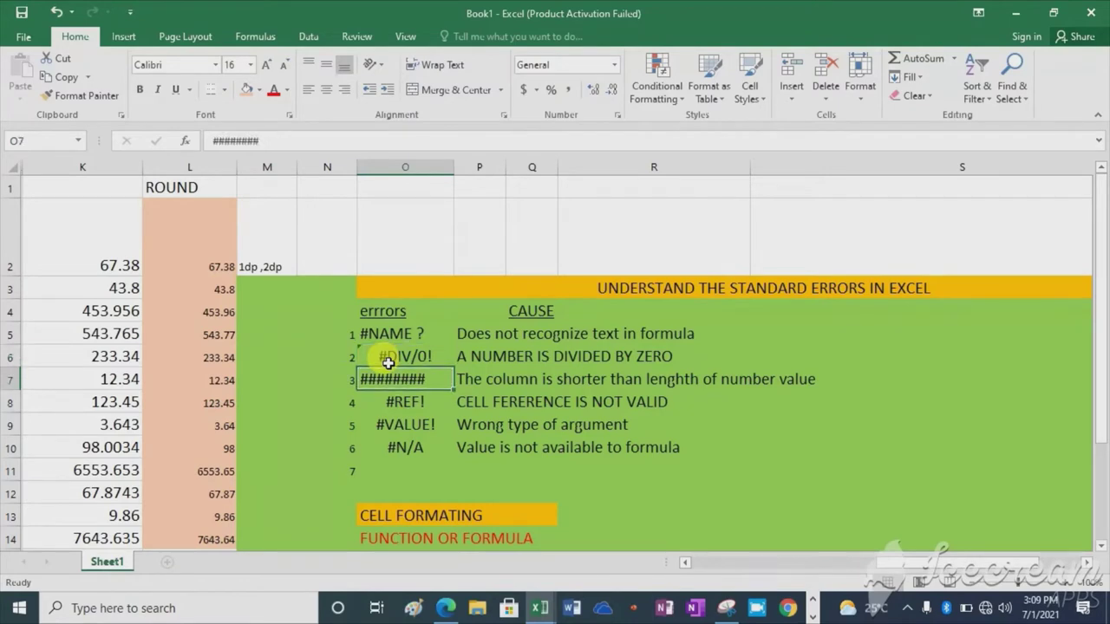
pyautogui.press('Down')
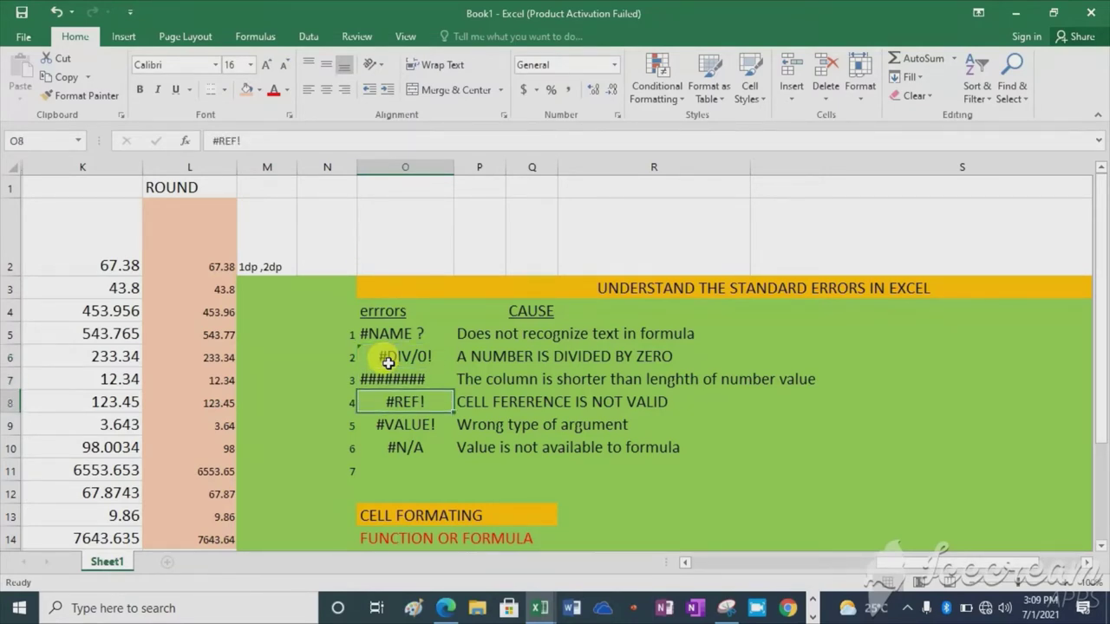
pyautogui.press('Down')
pyautogui.press('Down')
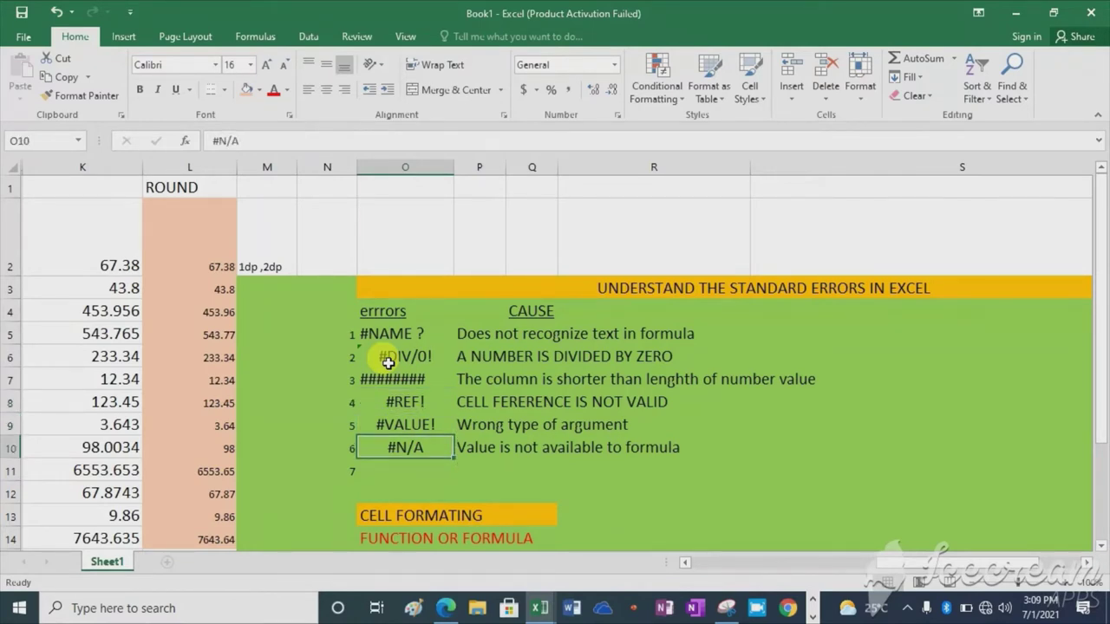
pyautogui.moveTo(1103, 369); pyautogui.dragTo(1103, 402)
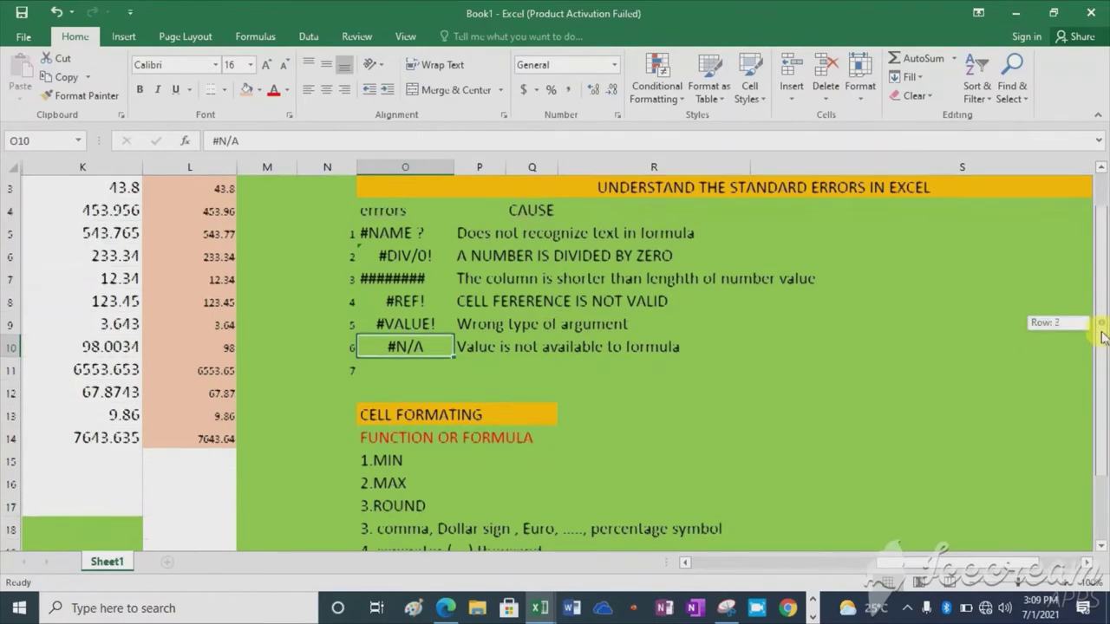
pyautogui.moveTo(1103, 329); pyautogui.dragTo(1103, 342)
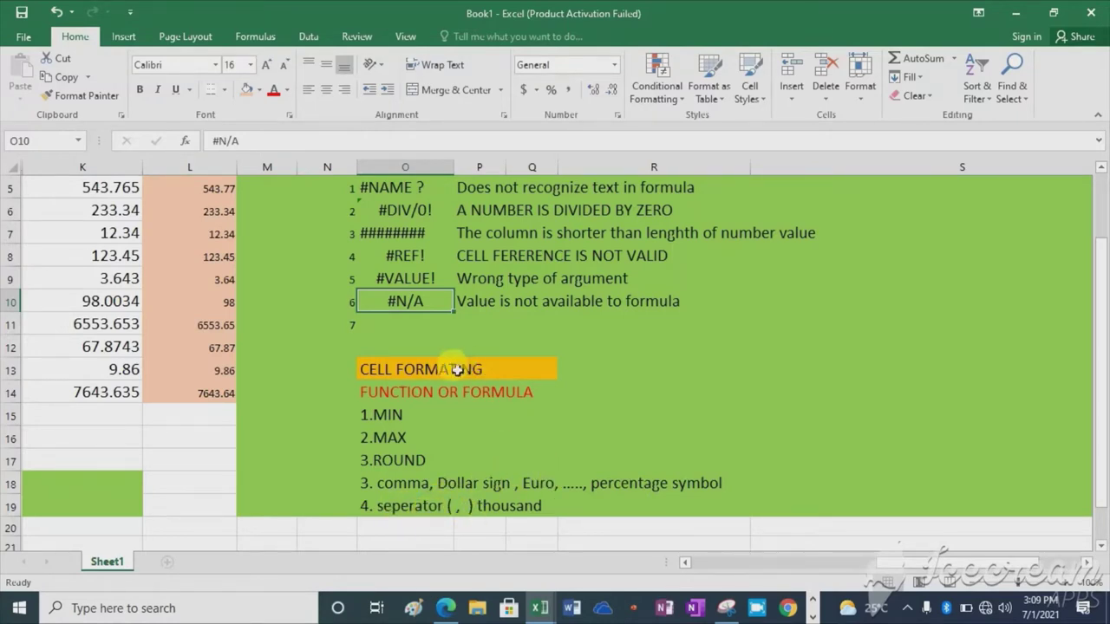
pyautogui.click(395, 464)
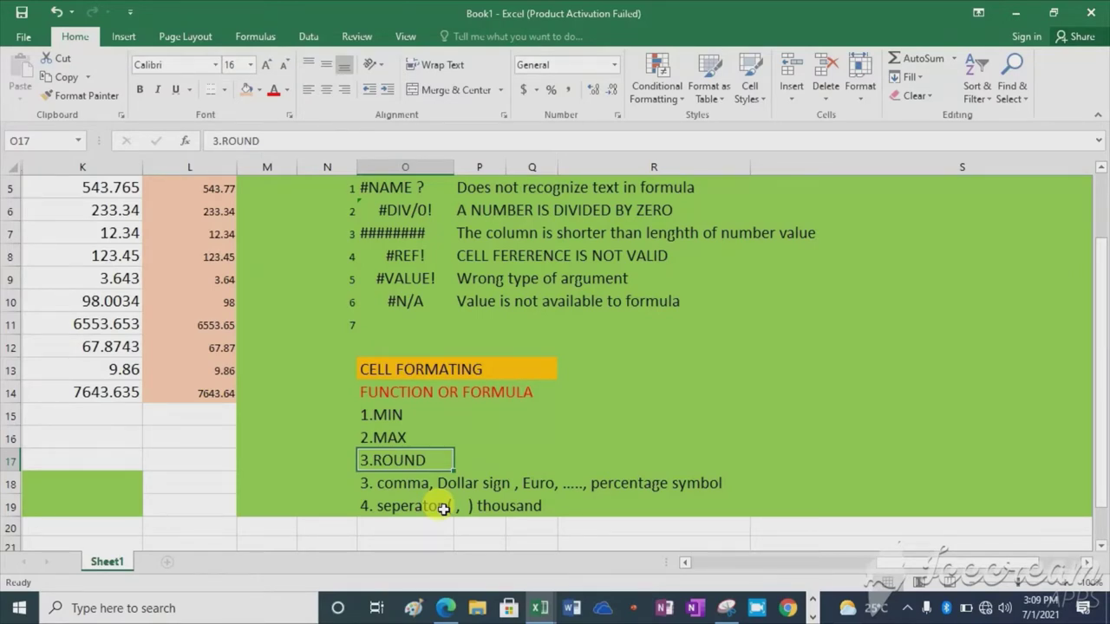
pyautogui.click(384, 420)
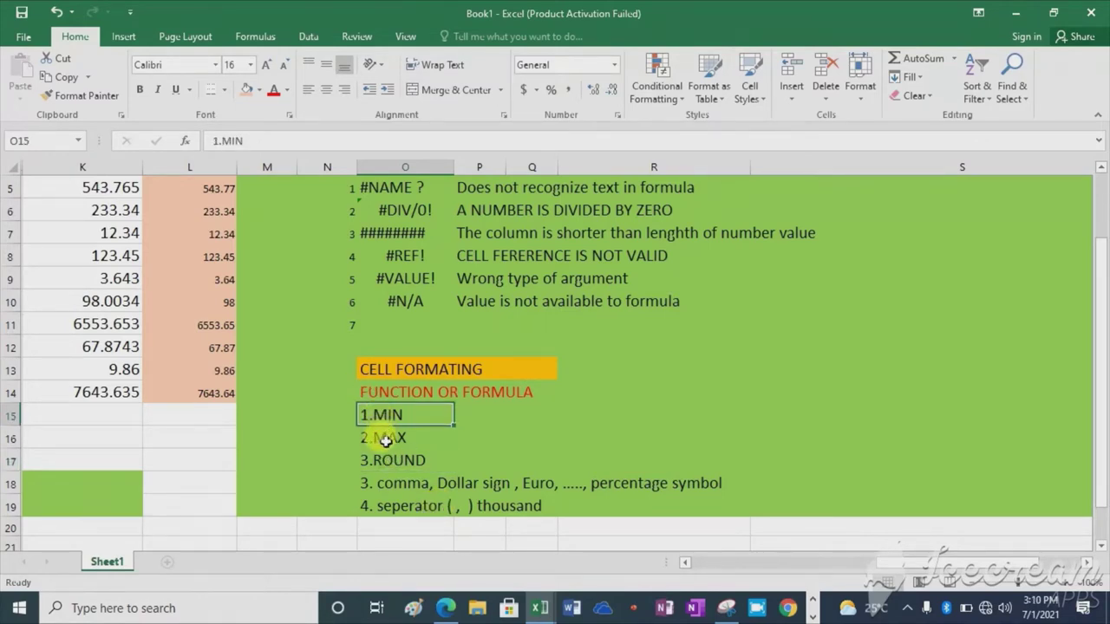
pyautogui.click(387, 441)
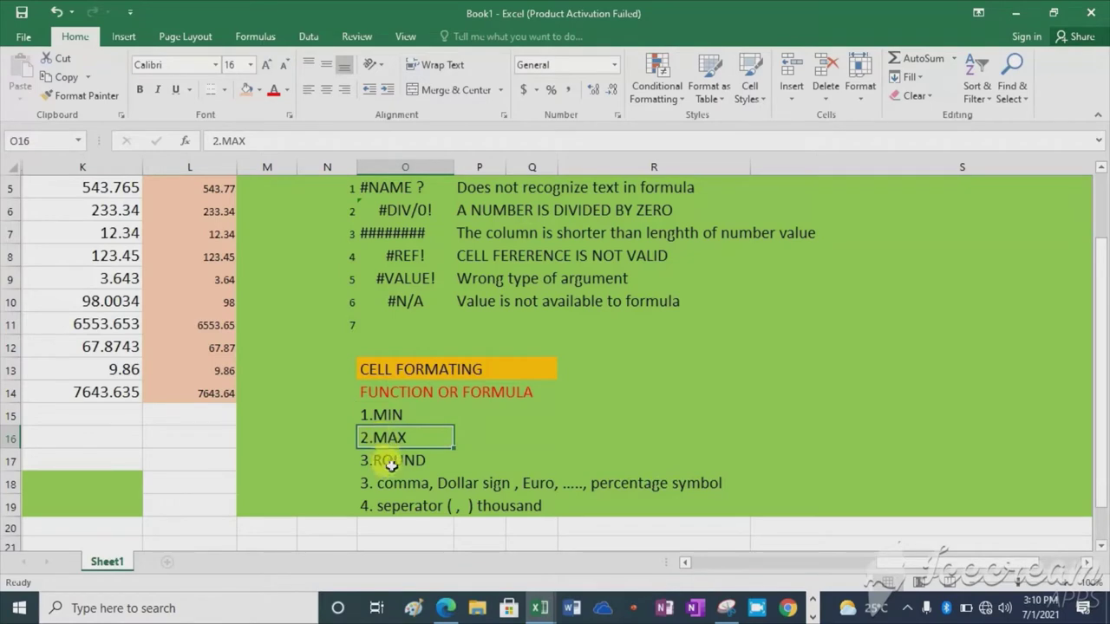
pyautogui.click(392, 466)
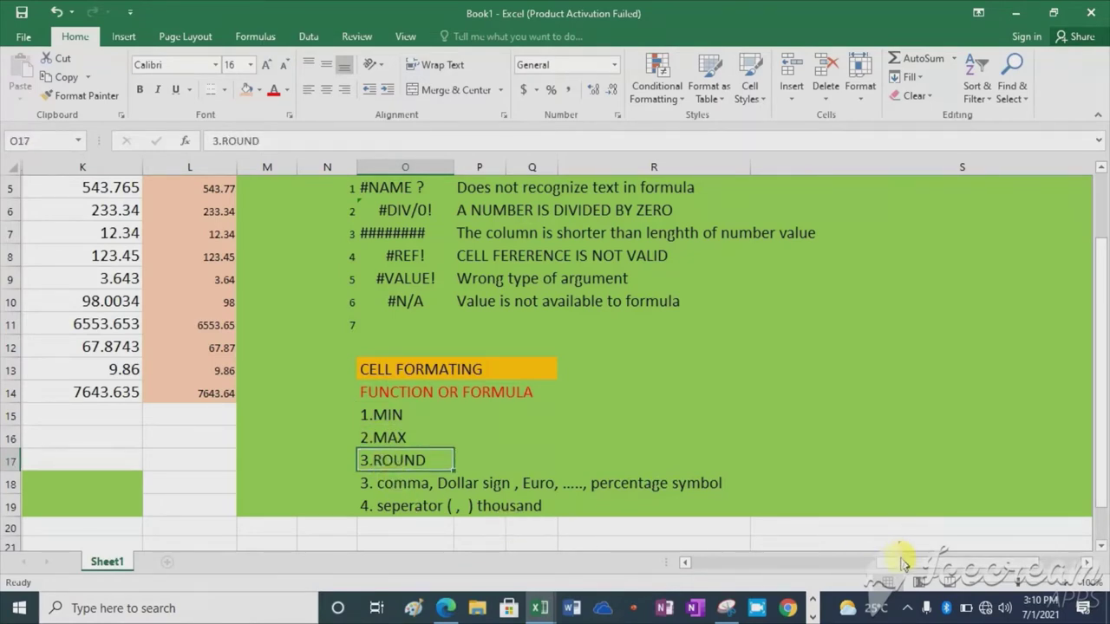
pyautogui.moveTo(902, 566); pyautogui.dragTo(769, 569)
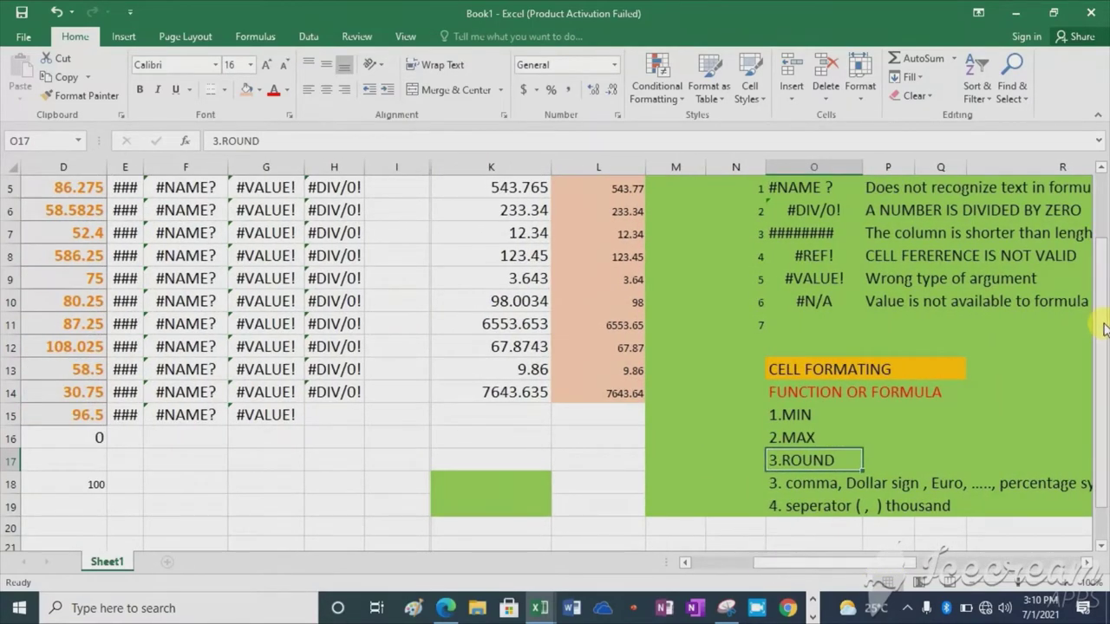
# Scroll back to the marks table and select the error results in E3:H15
pyautogui.moveTo(1100, 325); pyautogui.dragTo(1104, 239)
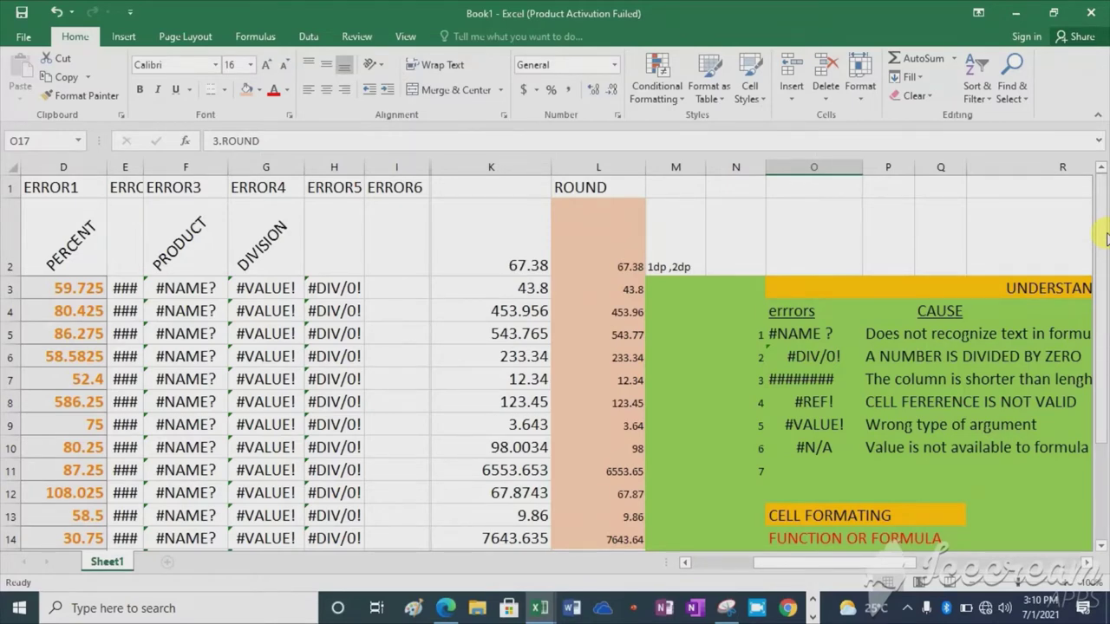
pyautogui.moveTo(801, 565); pyautogui.dragTo(818, 568)
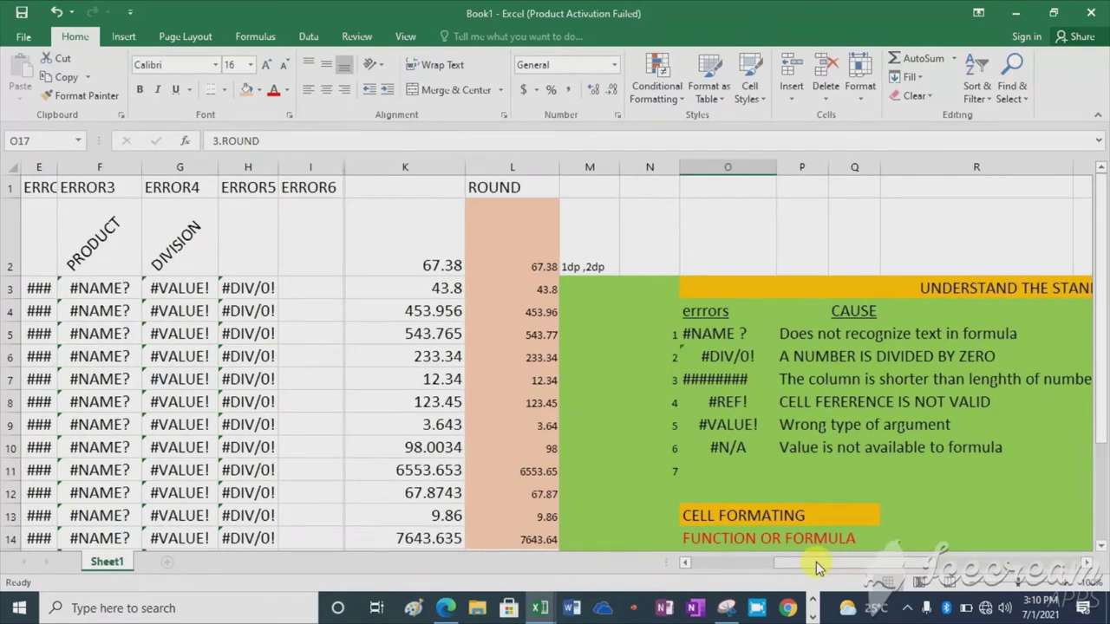
pyautogui.moveTo(815, 562); pyautogui.dragTo(750, 562)
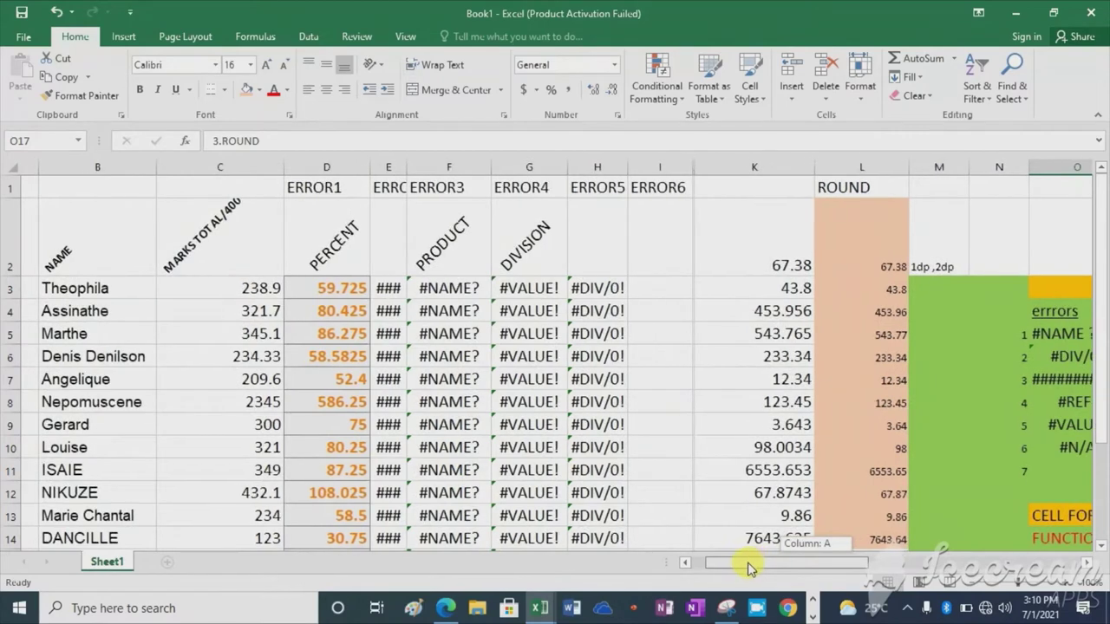
pyautogui.moveTo(750, 561); pyautogui.dragTo(745, 561)
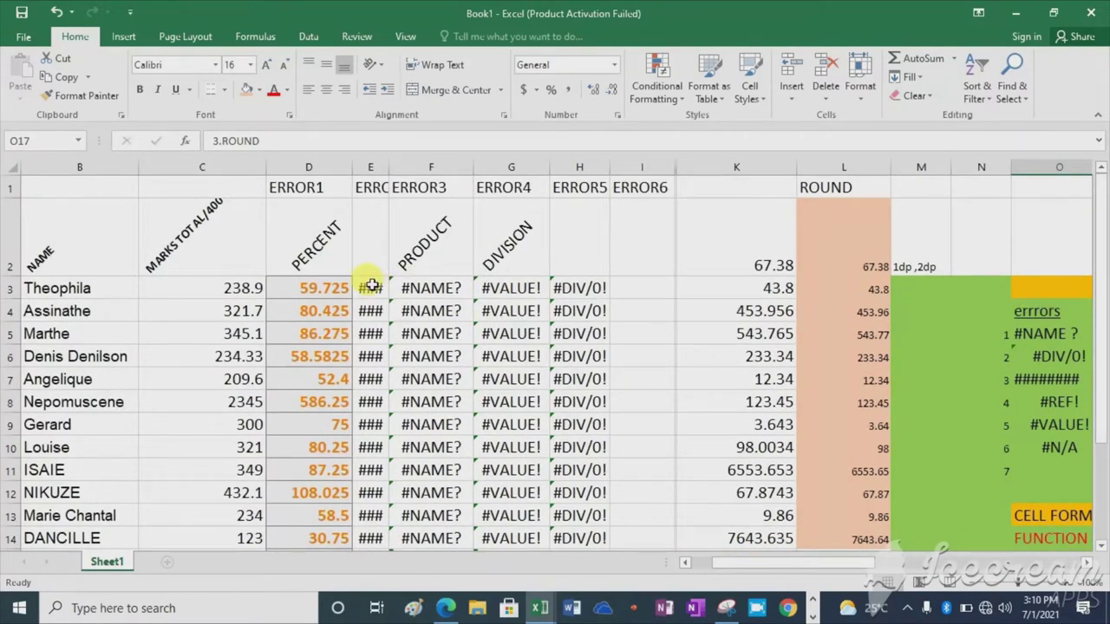
pyautogui.moveTo(380, 292)
pyautogui.mouseDown()
pyautogui.moveTo(548, 515)
pyautogui.moveTo(597, 420)
pyautogui.moveTo(599, 436)
pyautogui.mouseUp()
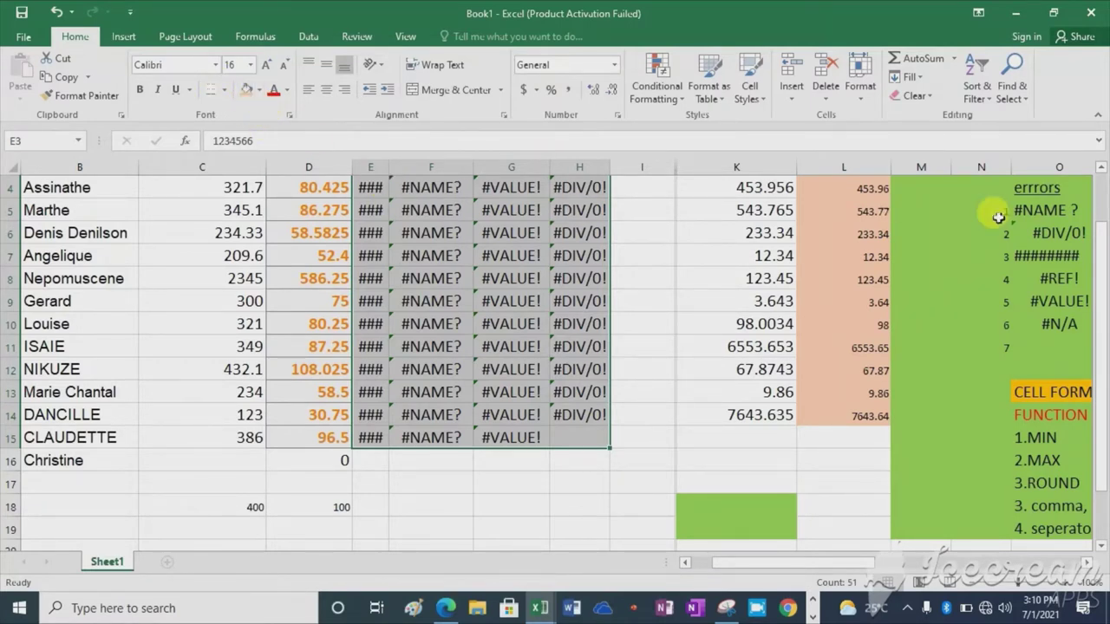
pyautogui.scroll(1, 1099, 268)
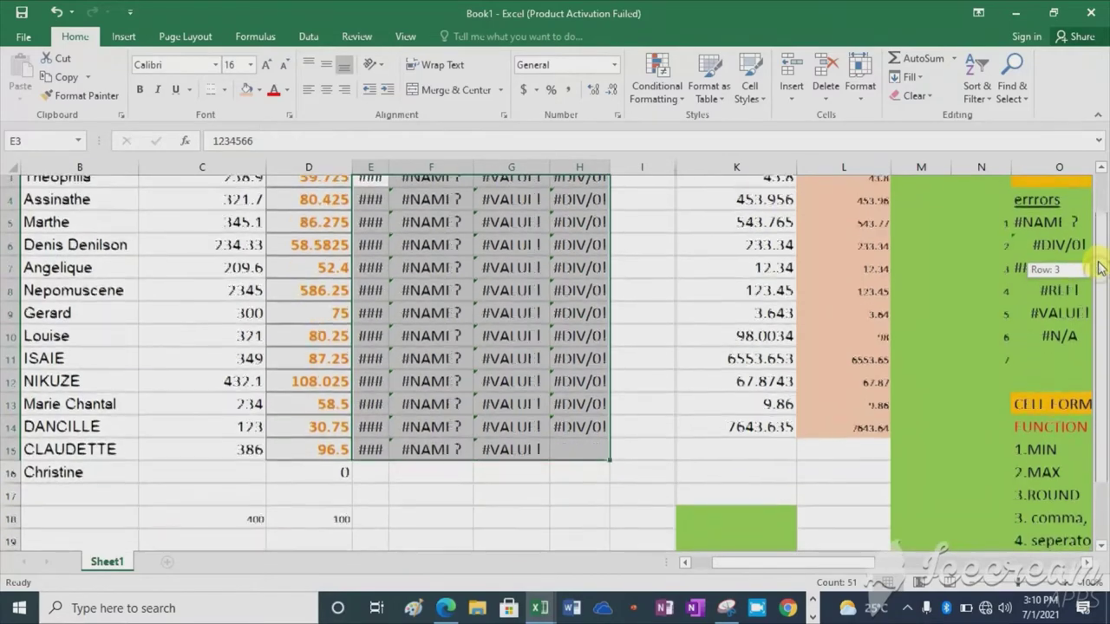
pyautogui.moveTo(1099, 268); pyautogui.dragTo(1099, 247)
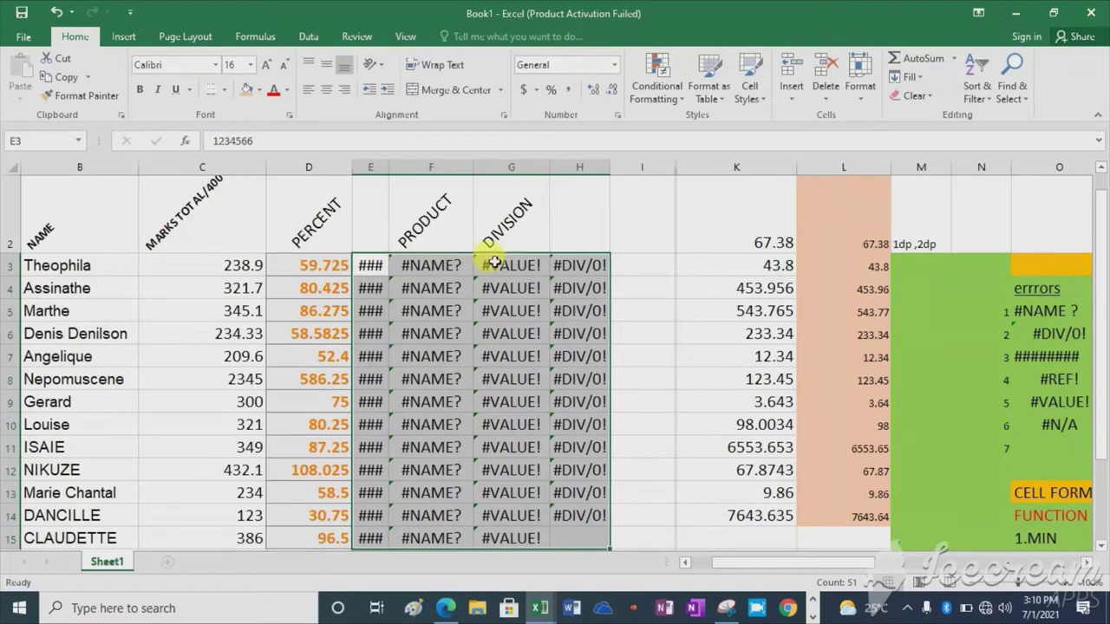
# Inspect the PRODUCT header in F2 and F4's =C4*D3N formula giving #NAME?
pyautogui.click(578, 235)
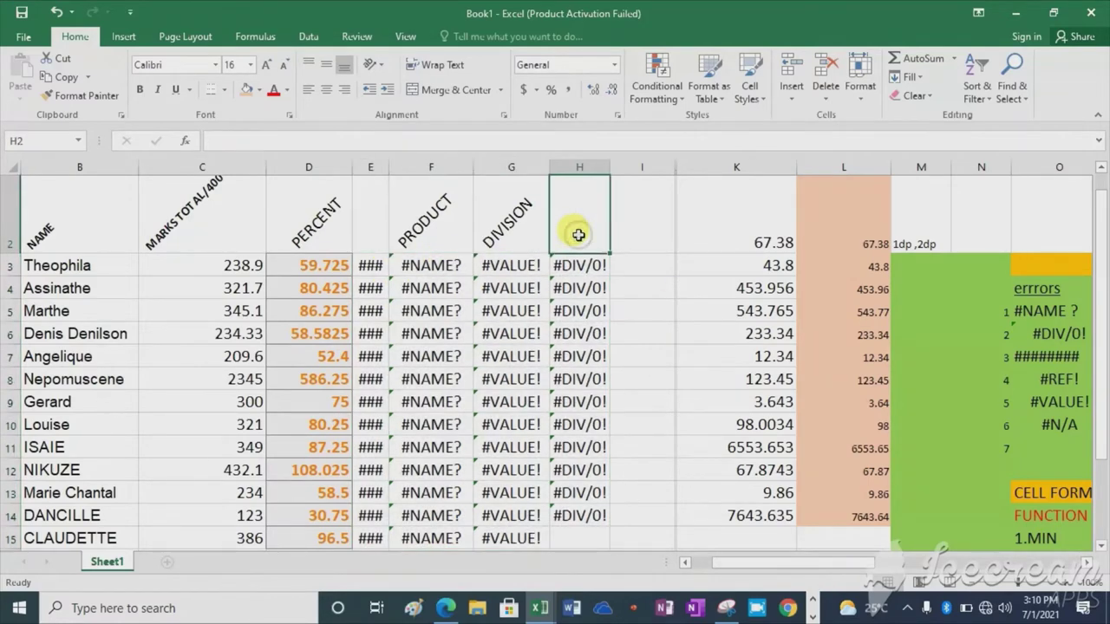
pyautogui.click(430, 220)
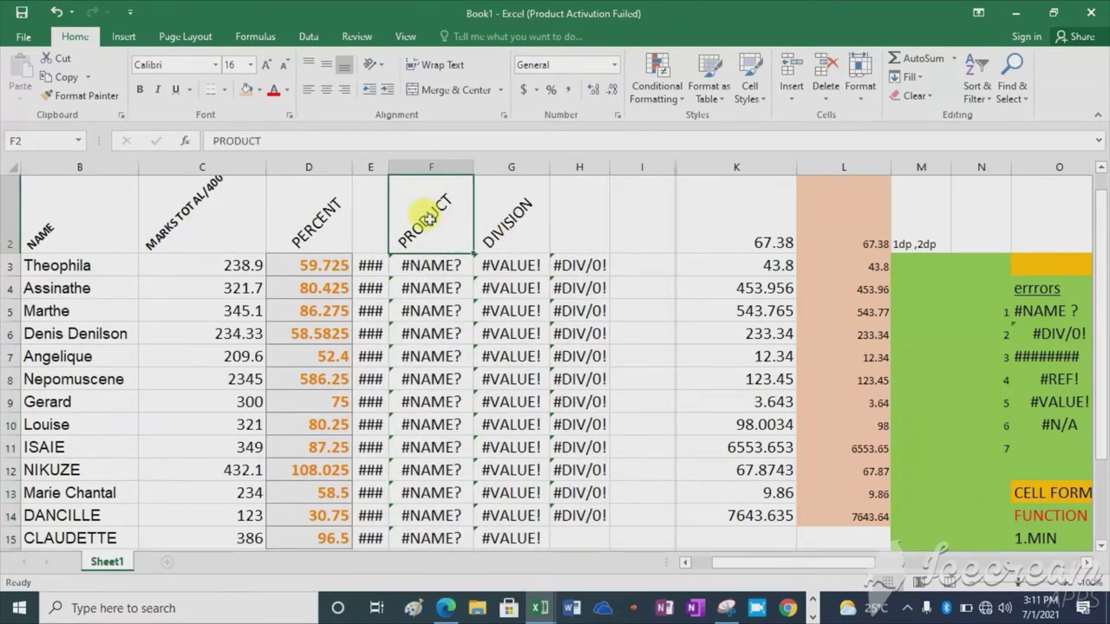
pyautogui.click(434, 286)
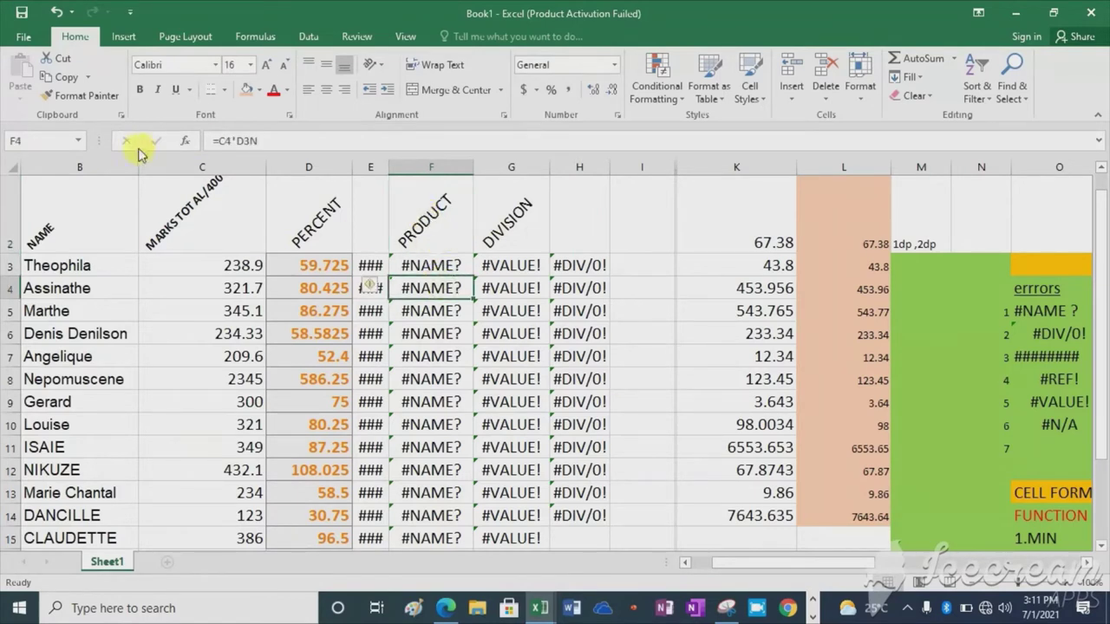
# Make the B2:G2 headers horizontal instead of angled, then check F3's #NAME? formula
pyautogui.moveTo(48, 217); pyautogui.dragTo(536, 227)
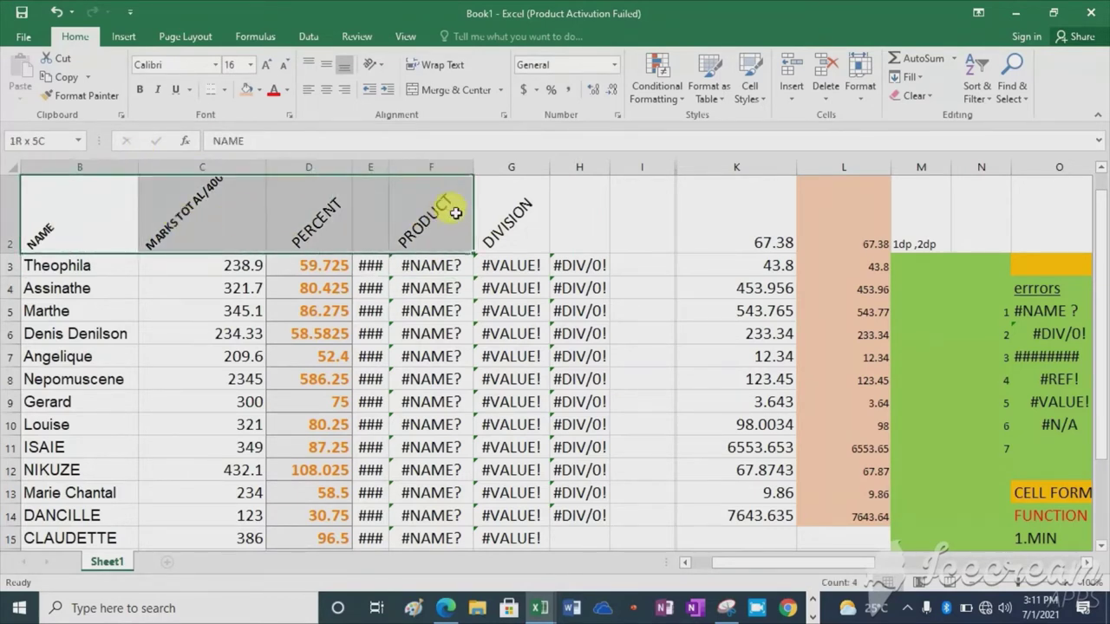
pyautogui.click(379, 68)
pyautogui.click(409, 87)
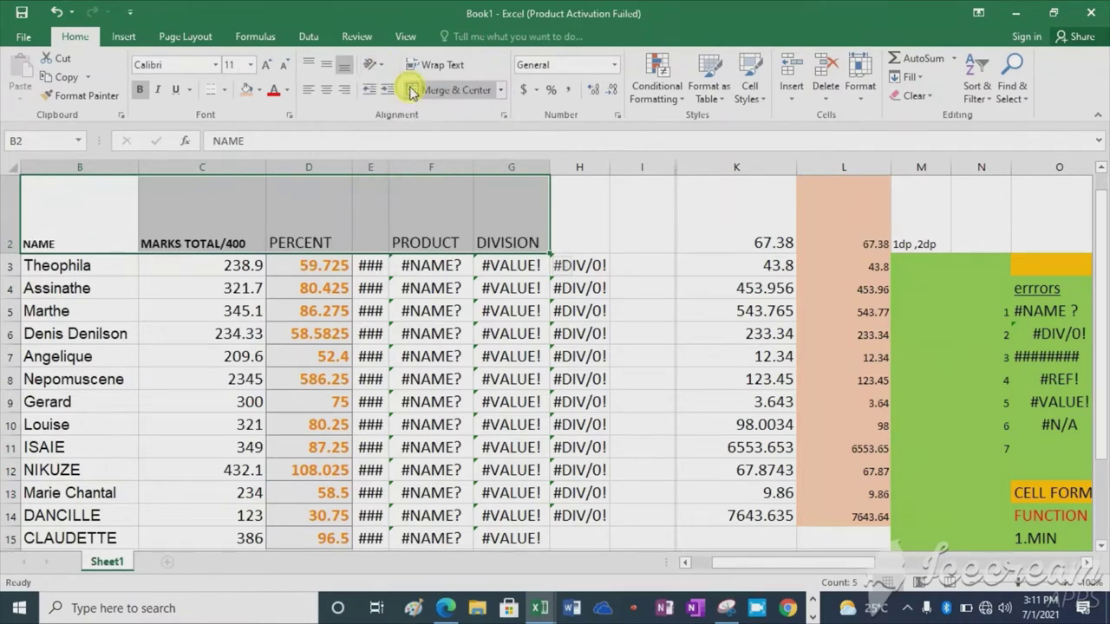
pyautogui.click(679, 309)
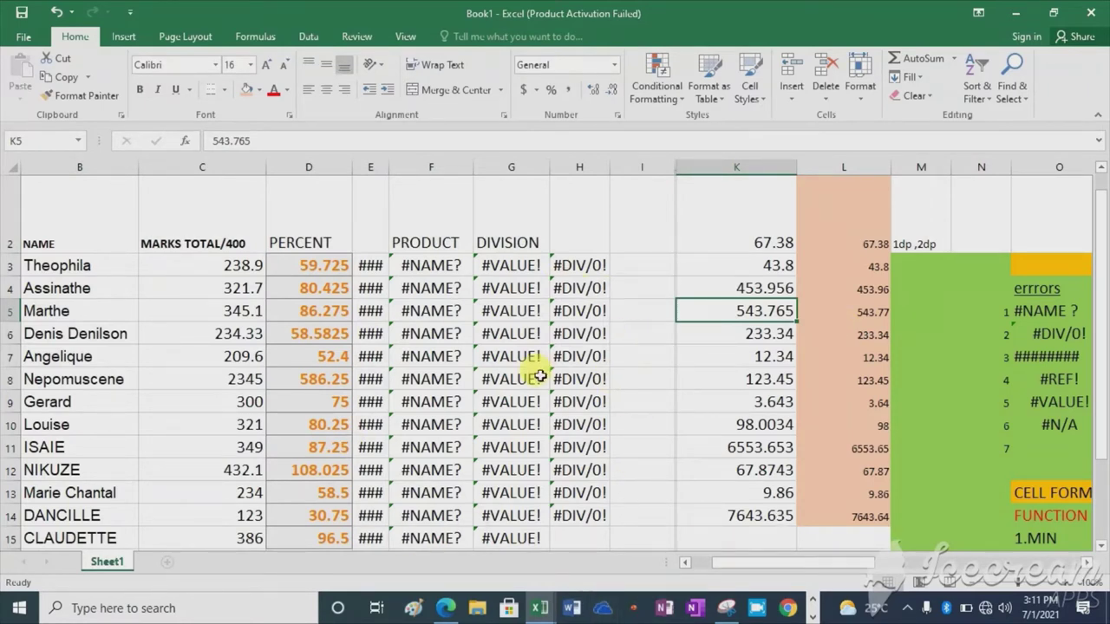
pyautogui.click(429, 262)
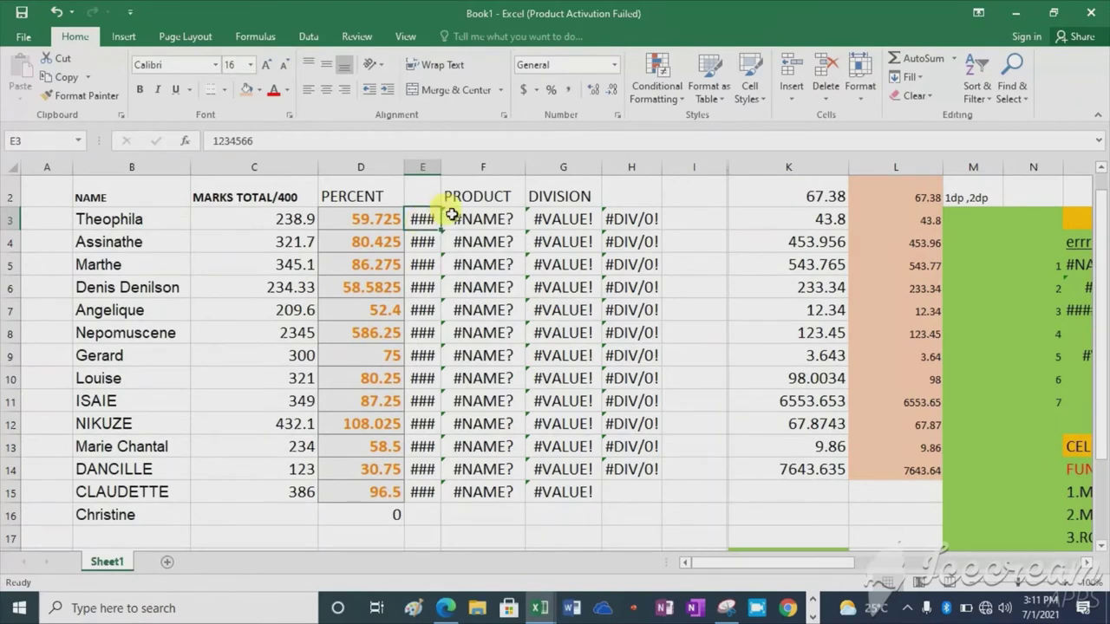
# Insert an entire blank row at row 3, above Theophila's row
pyautogui.rightClick(437, 220)
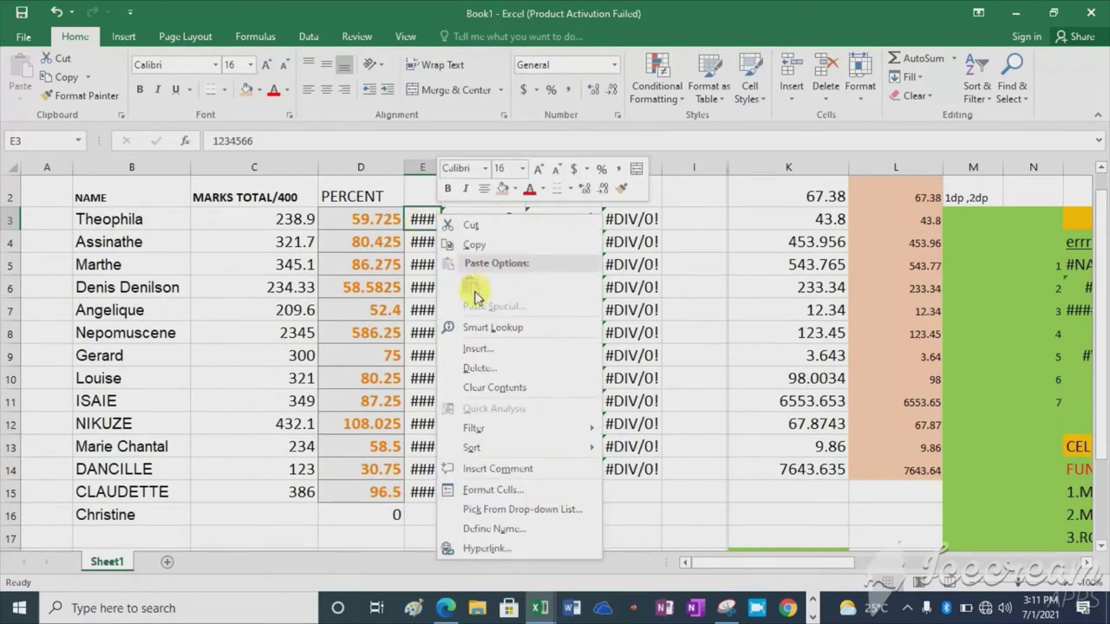
pyautogui.click(476, 350)
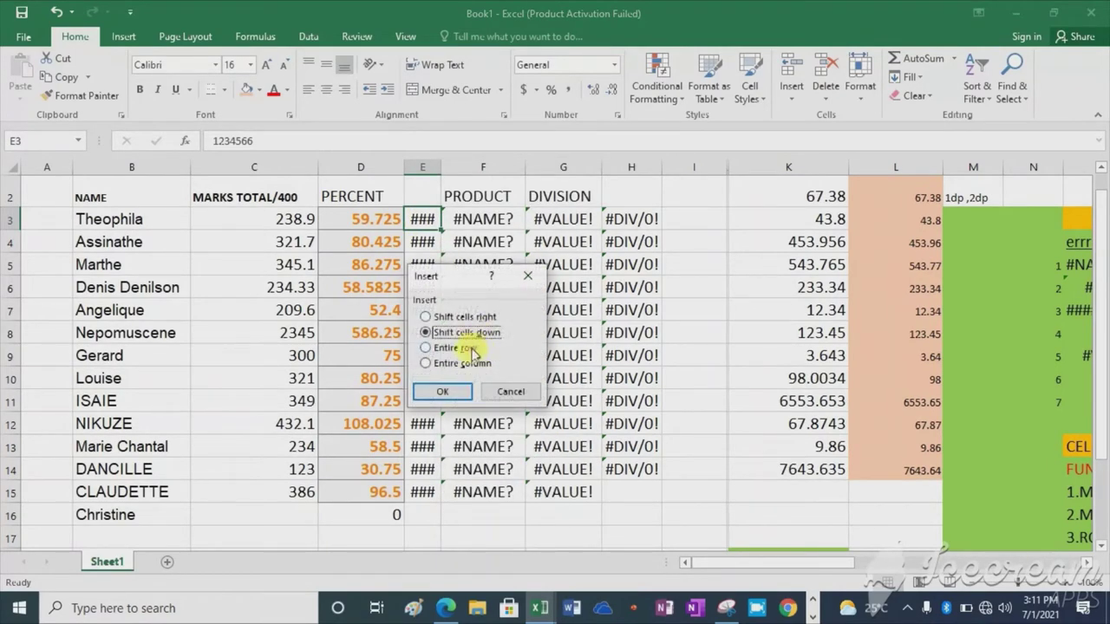
pyautogui.click(466, 350)
pyautogui.click(452, 392)
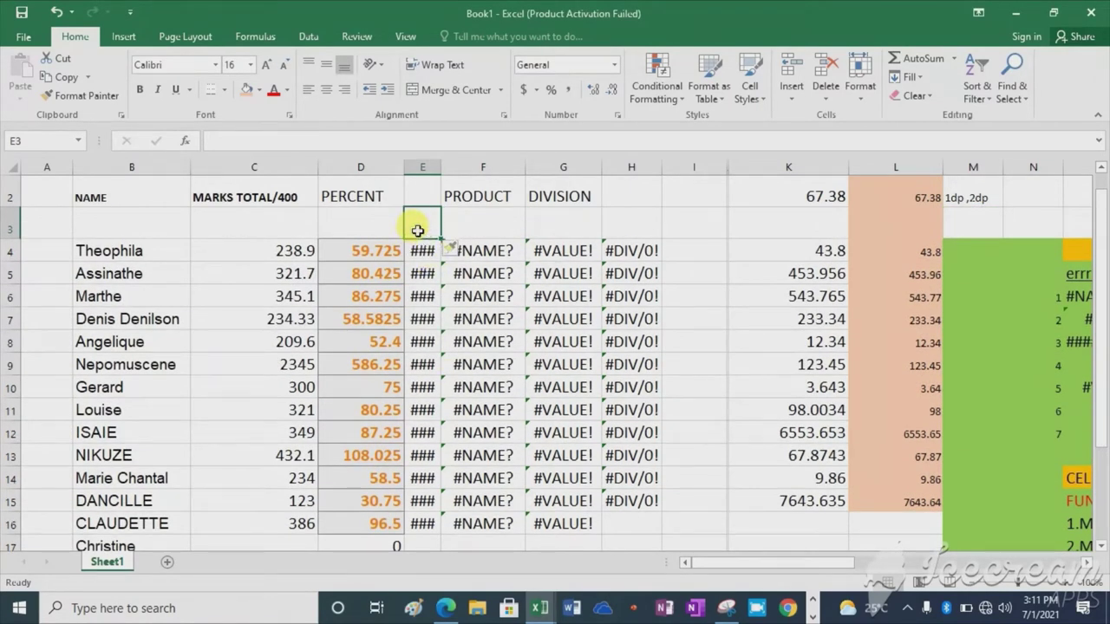
# Label E3 as ERROR1 and F3 as ERROR2
pyautogui.write('e')
pyautogui.press('BackSpace')
pyautogui.press('BackSpace')
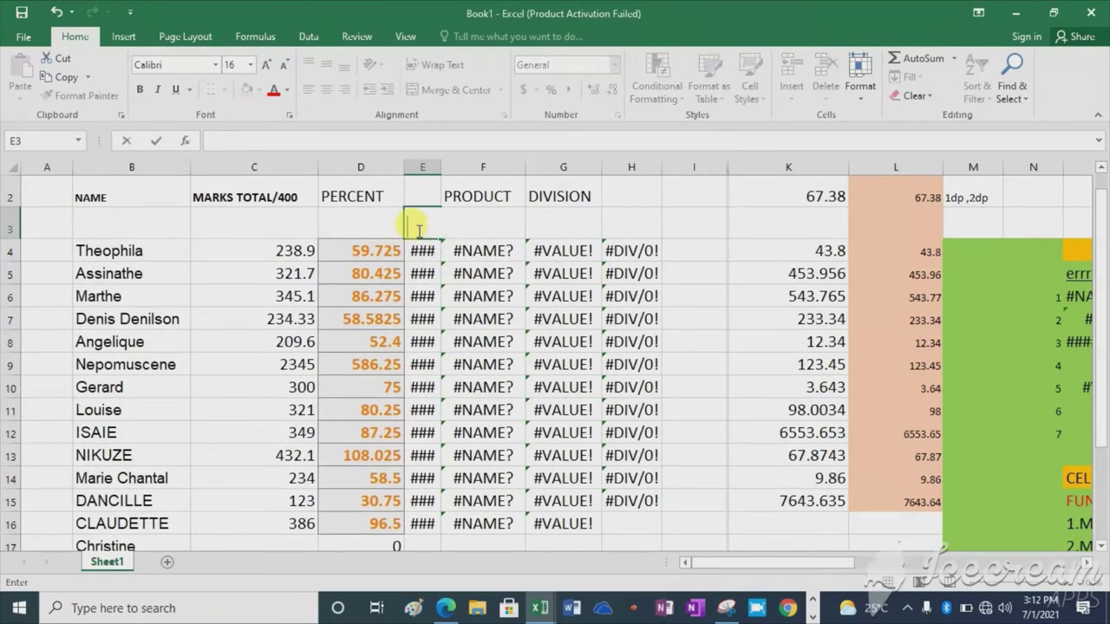
pyautogui.write('ERROR2')
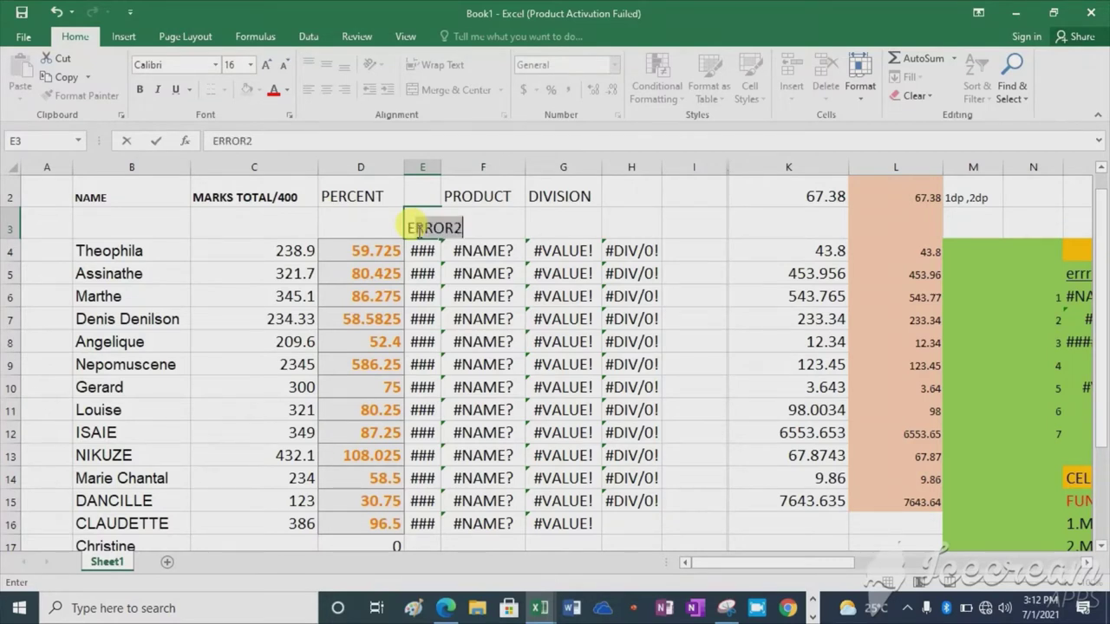
pyautogui.click(464, 227)
pyautogui.press('BackSpace')
pyautogui.write('1')
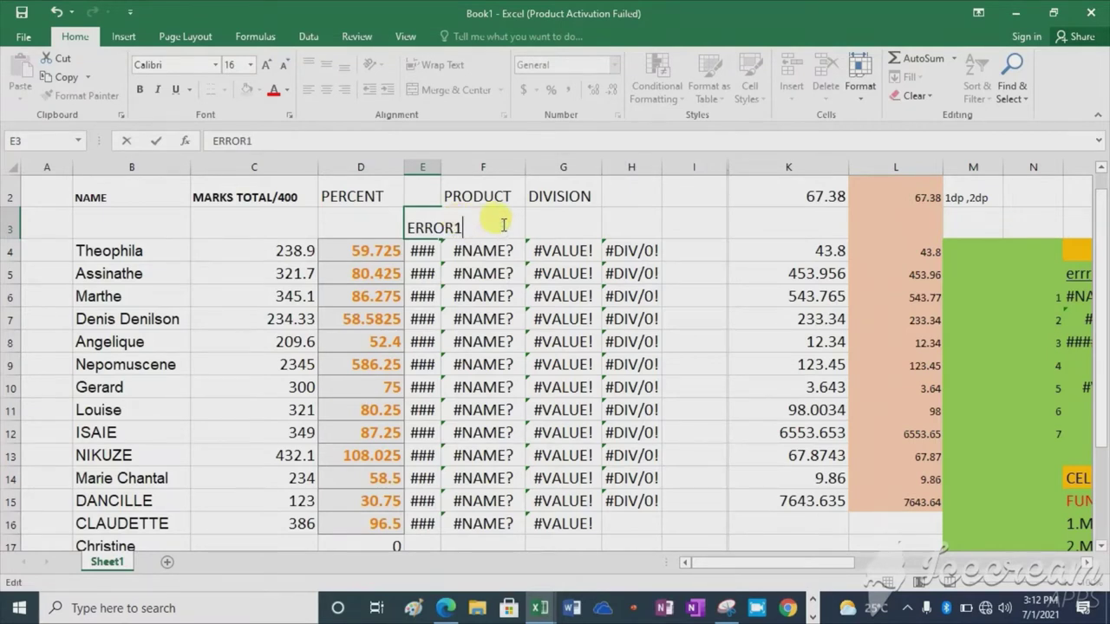
pyautogui.click(546, 223)
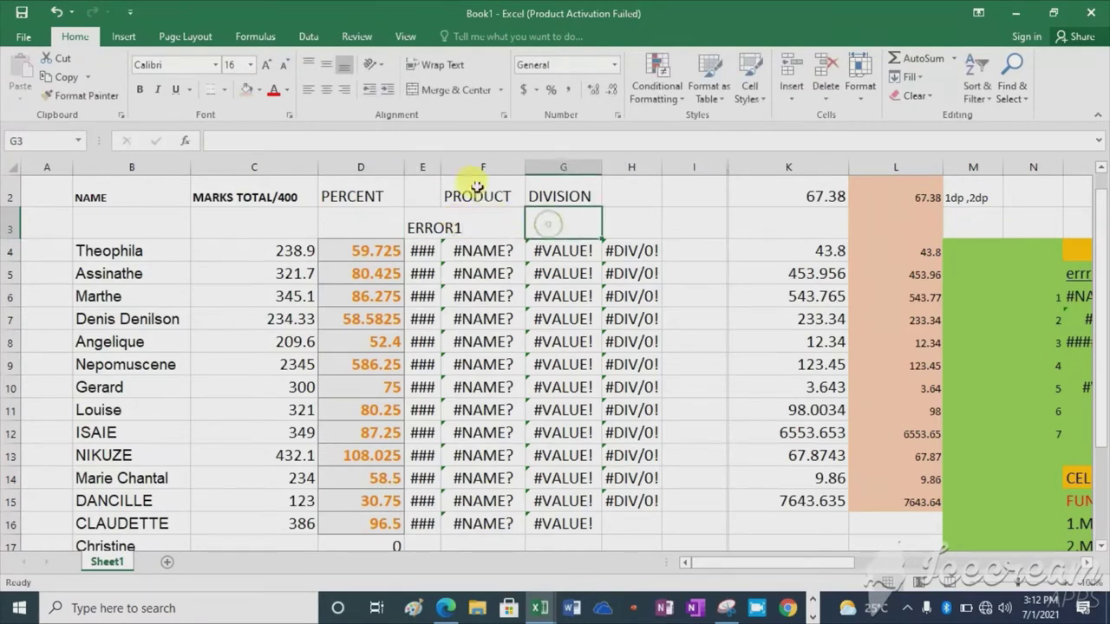
pyautogui.click(473, 227)
pyautogui.write('eRROR3')
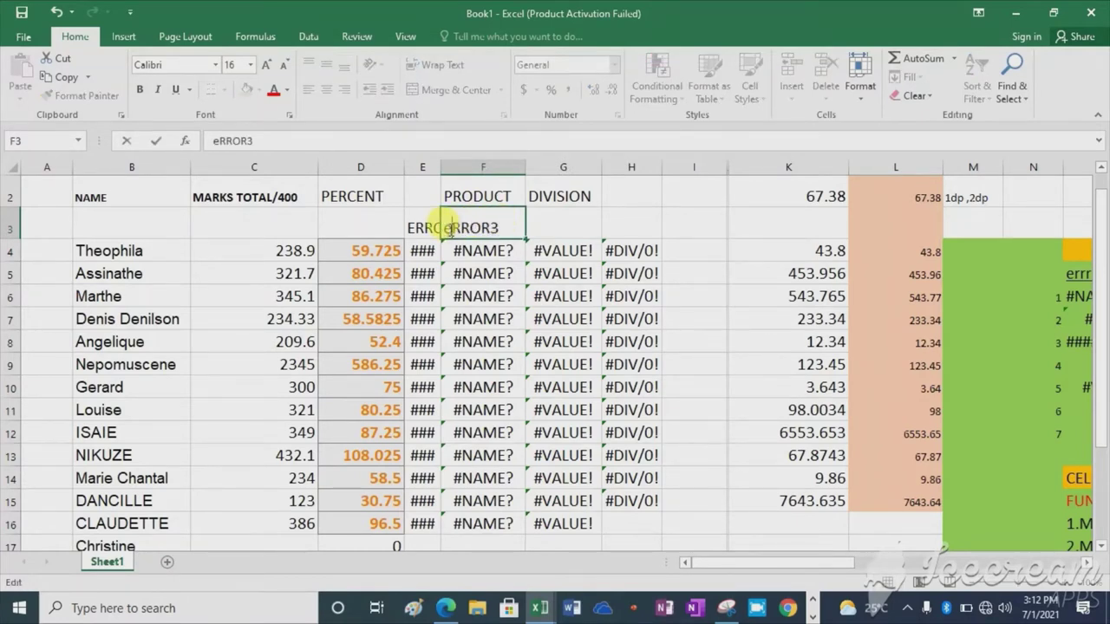
pyautogui.press('BackSpace')
pyautogui.write('E')
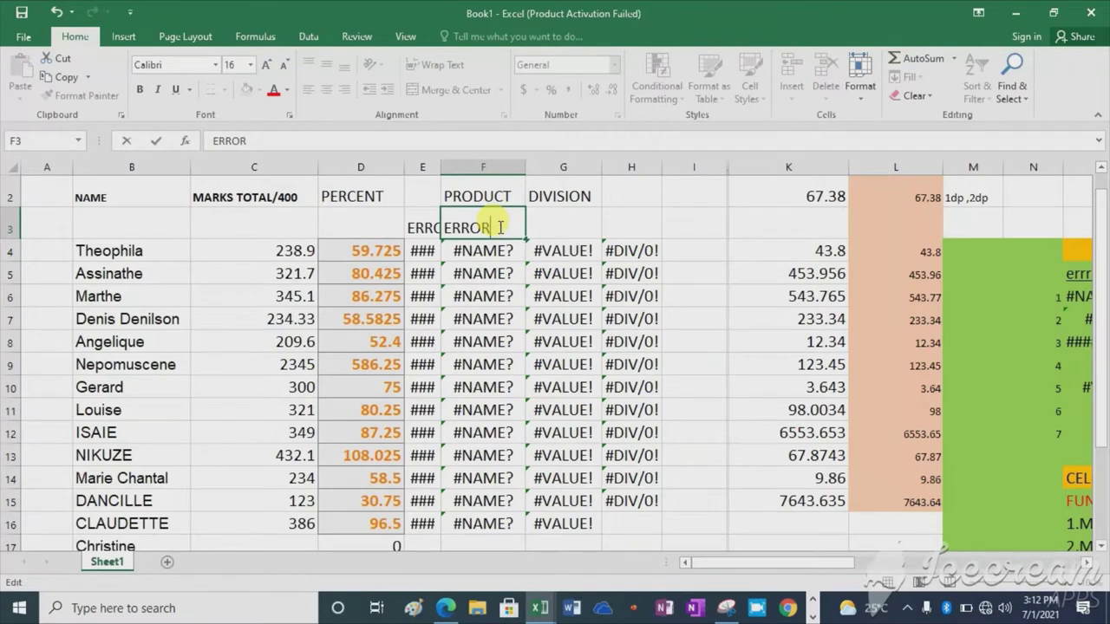
pyautogui.write('2')
pyautogui.click(546, 227)
# Copy F3's label into G3 and H3, then edit them to ERROR3 and ERROR4
pyautogui.click(488, 227)
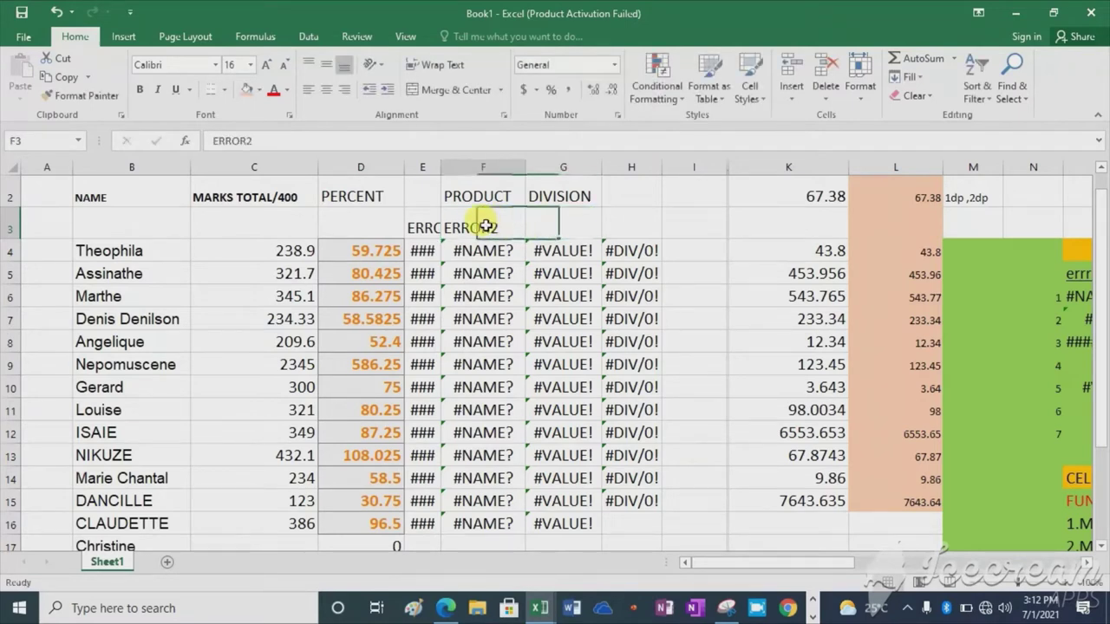
pyautogui.hotkey('ctrl', 'c')
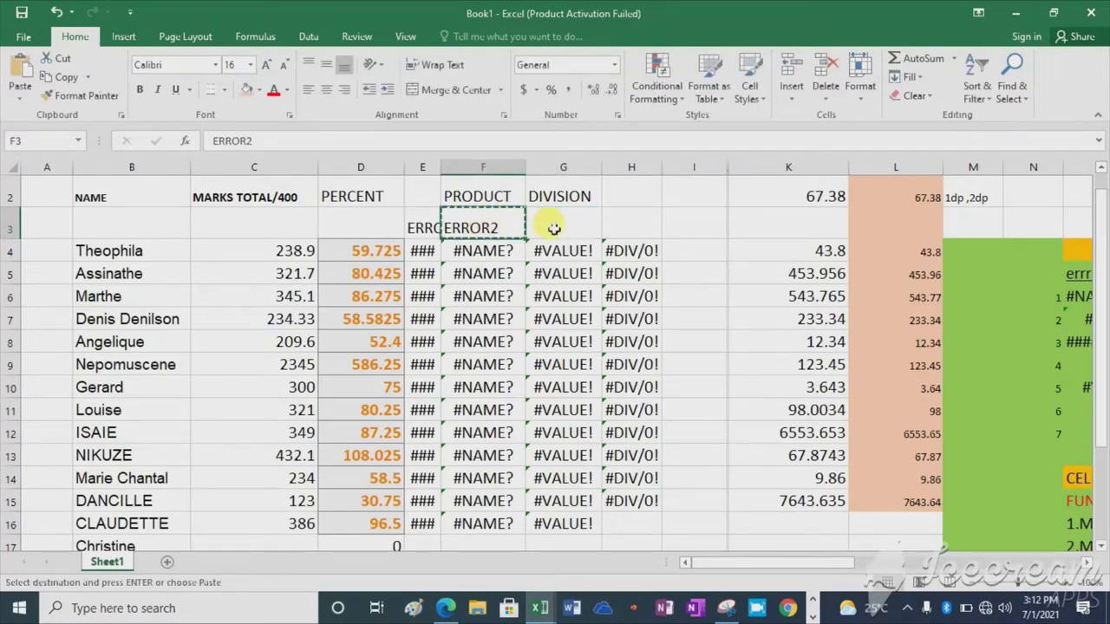
pyautogui.click(559, 227)
pyautogui.hotkey('ctrl', 'v')
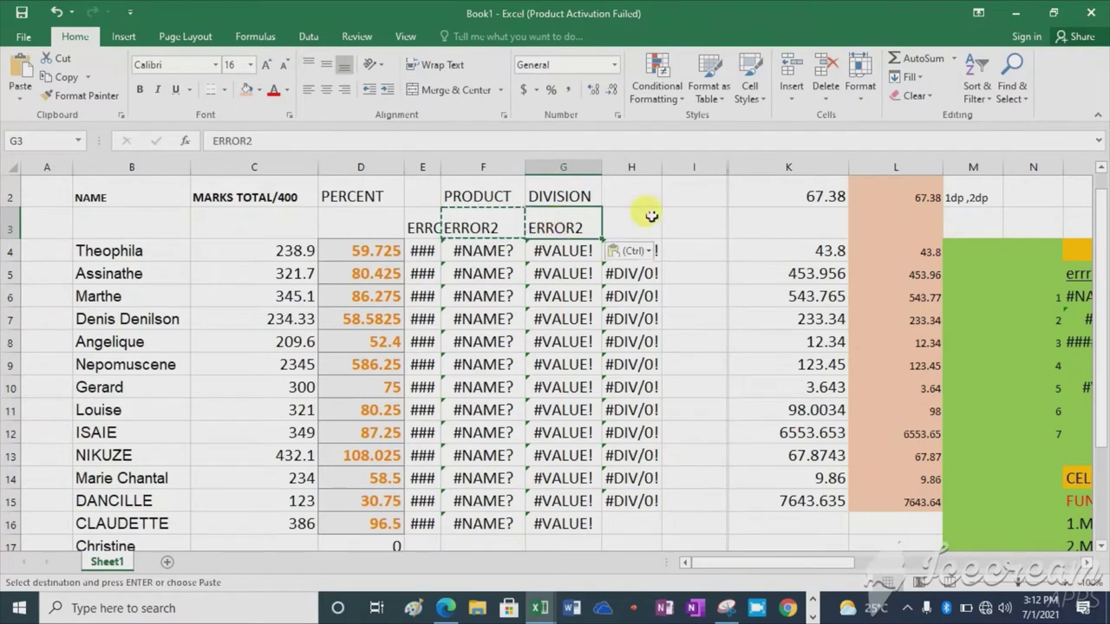
pyautogui.click(625, 228)
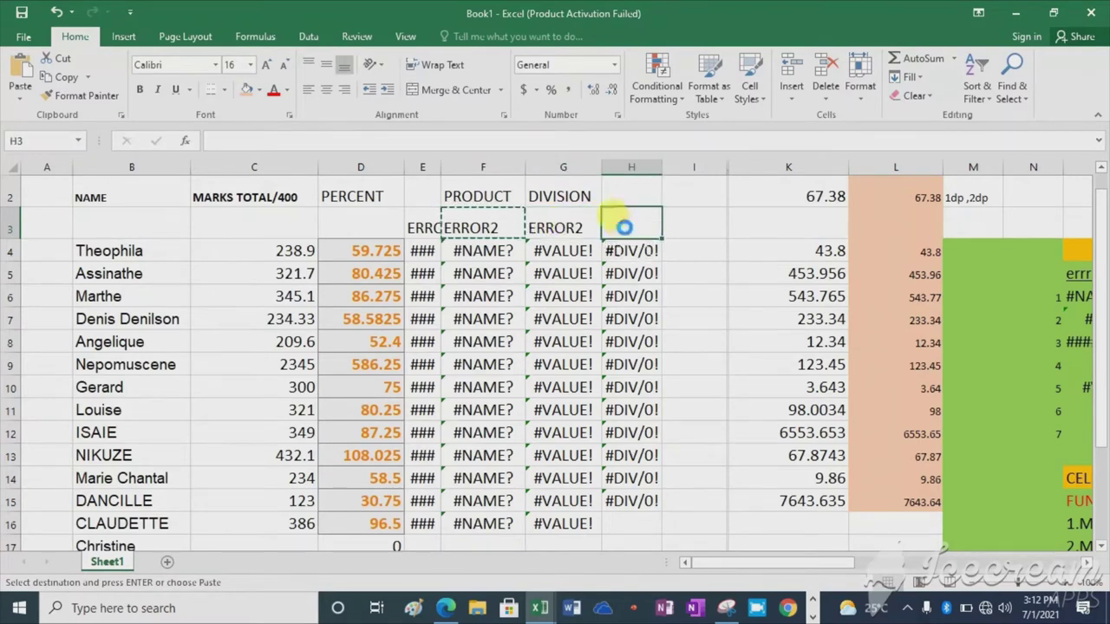
pyautogui.hotkey('ctrl', 'v')
pyautogui.click(572, 227)
pyautogui.doubleClick(575, 228)
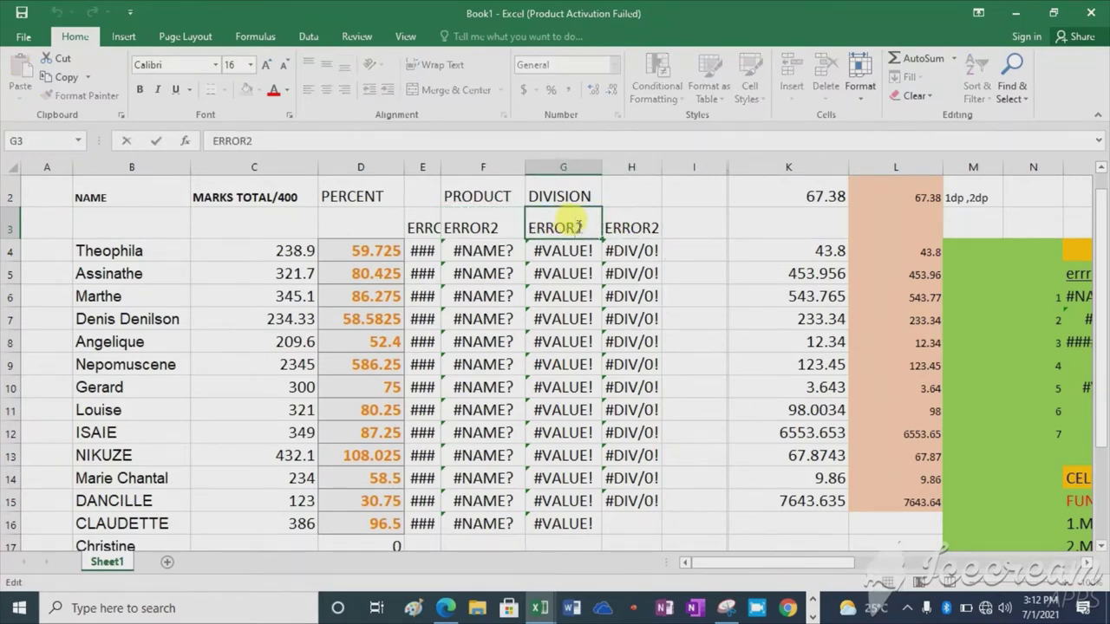
pyautogui.press('BackSpace')
pyautogui.write('3')
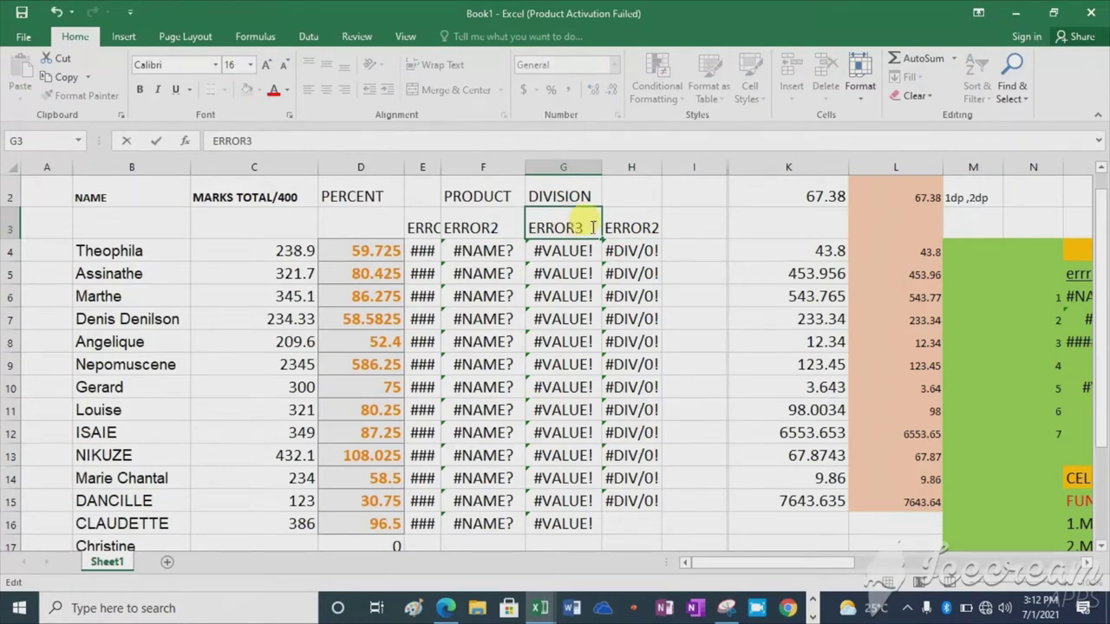
pyautogui.click(647, 226)
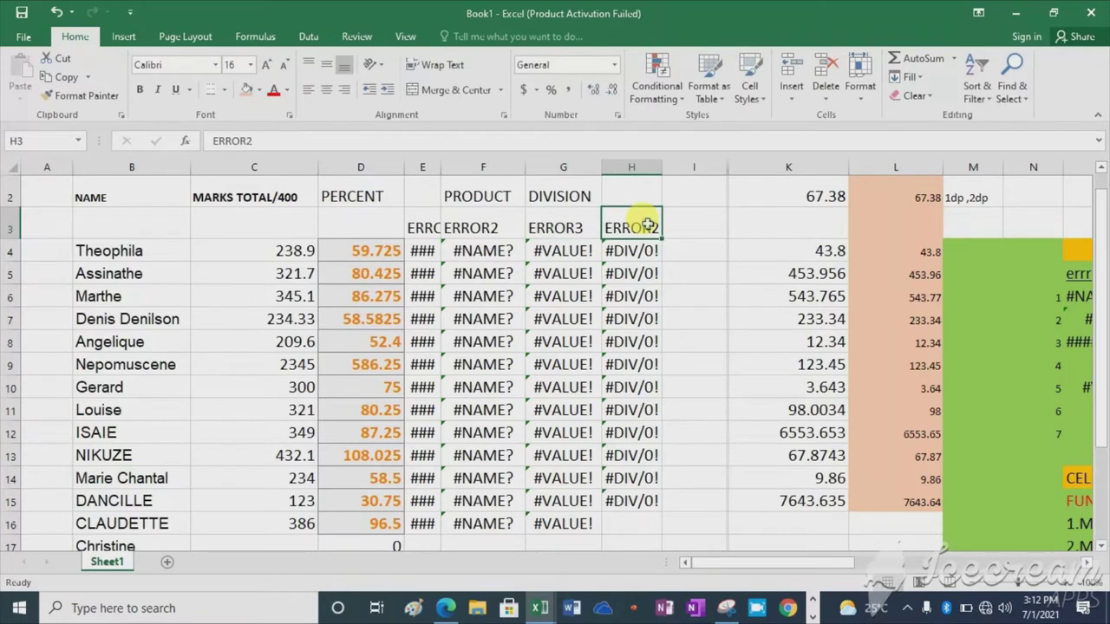
pyautogui.doubleClick(657, 225)
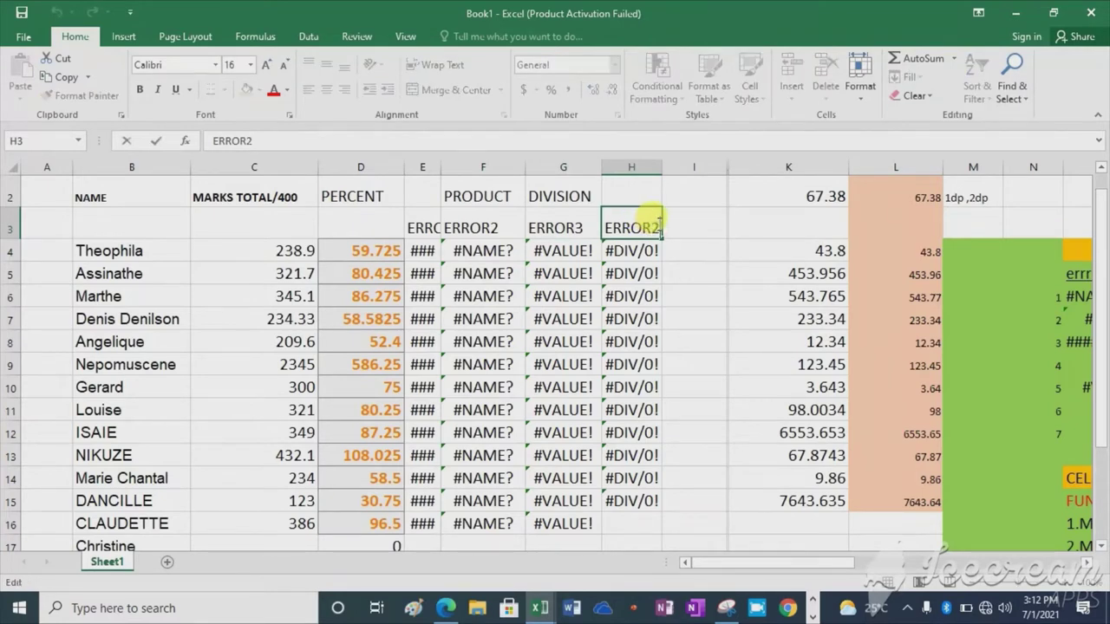
pyautogui.press('BackSpace')
pyautogui.write('4')
pyautogui.click(702, 227)
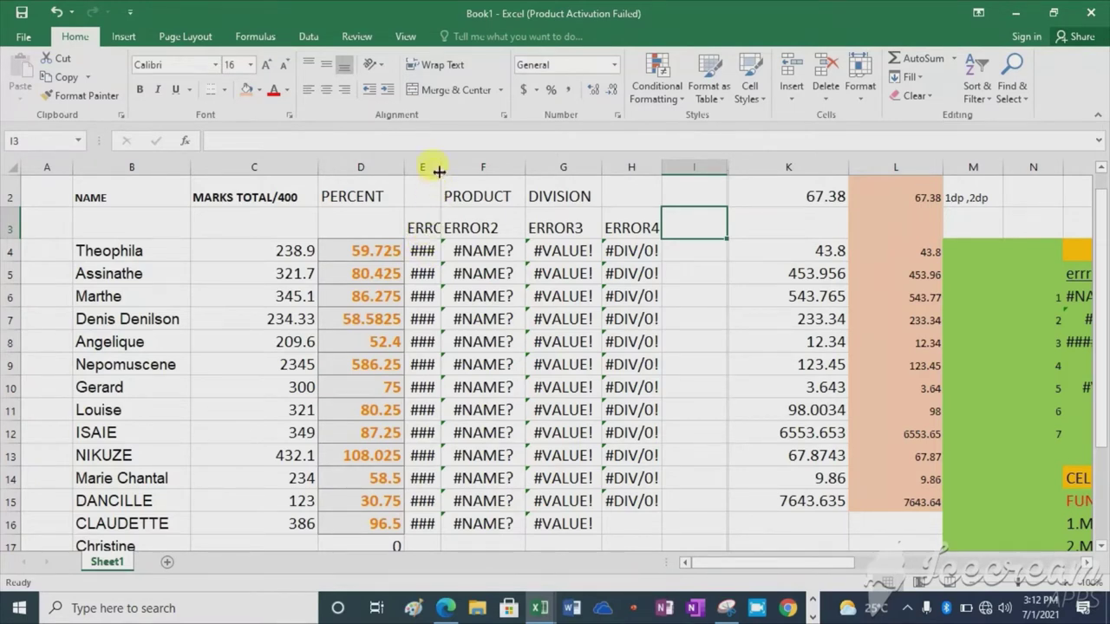
pyautogui.click(425, 251)
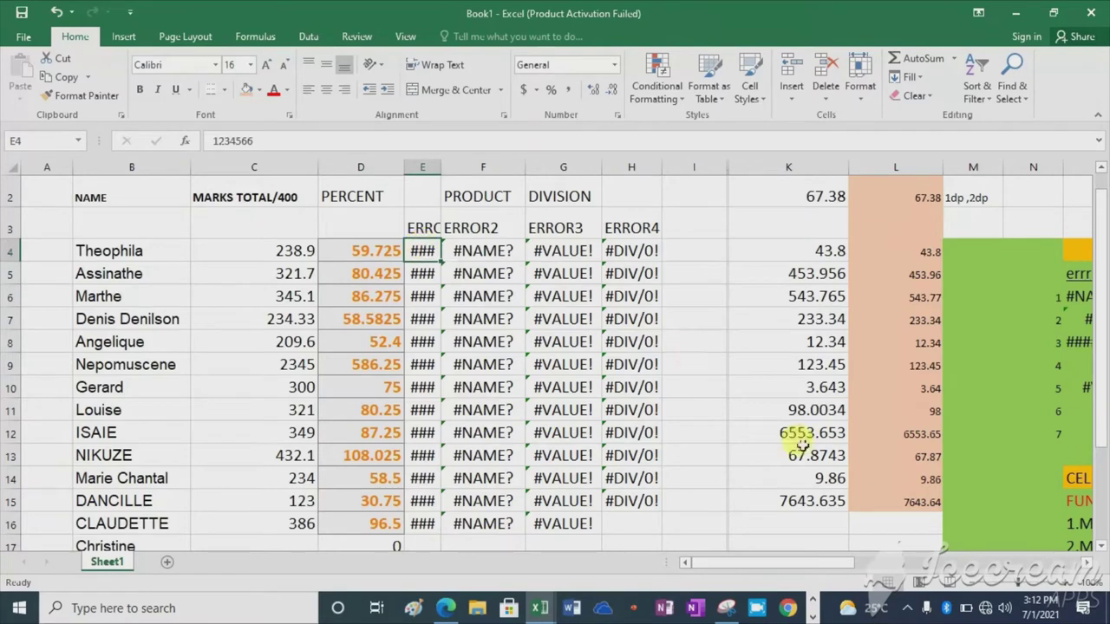
pyautogui.moveTo(832, 561); pyautogui.dragTo(957, 559)
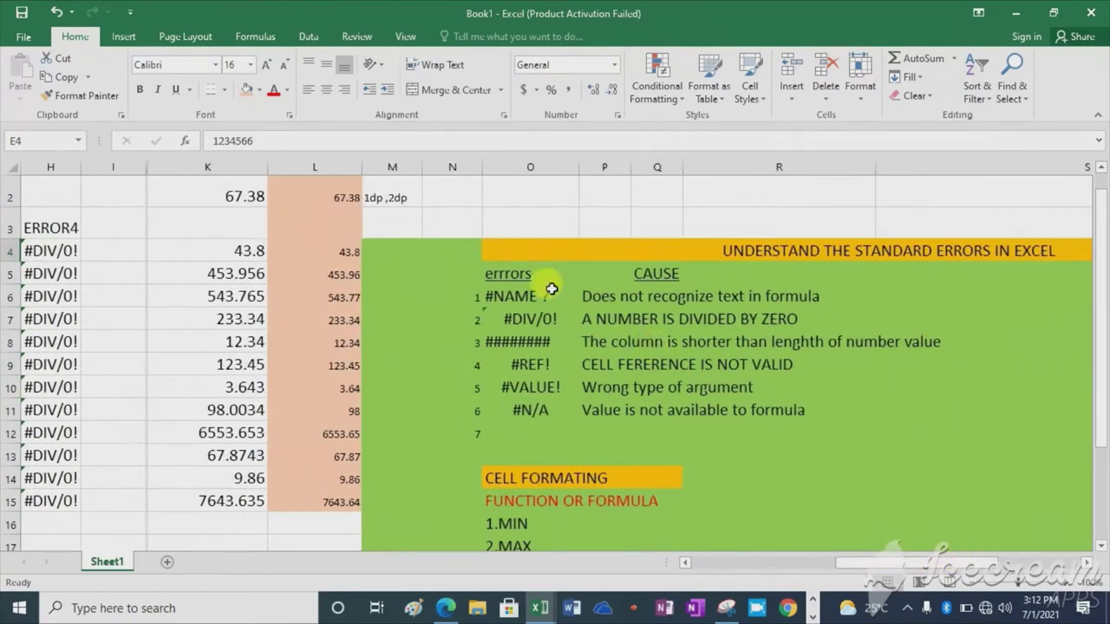
pyautogui.click(515, 343)
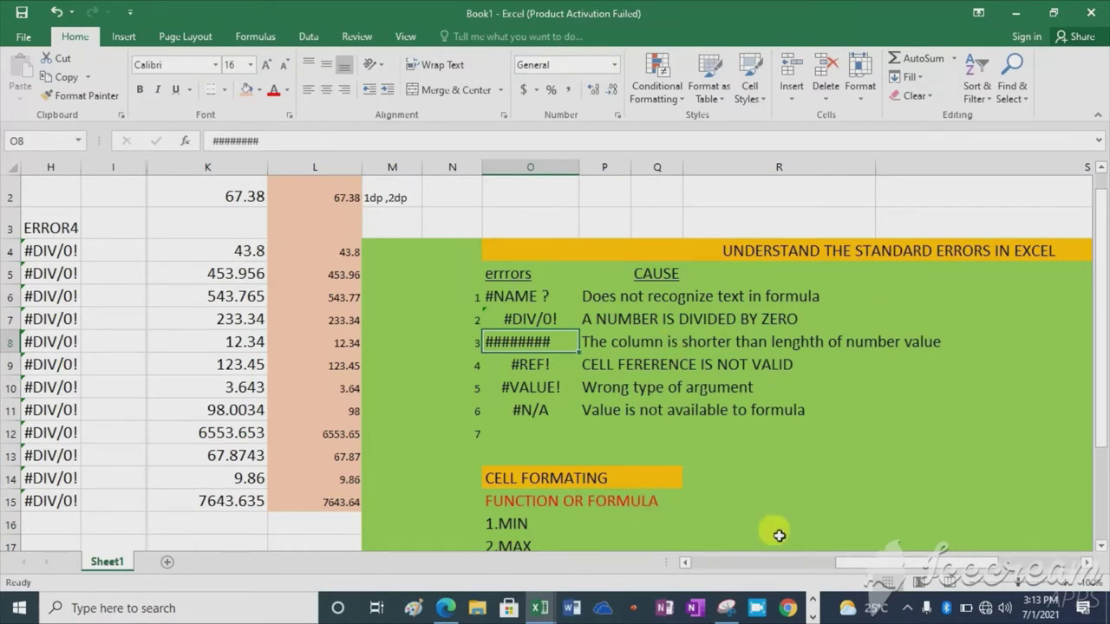
pyautogui.write('P')
pyautogui.click(437, 338)
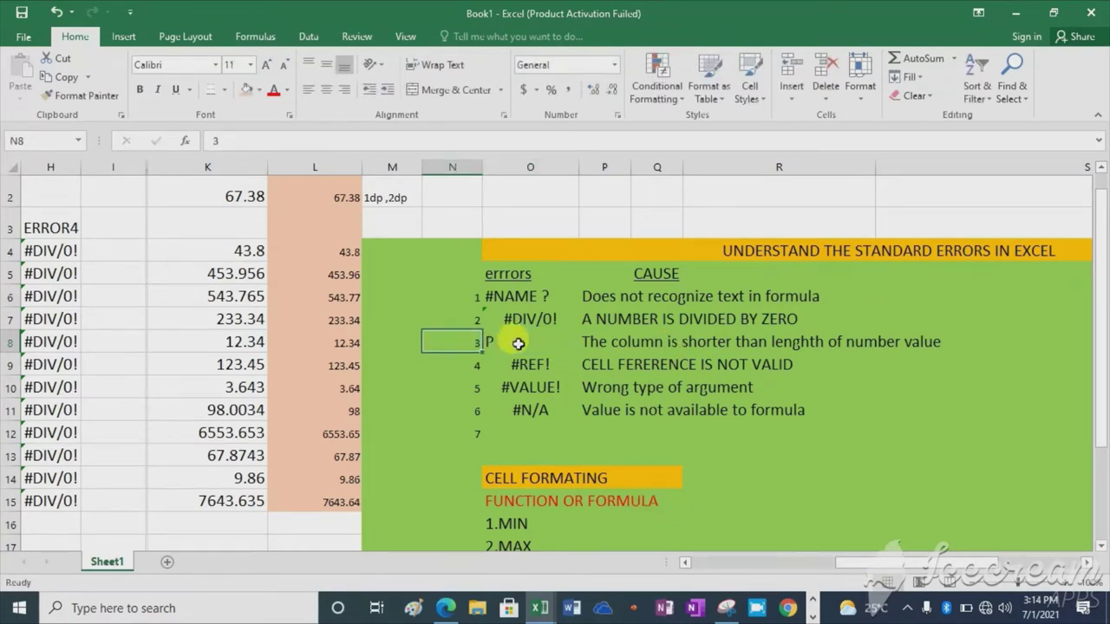
pyautogui.click(56, 14)
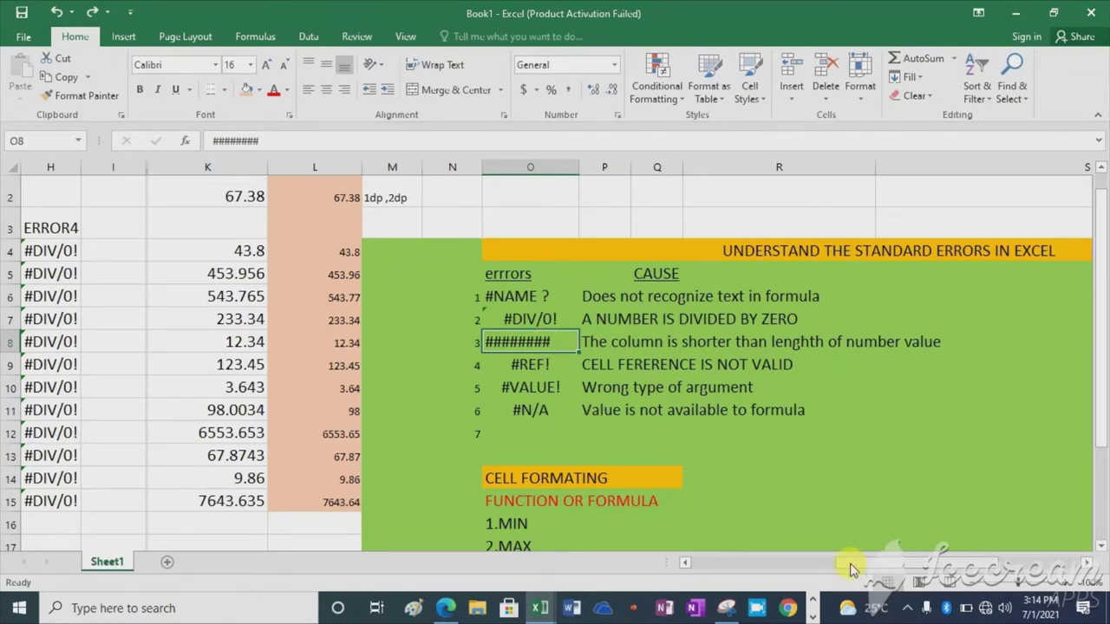
pyautogui.moveTo(849, 567); pyautogui.dragTo(743, 565)
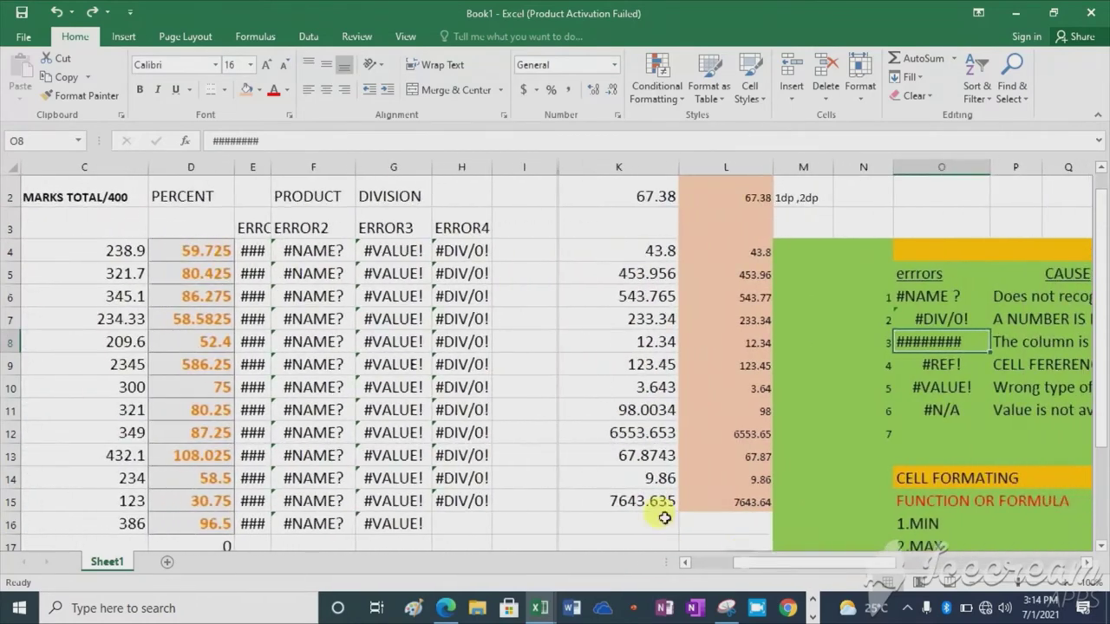
pyautogui.click(252, 252)
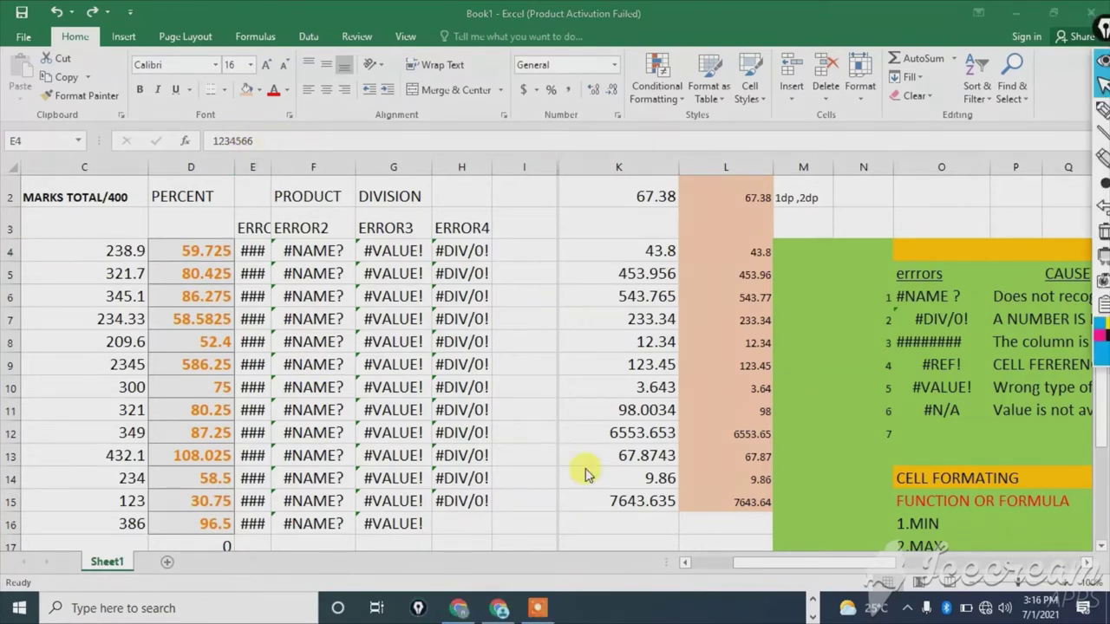
# Circle the 1234566 value and widen column E so it displays in full
pyautogui.click(1101, 149)
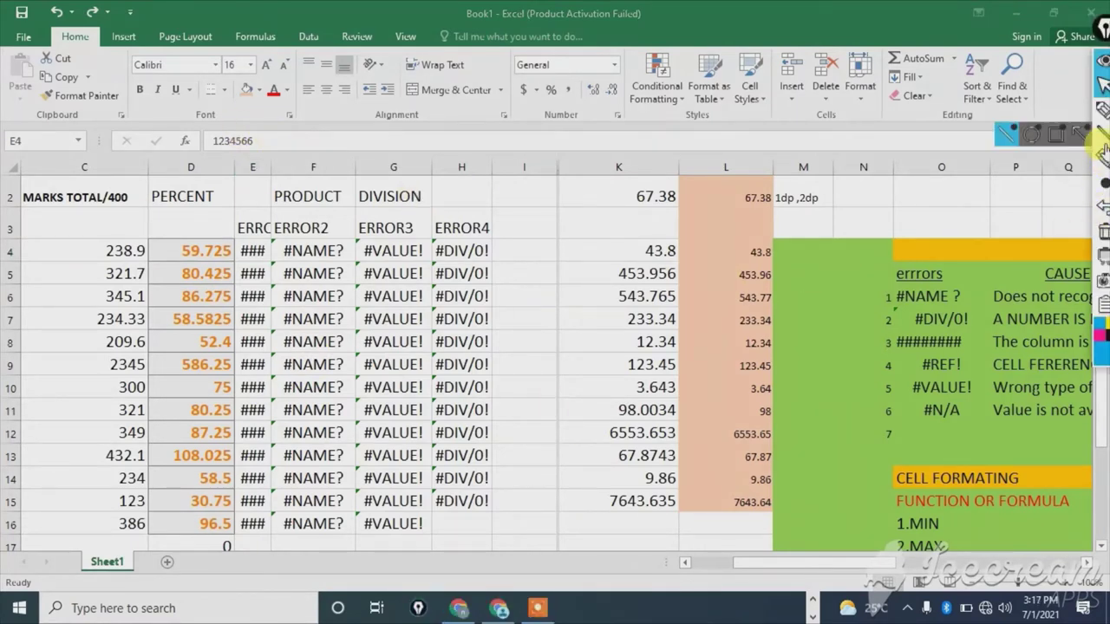
pyautogui.click(1103, 110)
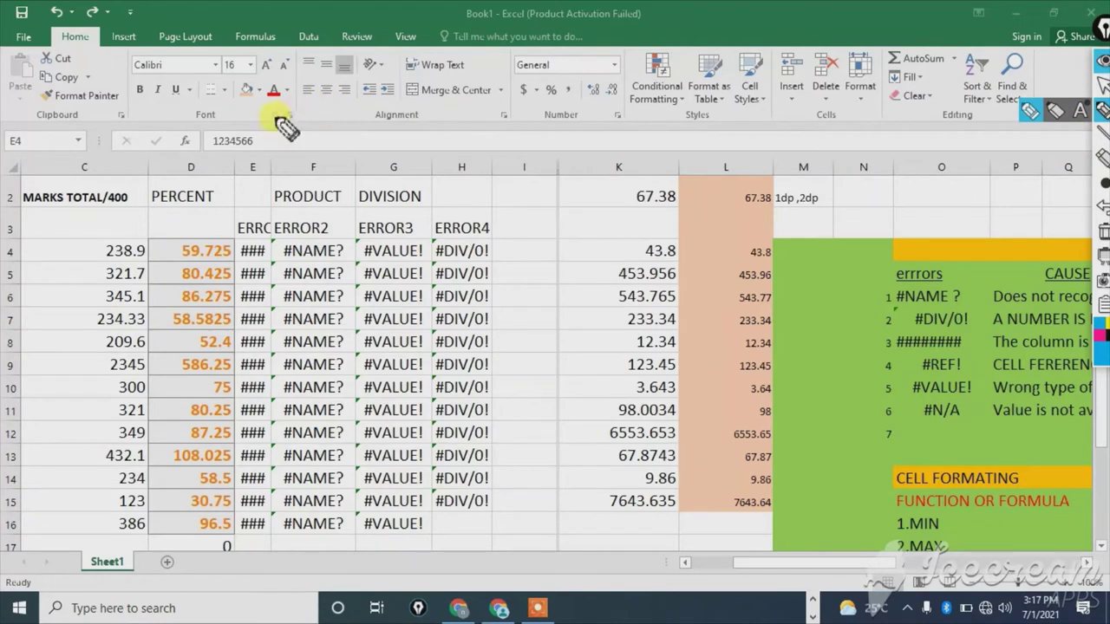
pyautogui.moveTo(248, 132)
pyautogui.mouseDown()
pyautogui.moveTo(201, 156)
pyautogui.moveTo(259, 140)
pyautogui.mouseUp()
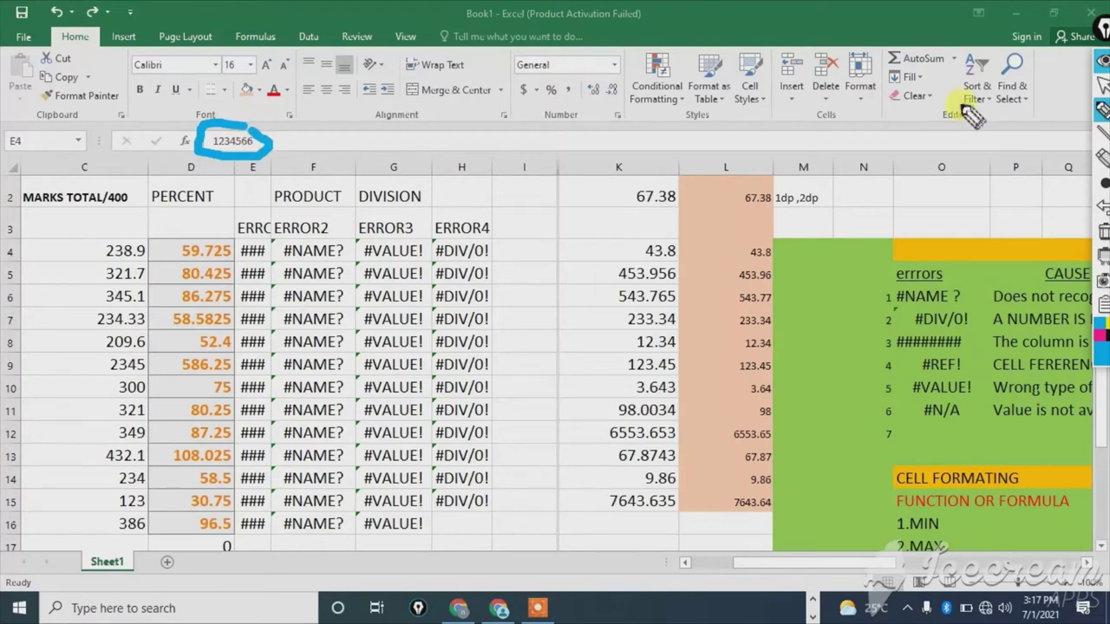
pyautogui.click(1099, 83)
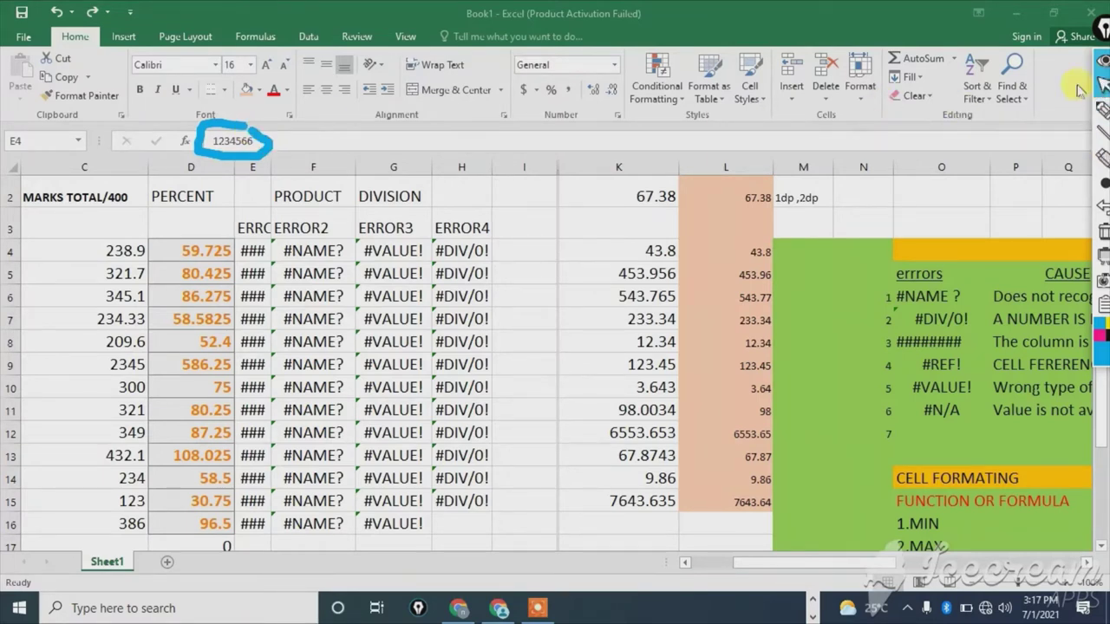
pyautogui.click(252, 251)
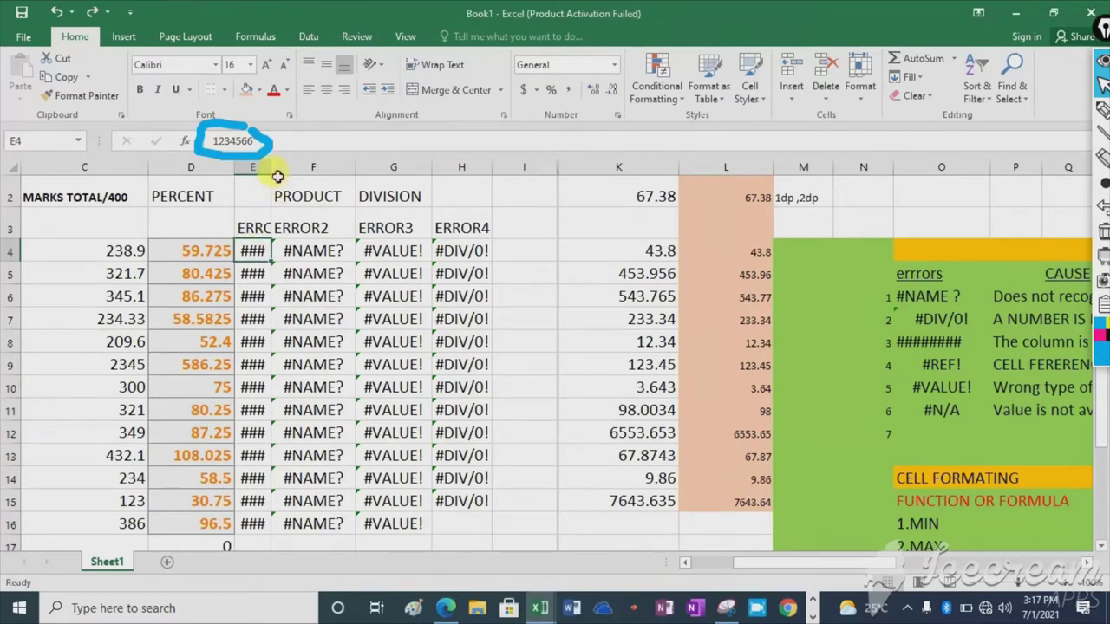
pyautogui.moveTo(272, 166); pyautogui.dragTo(271, 166)
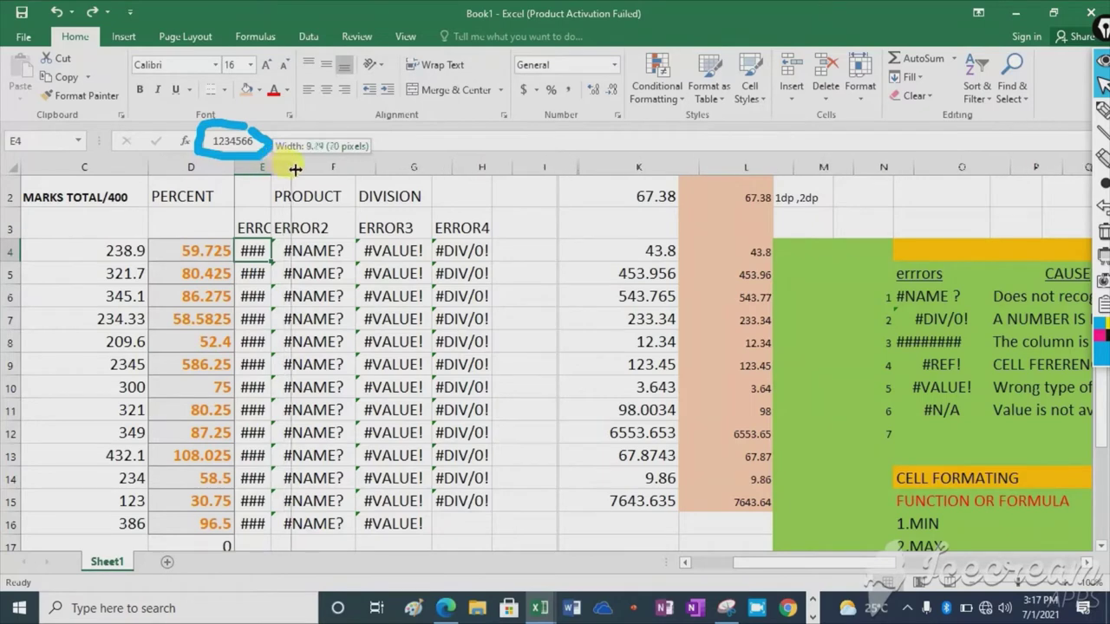
pyautogui.moveTo(272, 165); pyautogui.dragTo(303, 168)
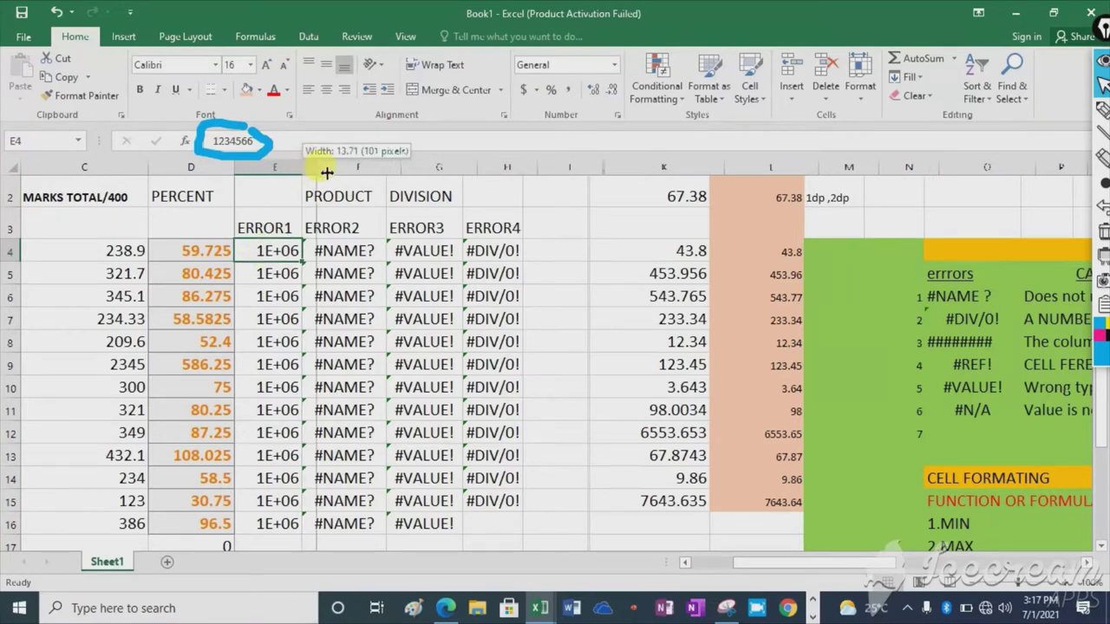
pyautogui.moveTo(302, 169); pyautogui.dragTo(338, 169)
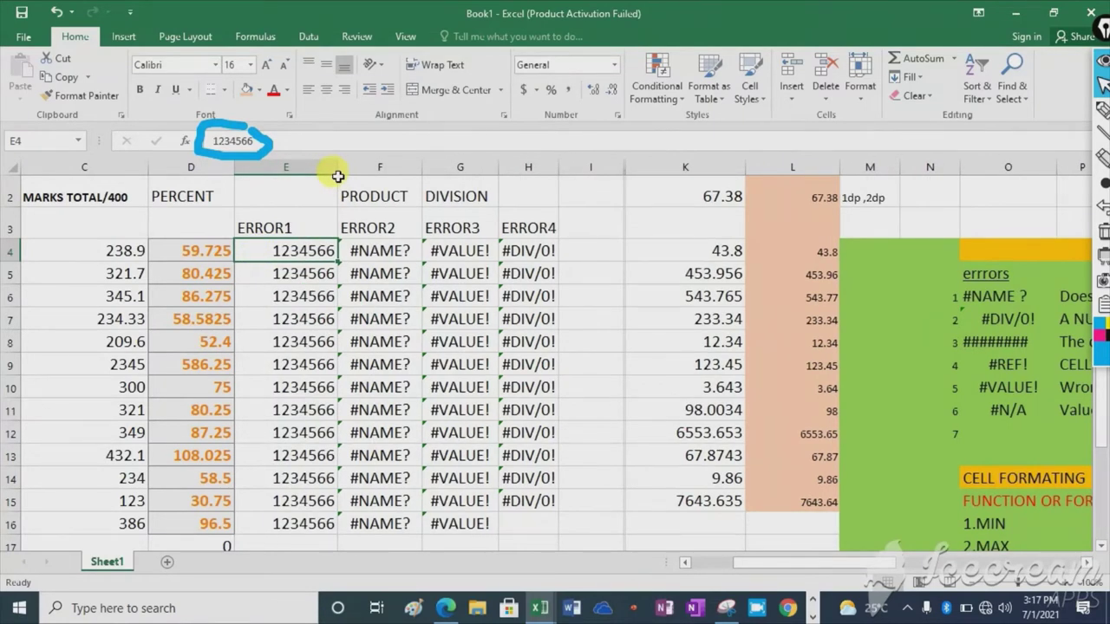
# Mark the ######## error note, then narrow column E until values show 1E+06
pyautogui.click(589, 253)
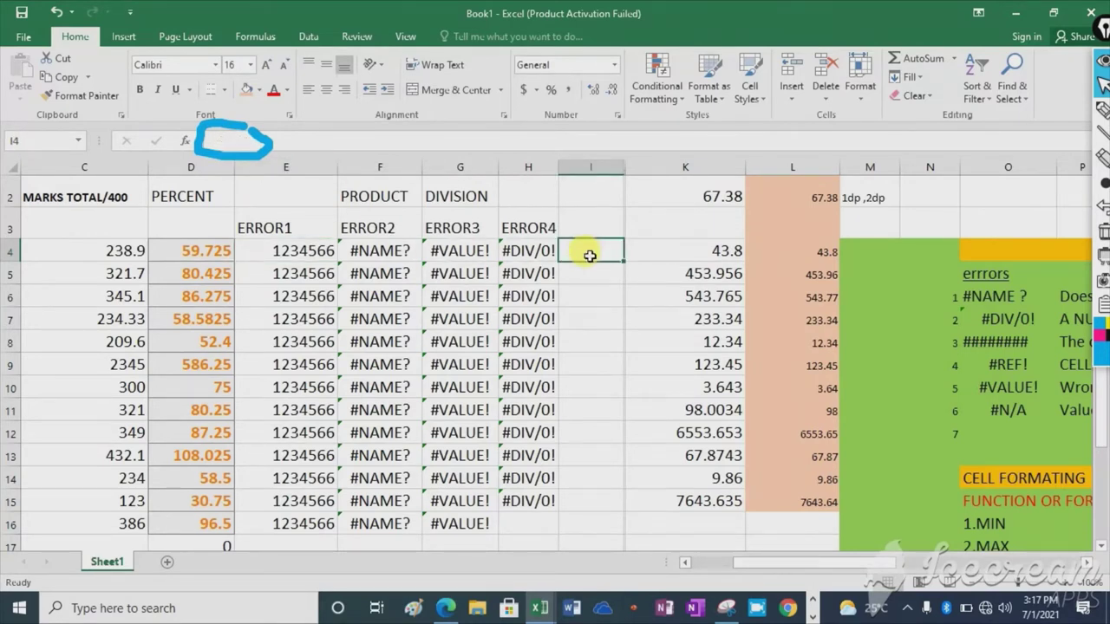
pyautogui.click(981, 343)
pyautogui.moveTo(980, 343); pyautogui.dragTo(993, 345)
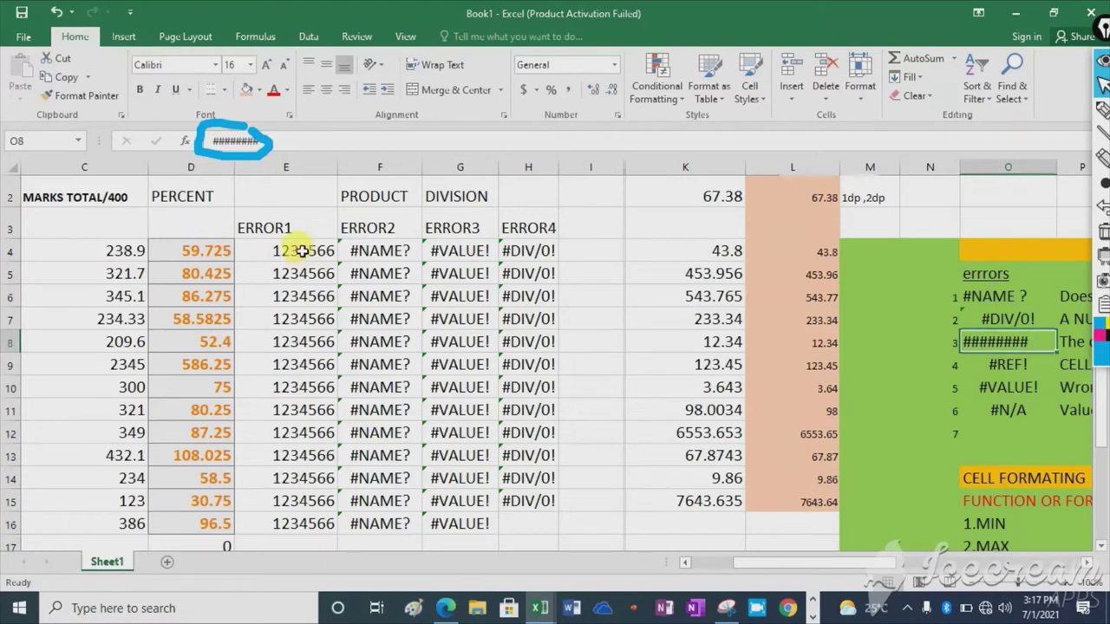
pyautogui.click(303, 253)
pyautogui.moveTo(338, 174); pyautogui.dragTo(297, 174)
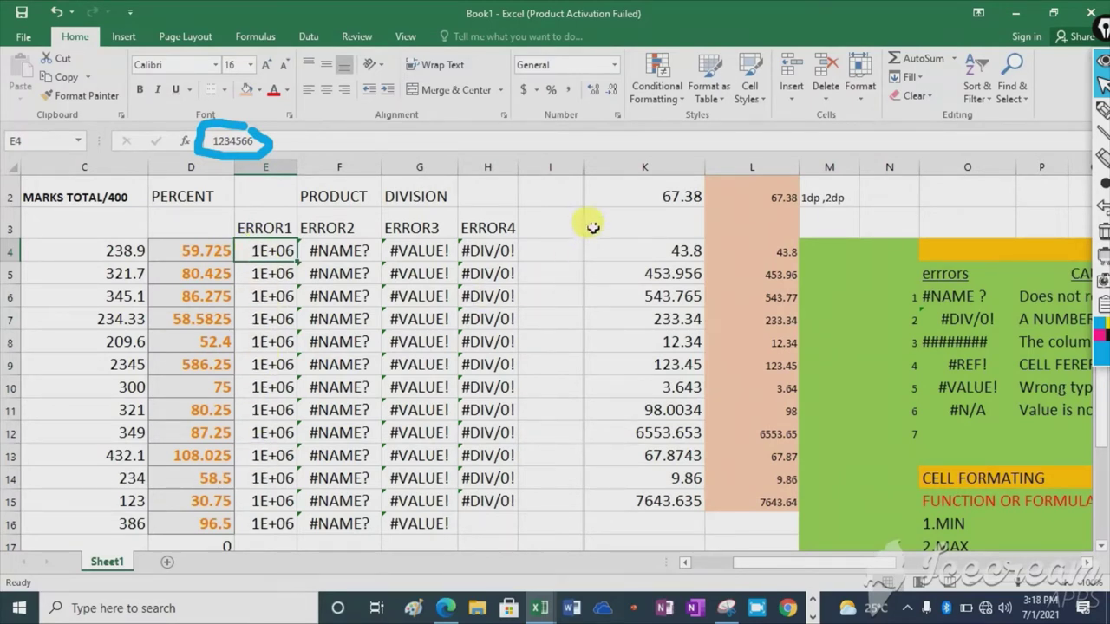
pyautogui.click(553, 253)
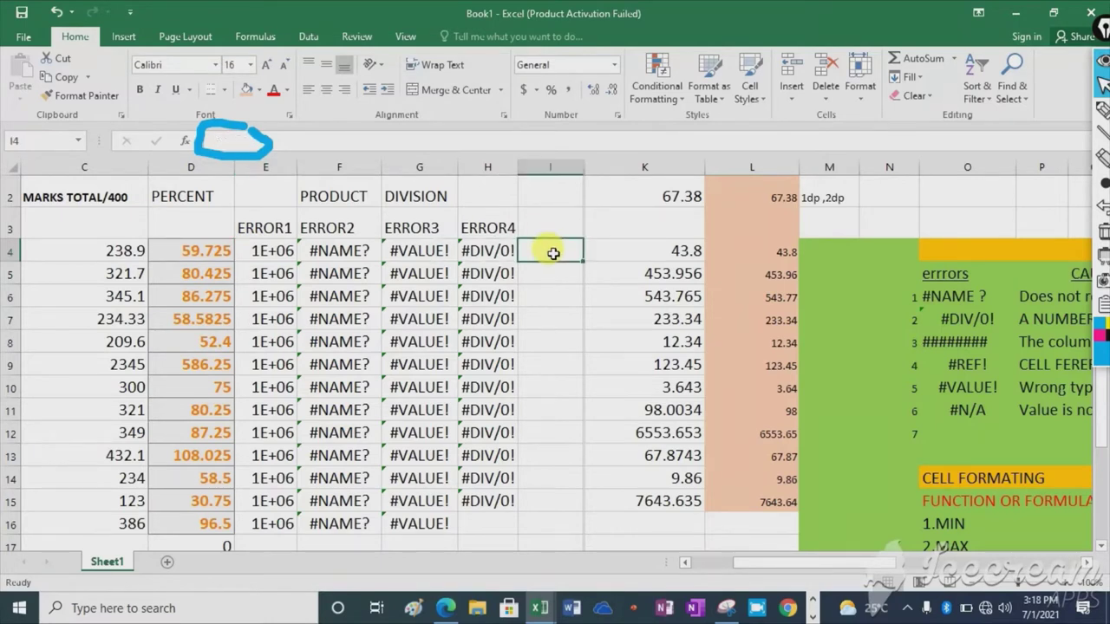
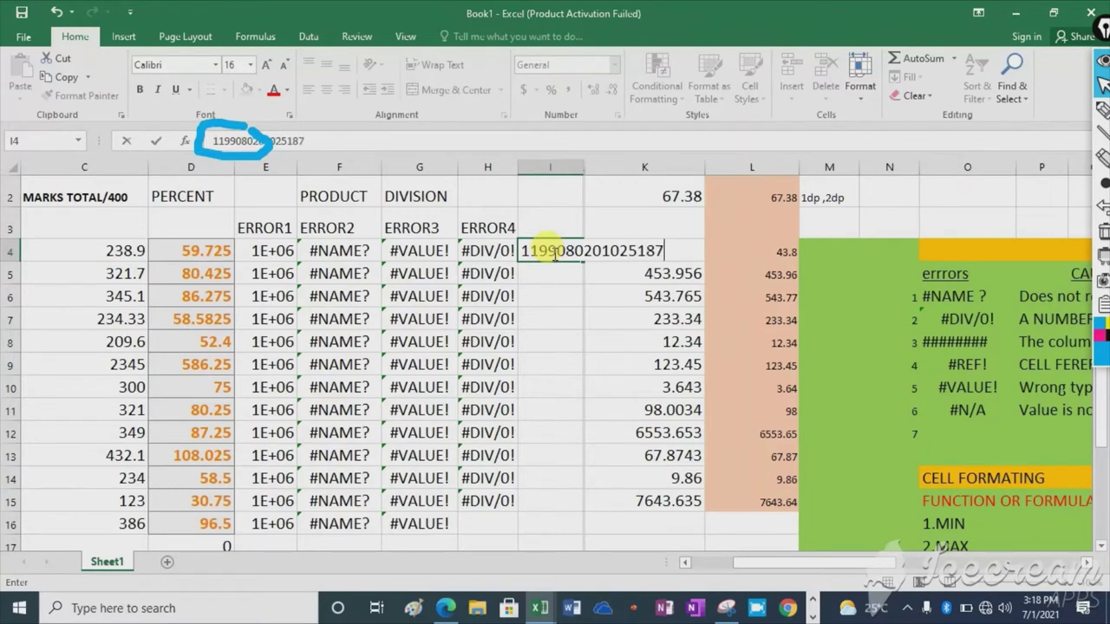
pyautogui.click(579, 319)
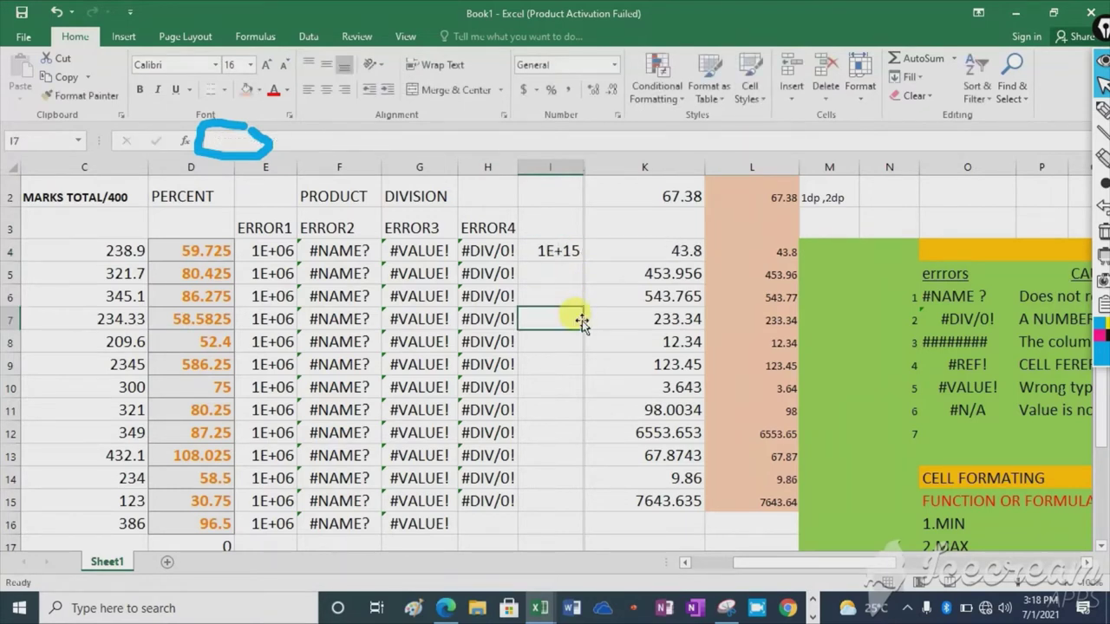
pyautogui.click(562, 251)
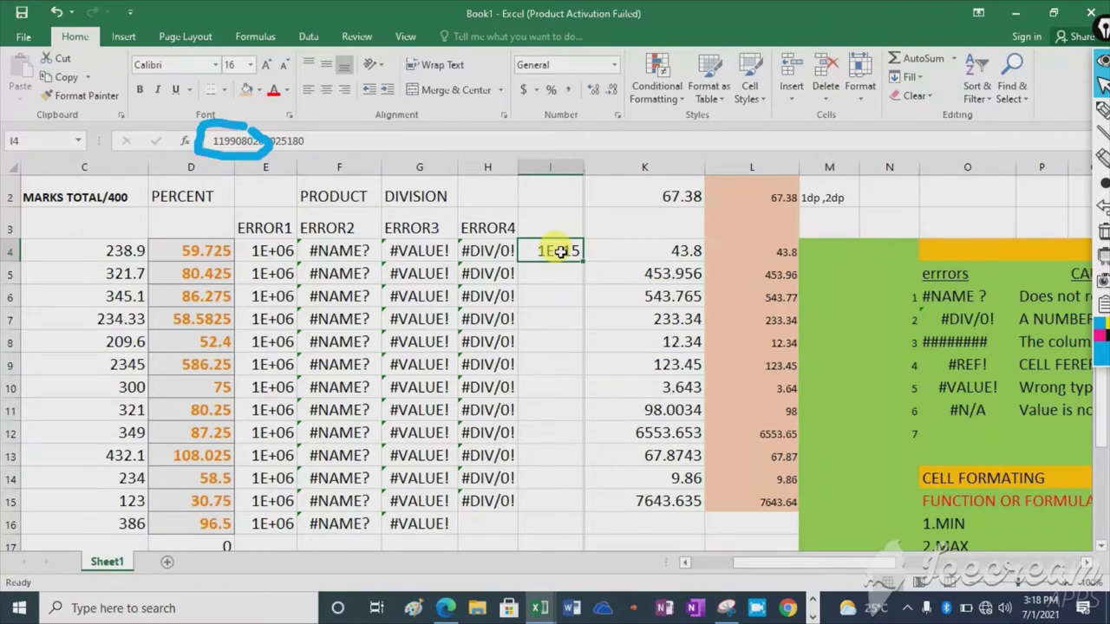
# Prefix I4's number with an apostrophe so it is stored as text
pyautogui.doubleClick(561, 251)
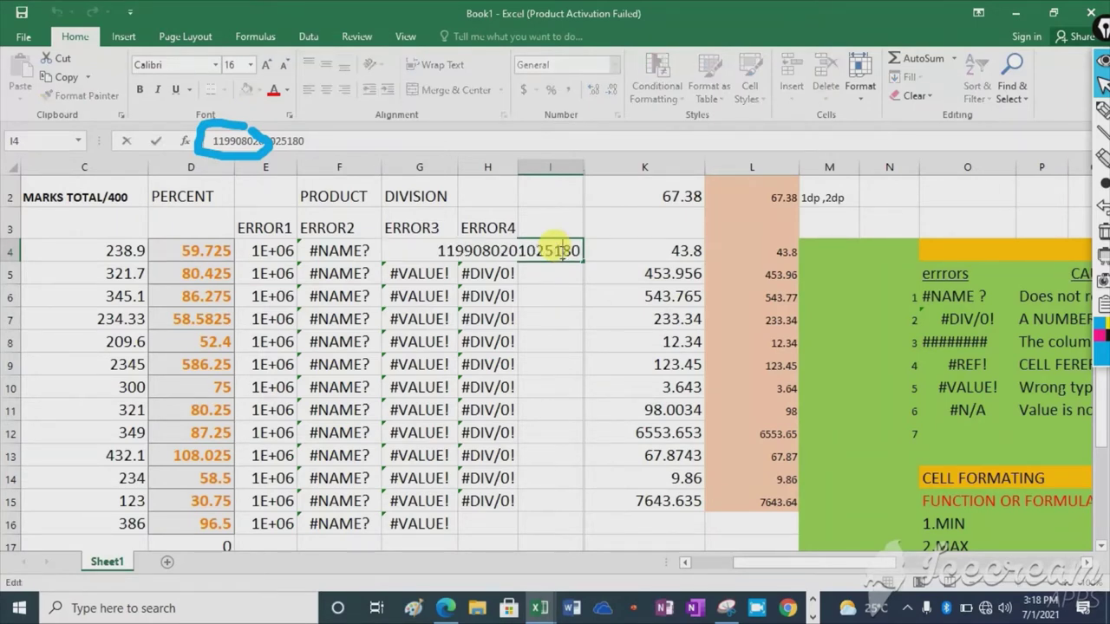
pyautogui.click(439, 251)
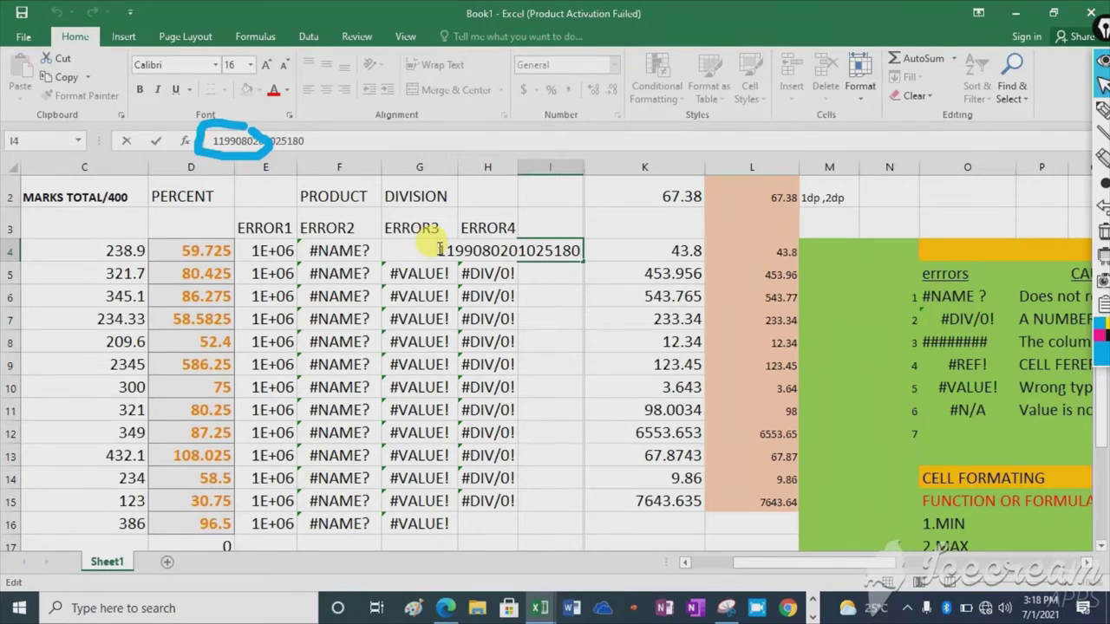
pyautogui.write("'")
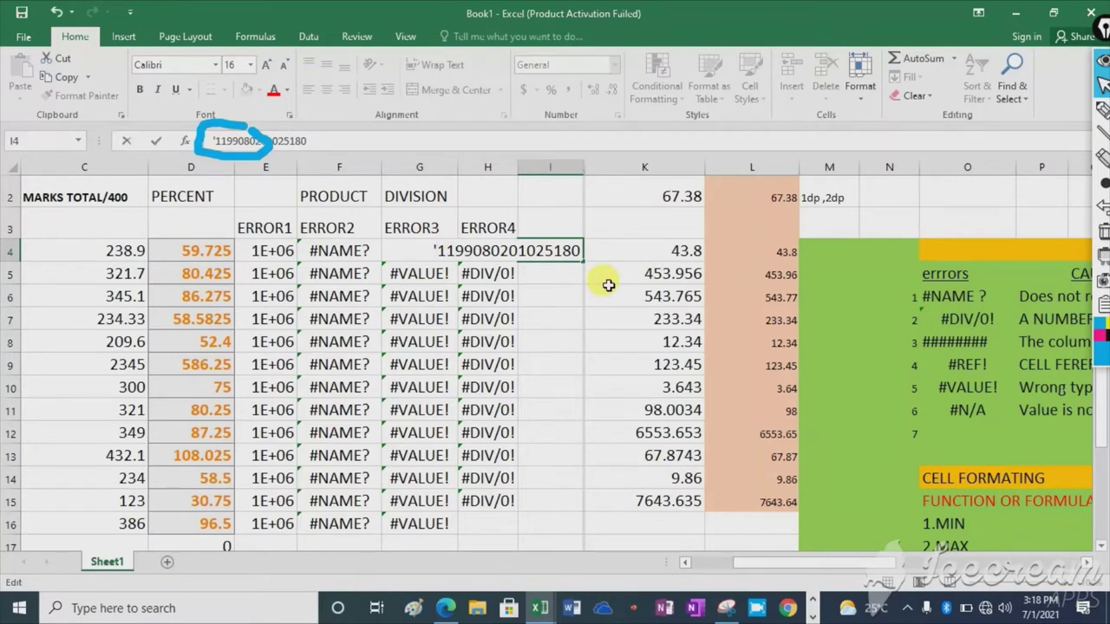
pyautogui.click(610, 288)
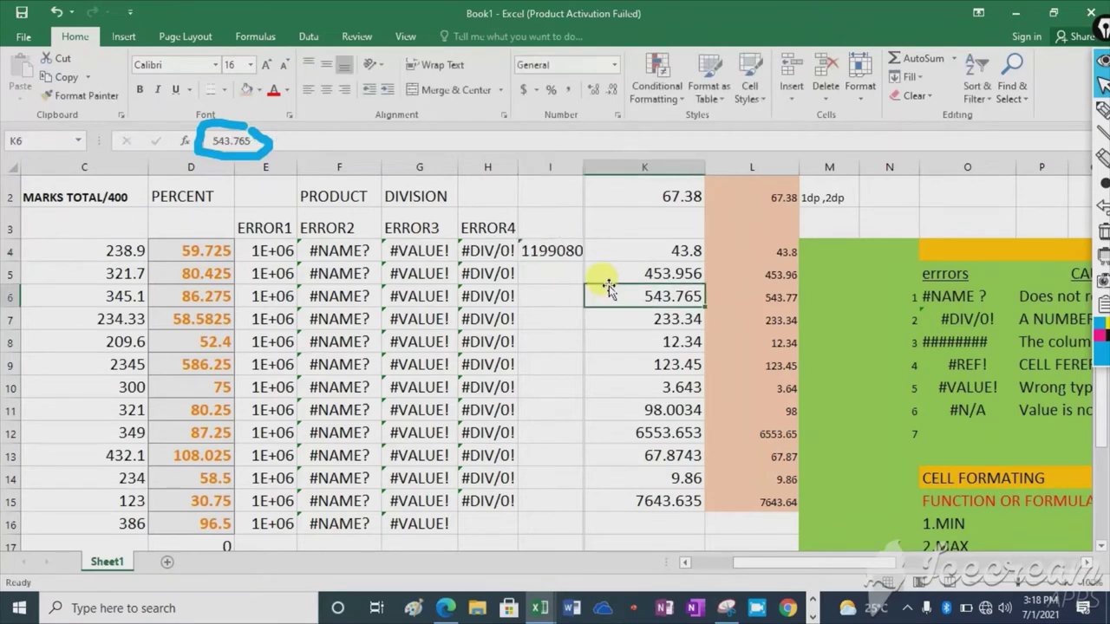
pyautogui.click(548, 251)
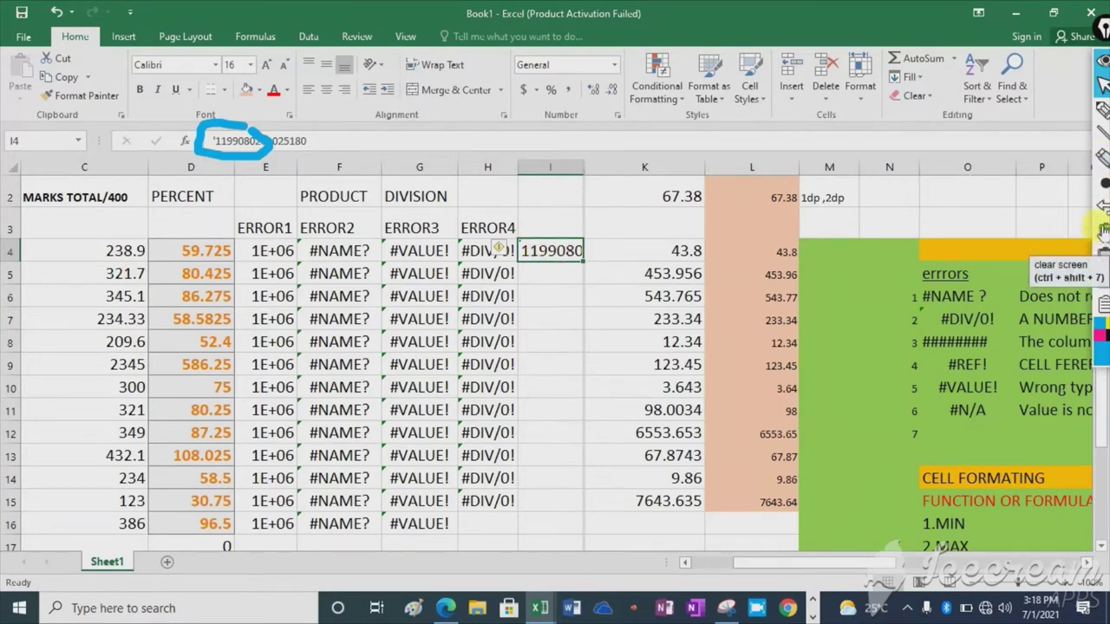
pyautogui.click(1102, 232)
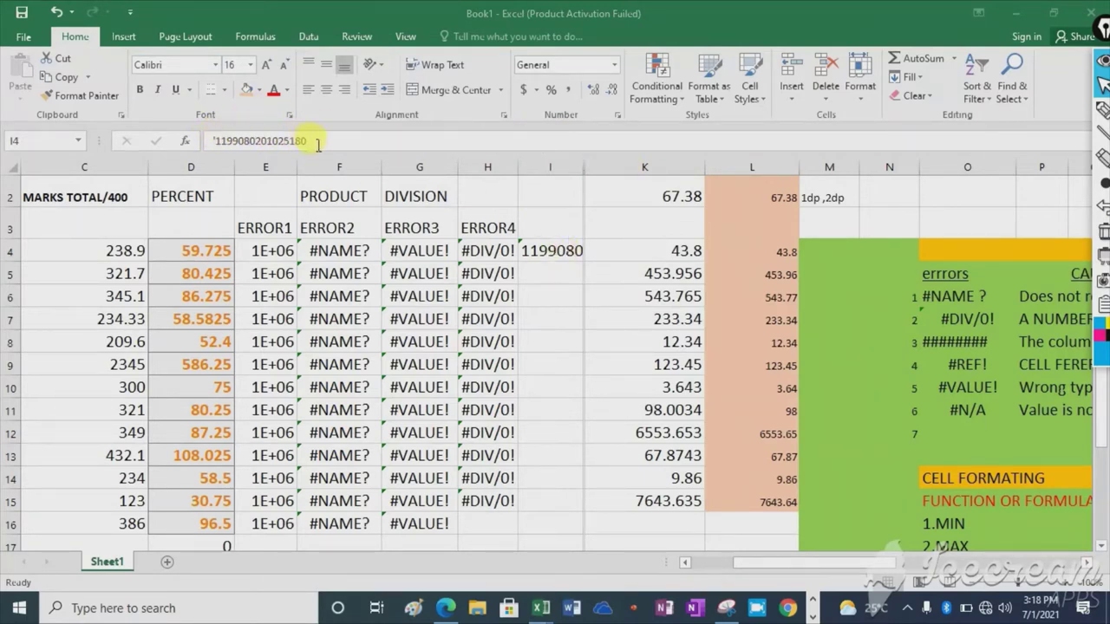
pyautogui.click(559, 264)
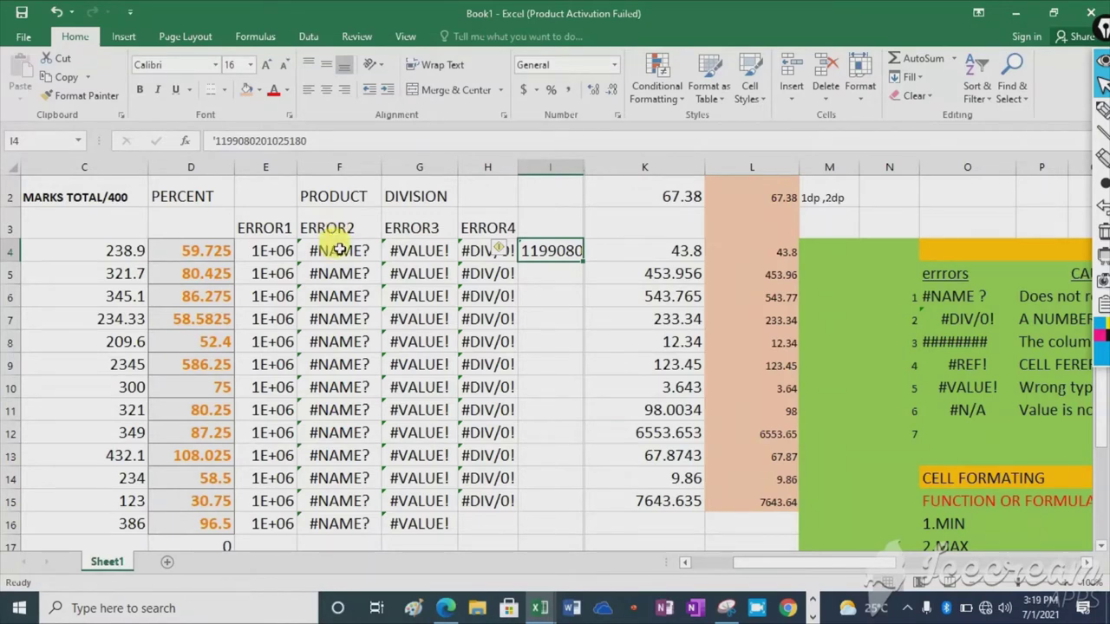
pyautogui.click(333, 245)
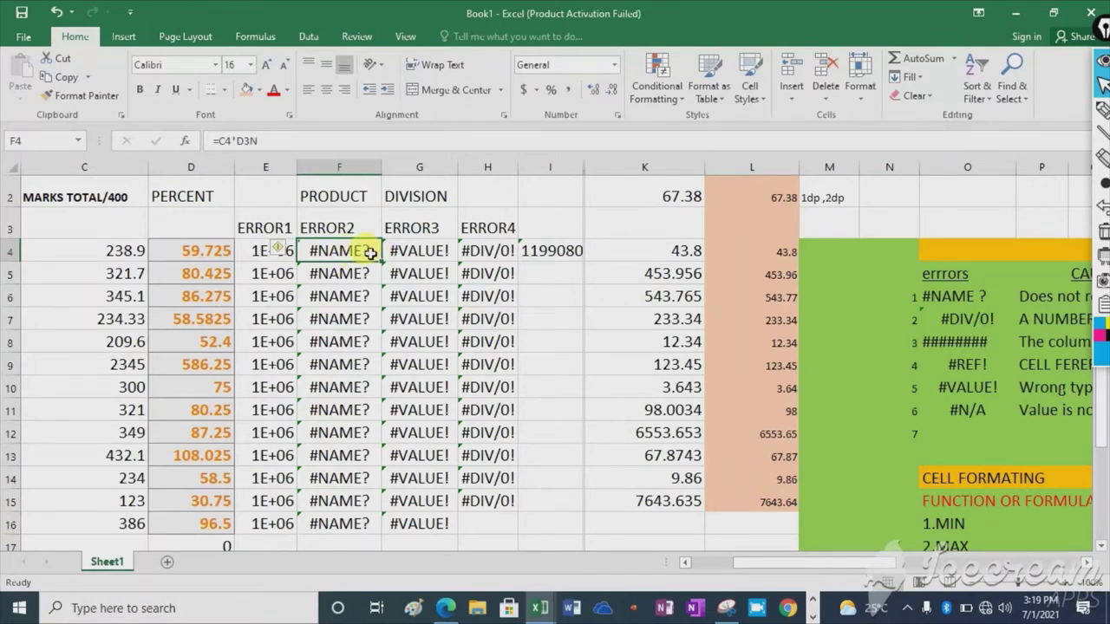
pyautogui.moveTo(783, 563); pyautogui.dragTo(713, 570)
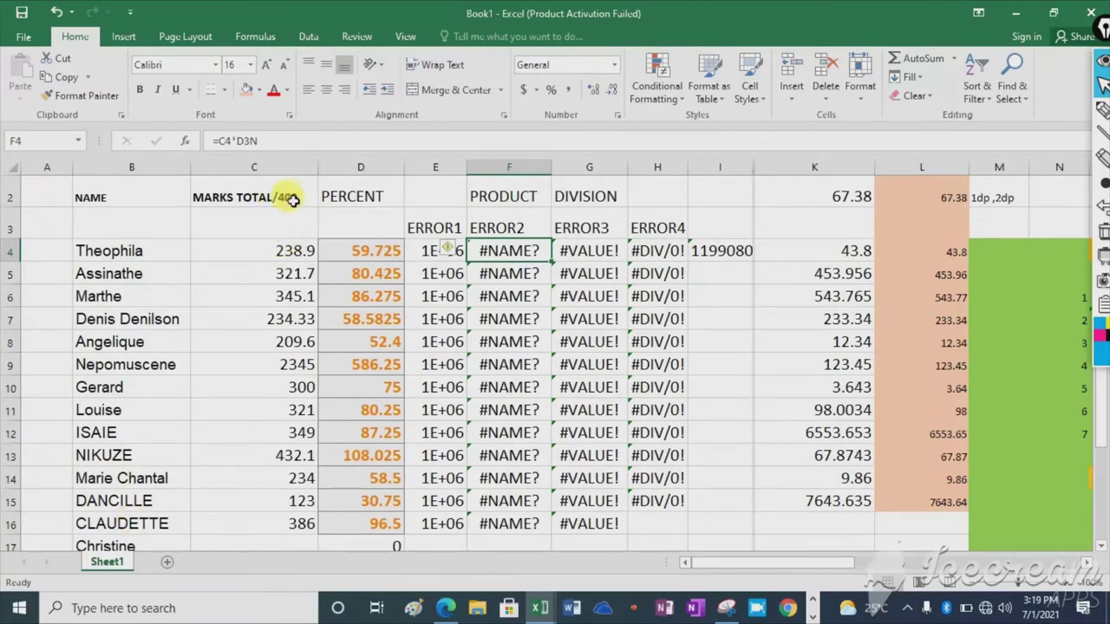
pyautogui.click(295, 251)
pyautogui.moveTo(294, 251); pyautogui.dragTo(295, 526)
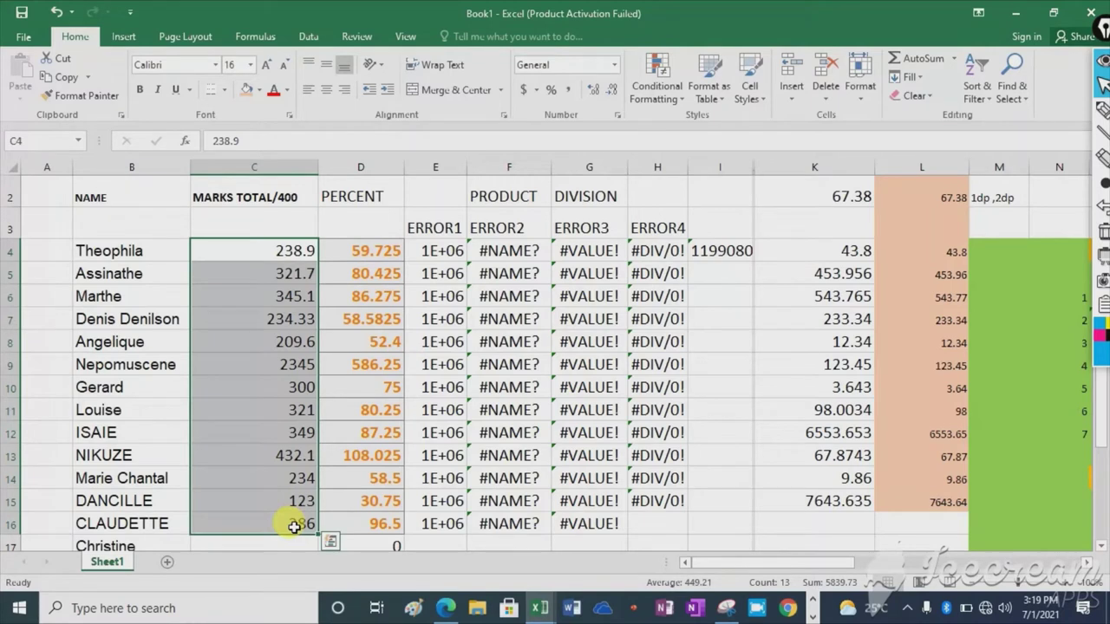
pyautogui.click(374, 251)
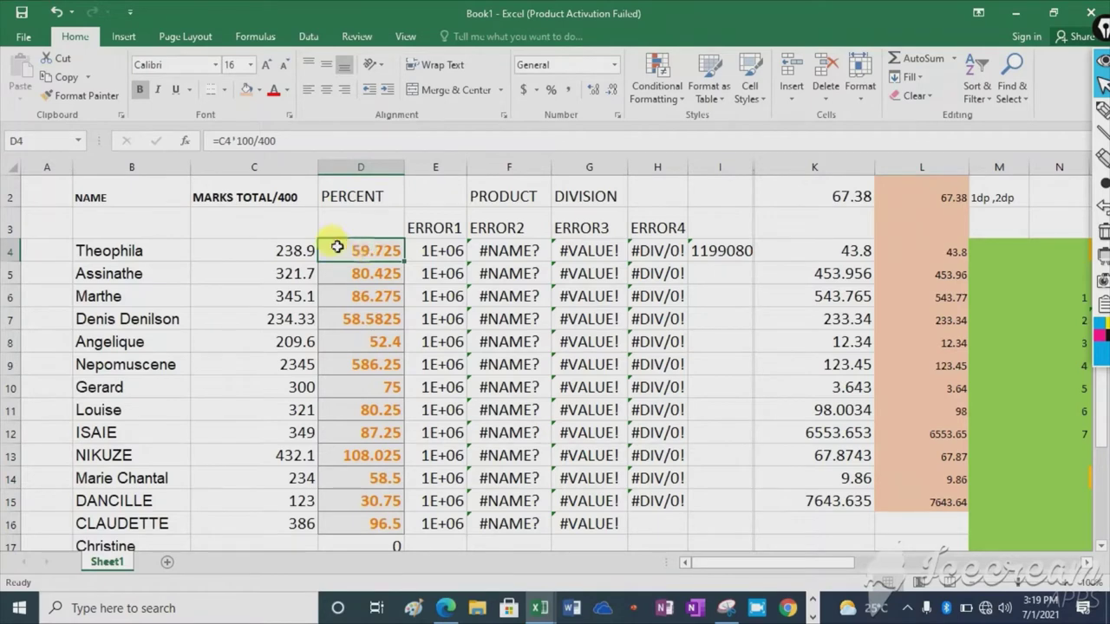
pyautogui.click(267, 225)
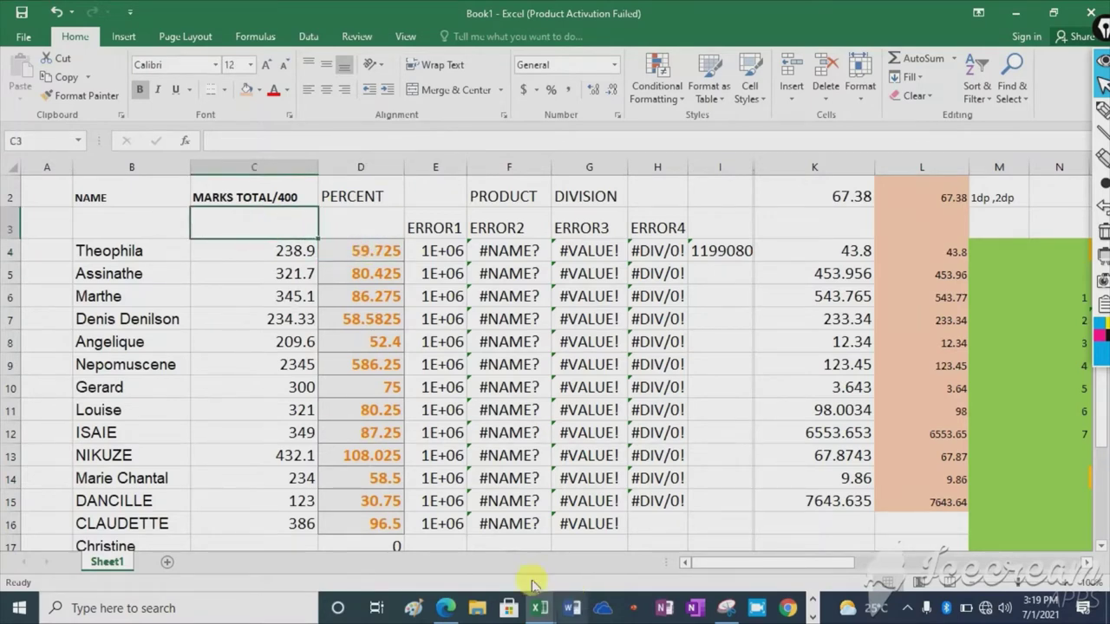
pyautogui.moveTo(743, 563); pyautogui.dragTo(779, 561)
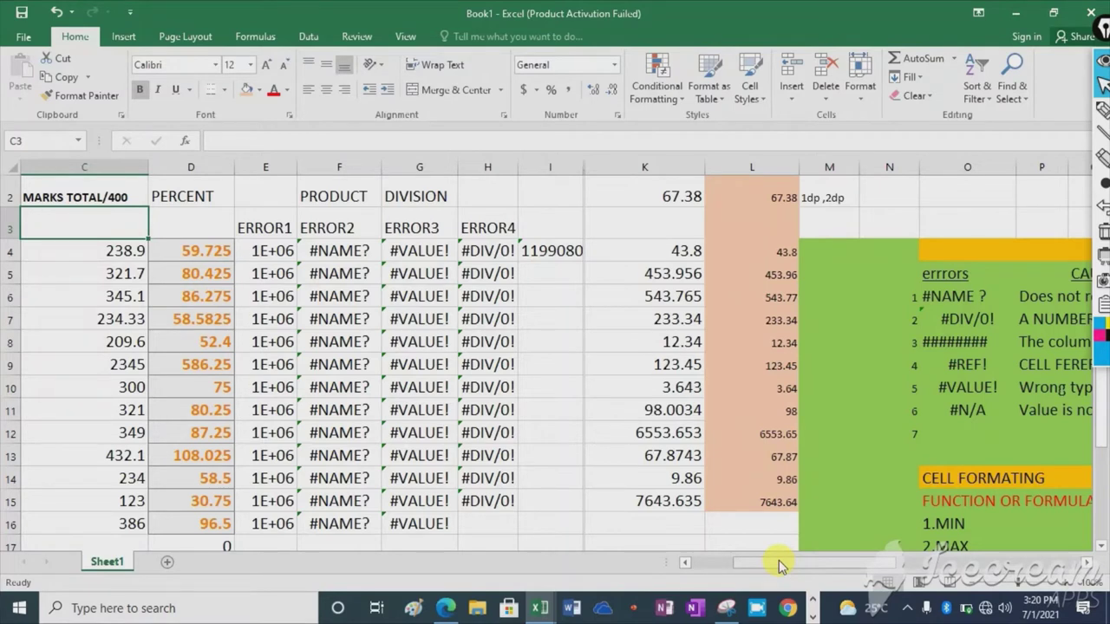
pyautogui.click(601, 433)
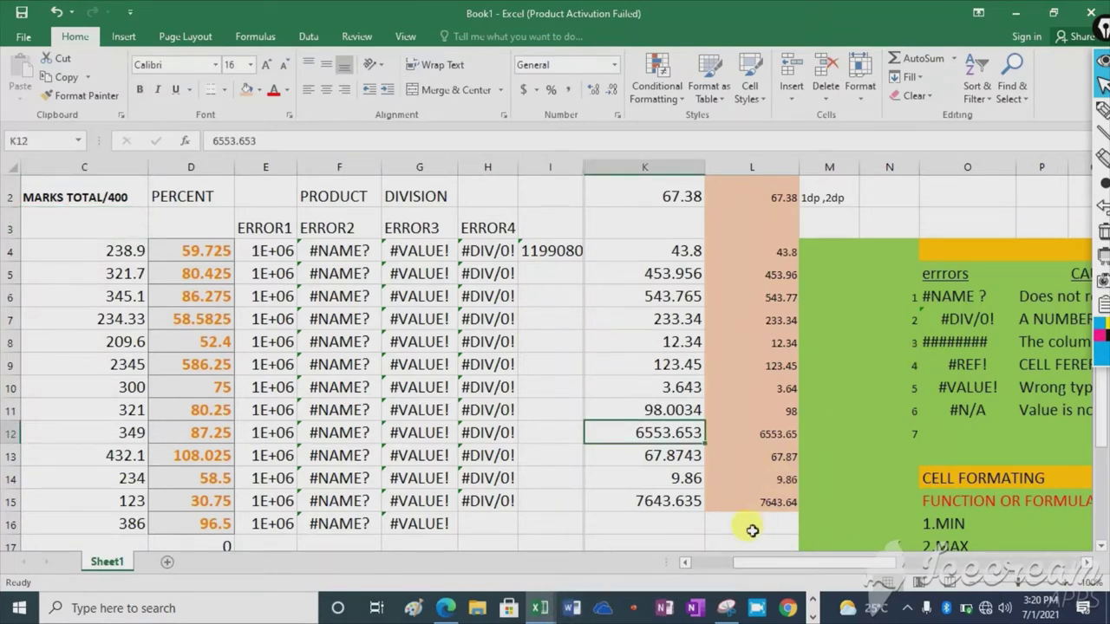
pyautogui.click(336, 250)
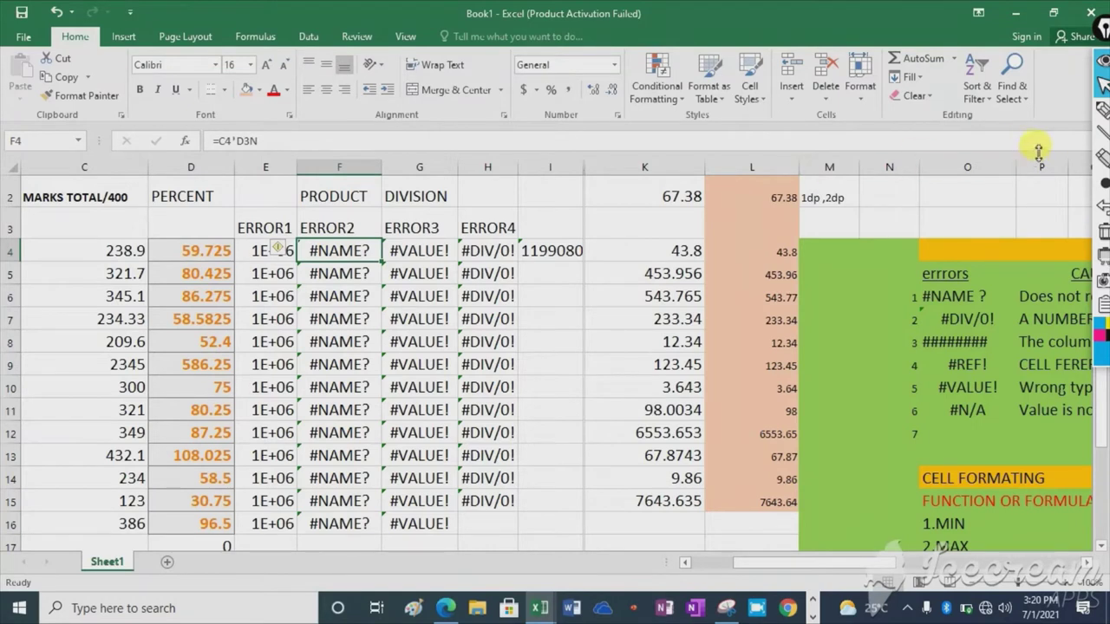
pyautogui.click(1103, 110)
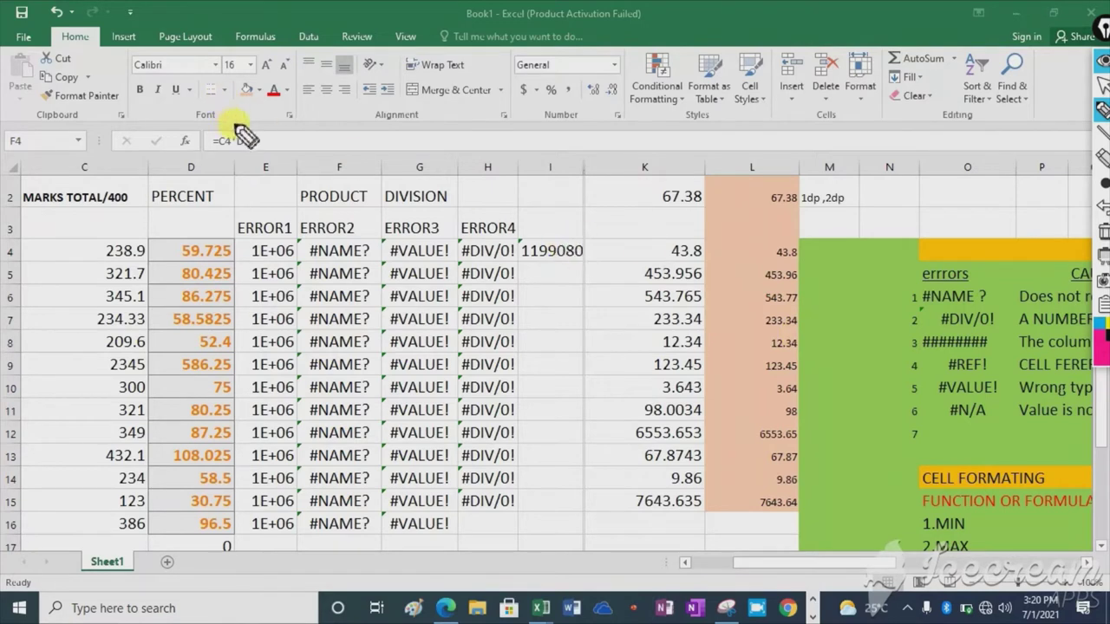
pyautogui.moveTo(233, 127)
pyautogui.mouseDown()
pyautogui.moveTo(209, 153)
pyautogui.moveTo(255, 136)
pyautogui.mouseUp()
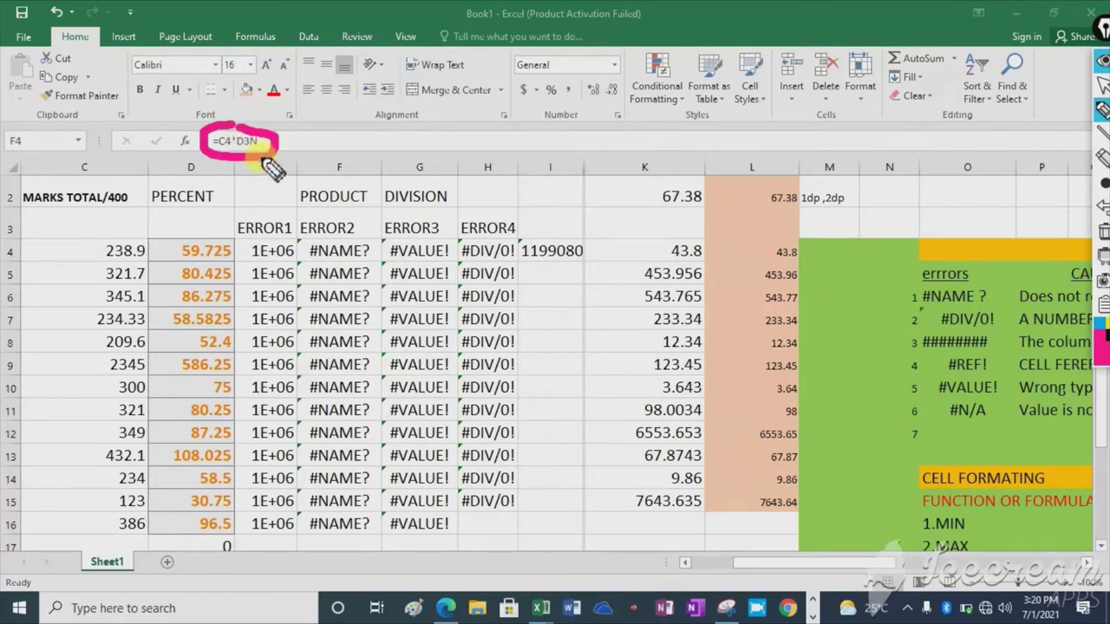
pyautogui.moveTo(236, 142); pyautogui.dragTo(257, 141)
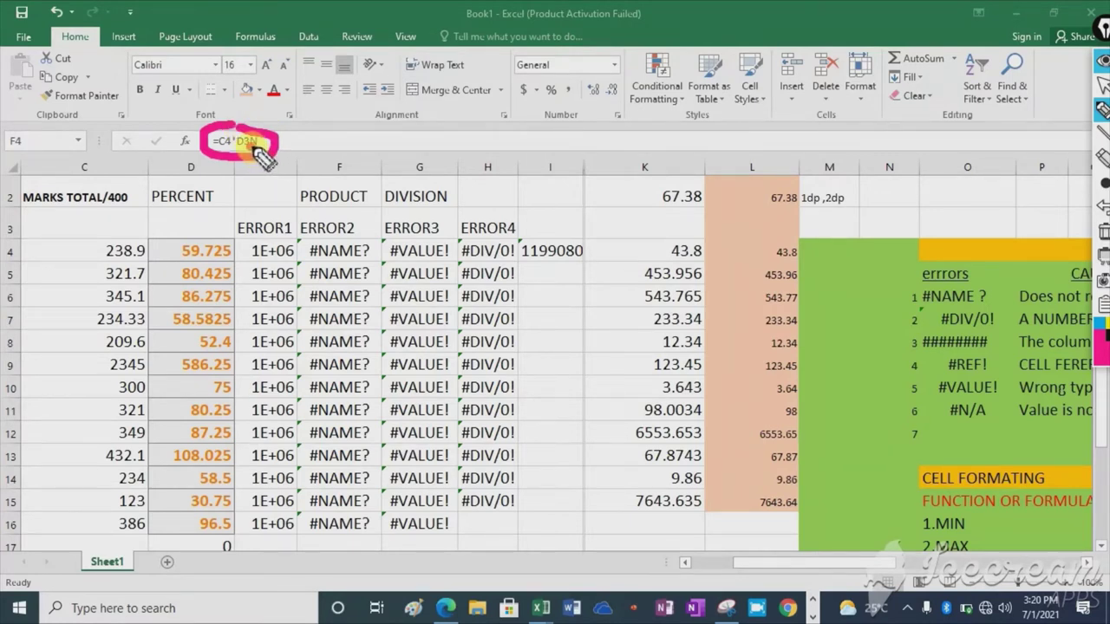
pyautogui.click(1102, 110)
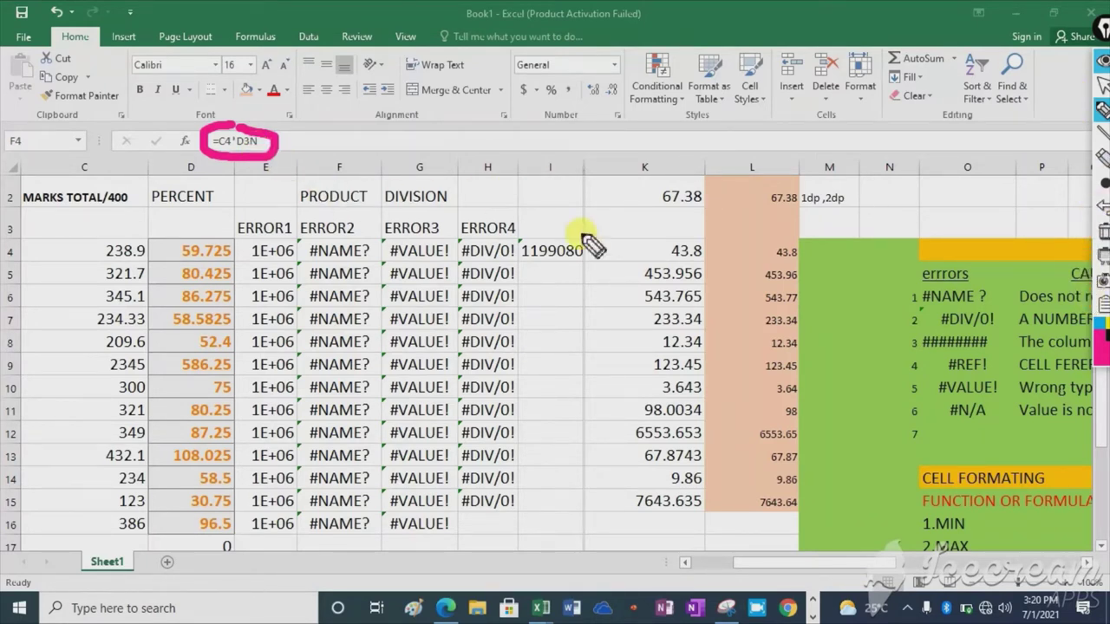
pyautogui.click(1102, 84)
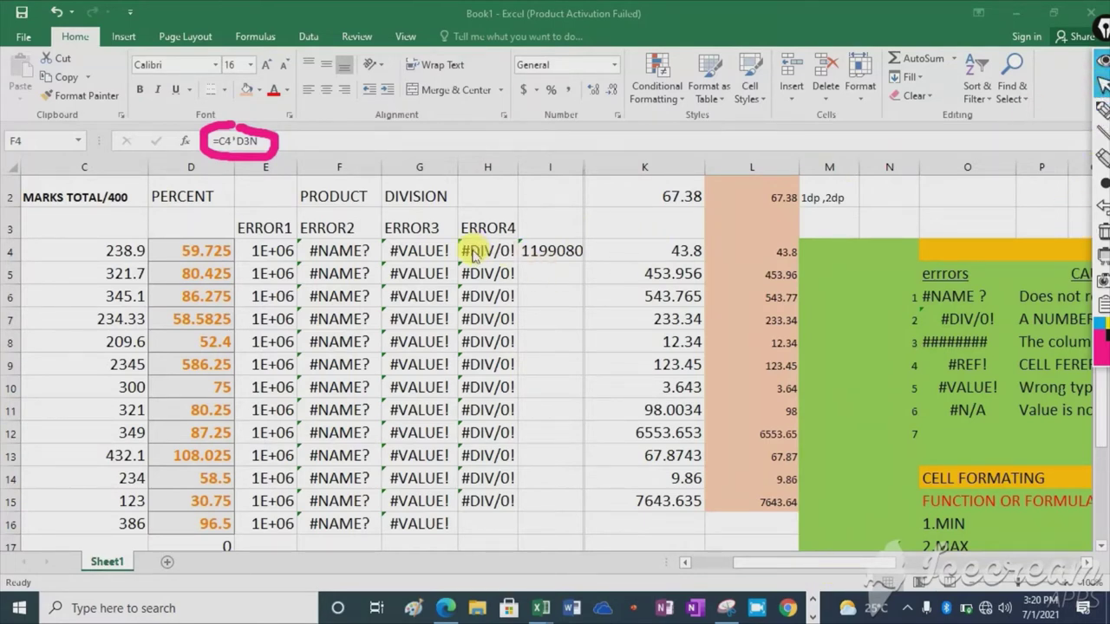
pyautogui.click(424, 249)
pyautogui.click(338, 249)
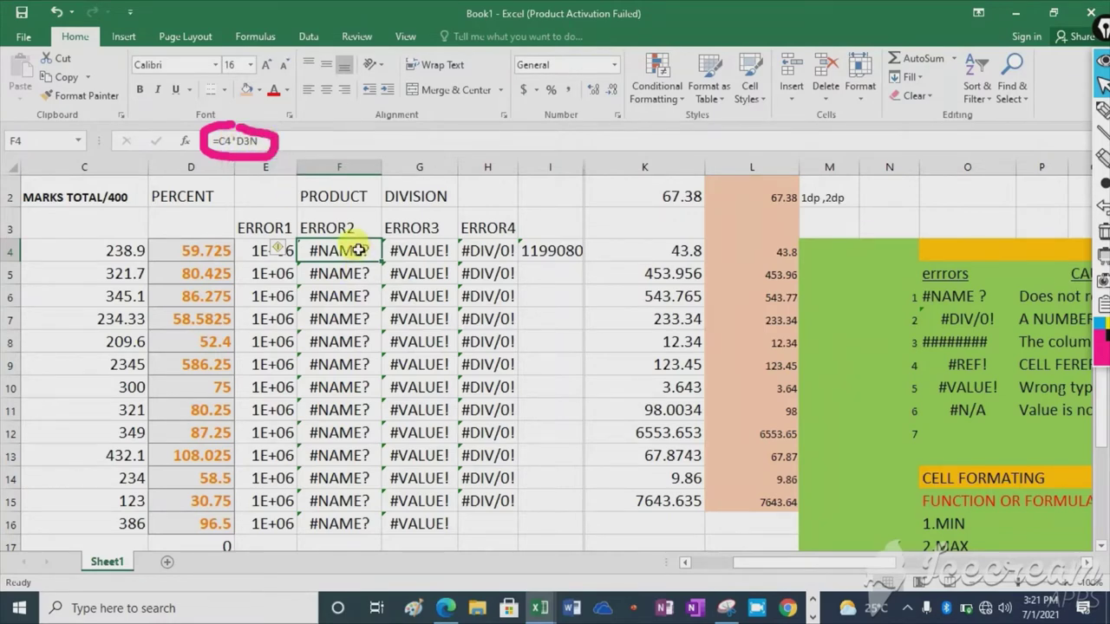
pyautogui.moveTo(768, 562); pyautogui.dragTo(771, 564)
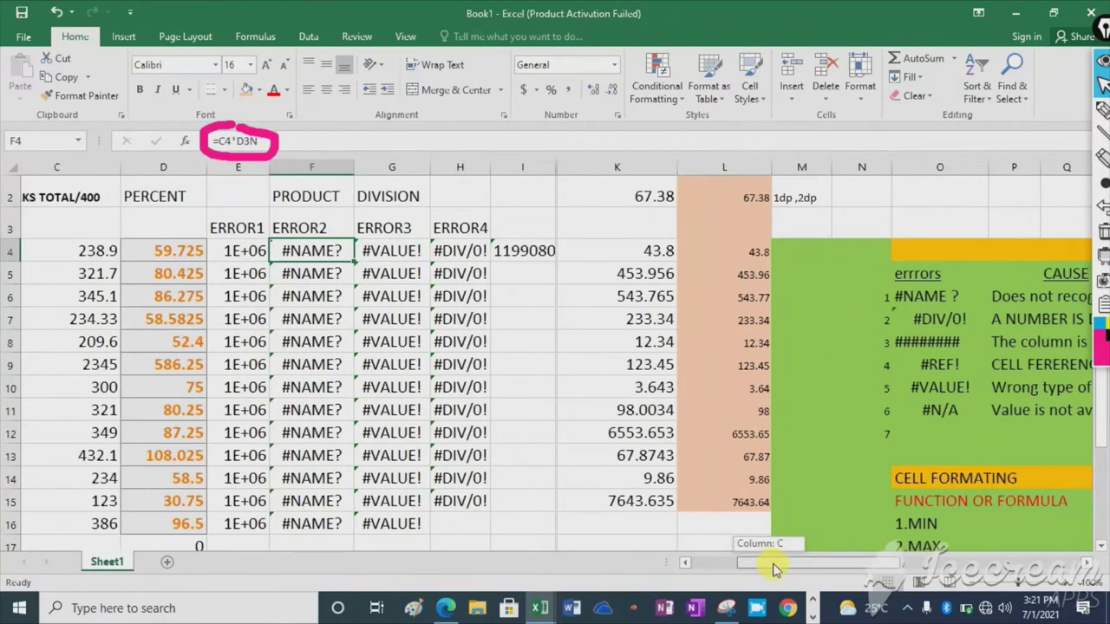
# Fill the PRODUCT and DIVISION headers in F2 and G2 with orange
pyautogui.click(342, 196)
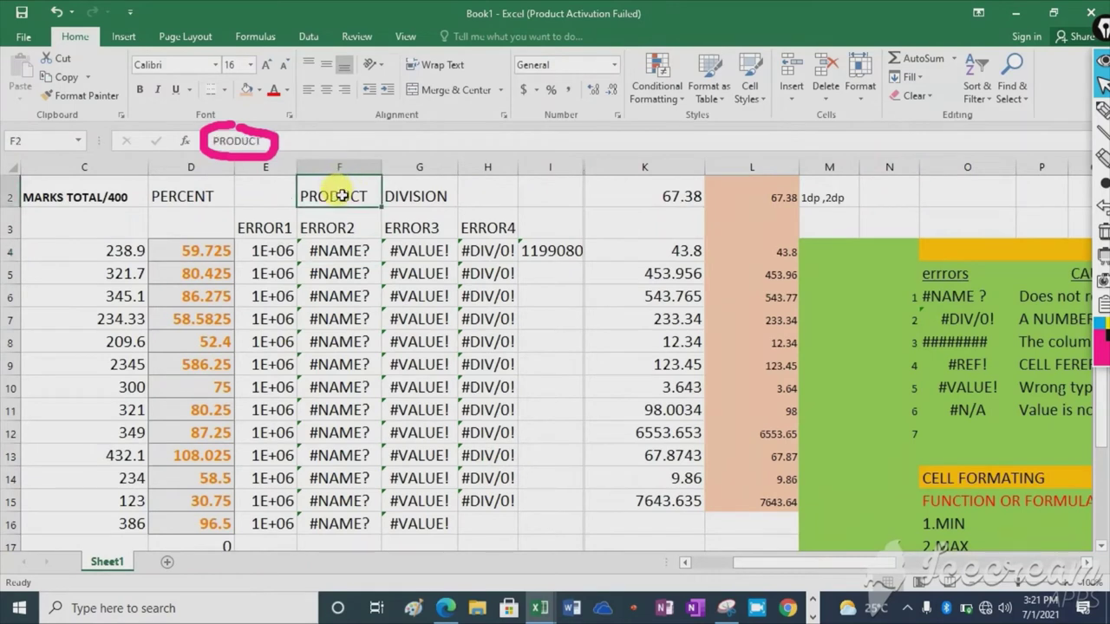
pyautogui.click(247, 90)
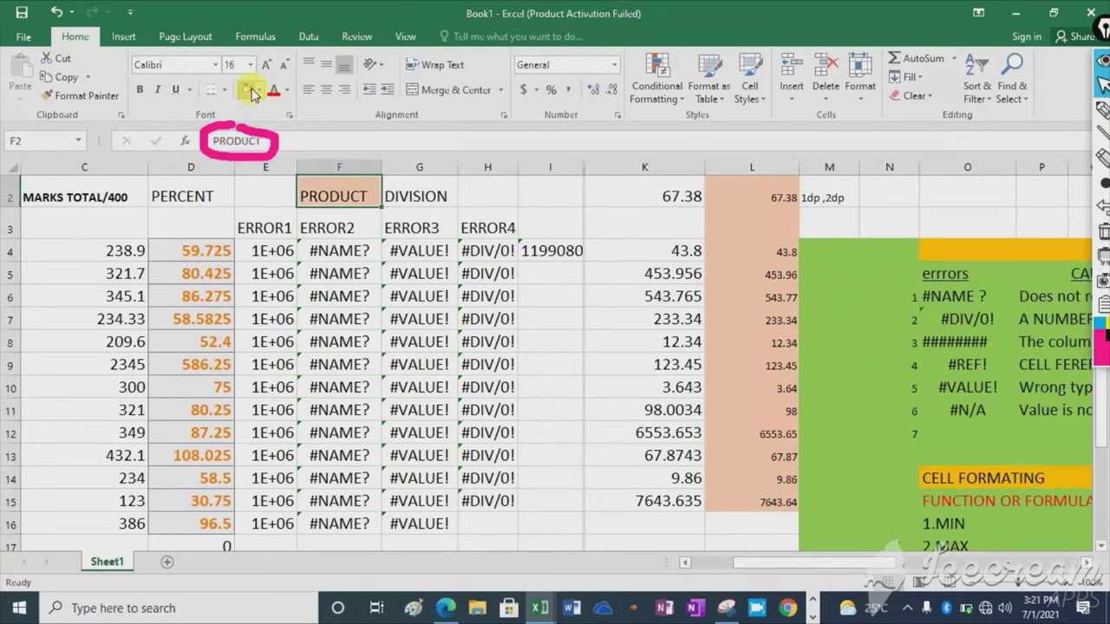
pyautogui.click(424, 190)
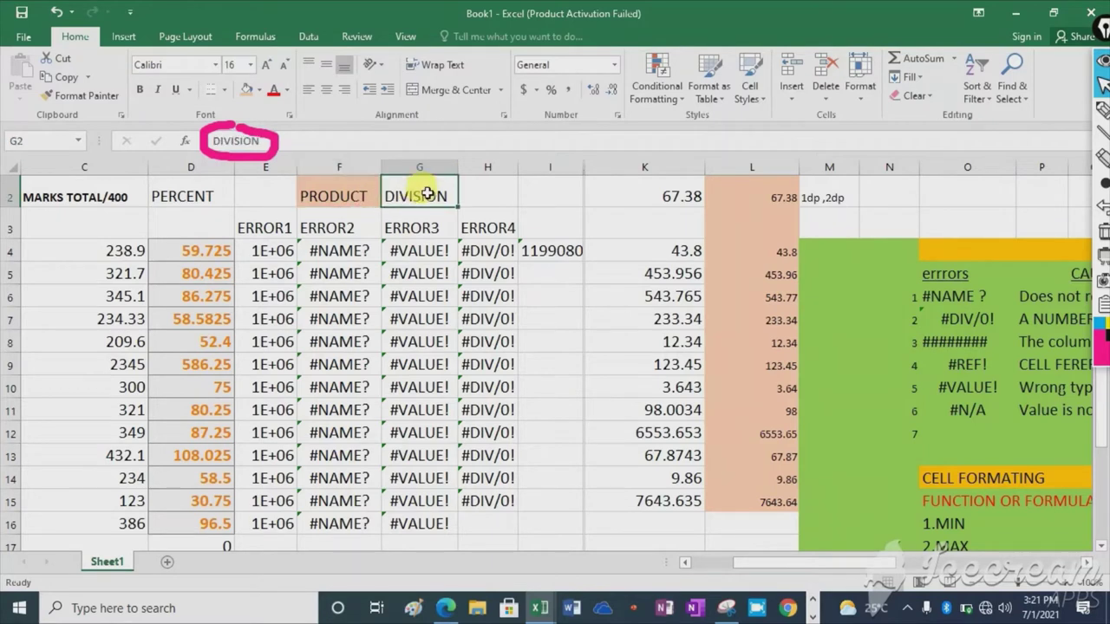
pyautogui.click(248, 91)
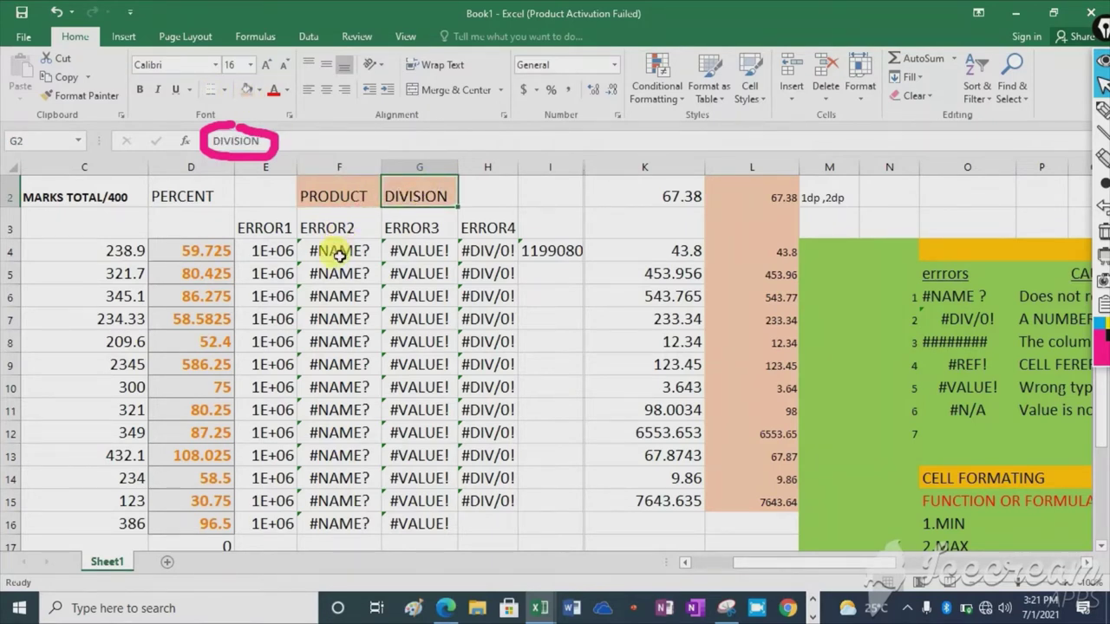
# Replace F4 with =C4*D4 (14268.3) and fill it down to F9
pyautogui.click(339, 253)
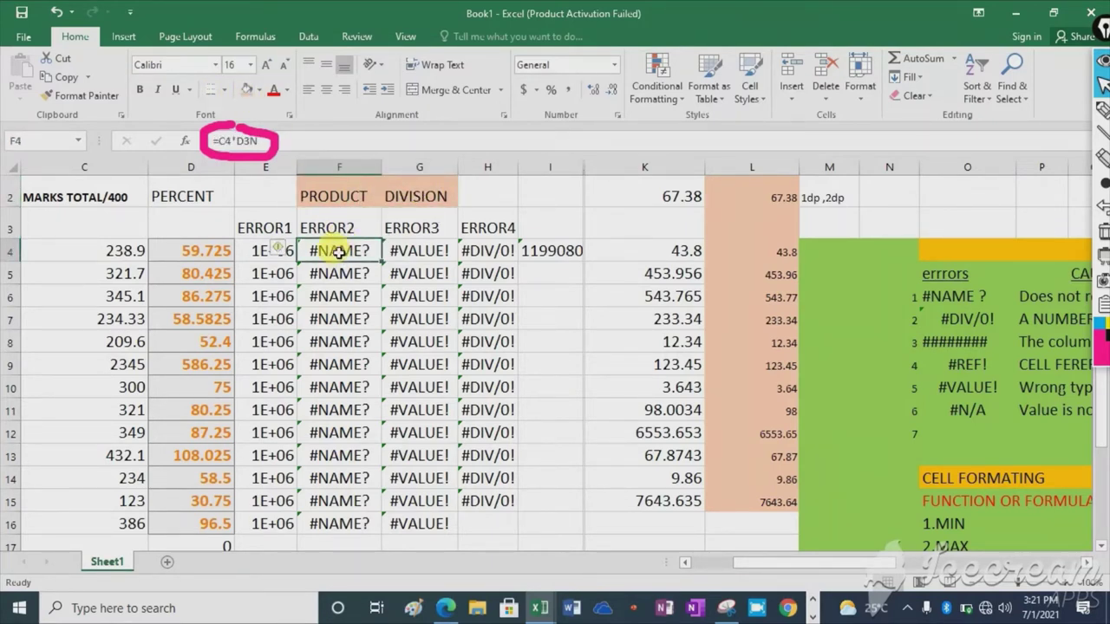
pyautogui.write('=')
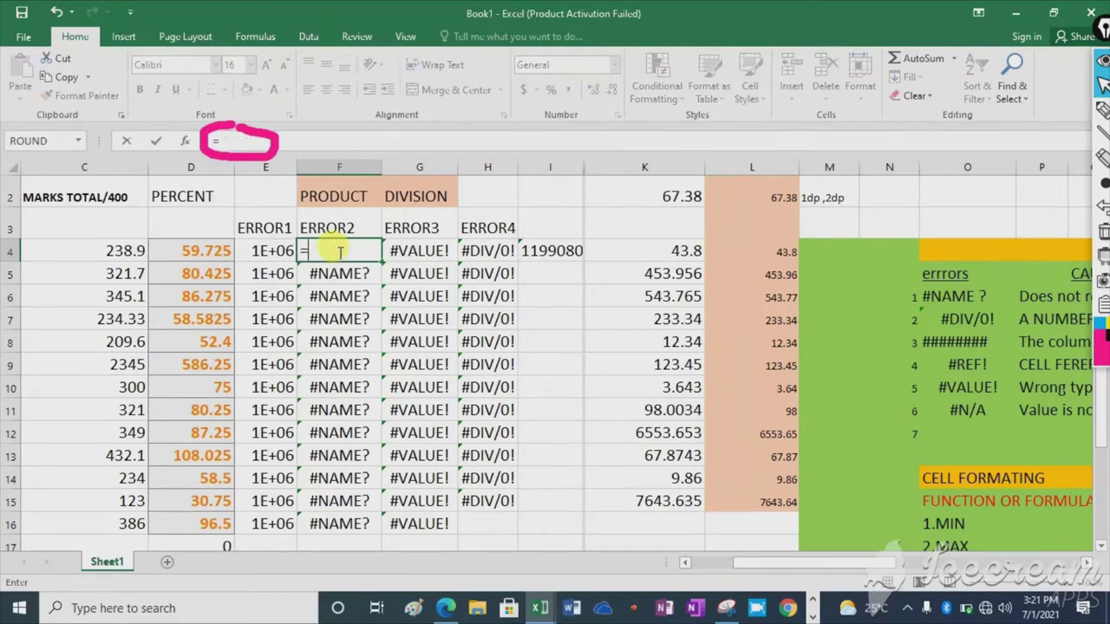
pyautogui.click(120, 251)
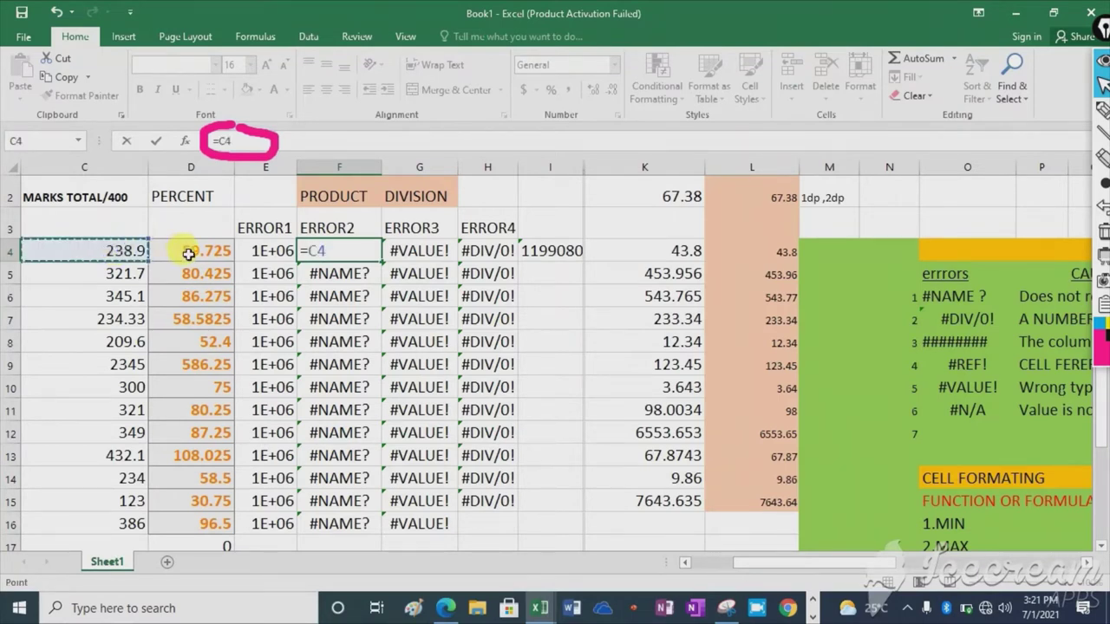
pyautogui.click(188, 253)
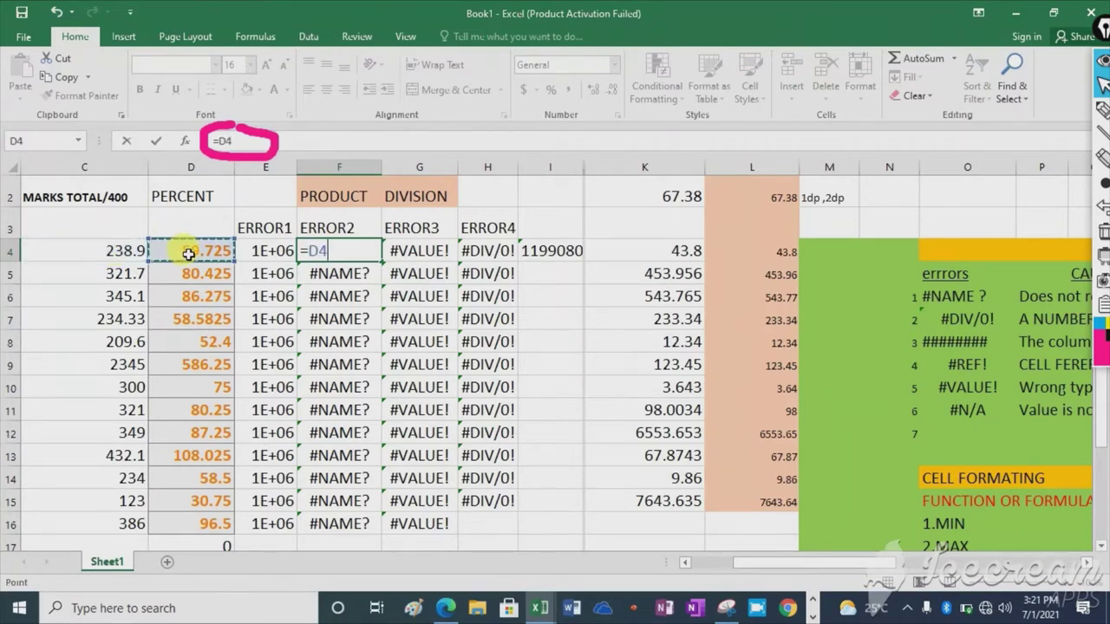
pyautogui.click(332, 249)
pyautogui.press('BackSpace')
pyautogui.press('BackSpace')
pyautogui.write('C4*')
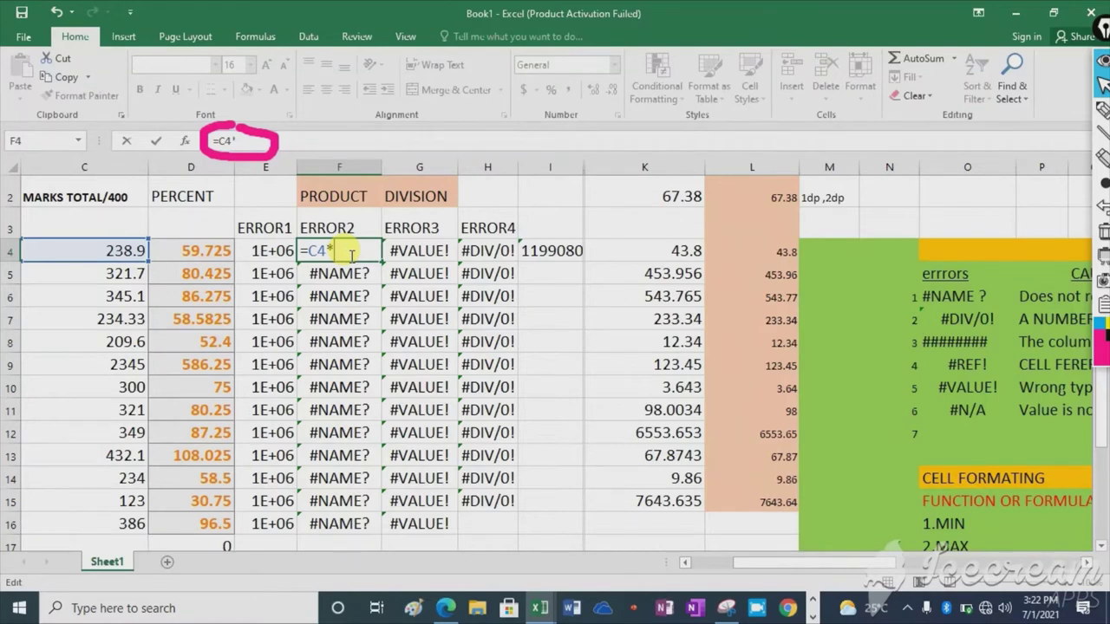
pyautogui.write('C')
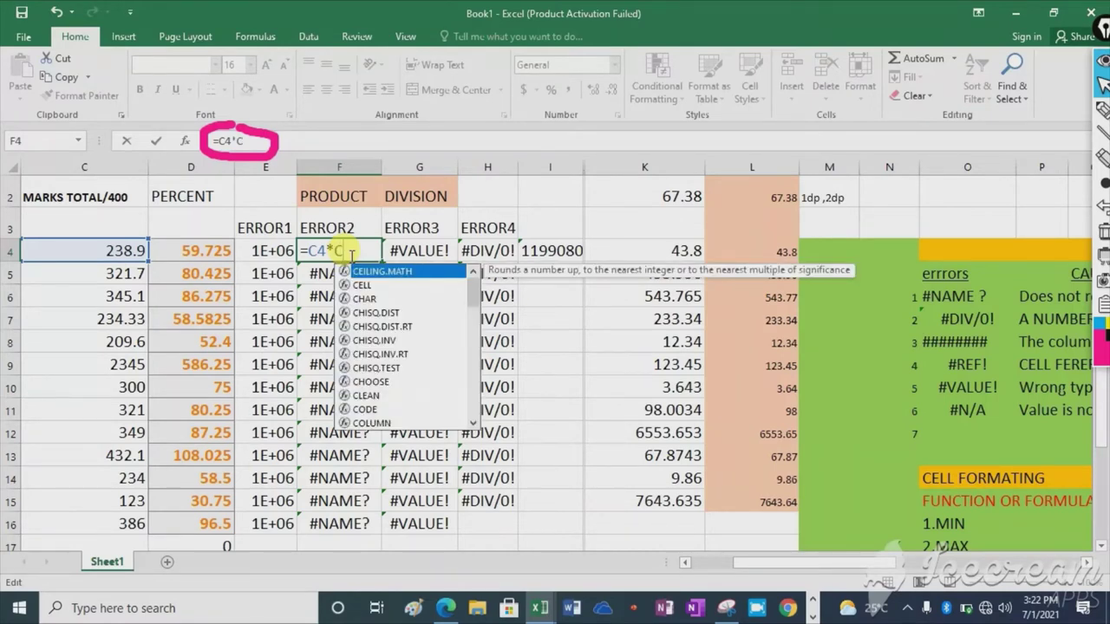
pyautogui.press('BackSpace')
pyautogui.write('D4')
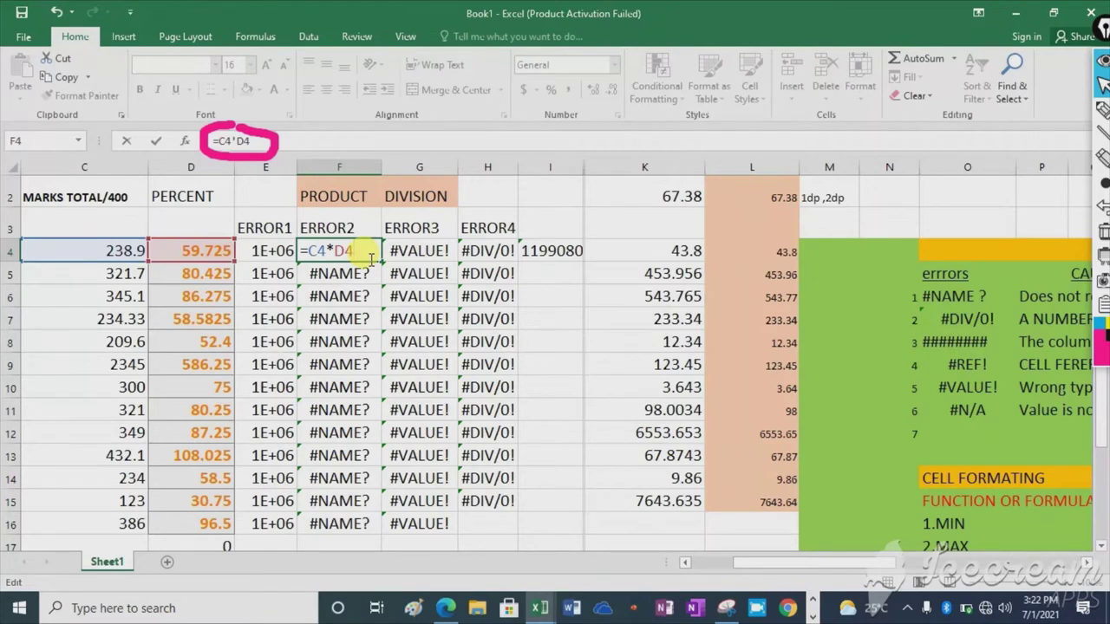
pyautogui.press('Return')
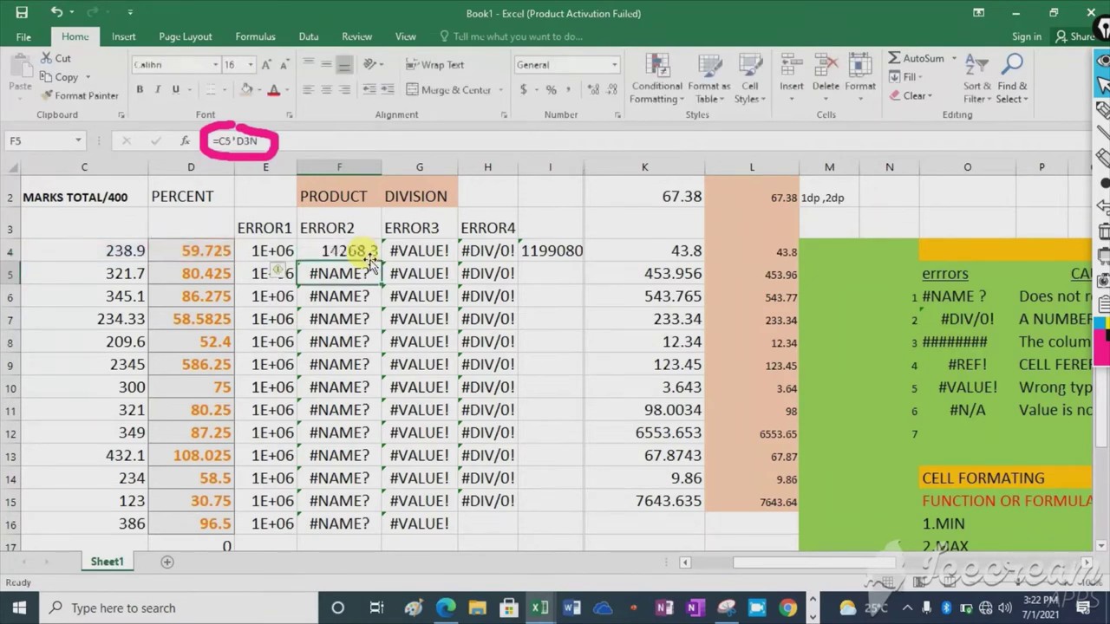
pyautogui.click(350, 250)
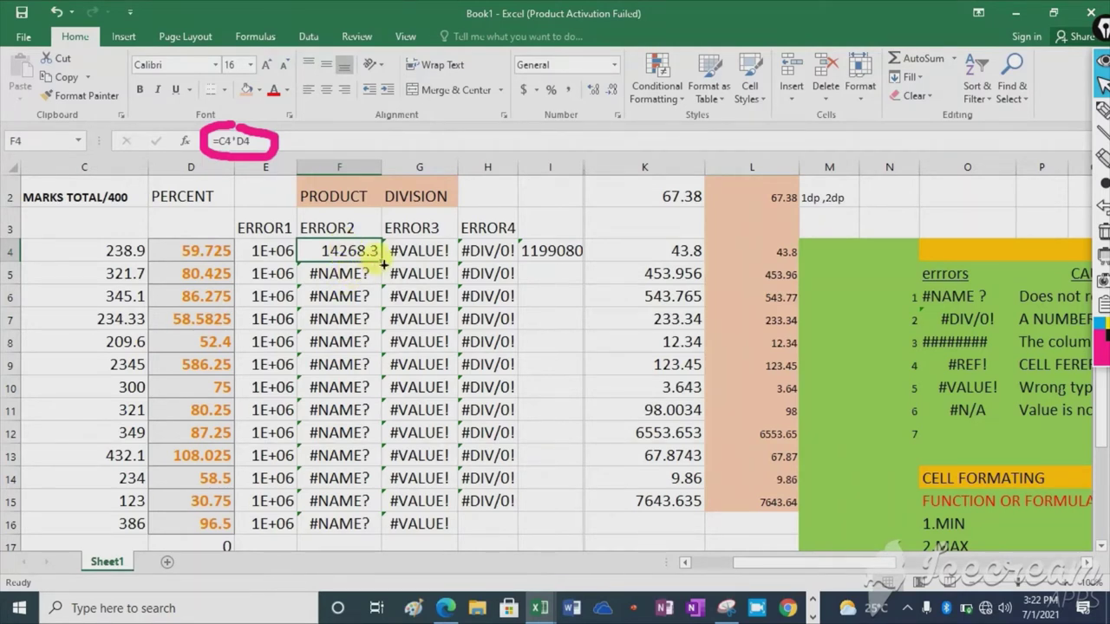
pyautogui.moveTo(382, 262); pyautogui.dragTo(383, 369)
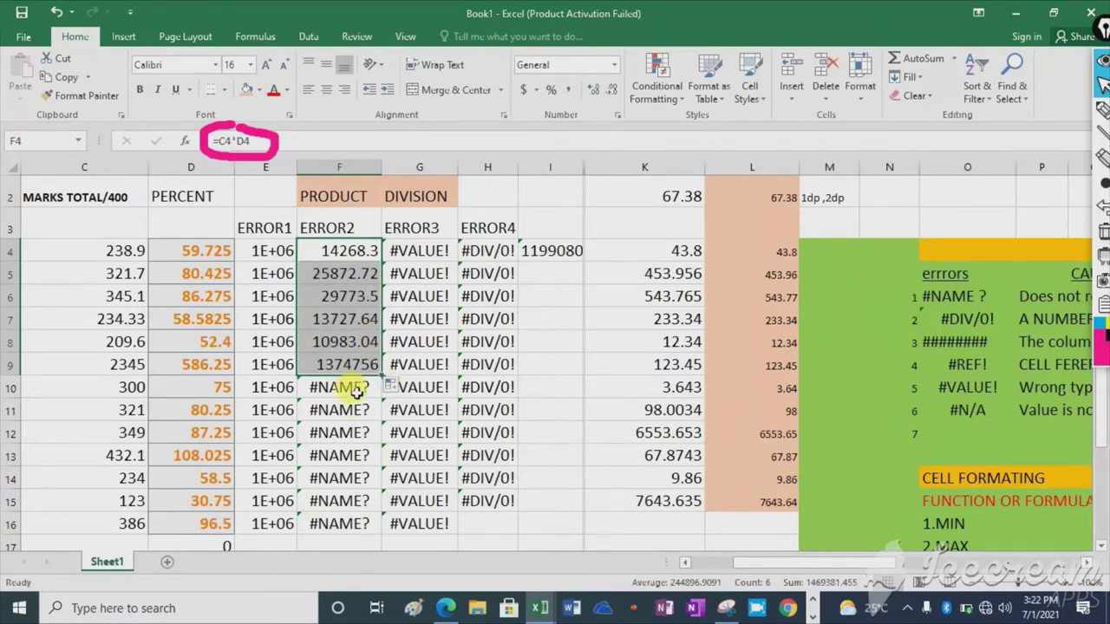
# Enter the invalid formula =C4*D4M in F4 to demonstrate the #NAME? error
pyautogui.click(355, 390)
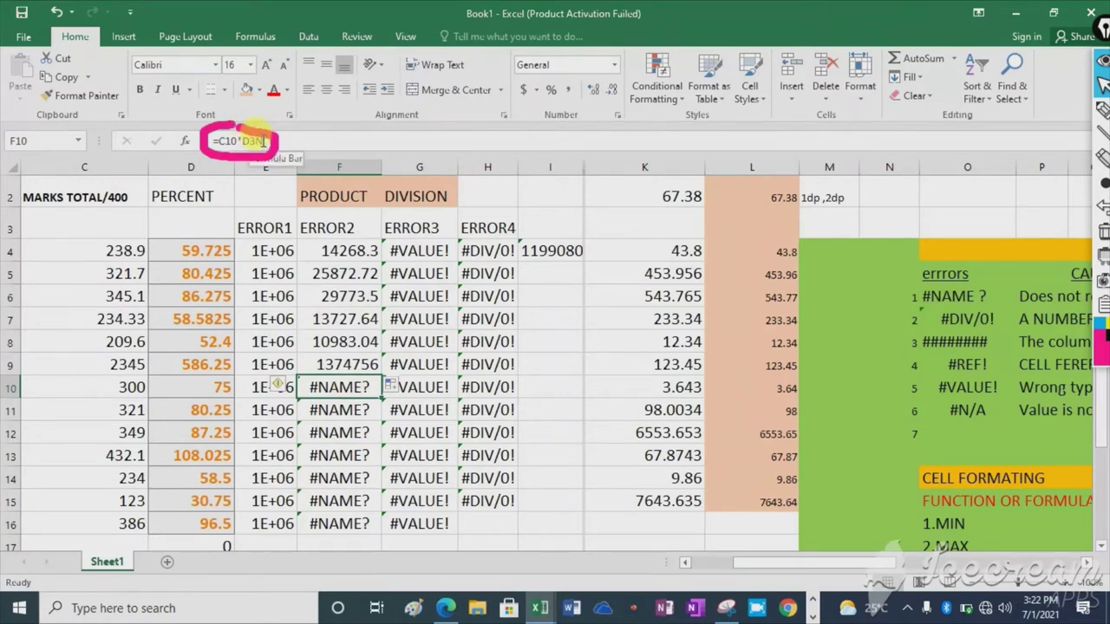
pyautogui.click(359, 250)
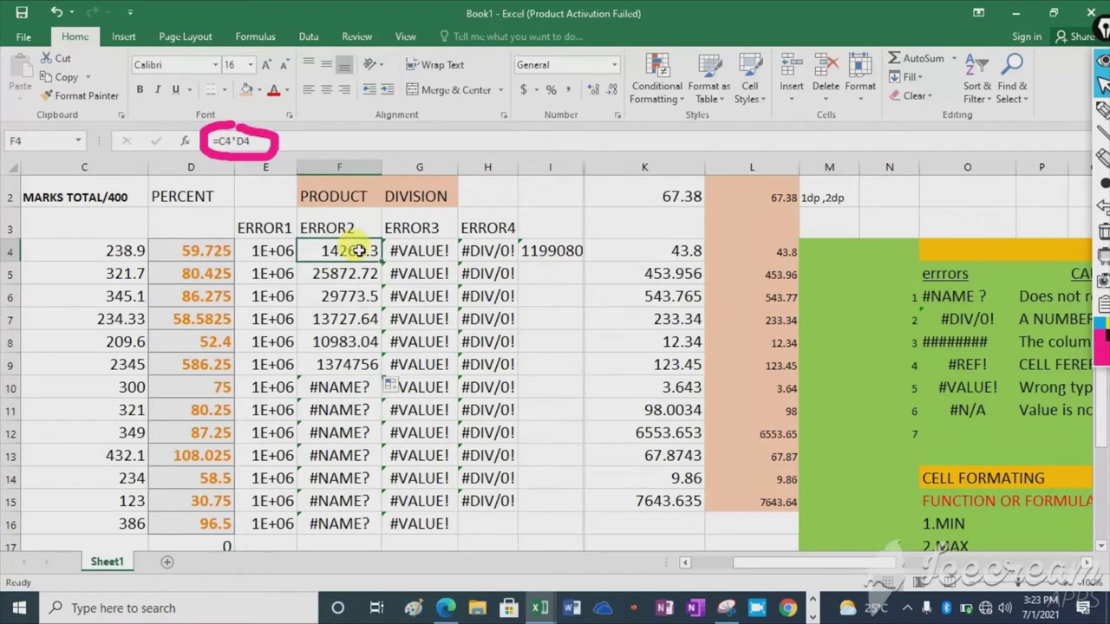
pyautogui.write('=')
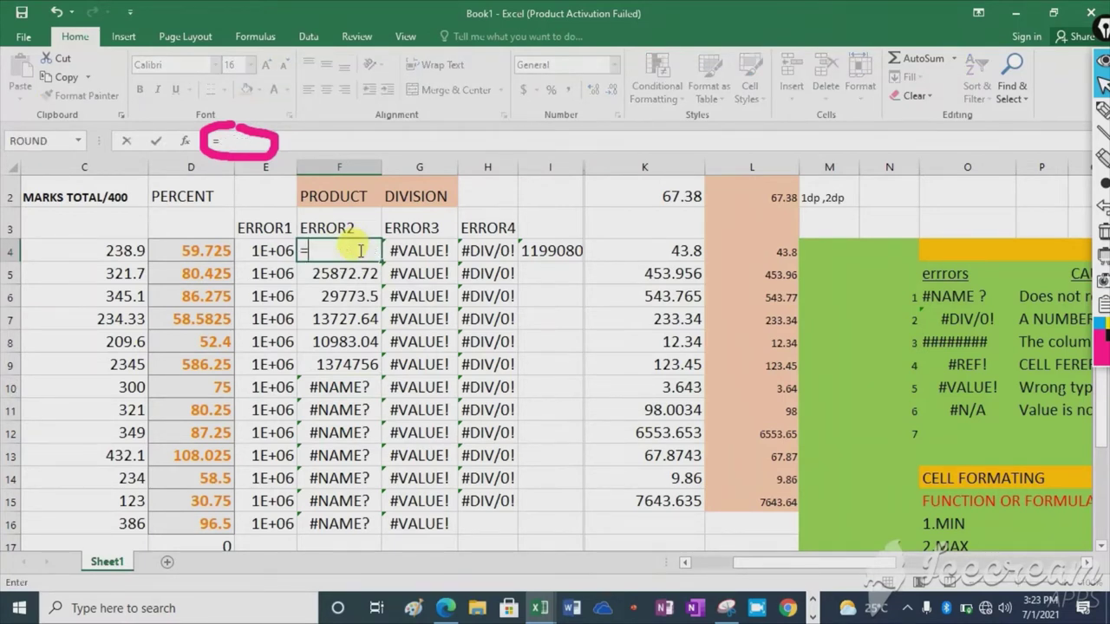
pyautogui.write('C')
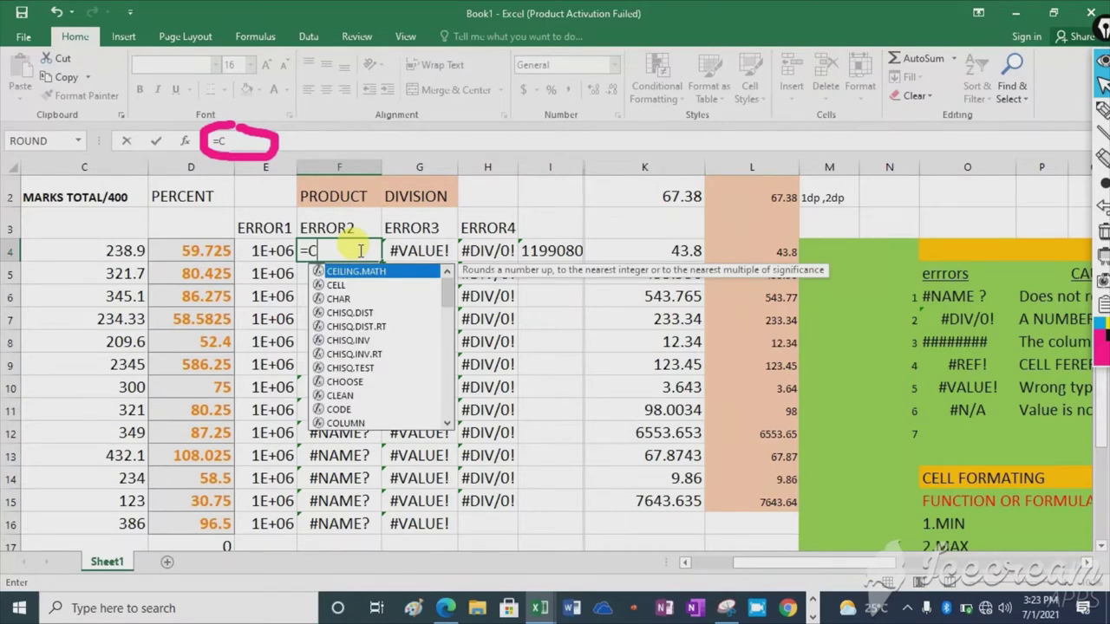
pyautogui.write('4*')
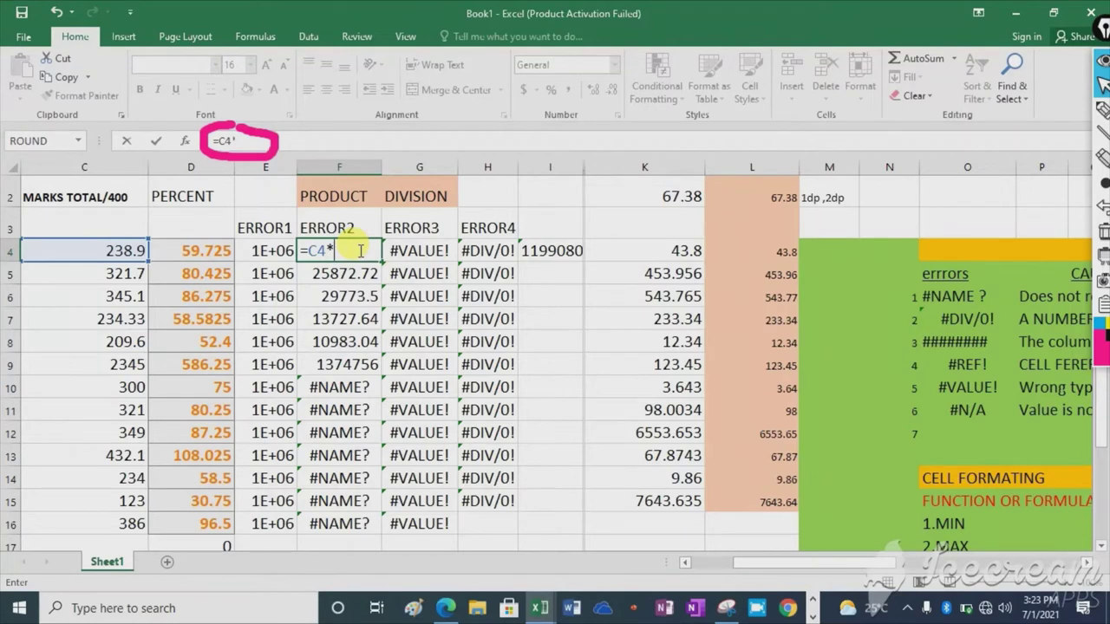
pyautogui.write('D4')
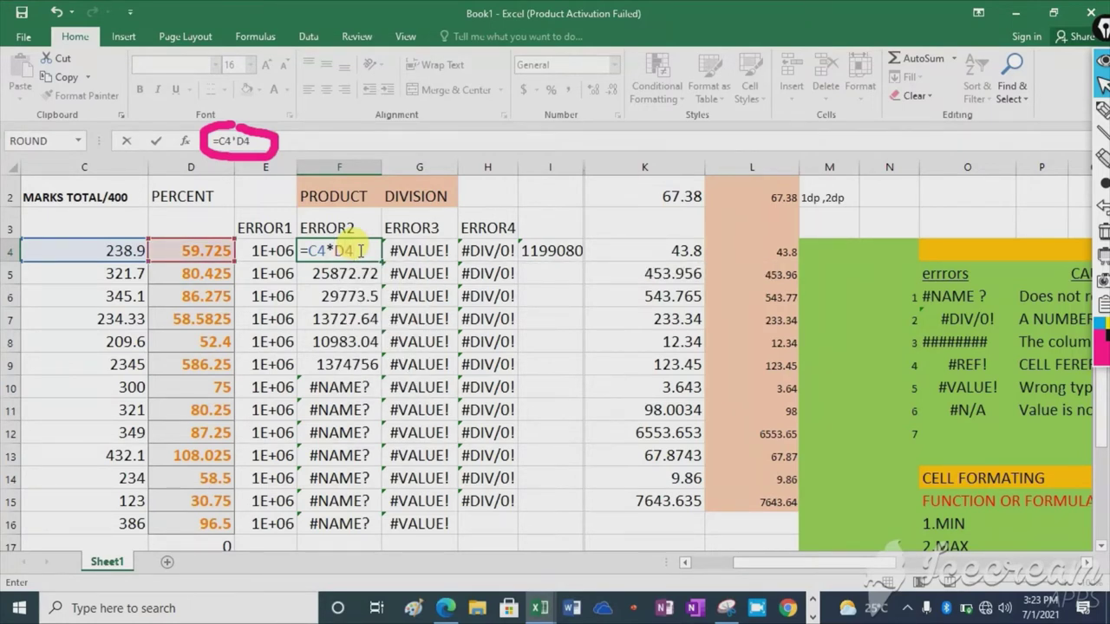
pyautogui.write('M')
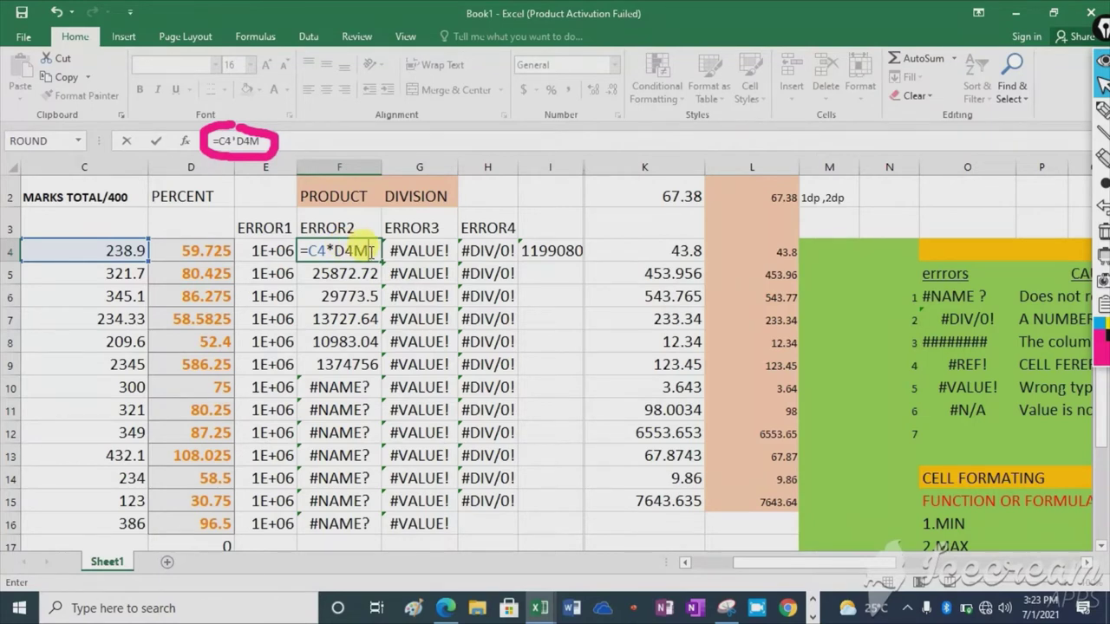
pyautogui.press('Return')
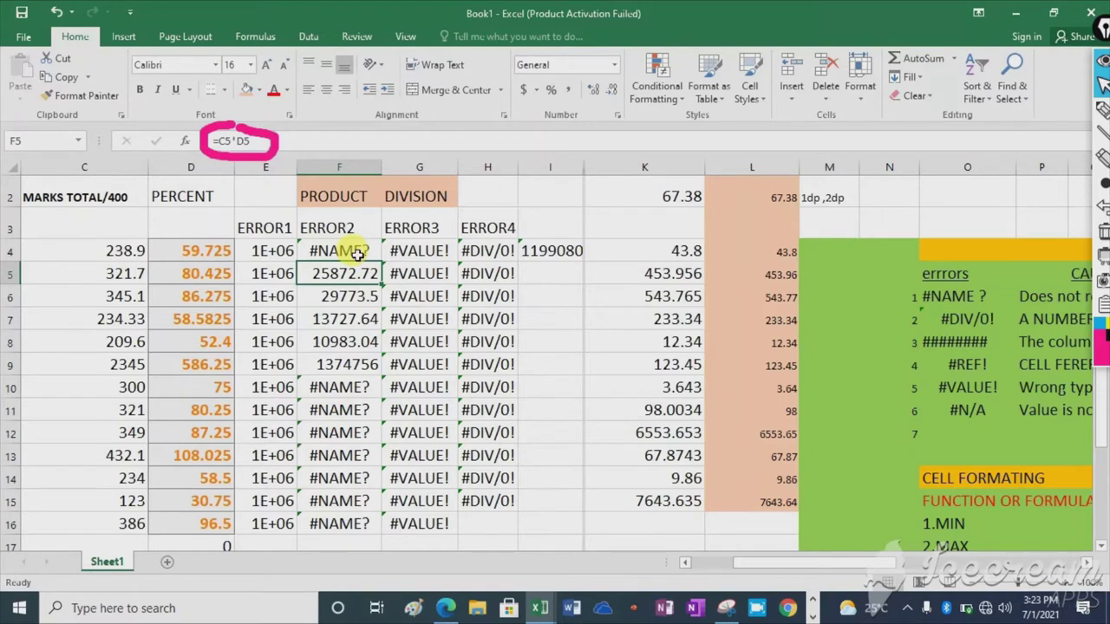
pyautogui.click(356, 251)
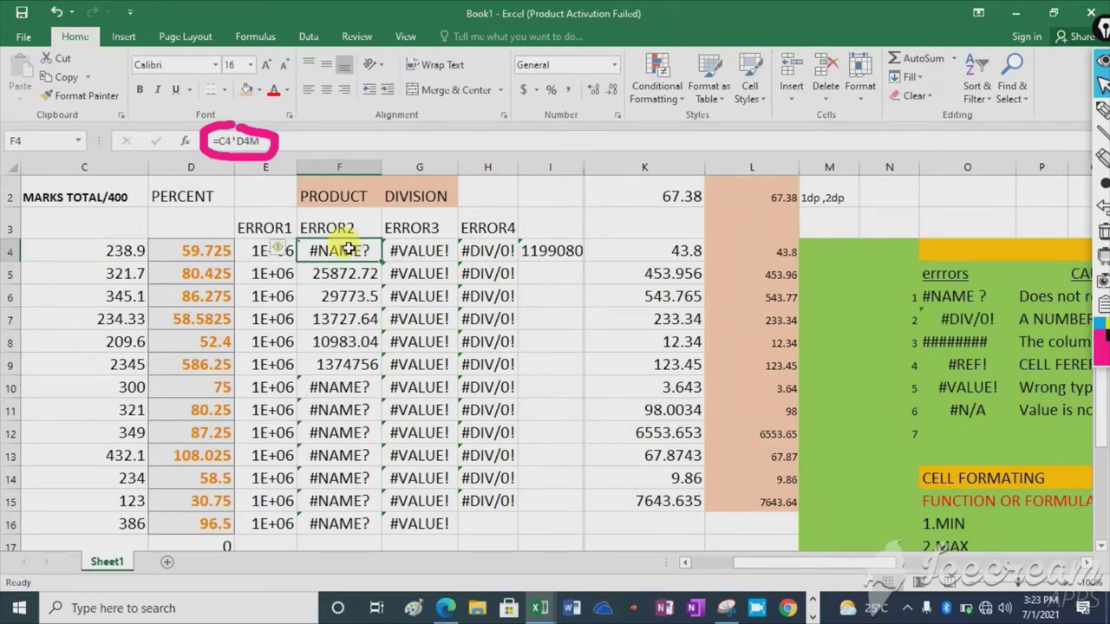
# Enter =D4*C4 in F4 and fill it down to F16, ending at 37249
pyautogui.write('=')
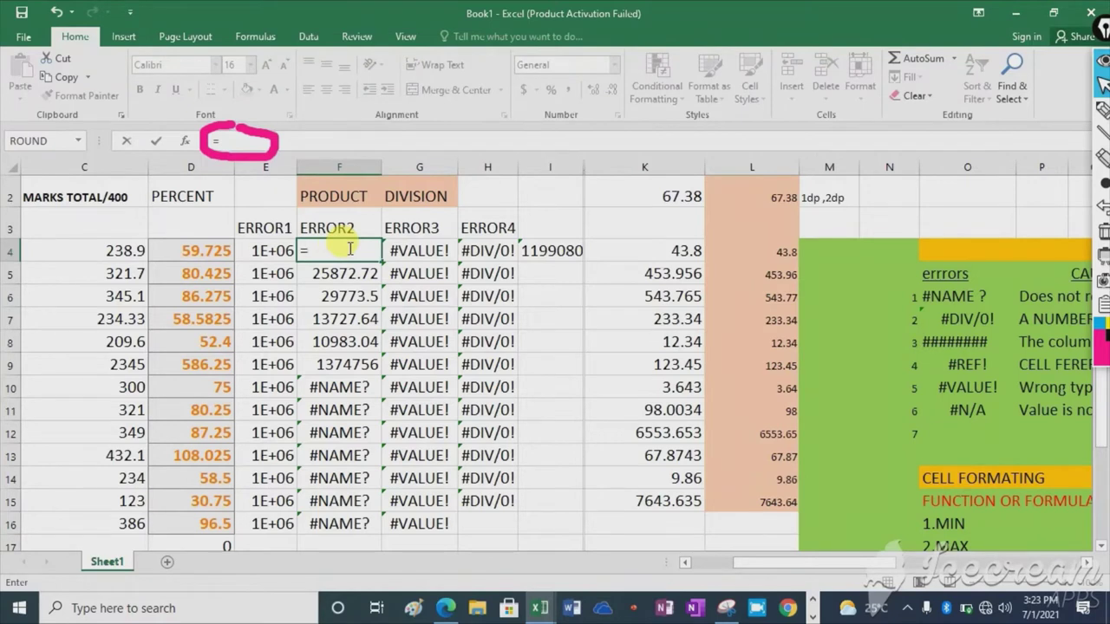
pyautogui.write('D4')
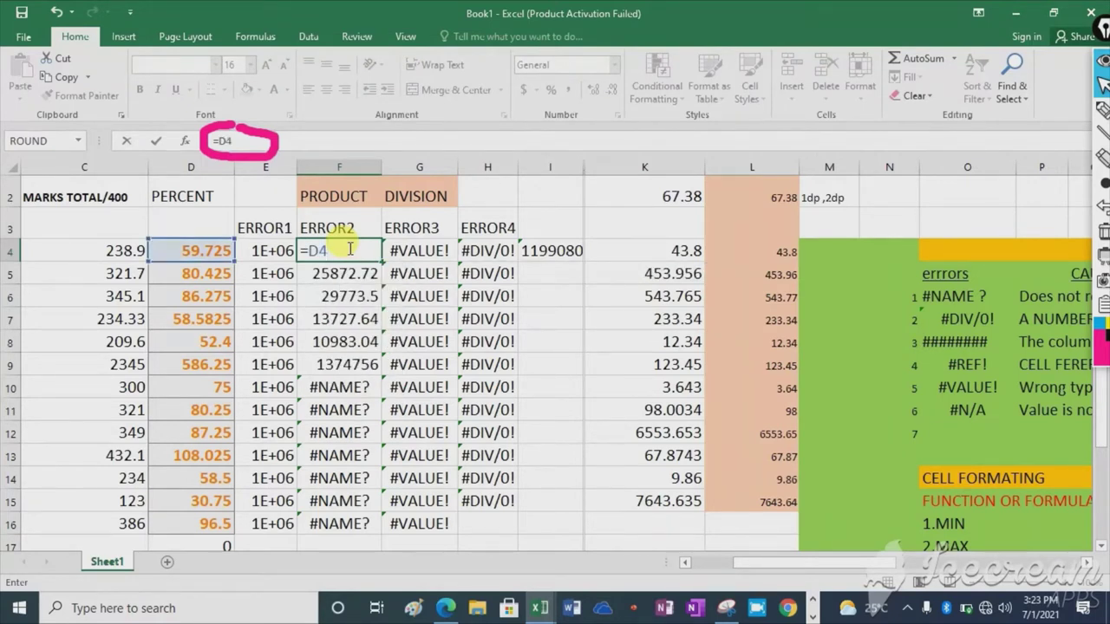
pyautogui.write('*')
pyautogui.write('C4')
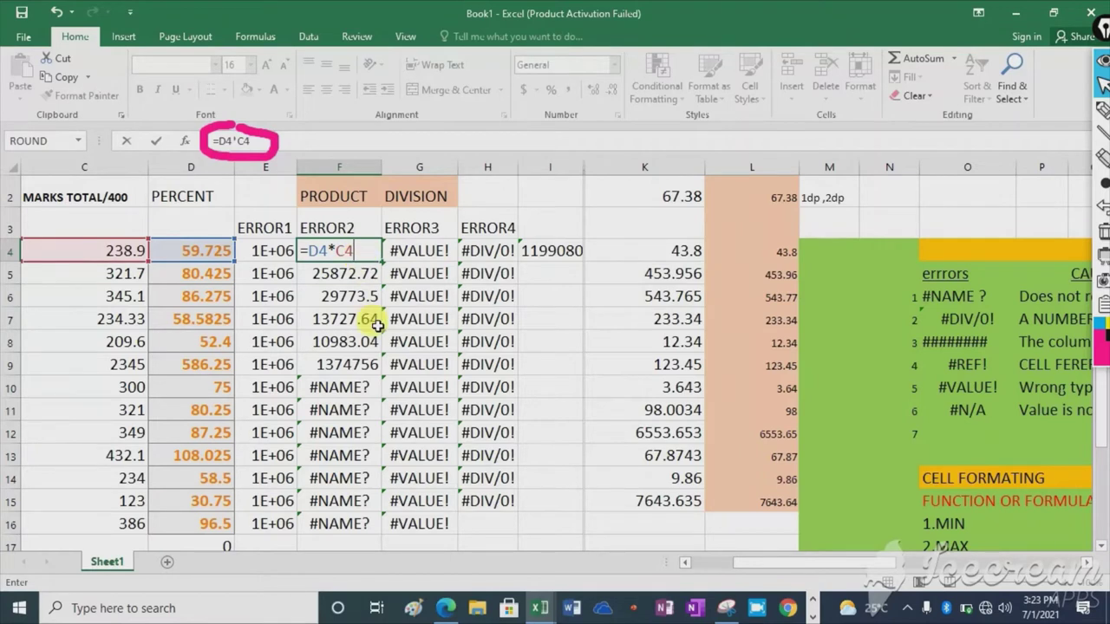
pyautogui.press('Return')
pyautogui.click(375, 251)
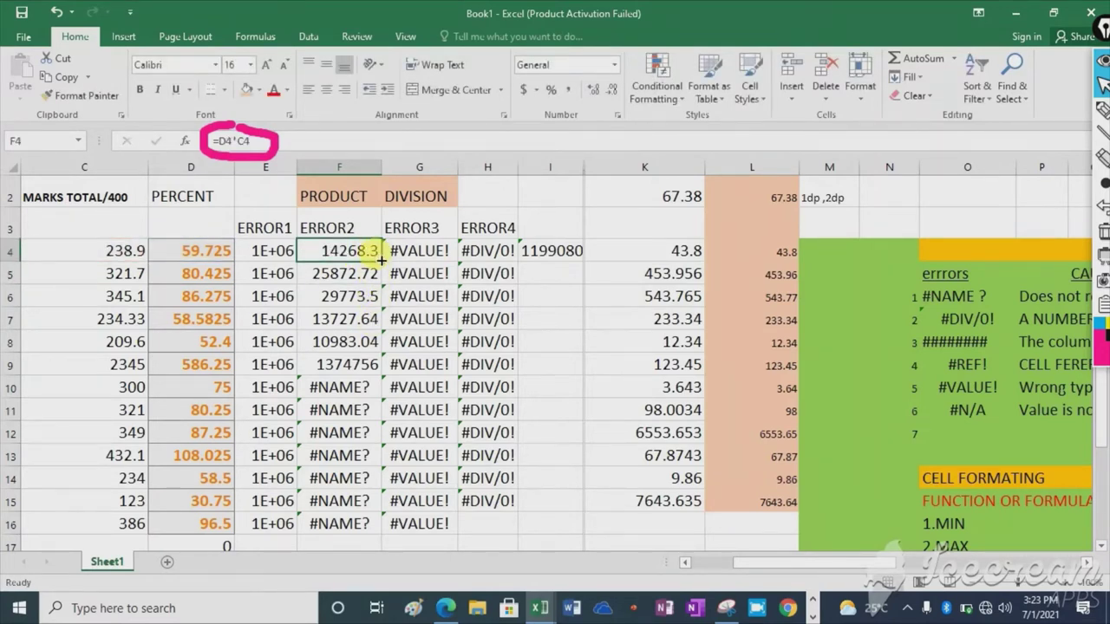
pyautogui.moveTo(381, 258); pyautogui.dragTo(371, 524)
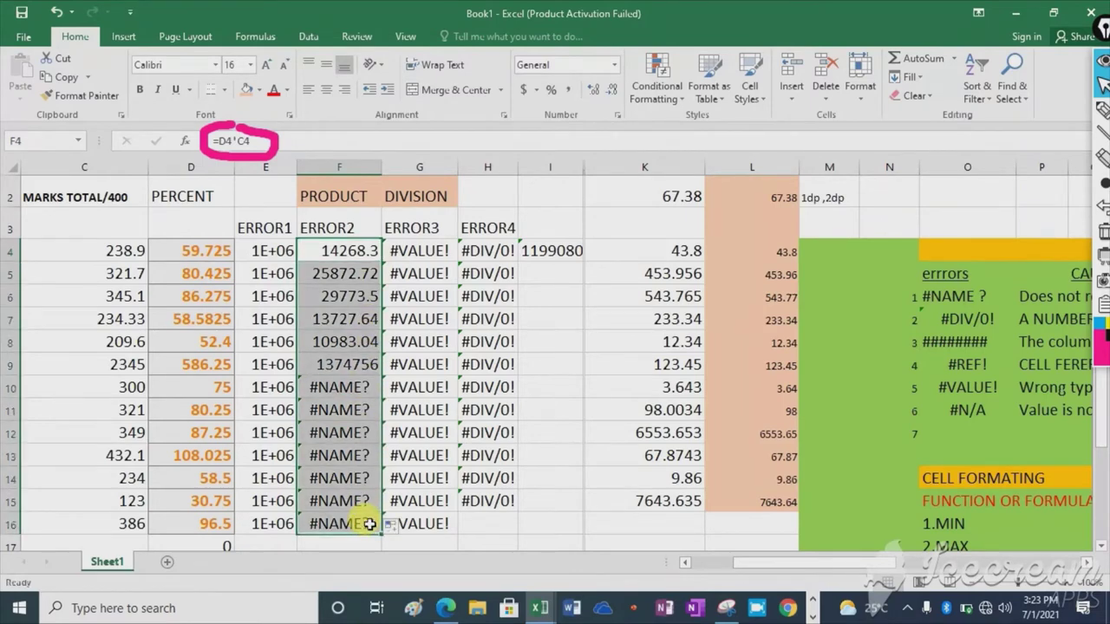
pyautogui.click(462, 525)
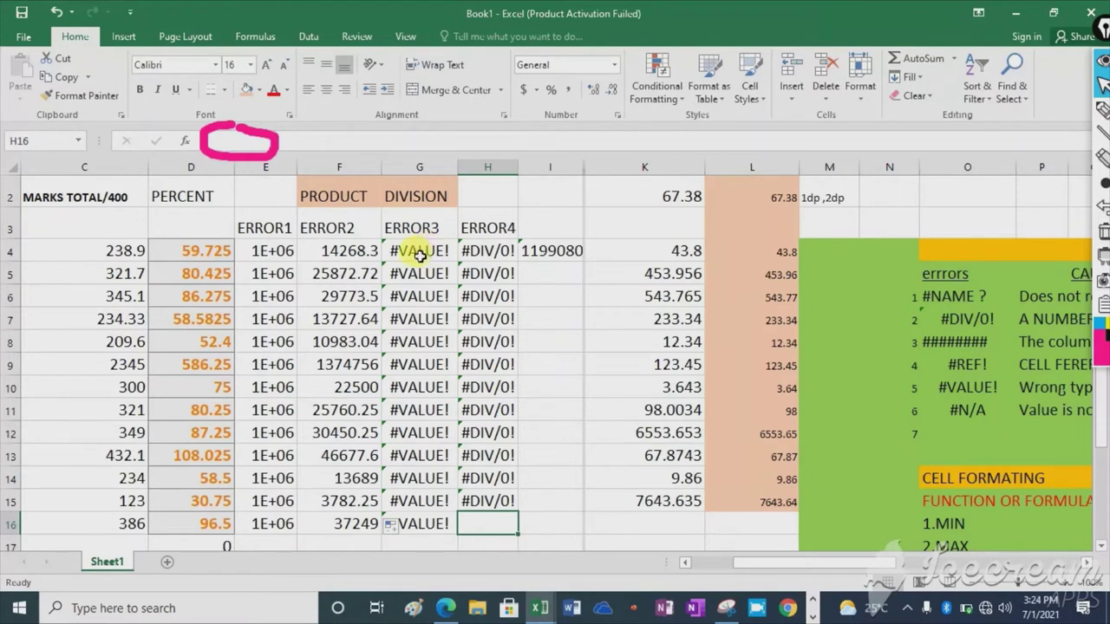
# Inspect G4's =C4/B5 formula against C4 and column B, scrolling to the error notes
pyautogui.click(419, 254)
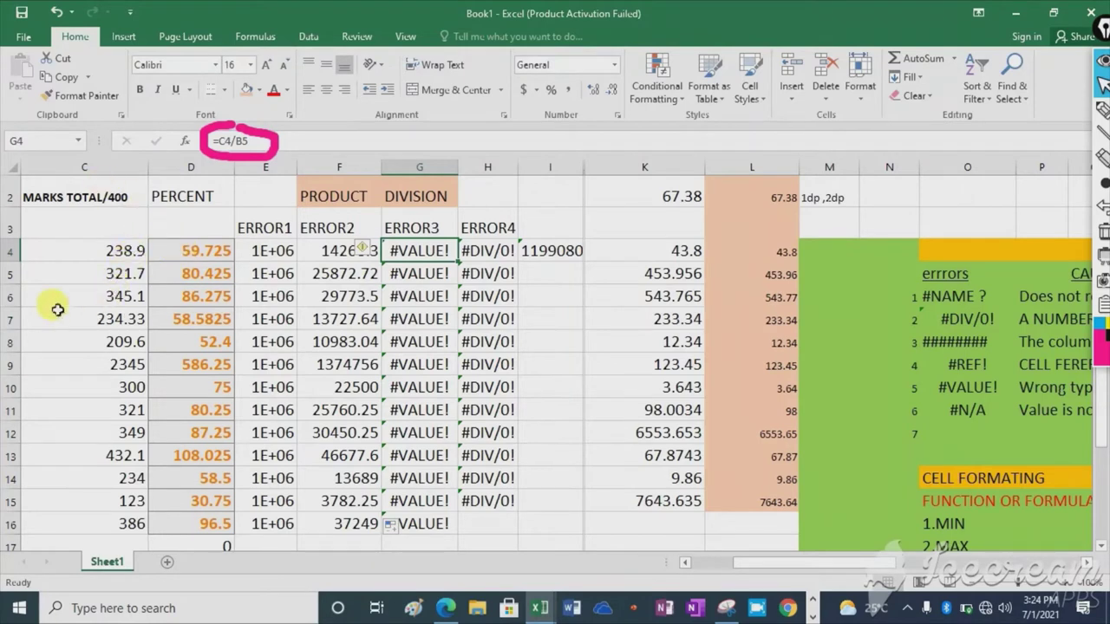
pyautogui.click(121, 250)
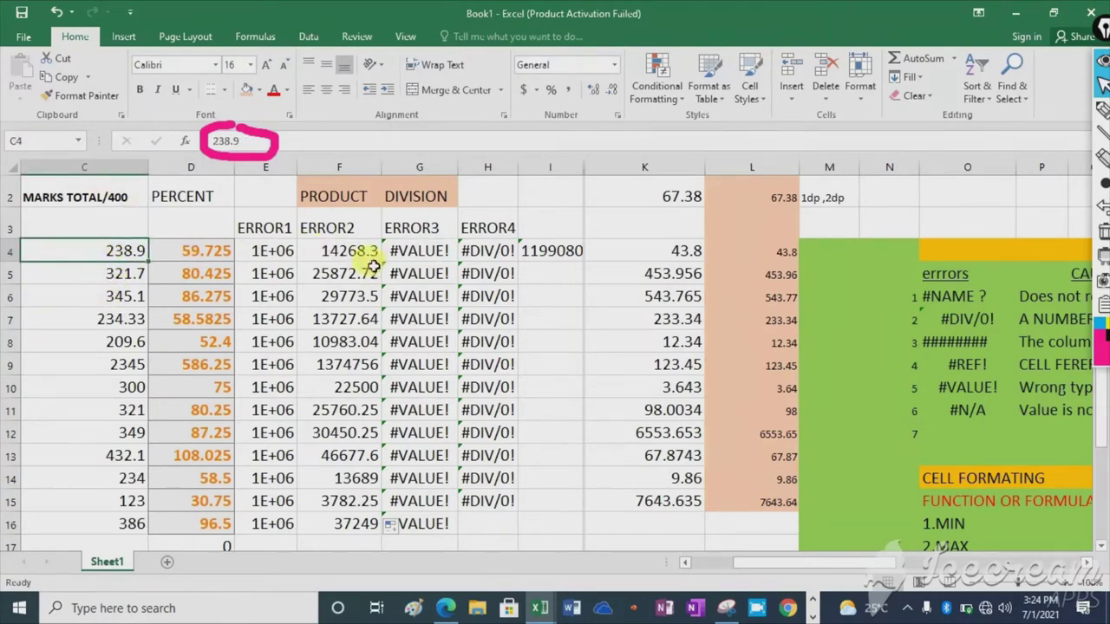
pyautogui.click(399, 246)
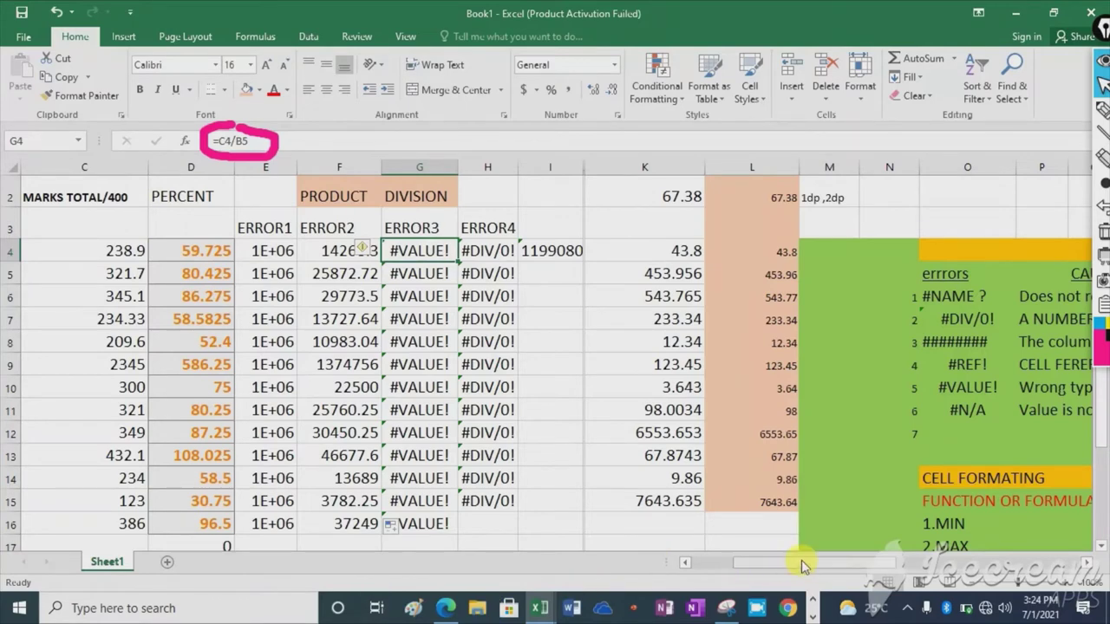
pyautogui.moveTo(805, 564); pyautogui.dragTo(757, 566)
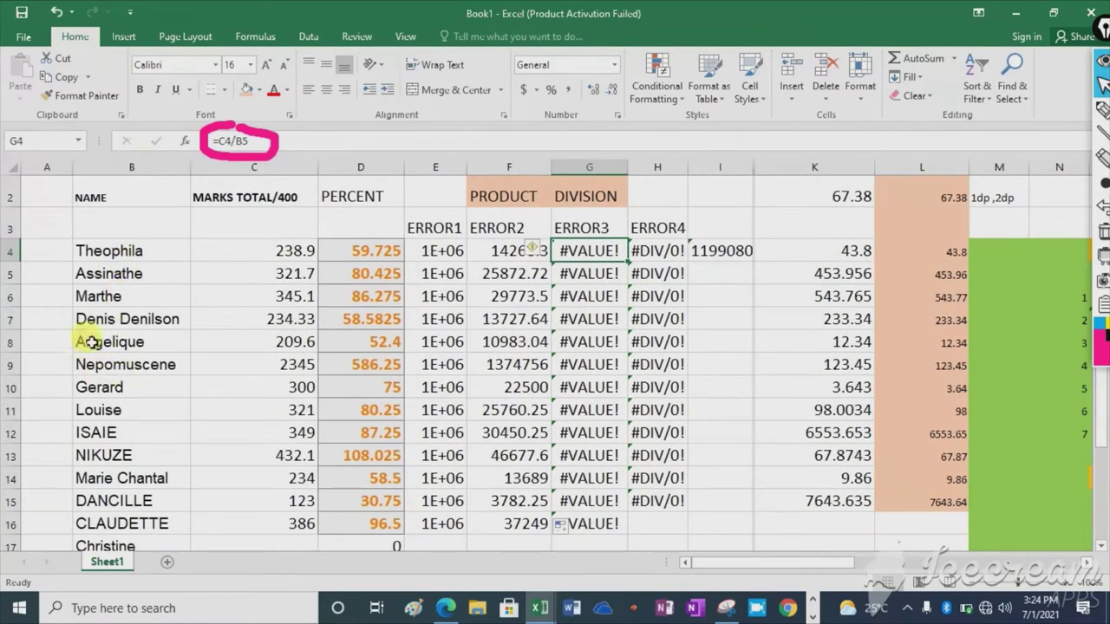
pyautogui.click(116, 272)
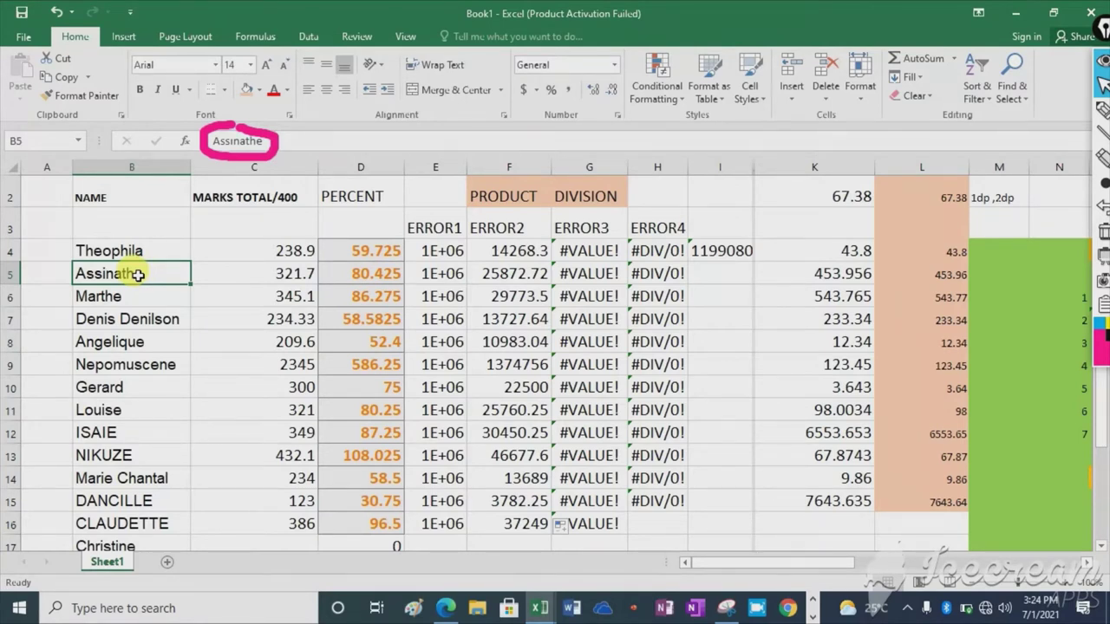
pyautogui.click(588, 254)
pyautogui.moveTo(797, 562); pyautogui.dragTo(880, 563)
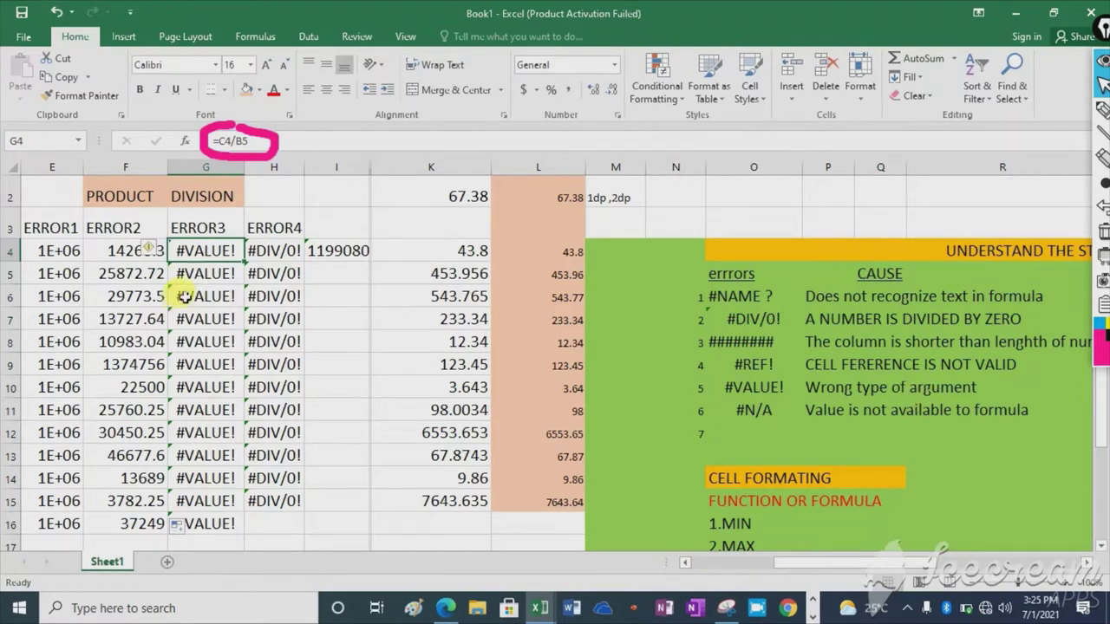
# Change G4 to =C4/F4 and fill it down to G16, replacing the #VALUE! errors
pyautogui.doubleClick(206, 252)
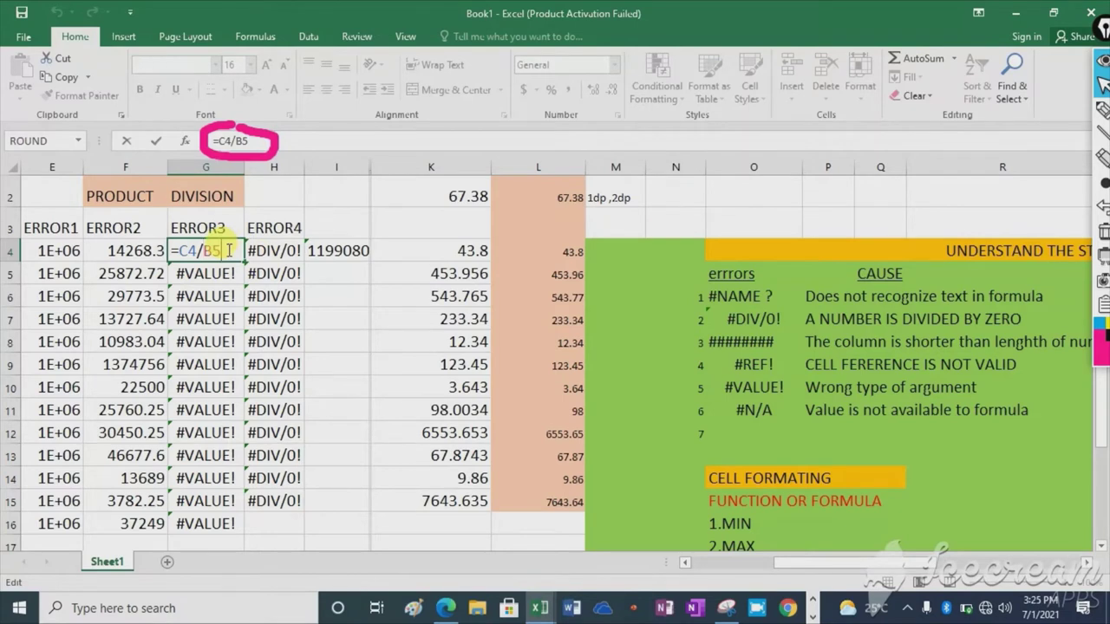
pyautogui.press('BackSpace')
pyautogui.press('BackSpace')
pyautogui.write('F4')
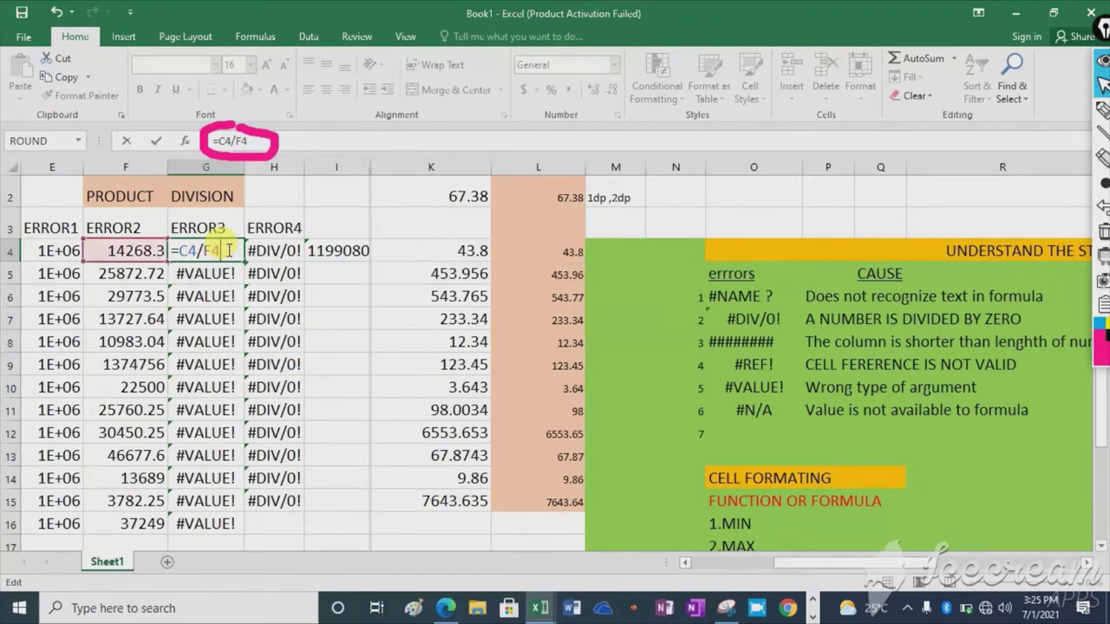
pyautogui.press('Return')
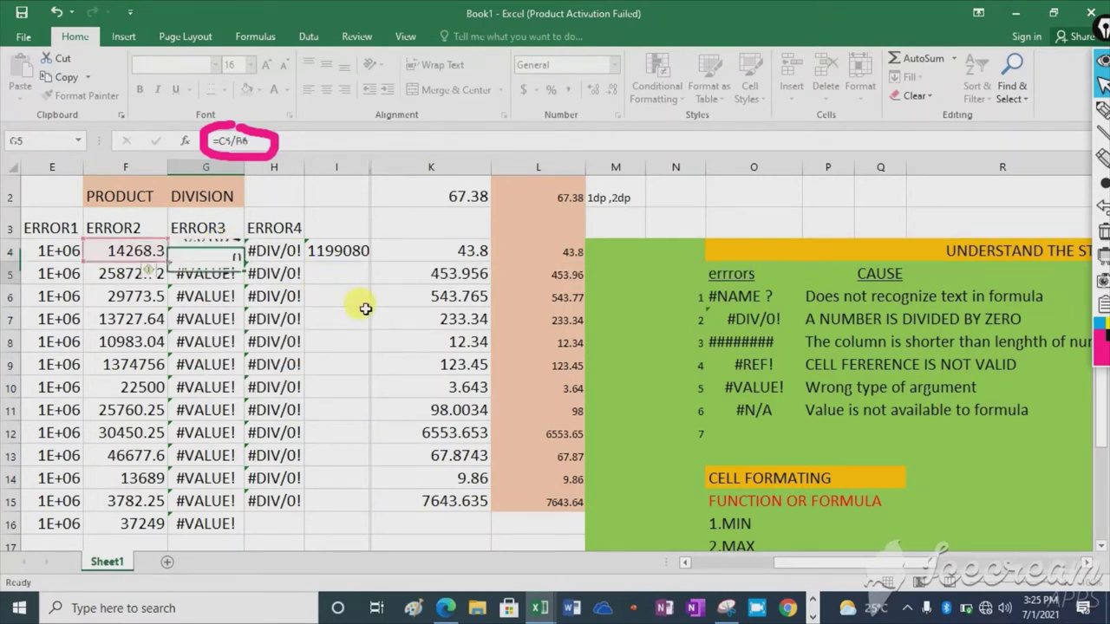
pyautogui.click(215, 251)
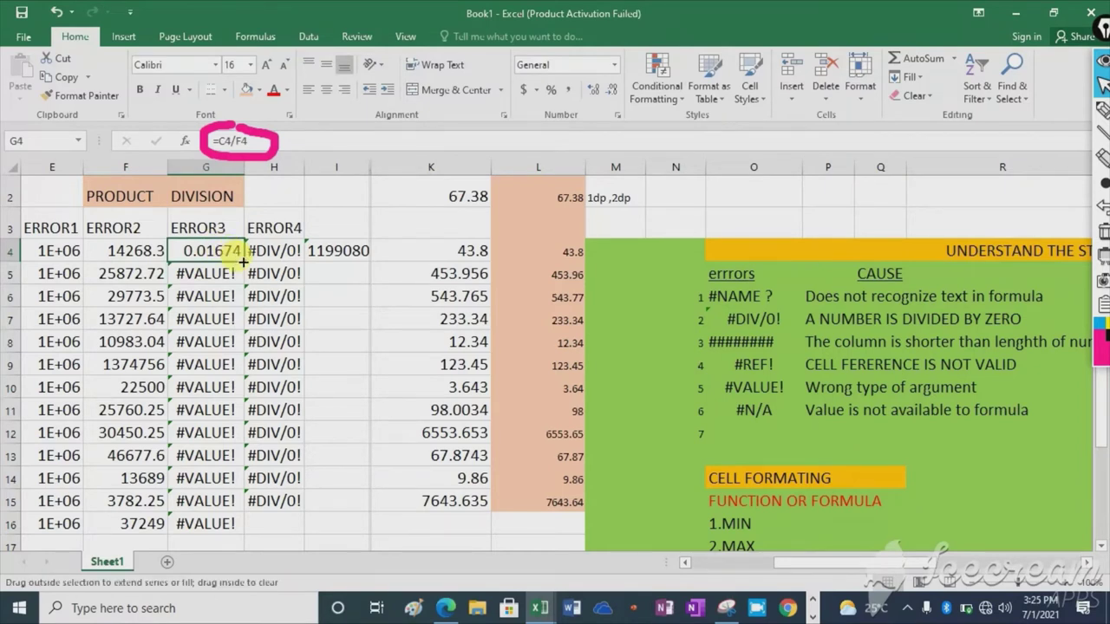
pyautogui.moveTo(244, 262); pyautogui.dragTo(235, 377)
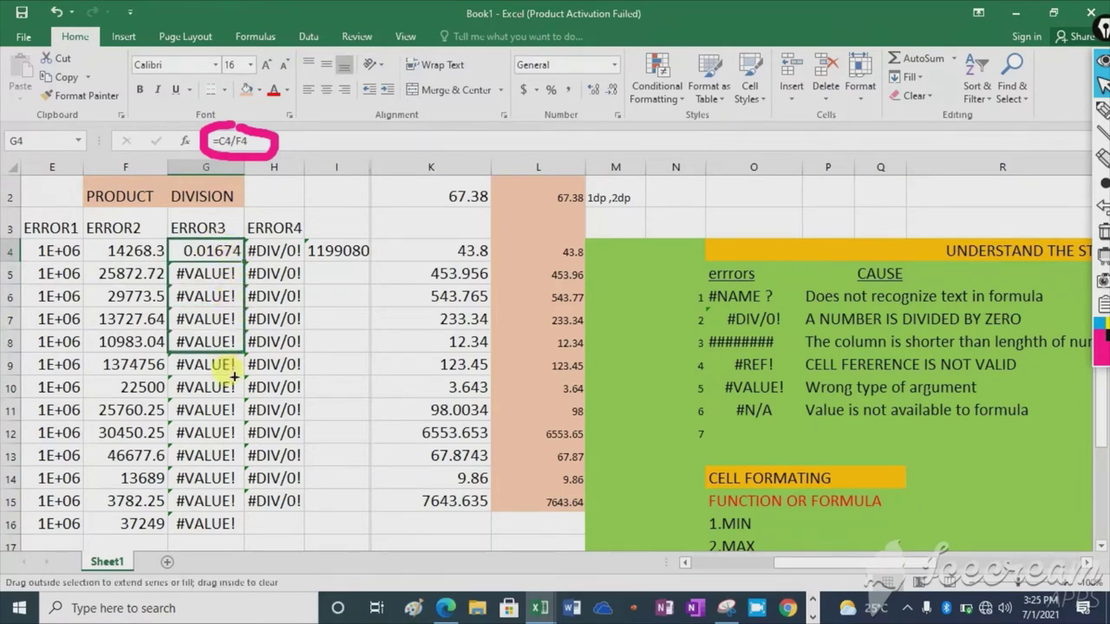
pyautogui.moveTo(234, 377); pyautogui.dragTo(234, 536)
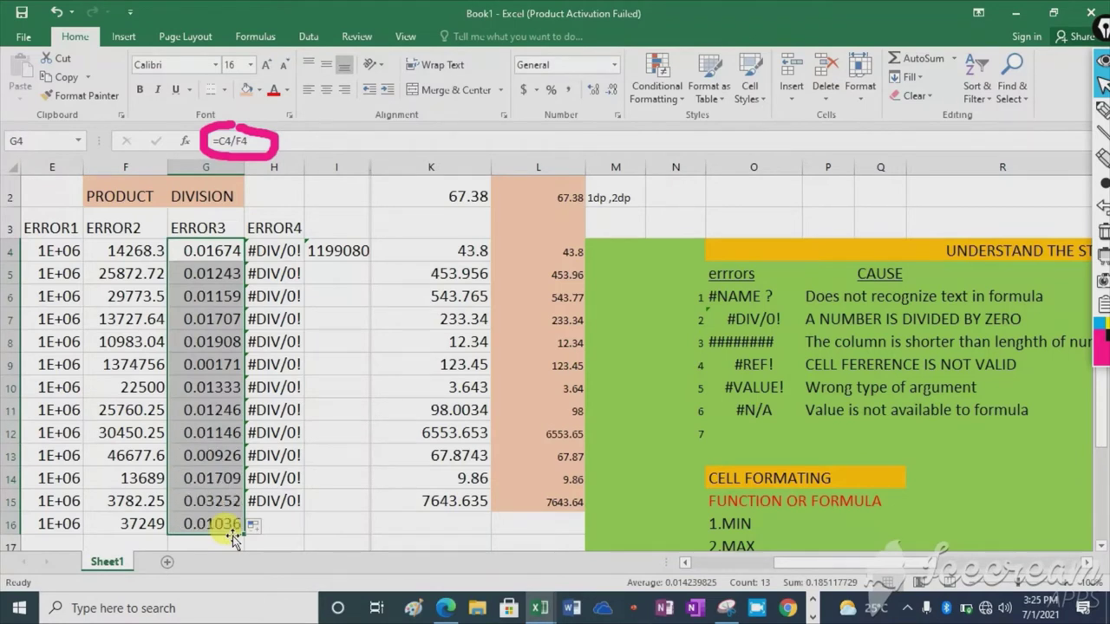
pyautogui.click(315, 539)
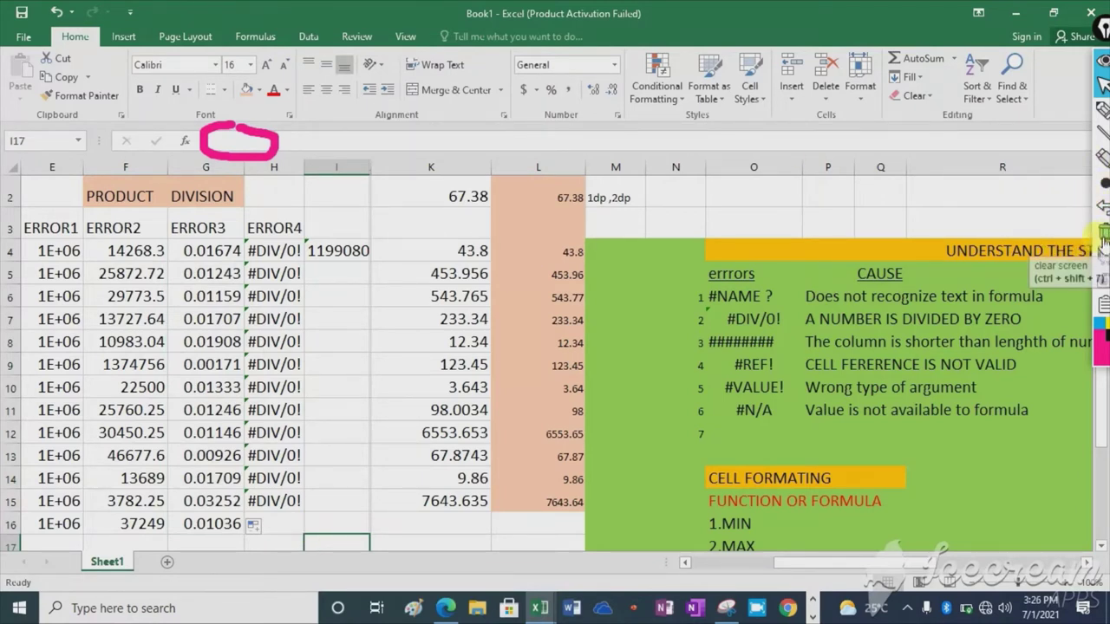
pyautogui.click(1078, 253)
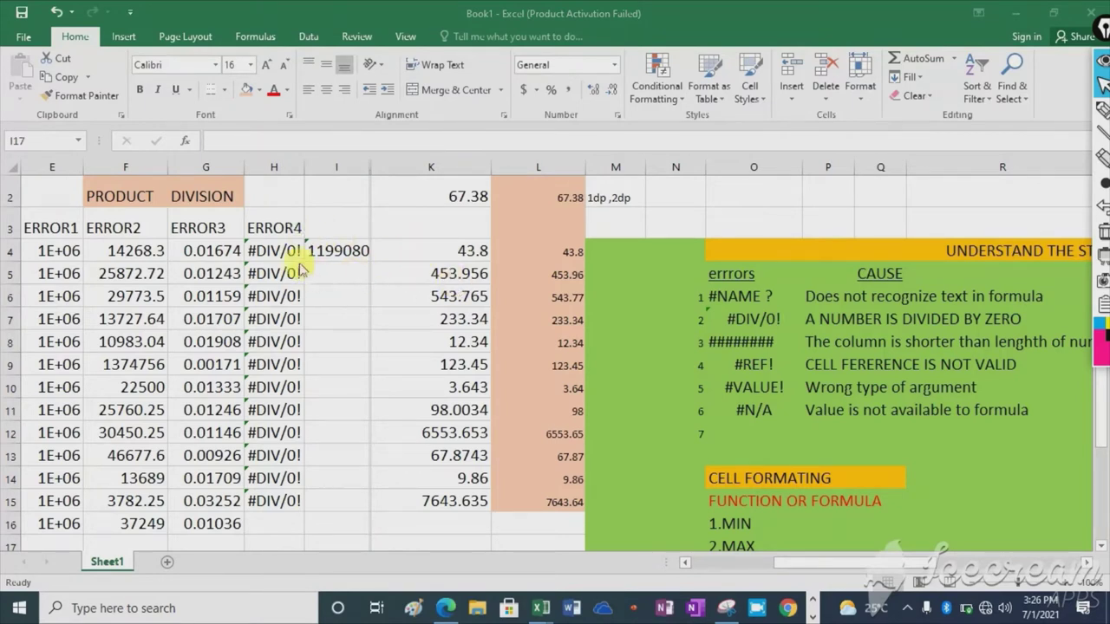
pyautogui.moveTo(1099, 134)
pyautogui.moveTo(1099, 110)
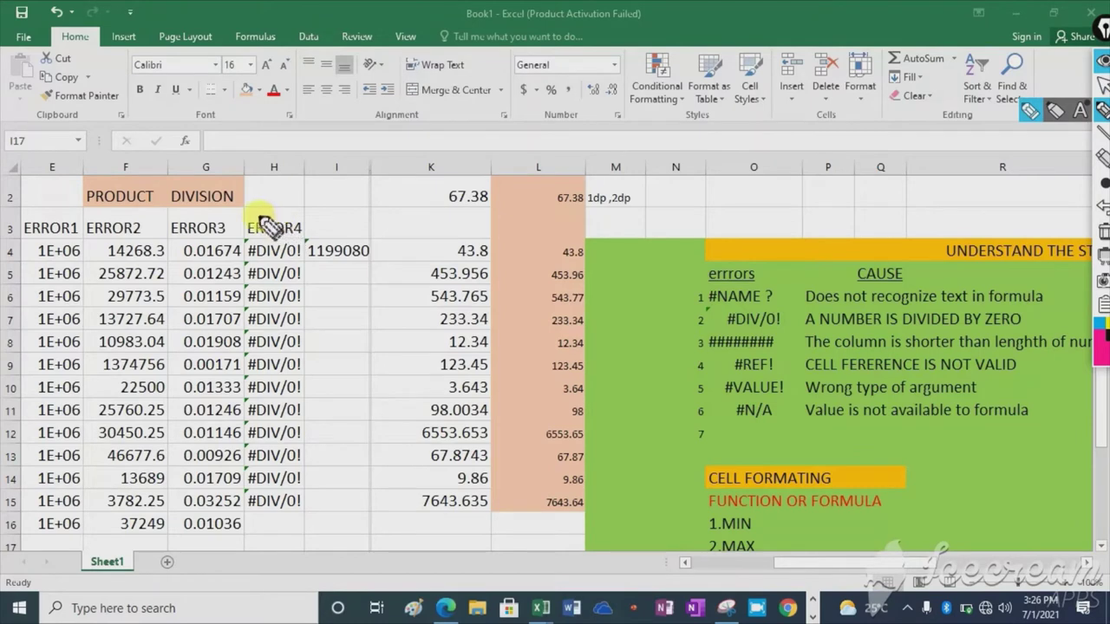
pyautogui.moveTo(256, 215)
pyautogui.mouseDown()
pyautogui.moveTo(280, 397)
pyautogui.moveTo(284, 227)
pyautogui.mouseUp()
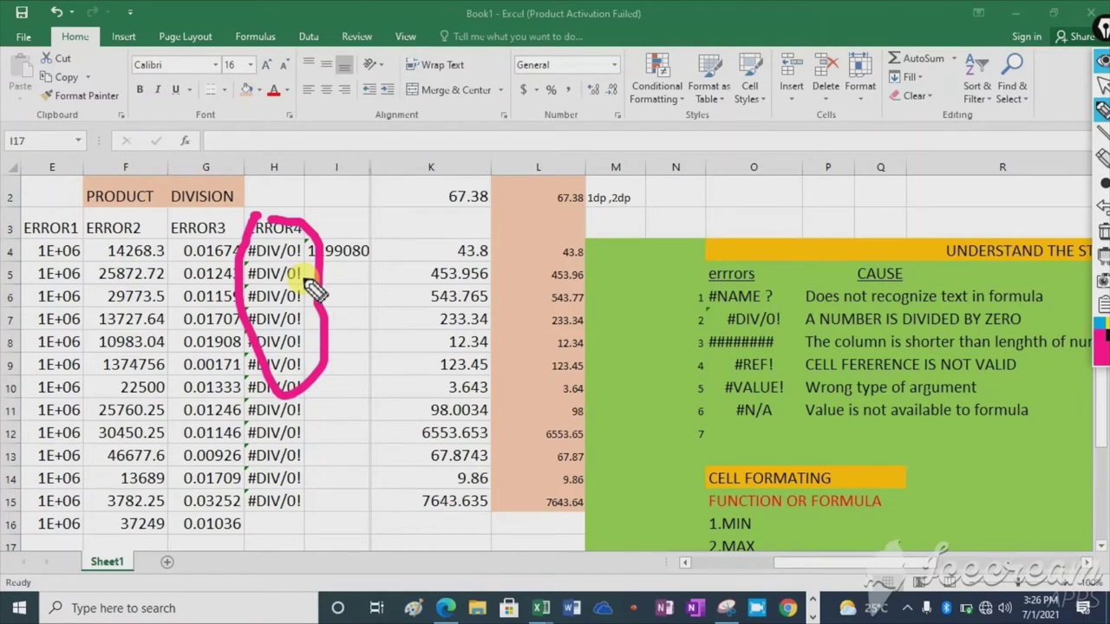
pyautogui.click(1101, 84)
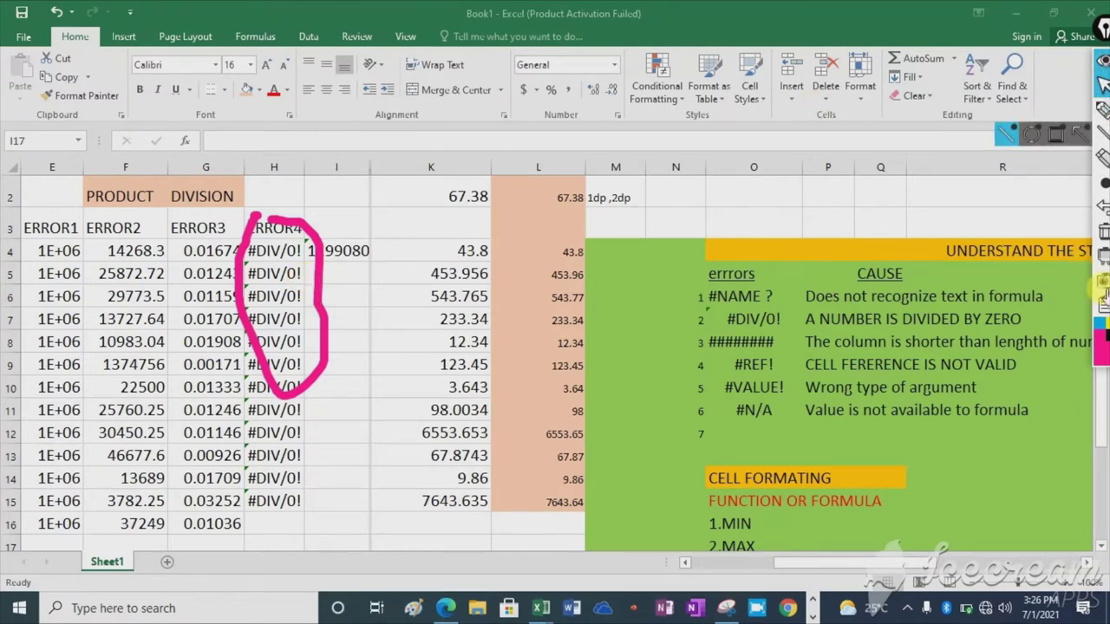
pyautogui.moveTo(1103, 258)
pyautogui.click(1056, 255)
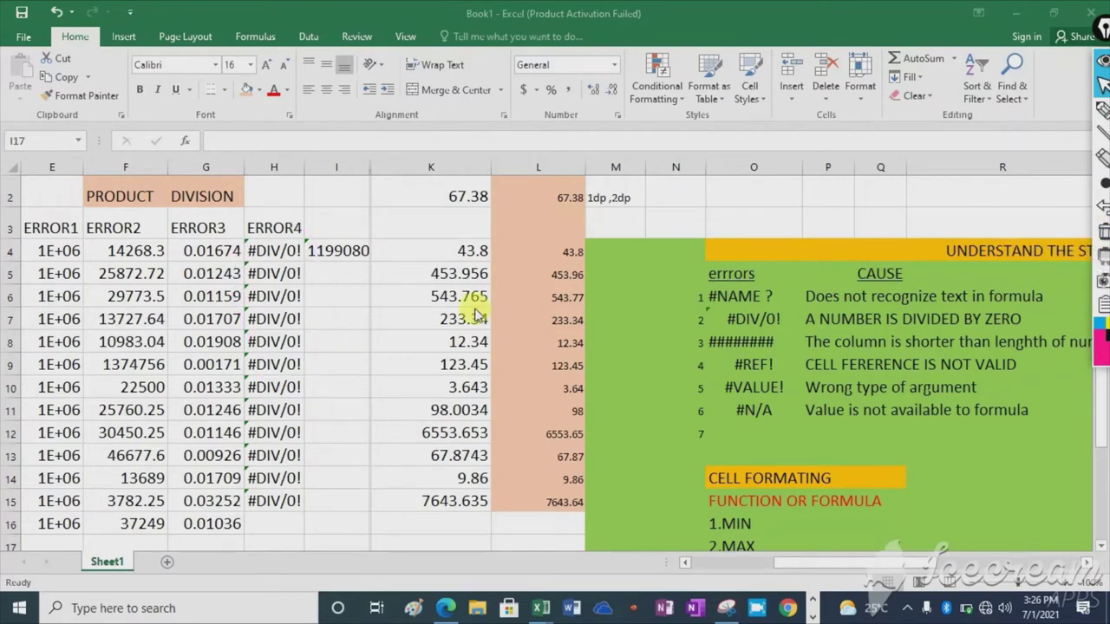
# Widen column H and circle H4's formula =C5*100/C20, highlighting the /C20 divisor
pyautogui.click(272, 250)
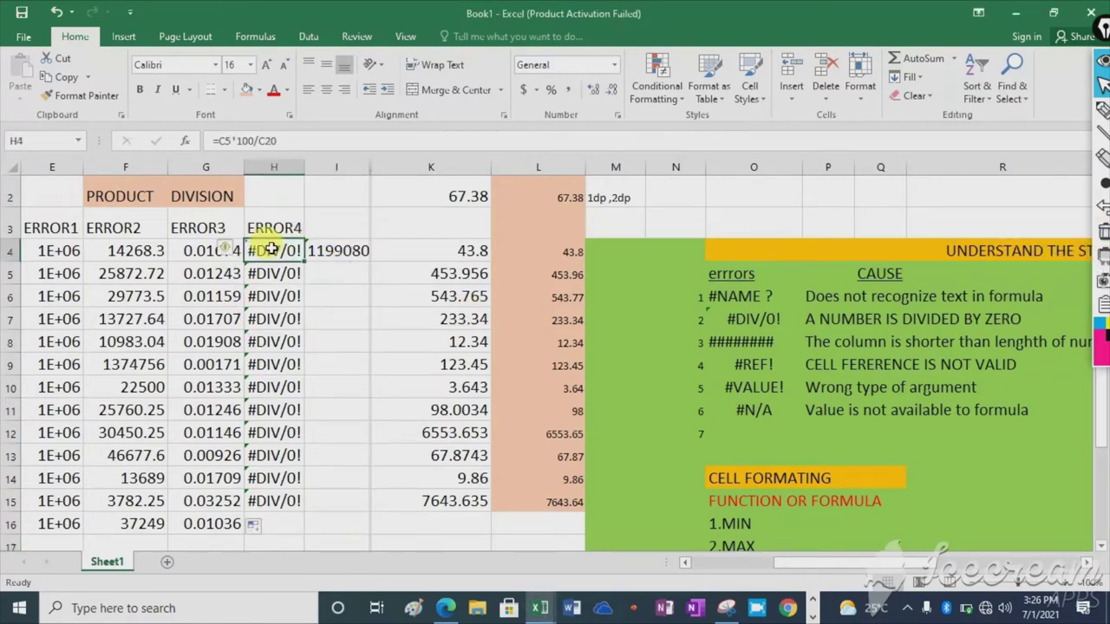
pyautogui.moveTo(302, 168); pyautogui.dragTo(325, 167)
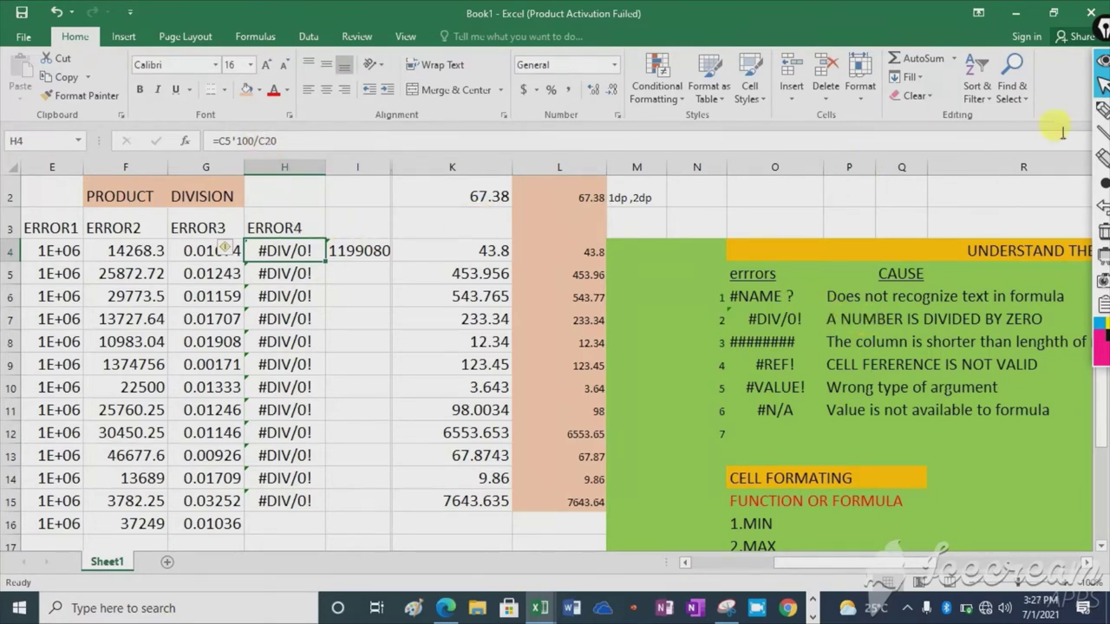
pyautogui.click(1103, 117)
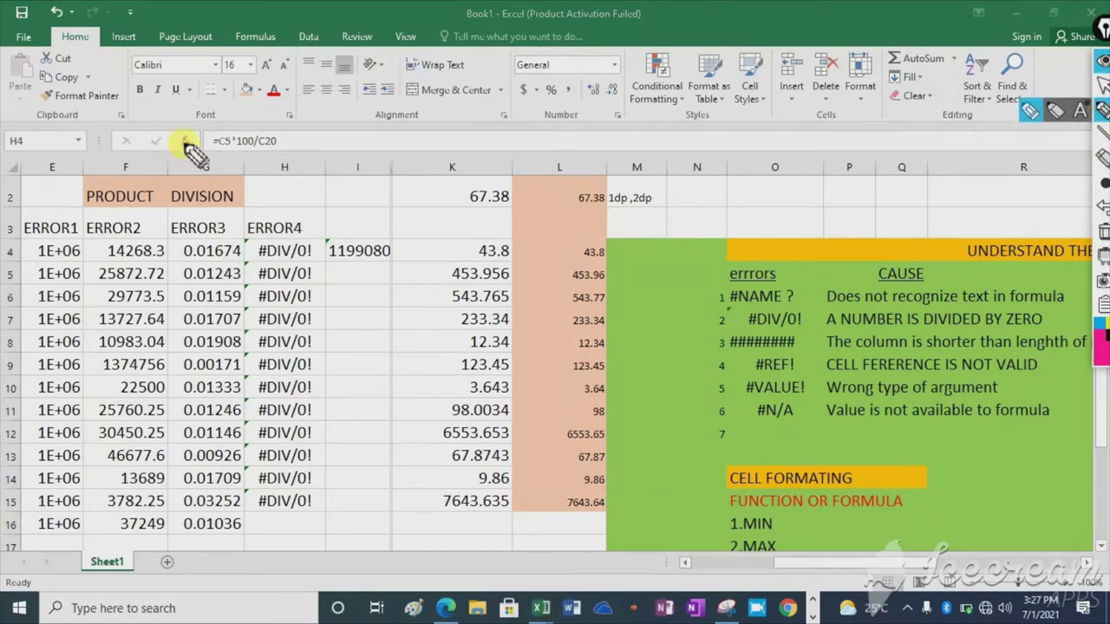
pyautogui.moveTo(224, 123)
pyautogui.mouseDown()
pyautogui.moveTo(292, 156)
pyautogui.moveTo(243, 130)
pyautogui.moveTo(243, 159)
pyautogui.mouseUp()
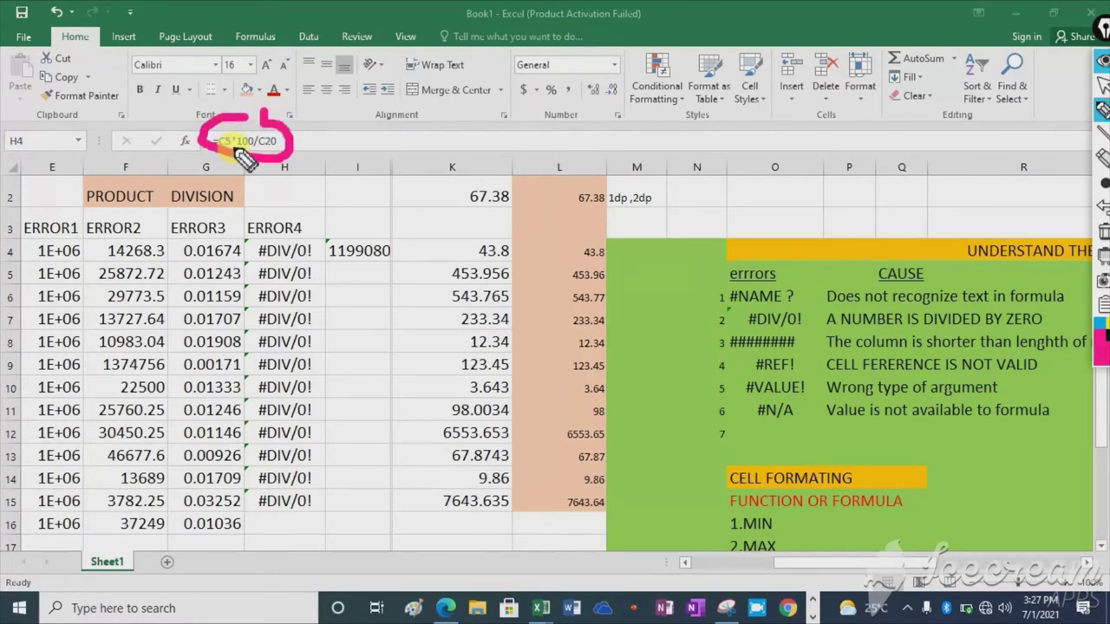
pyautogui.moveTo(237, 149); pyautogui.dragTo(254, 154)
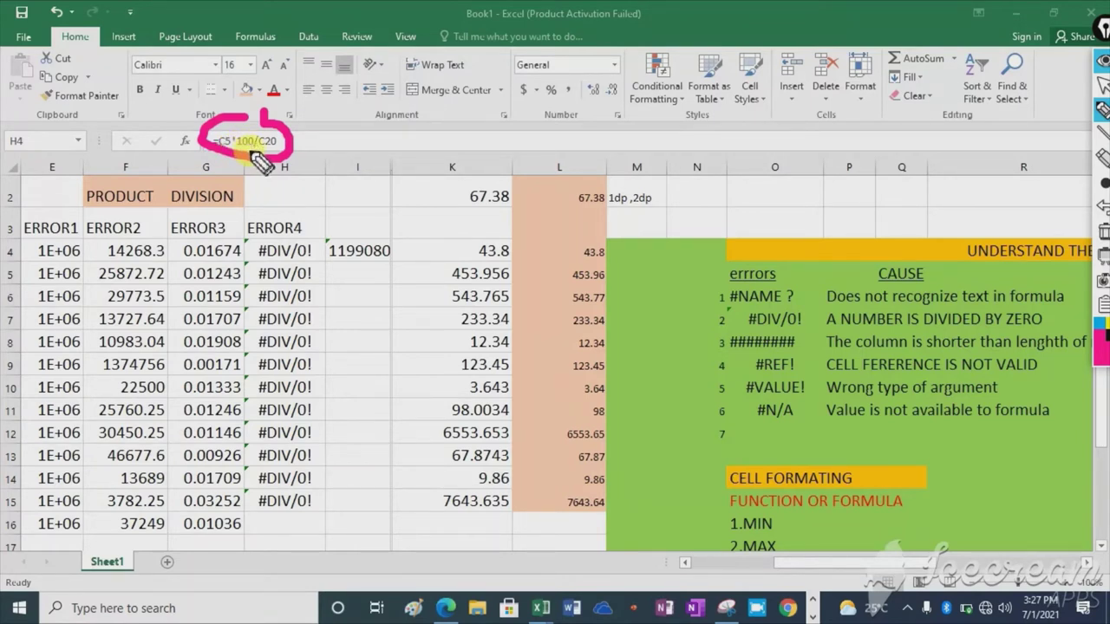
pyautogui.moveTo(257, 150); pyautogui.dragTo(276, 150)
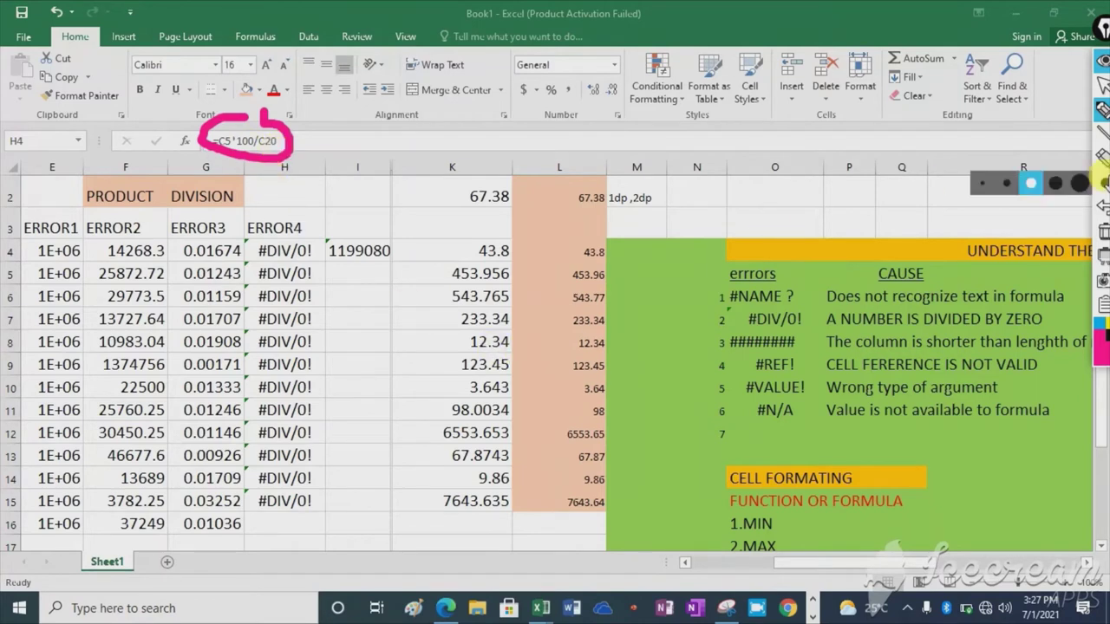
pyautogui.click(1099, 84)
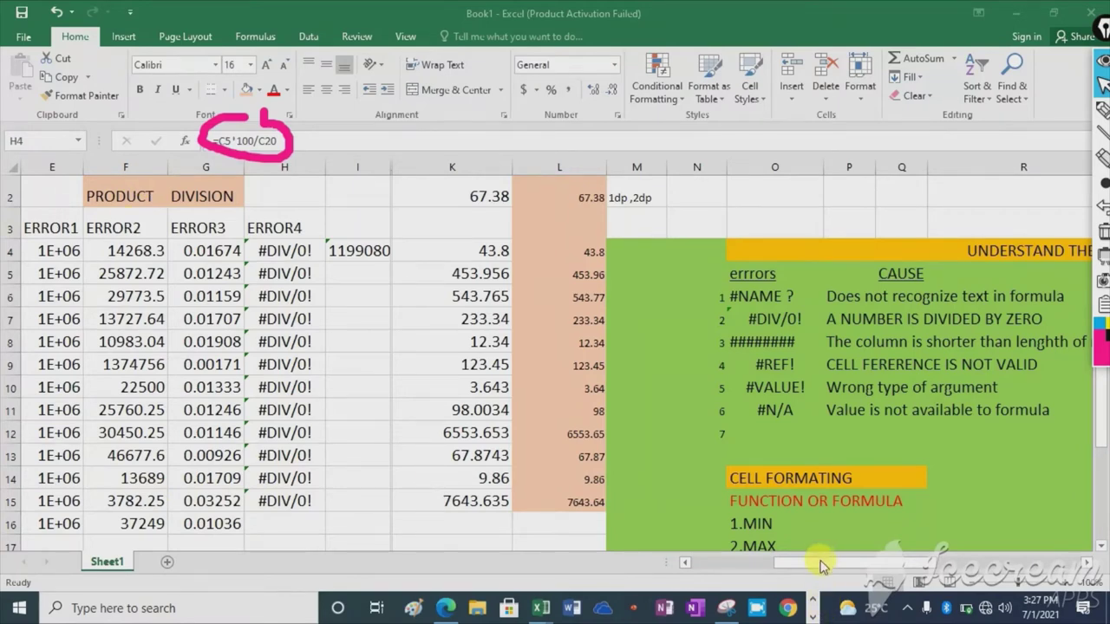
# Show that the divisor cell C20 is empty, then reselect H4
pyautogui.click(789, 573)
pyautogui.hscroll(-2, 763, 559)
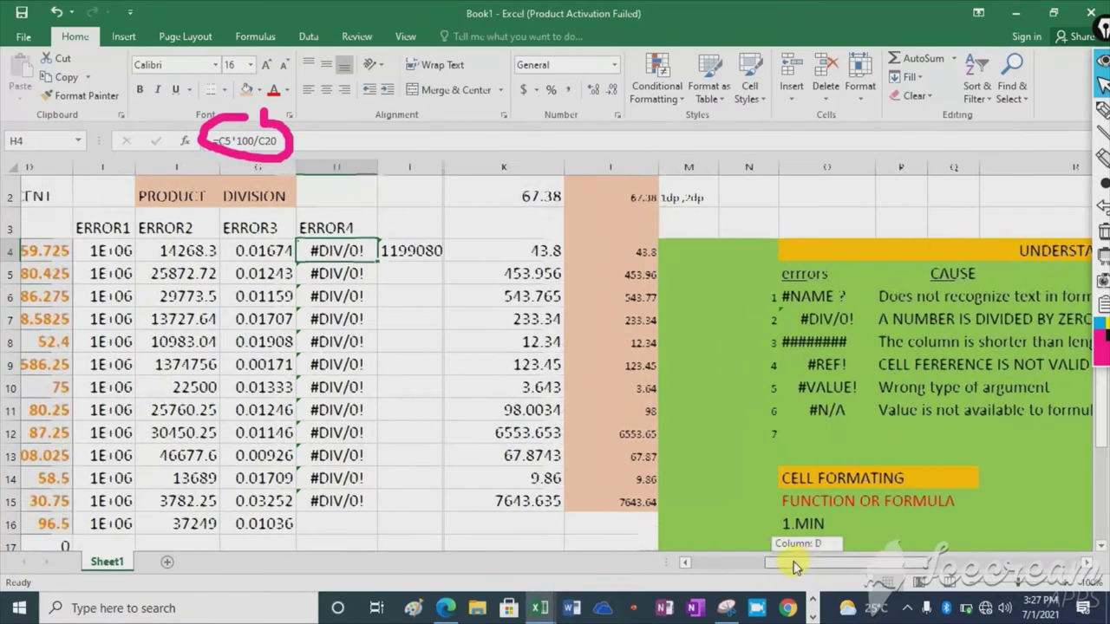
pyautogui.moveTo(796, 565); pyautogui.dragTo(772, 568)
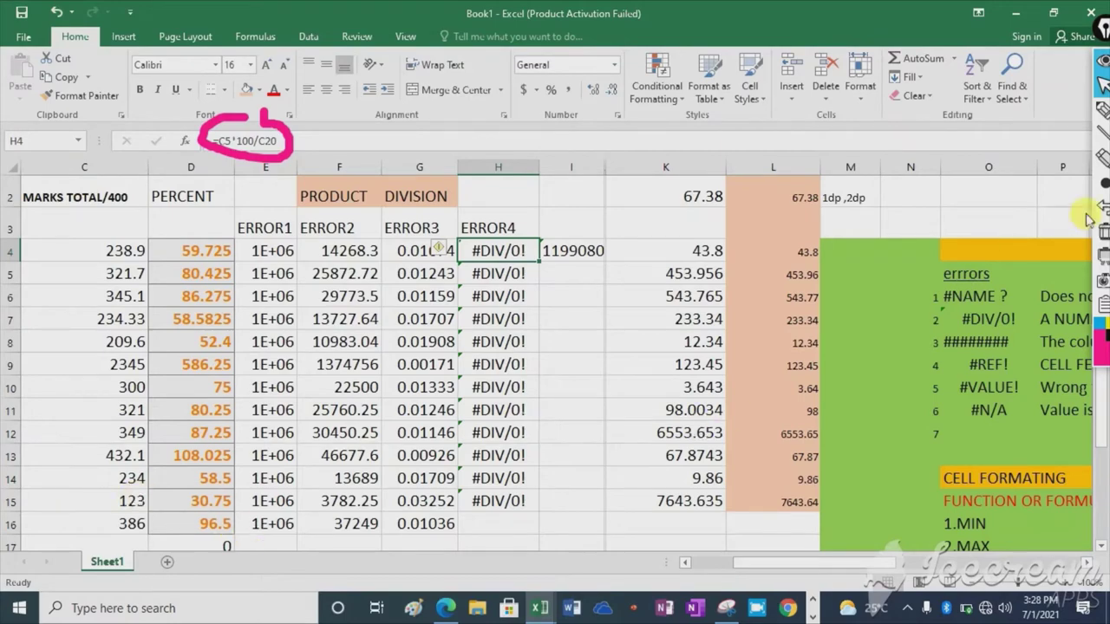
pyautogui.moveTo(1101, 415); pyautogui.dragTo(1104, 434)
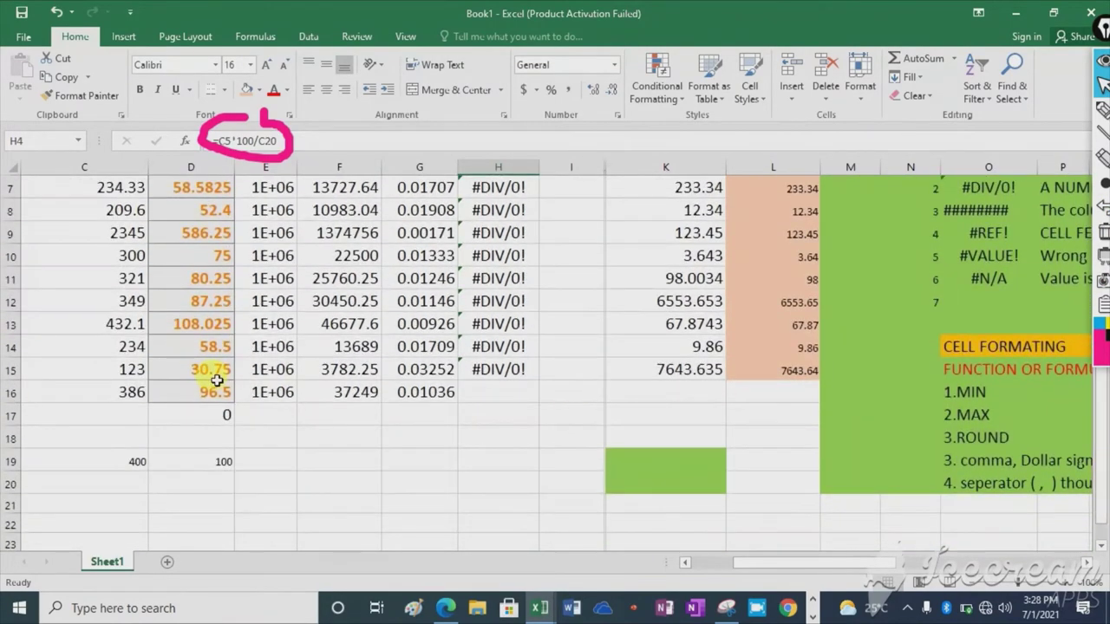
pyautogui.click(118, 483)
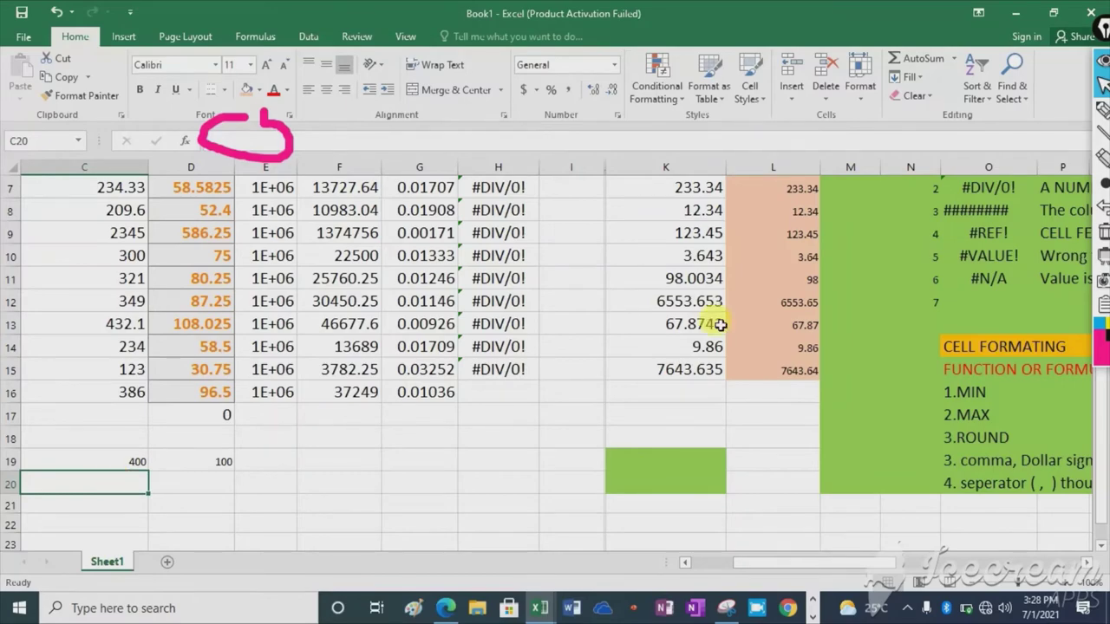
pyautogui.moveTo(1101, 407); pyautogui.dragTo(1086, 308)
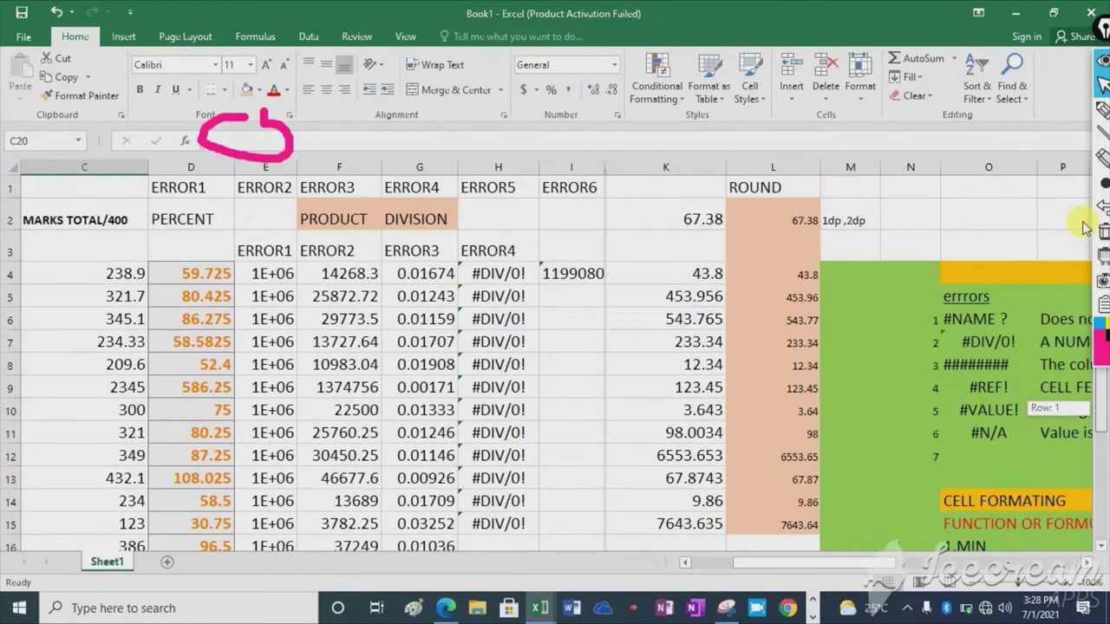
pyautogui.click(497, 273)
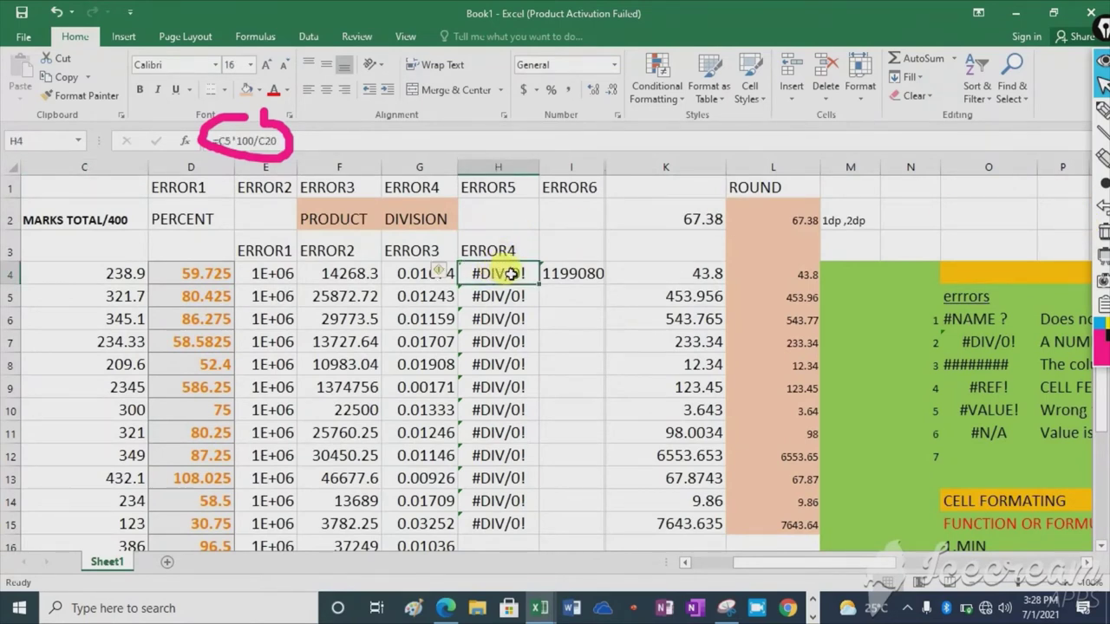
# Change H4's formula to =C4*100/400, giving 59.725
pyautogui.doubleClick(510, 273)
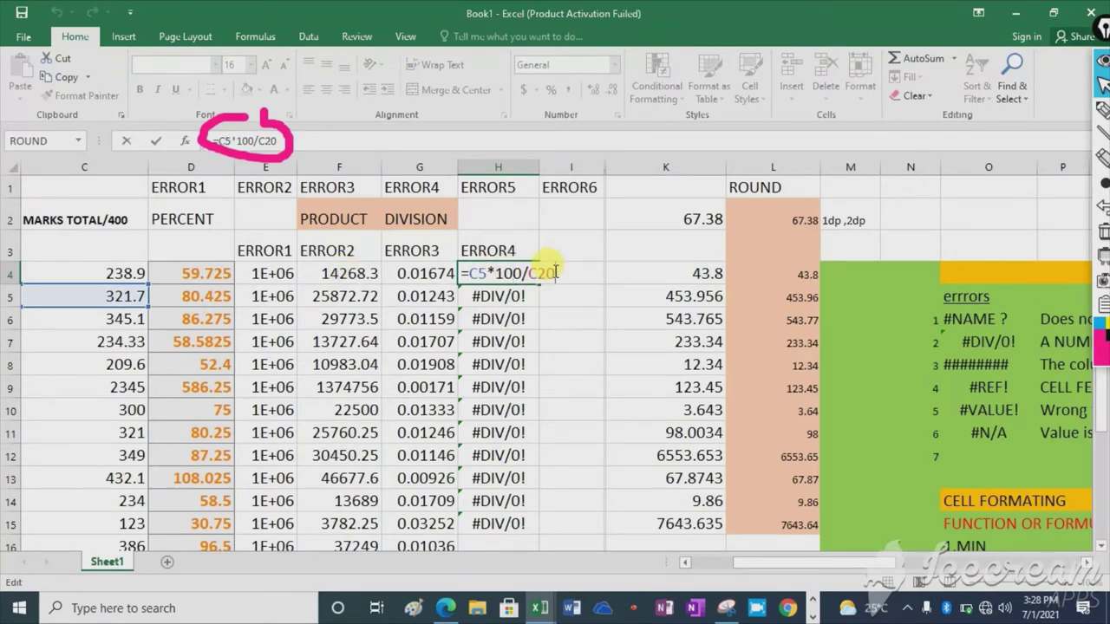
pyautogui.press('BackSpace')
pyautogui.press('BackSpace')
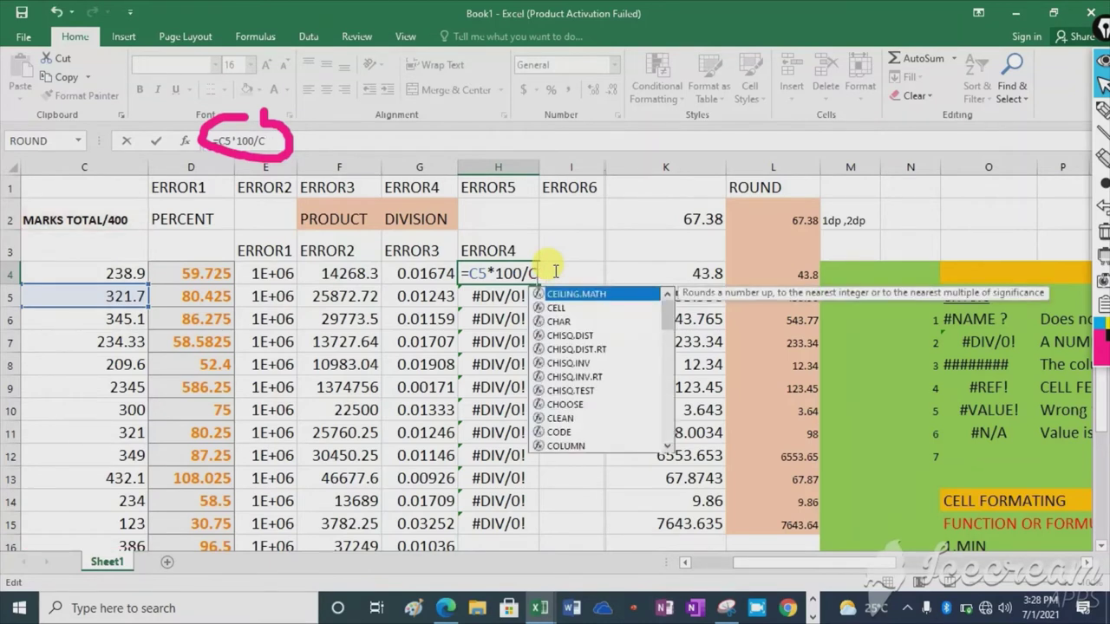
pyautogui.press('BackSpace')
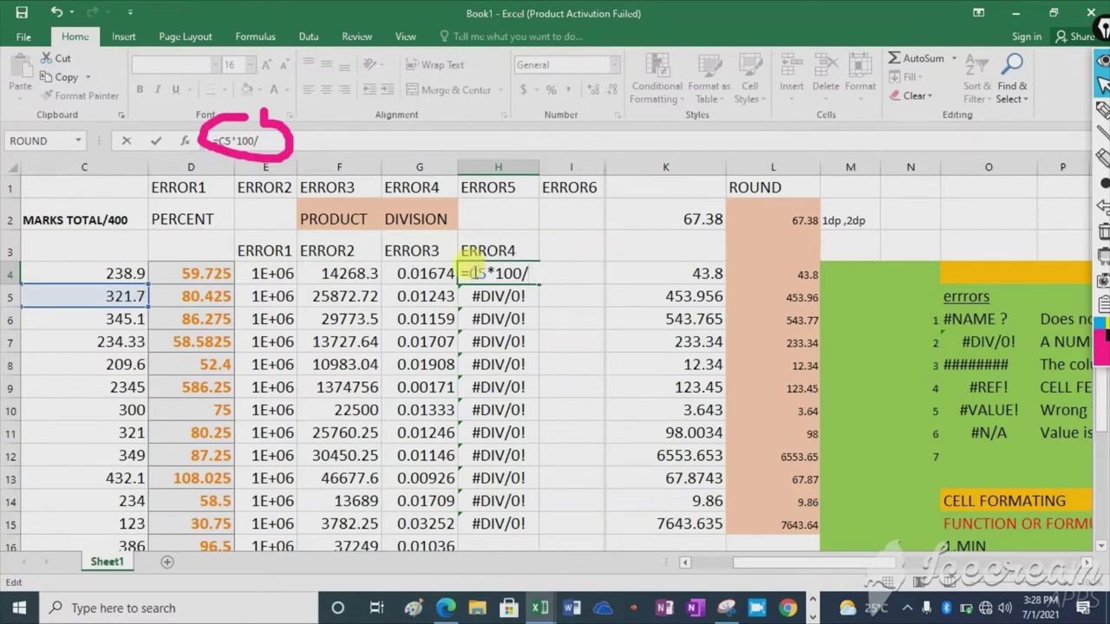
pyautogui.press('BackSpace')
pyautogui.press('BackSpace')
pyautogui.write('C')
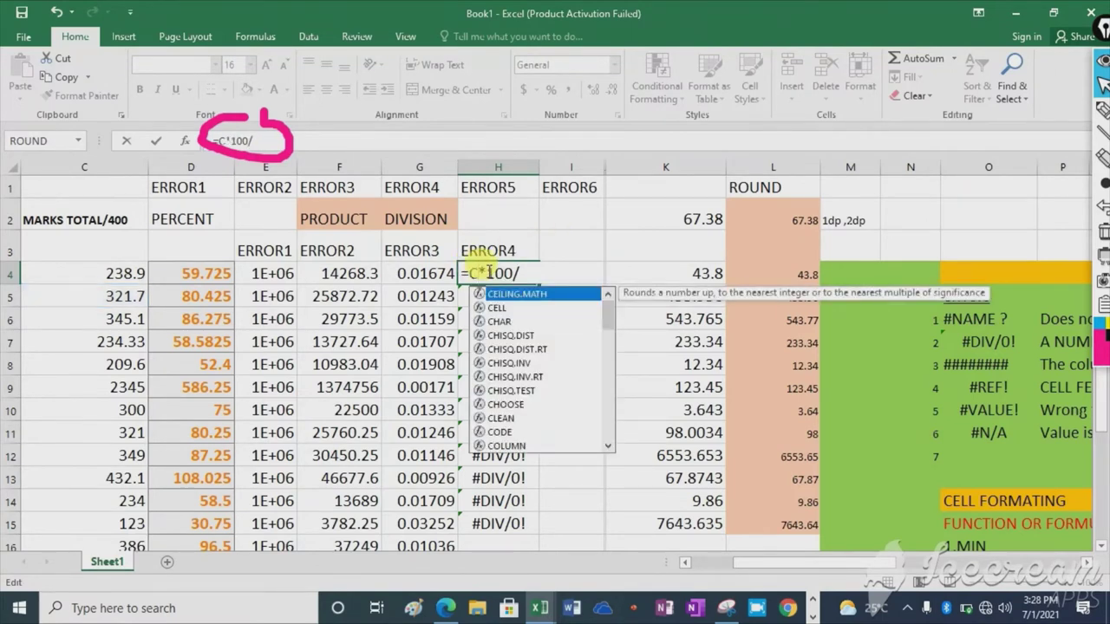
pyautogui.write('4')
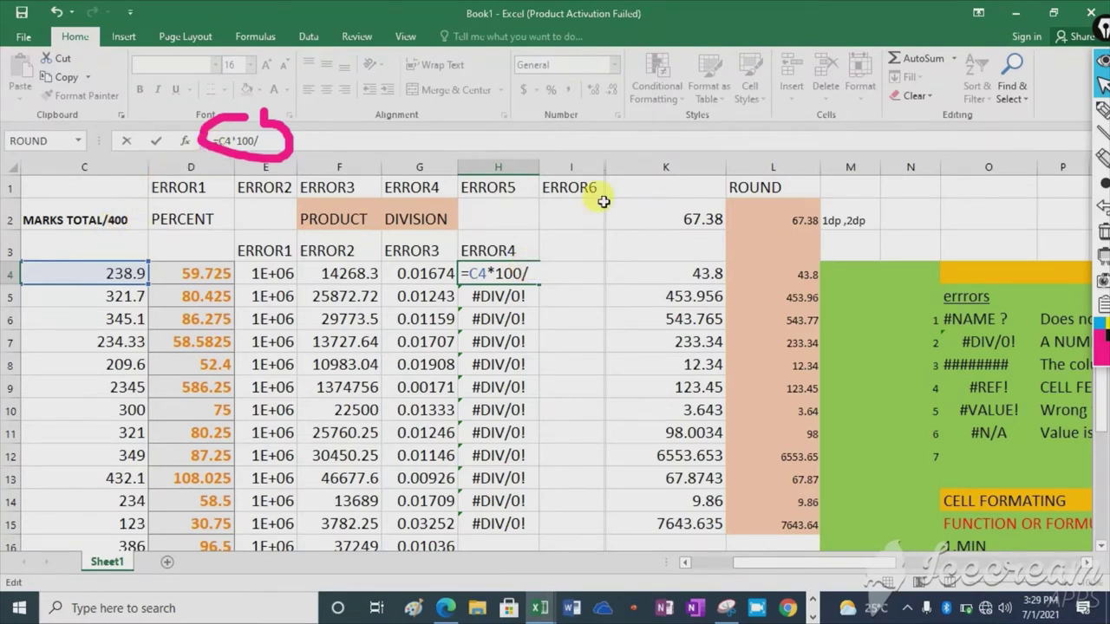
pyautogui.write('4')
pyautogui.write('00')
pyautogui.click(588, 316)
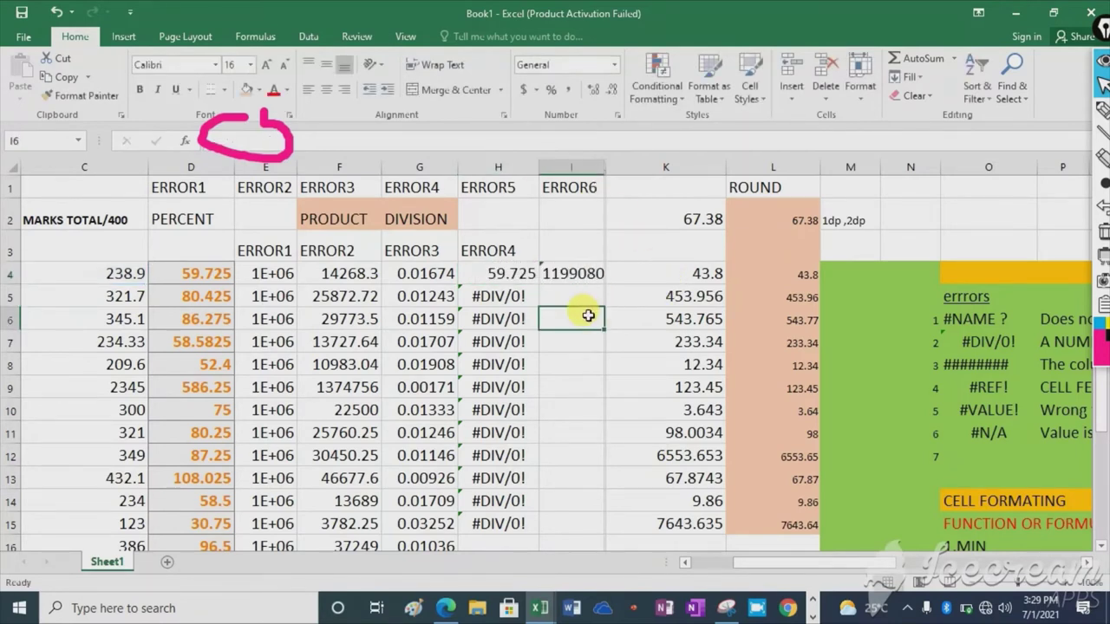
# Fill H4's percentage formula down to H16, ending at 96.5
pyautogui.click(508, 274)
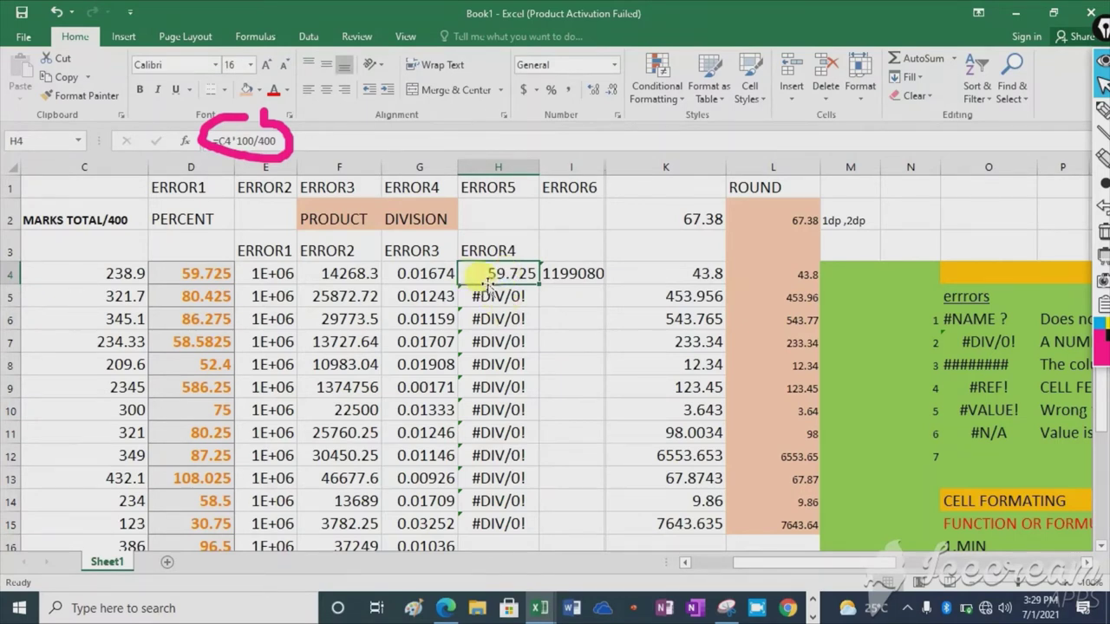
pyautogui.click(211, 276)
pyautogui.click(519, 271)
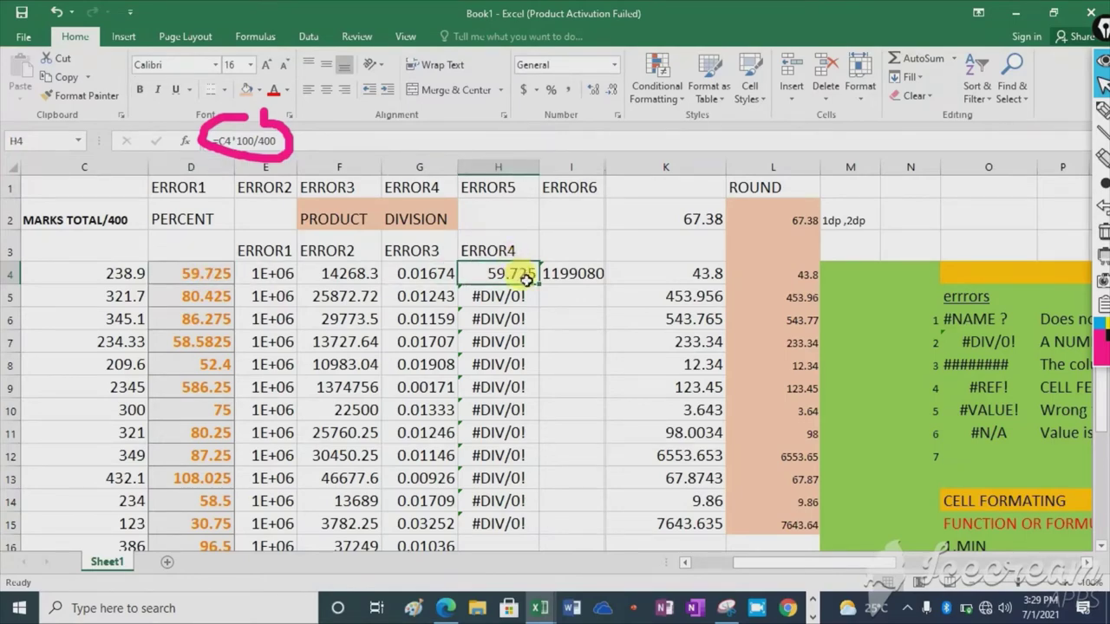
pyautogui.moveTo(537, 284)
pyautogui.mouseDown()
pyautogui.moveTo(531, 491)
pyautogui.moveTo(523, 452)
pyautogui.mouseUp()
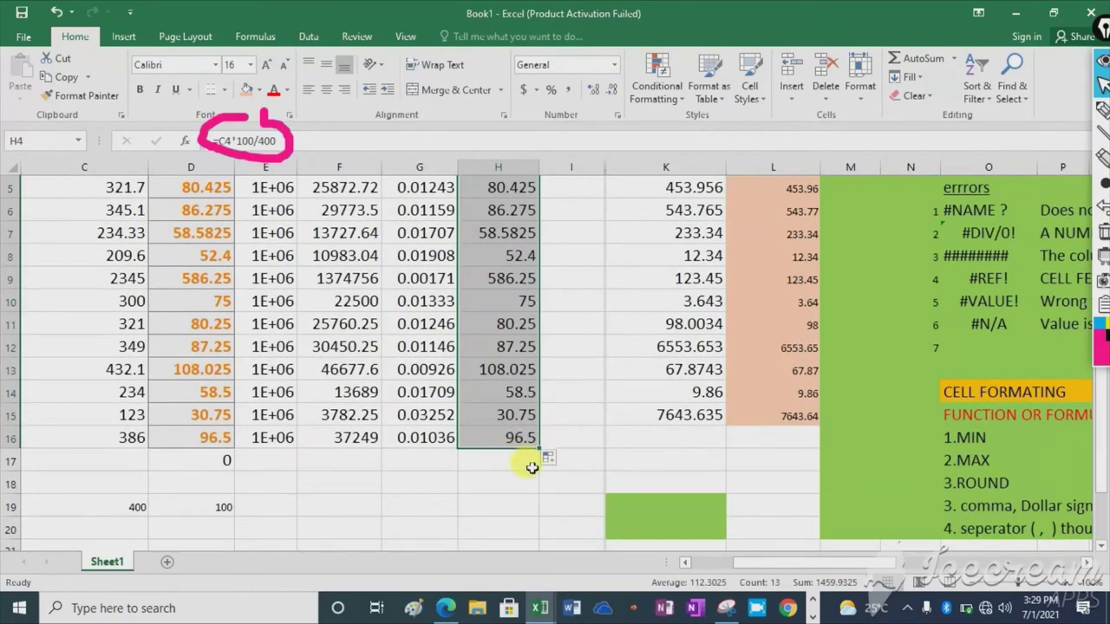
pyautogui.click(524, 463)
pyautogui.scroll(1, 1101, 401)
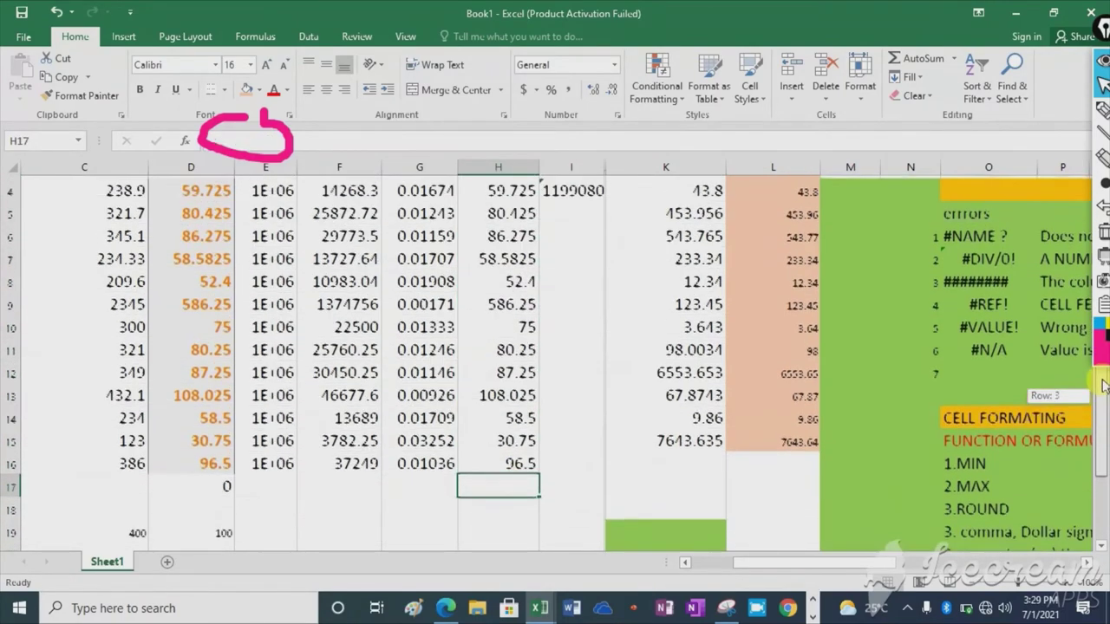
pyautogui.moveTo(788, 565); pyautogui.dragTo(828, 569)
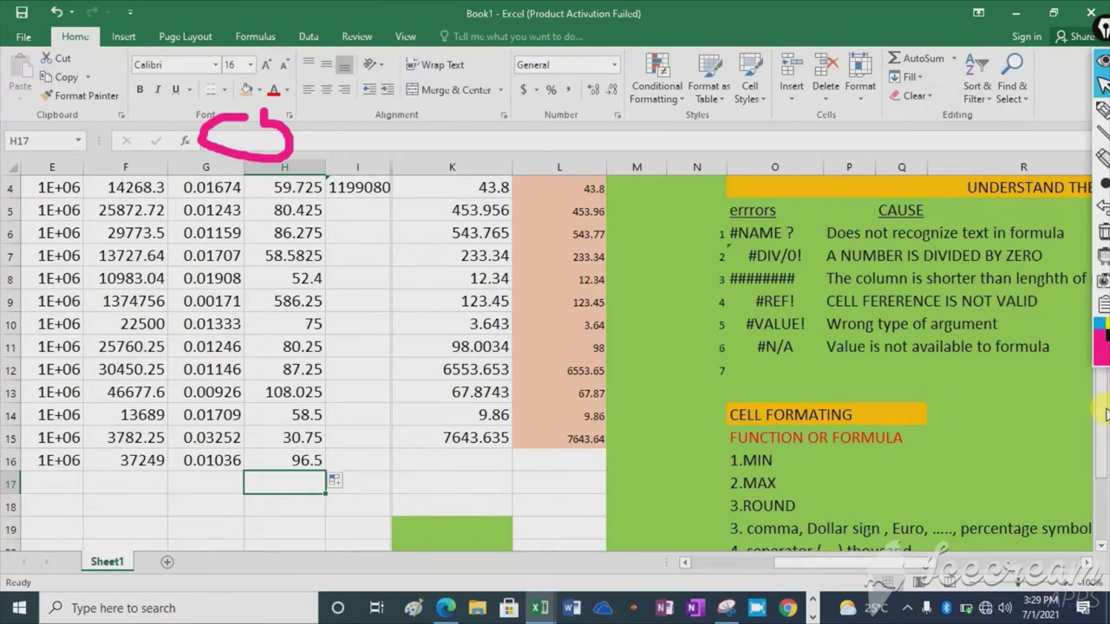
pyautogui.moveTo(1106, 414); pyautogui.dragTo(1104, 401)
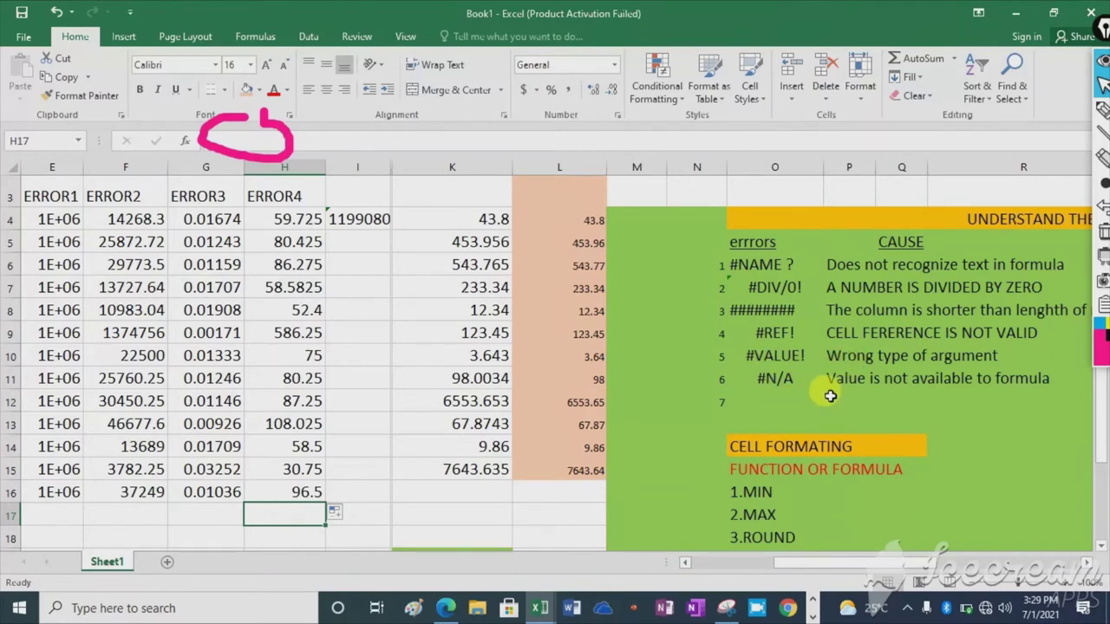
pyautogui.click(830, 395)
pyautogui.click(842, 377)
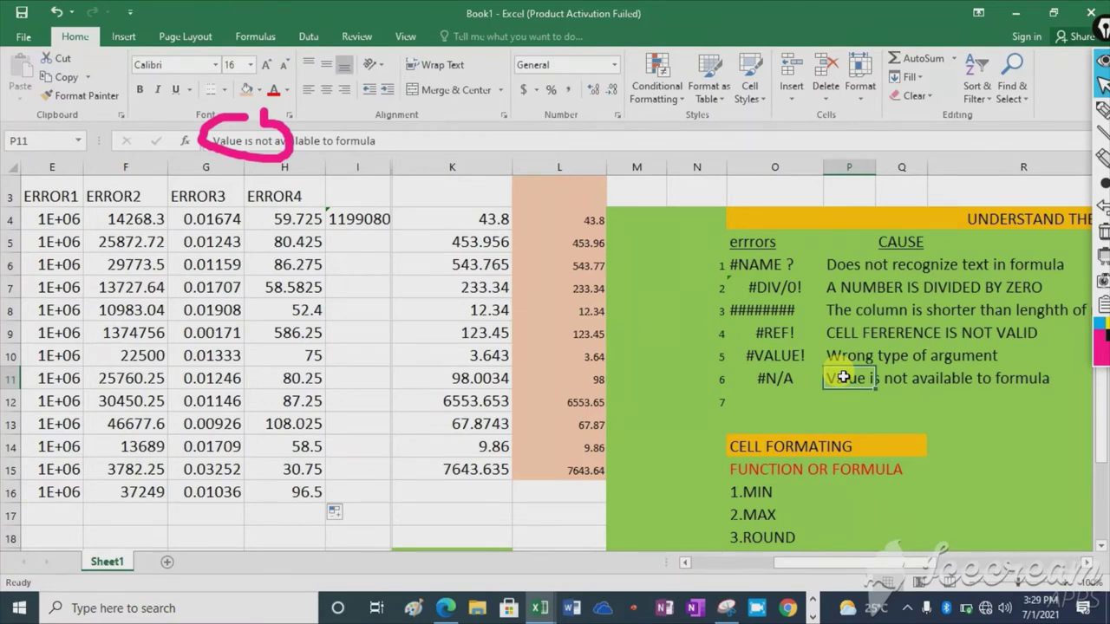
pyautogui.click(565, 514)
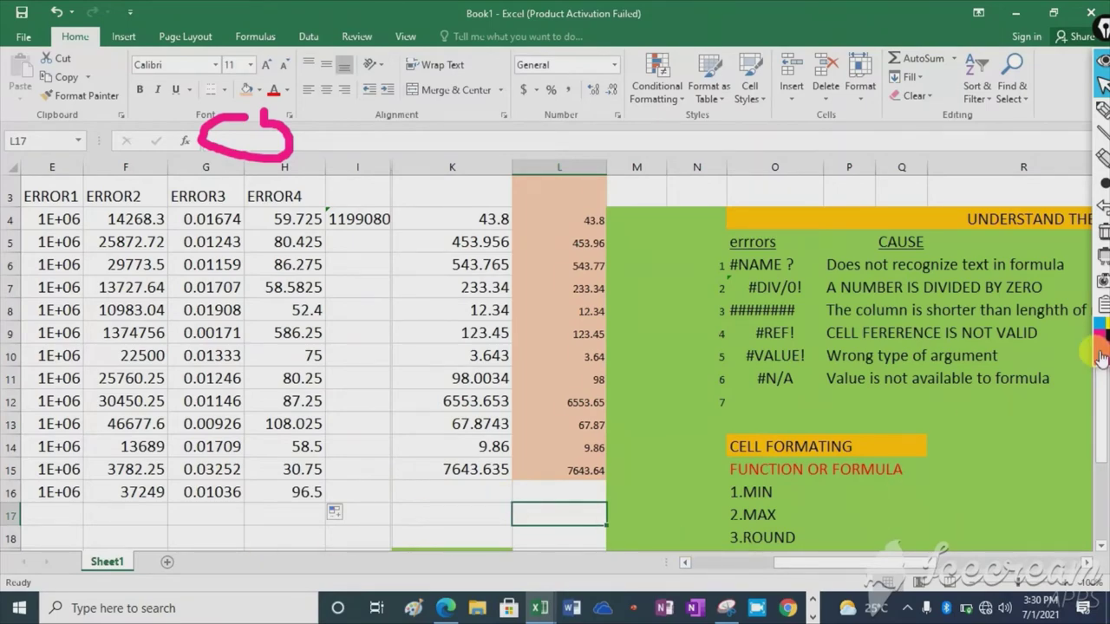
pyautogui.moveTo(1101, 382); pyautogui.dragTo(1101, 455)
pyautogui.click(1103, 111)
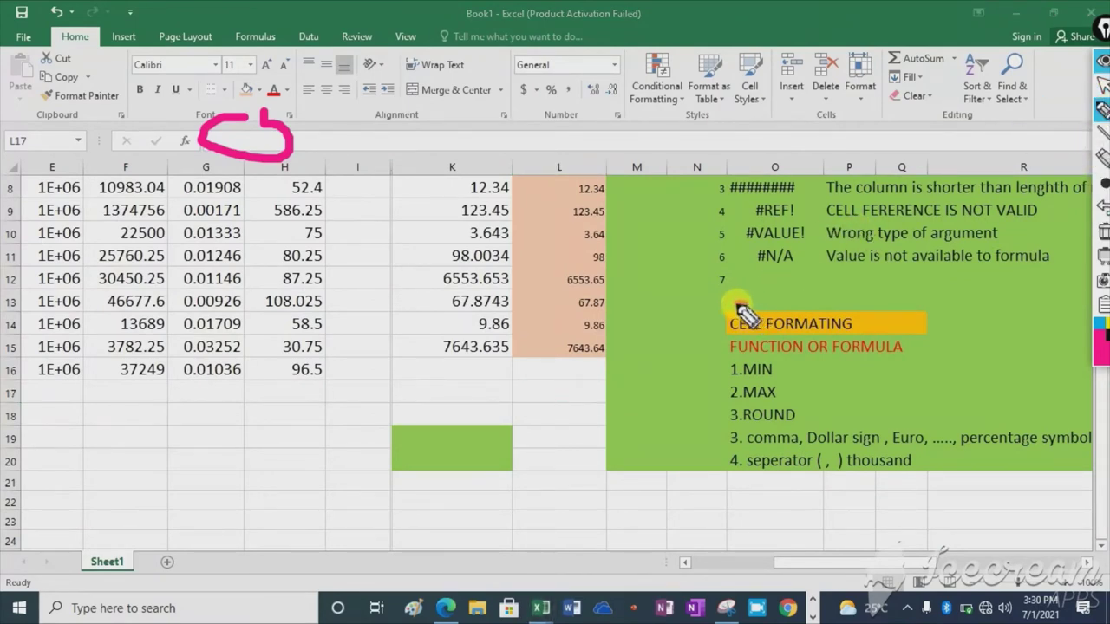
pyautogui.moveTo(748, 304)
pyautogui.mouseDown()
pyautogui.moveTo(763, 337)
pyautogui.moveTo(767, 314)
pyautogui.mouseUp()
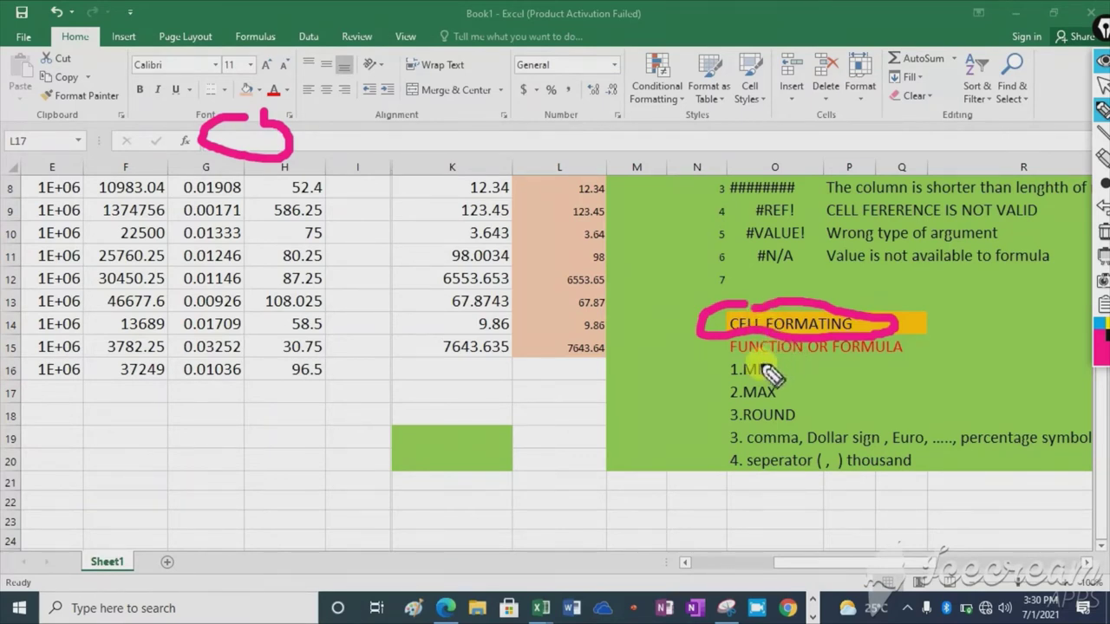
pyautogui.moveTo(730, 357); pyautogui.dragTo(712, 464)
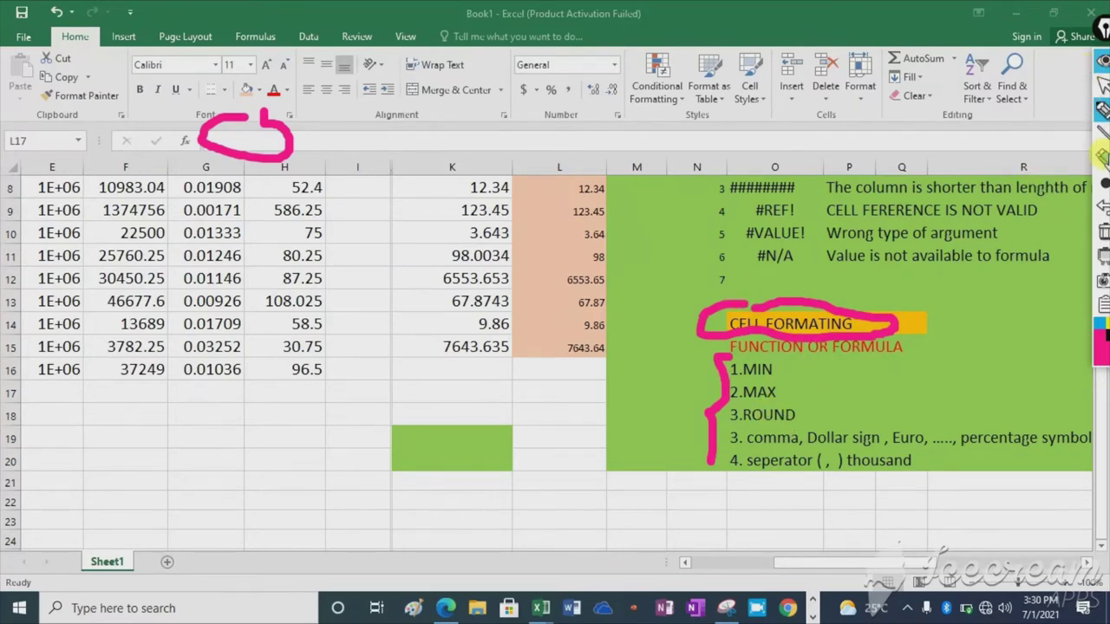
pyautogui.click(1103, 232)
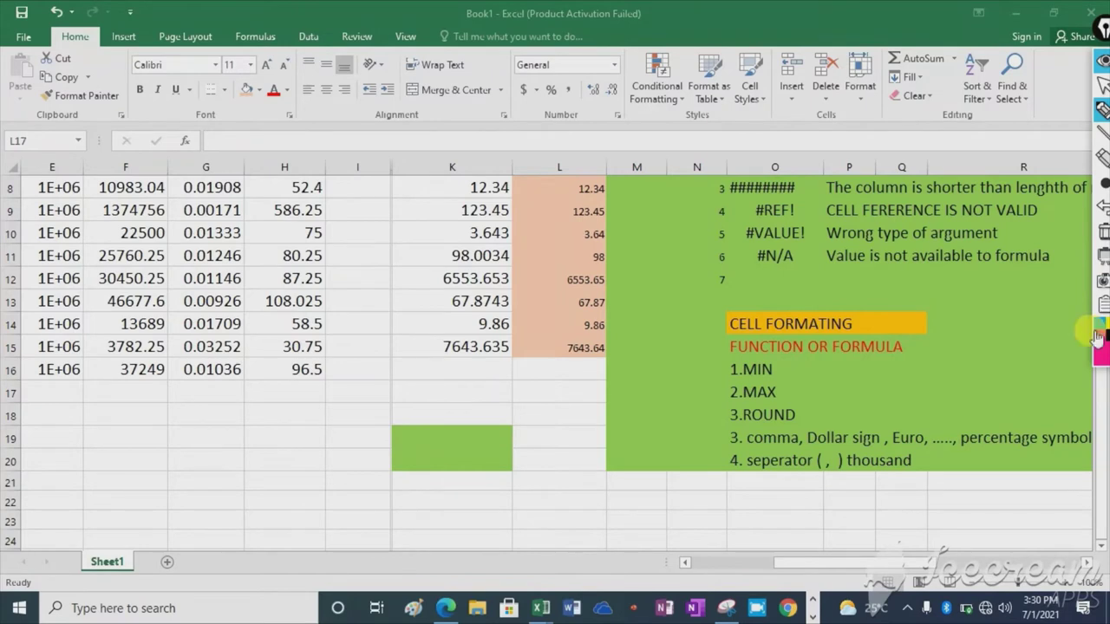
pyautogui.click(1103, 84)
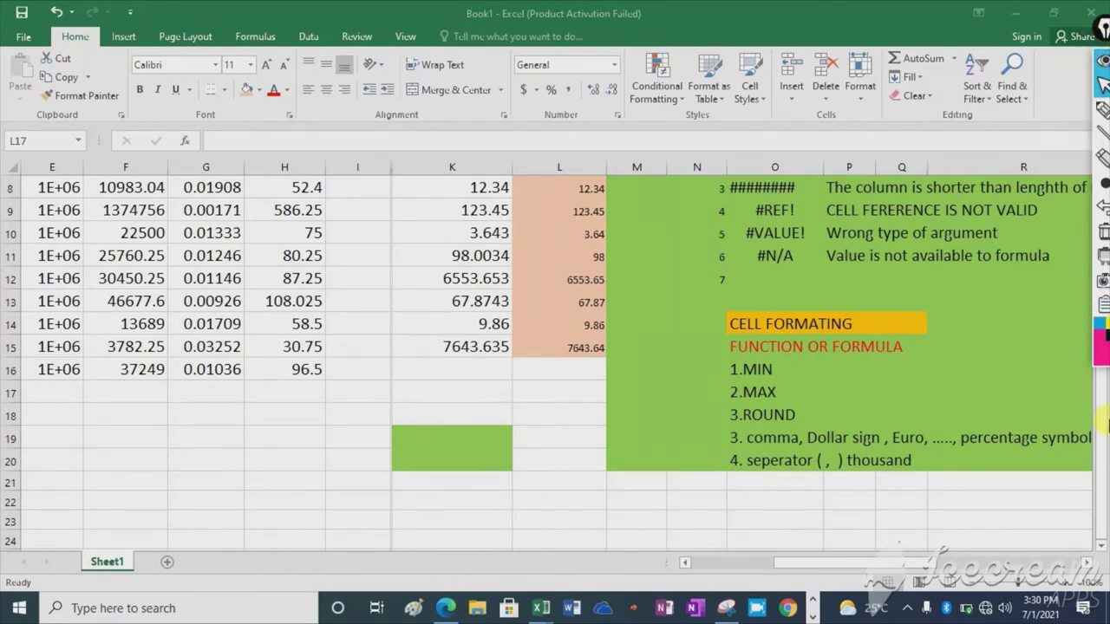
pyautogui.click(1102, 435)
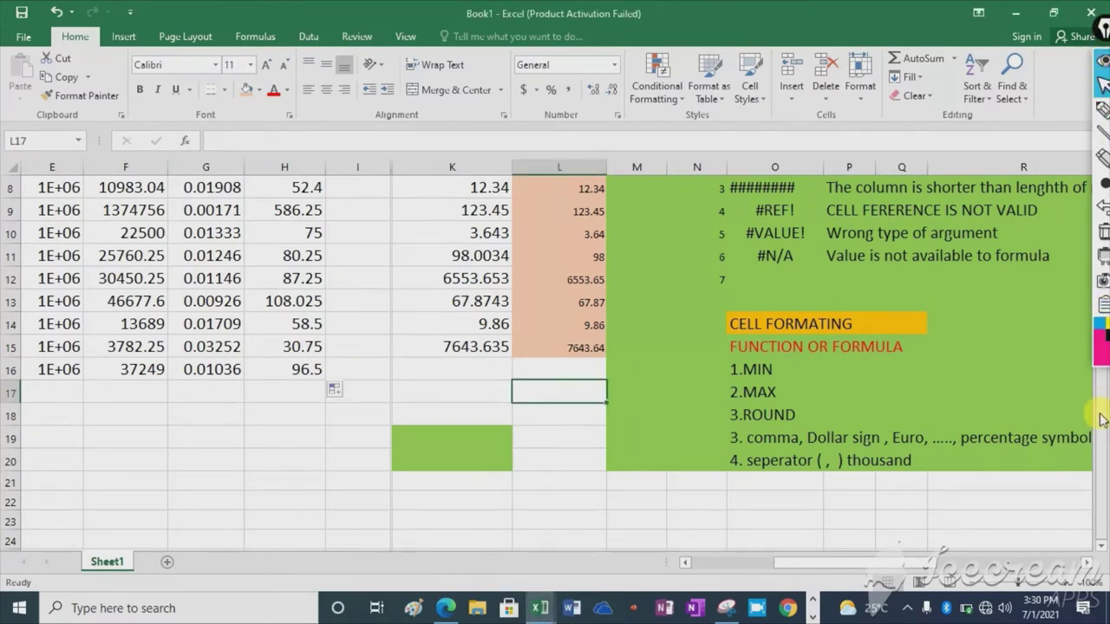
pyautogui.moveTo(1099, 437); pyautogui.dragTo(1103, 308)
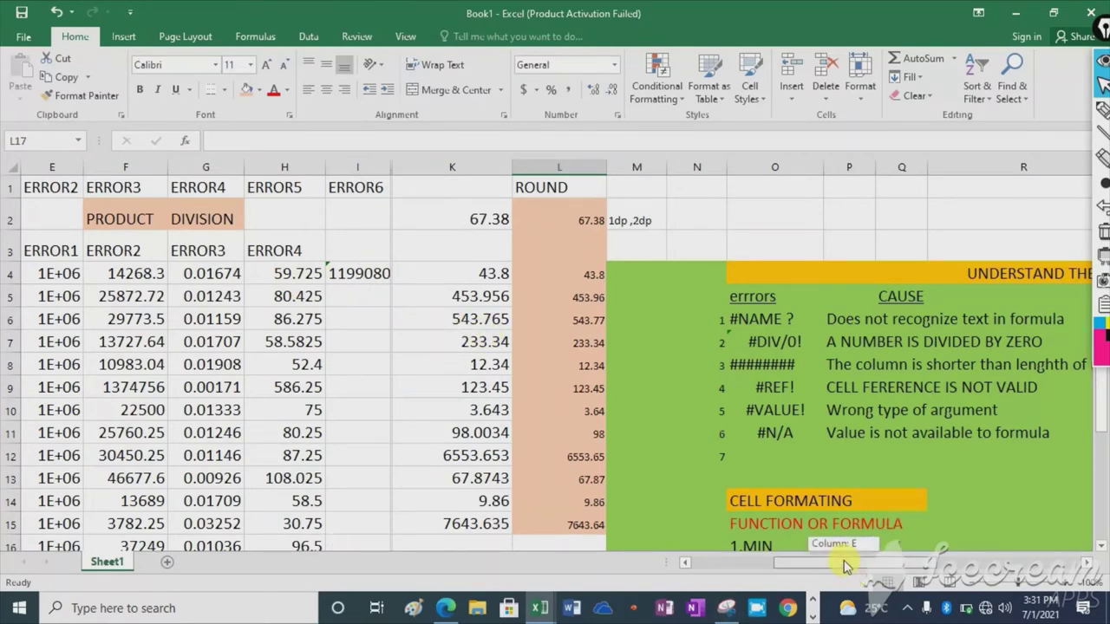
pyautogui.click(286, 273)
pyautogui.click(370, 273)
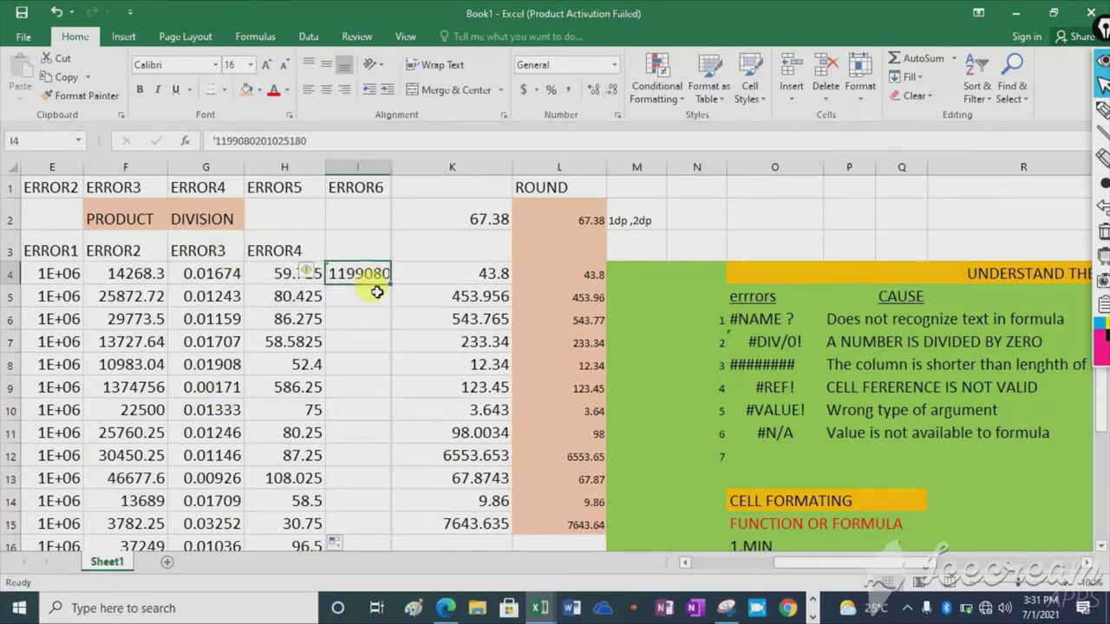
# Clear I4, enter the heading PERCENTAGE in H2, and widen column H to fit
pyautogui.press('BackSpace')
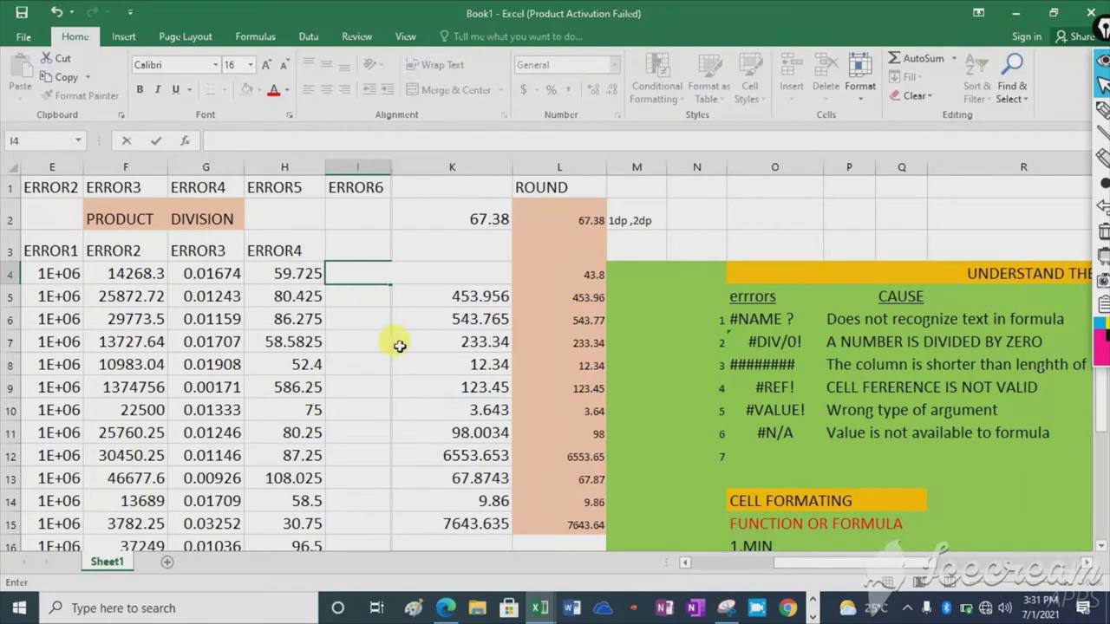
pyautogui.click(396, 341)
pyautogui.click(292, 275)
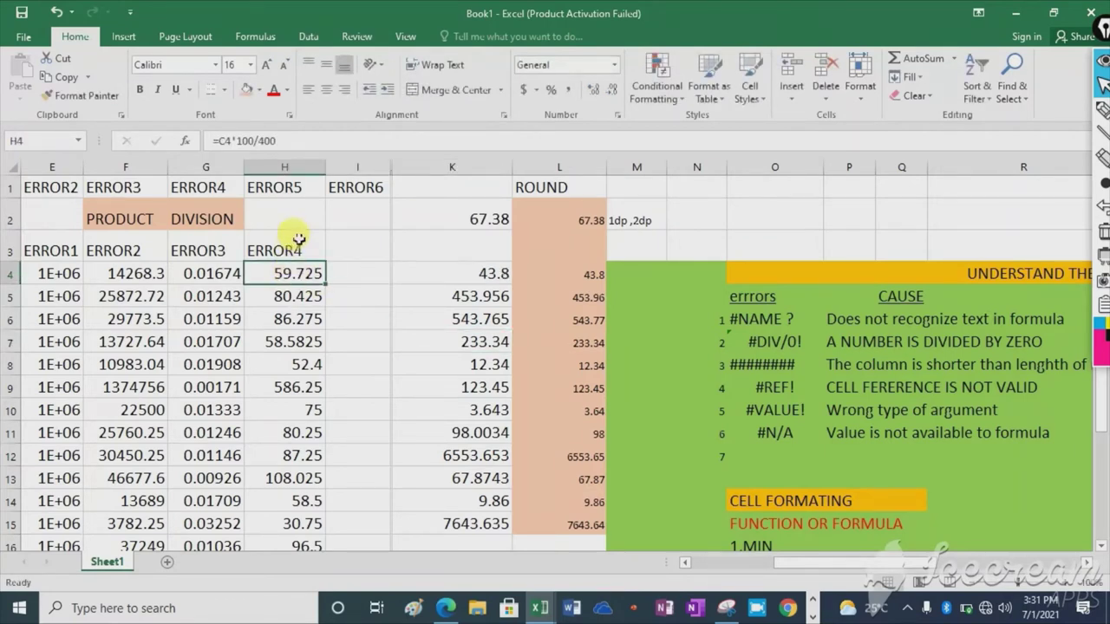
pyautogui.click(276, 225)
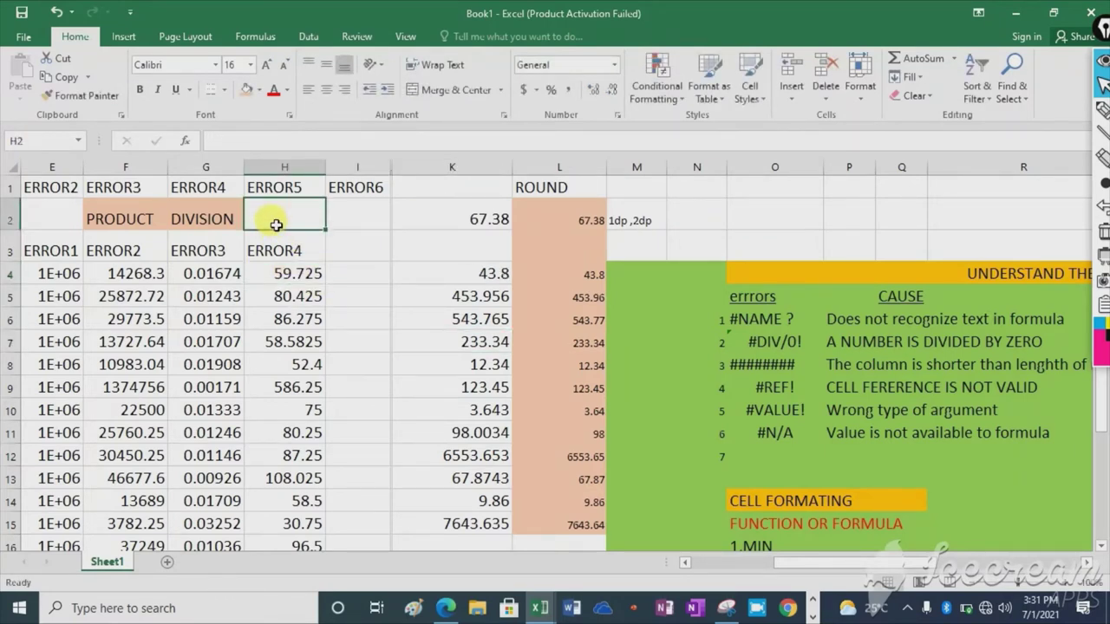
pyautogui.write('P')
pyautogui.write('ERCENTA')
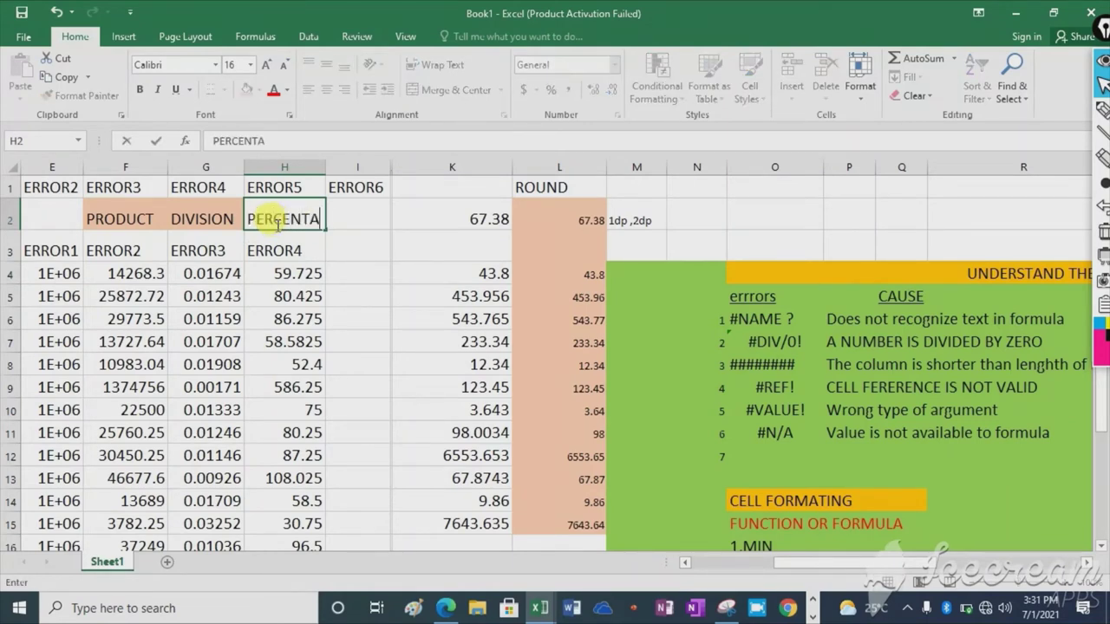
pyautogui.write('GE')
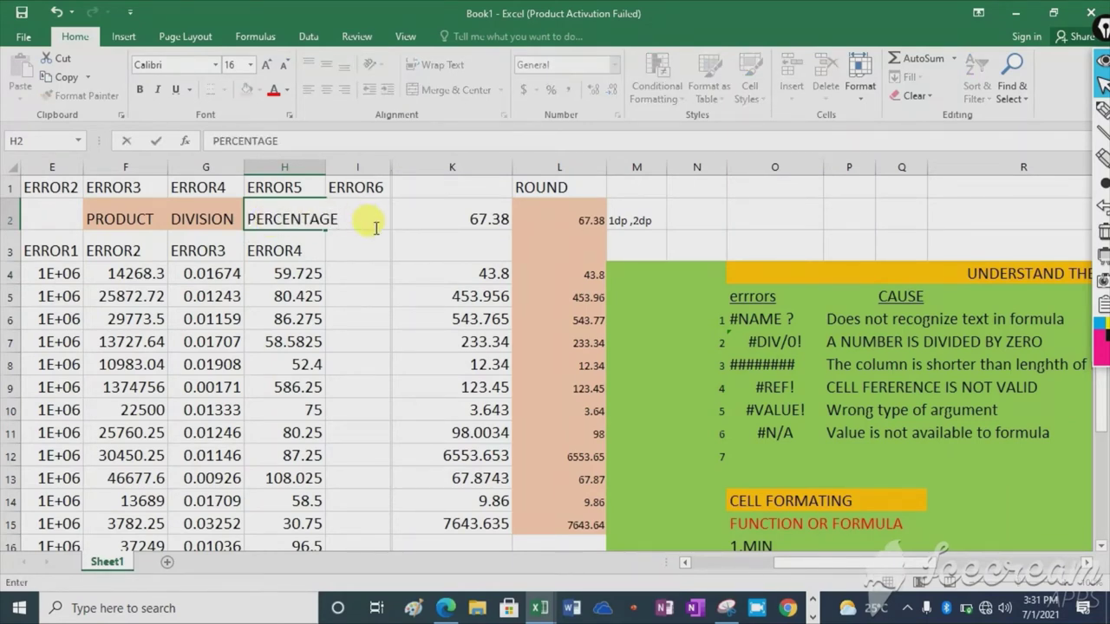
pyautogui.click(368, 252)
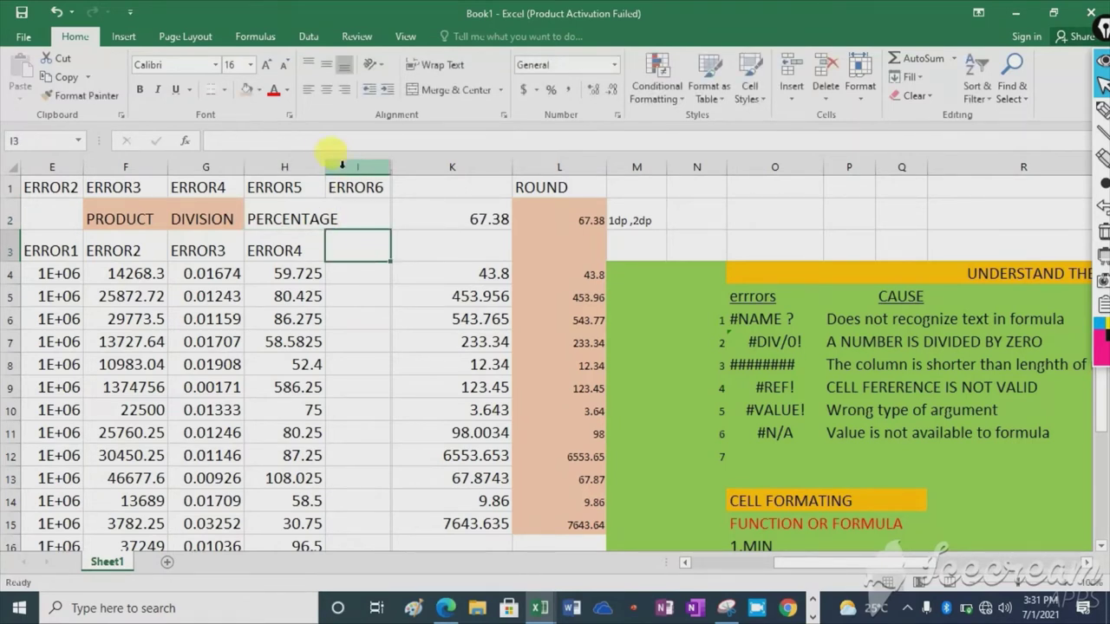
pyautogui.moveTo(326, 167); pyautogui.dragTo(340, 167)
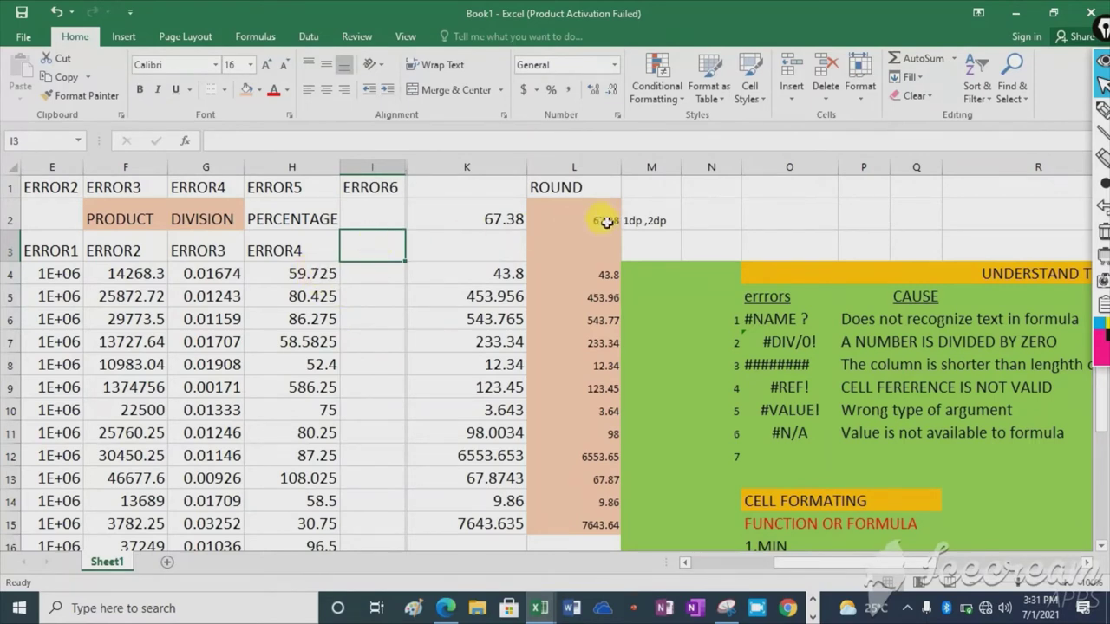
# Delete the ROUND heading in L1 and clear the rounded values in L2:L15
pyautogui.moveTo(582, 194); pyautogui.dragTo(579, 524)
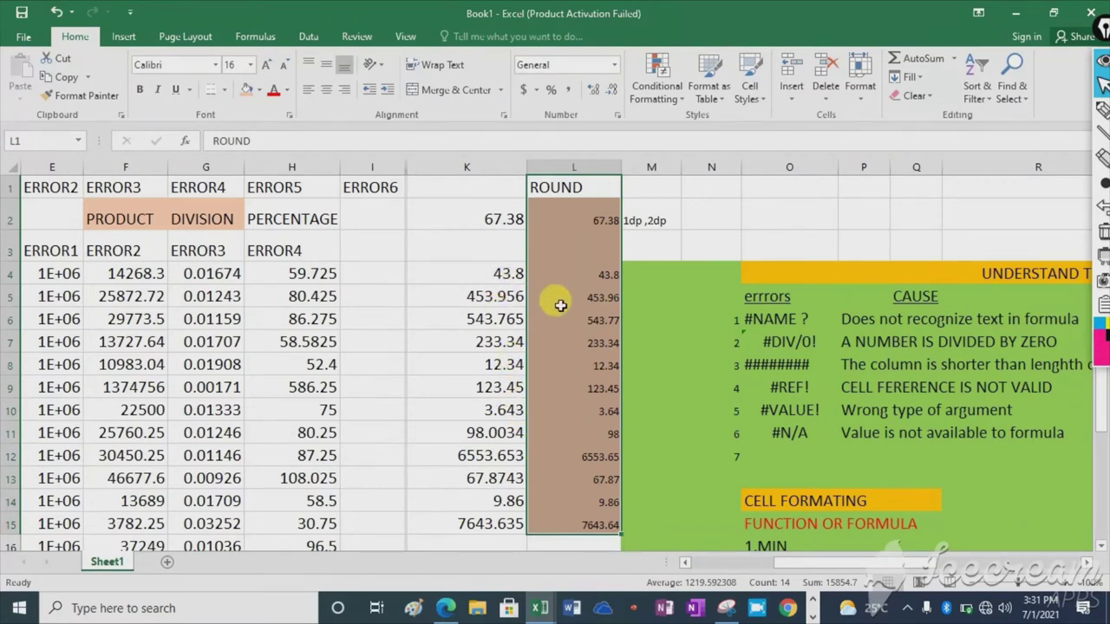
pyautogui.press('BackSpace')
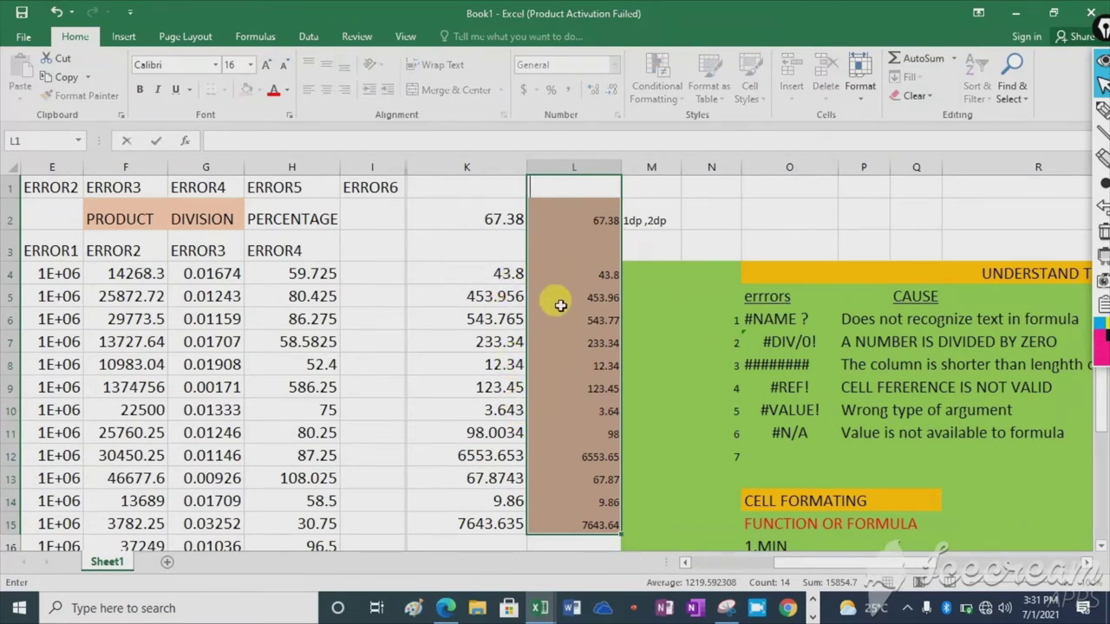
pyautogui.click(561, 298)
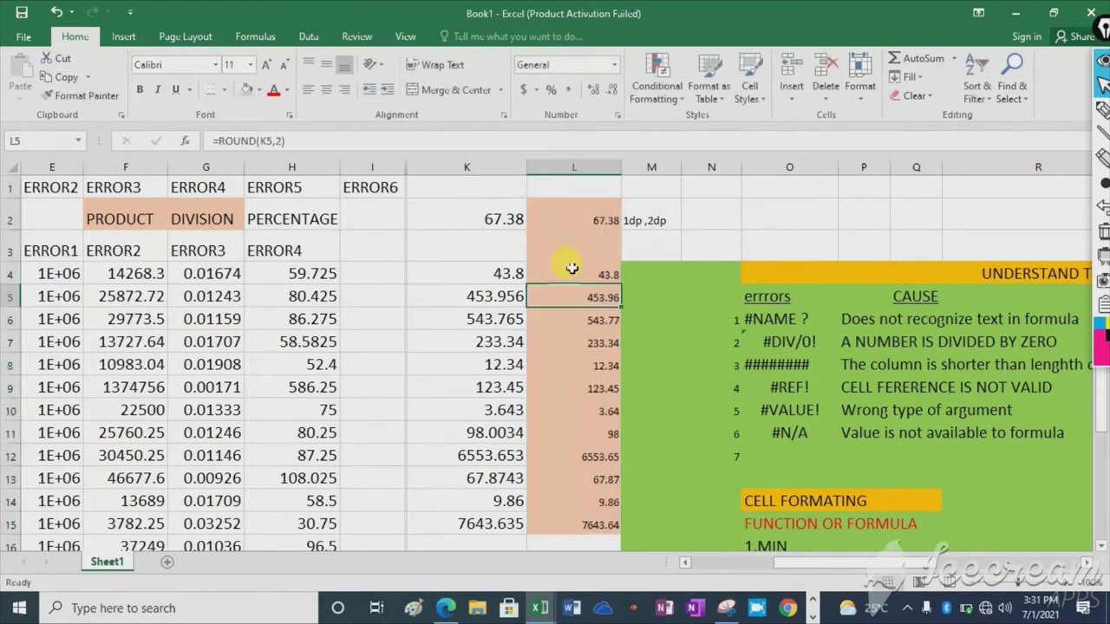
pyautogui.click(581, 200)
pyautogui.moveTo(581, 201); pyautogui.dragTo(600, 392)
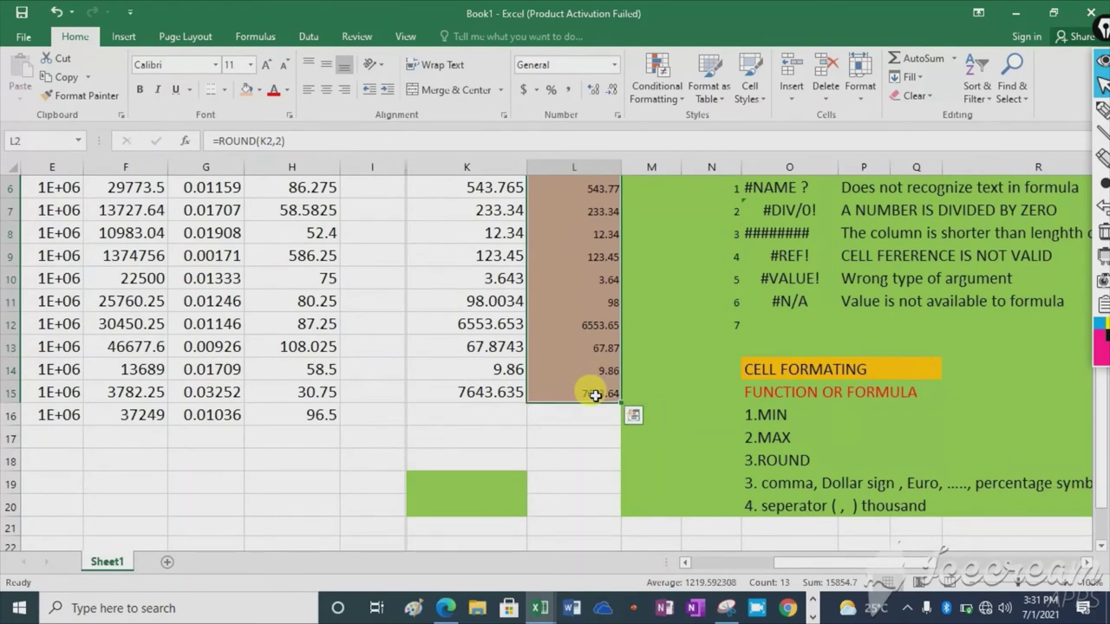
pyautogui.rightClick(565, 259)
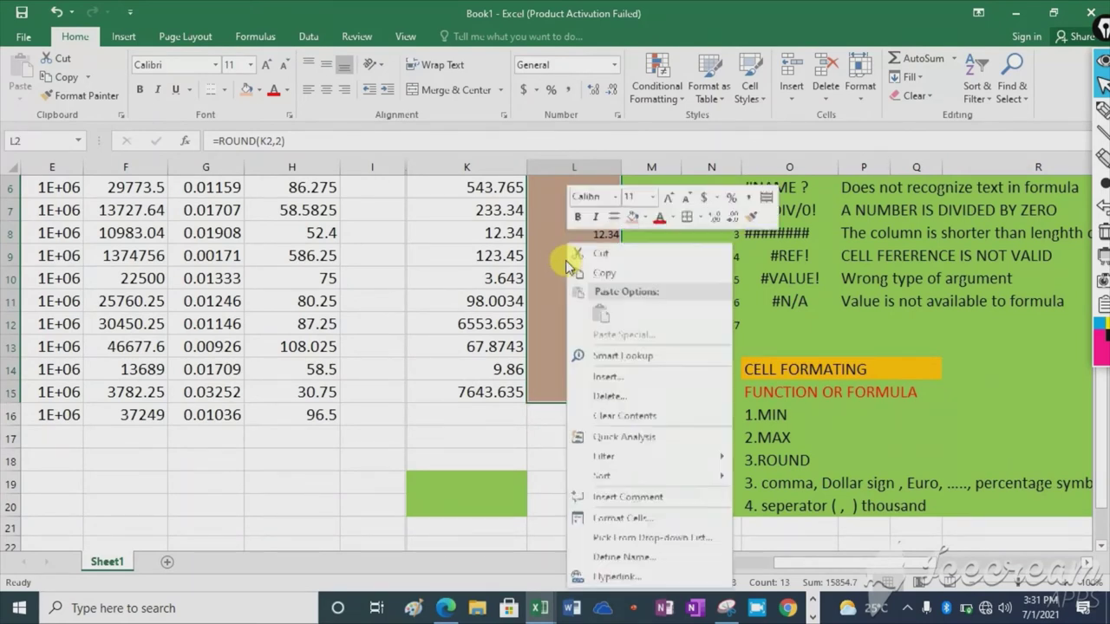
pyautogui.click(621, 417)
pyautogui.scroll(2, 622, 415)
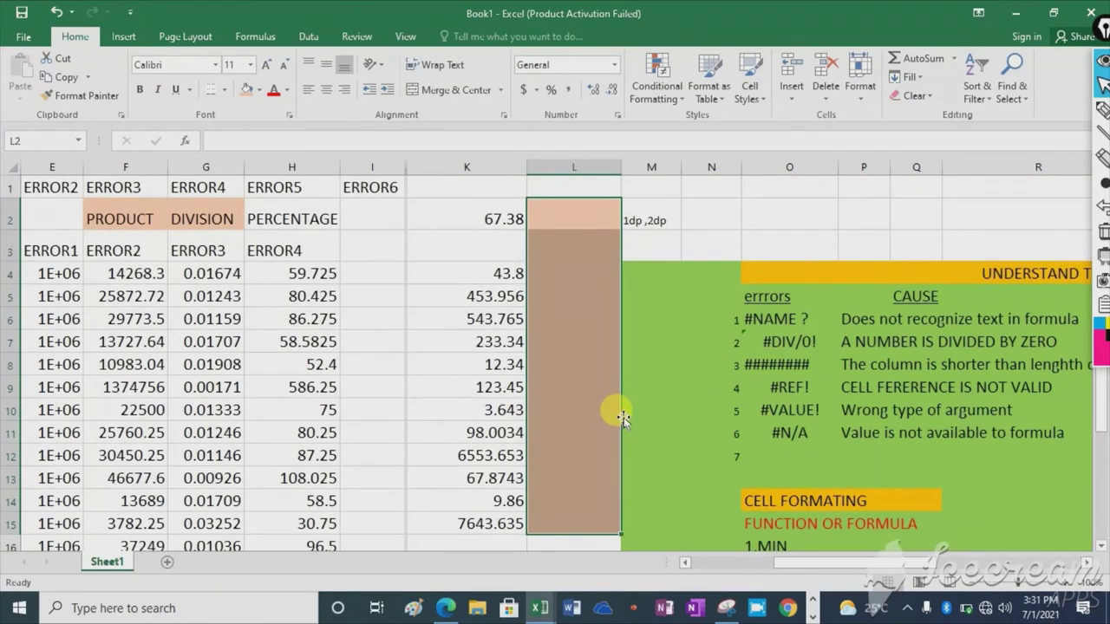
# Clear the contents of K2:K15 and type the heading ROUND in K2
pyautogui.moveTo(494, 218); pyautogui.dragTo(507, 523)
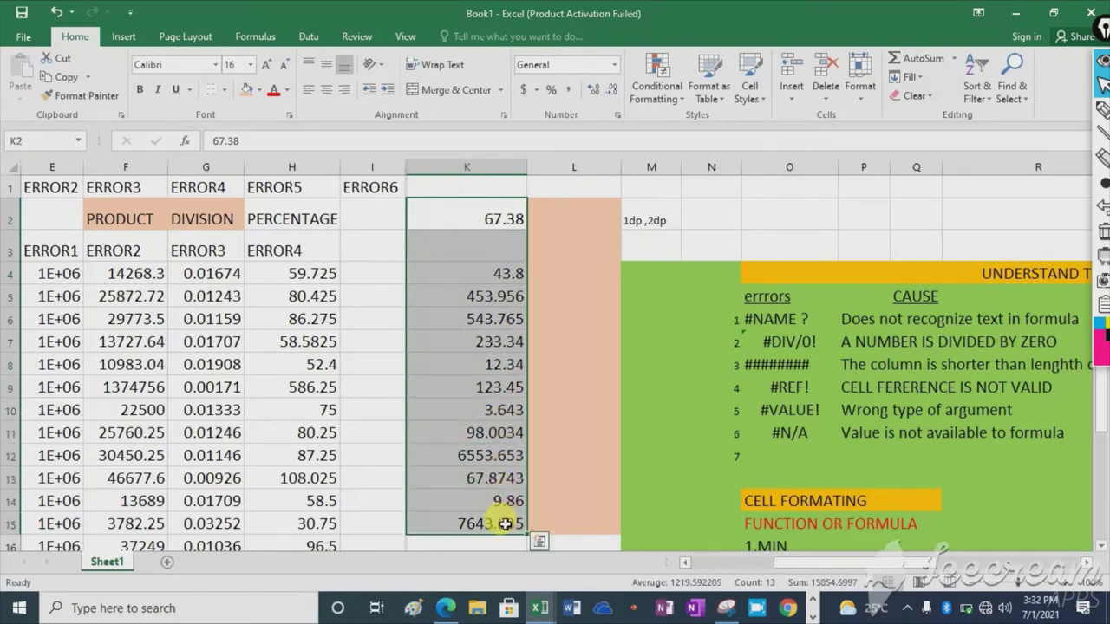
pyautogui.rightClick(476, 318)
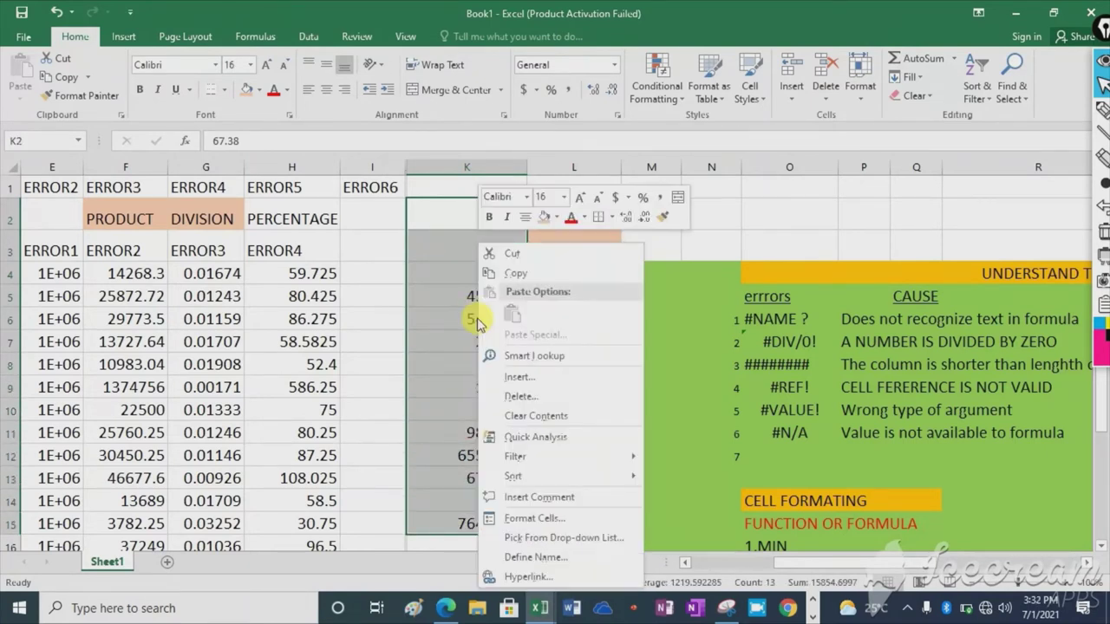
pyautogui.click(535, 420)
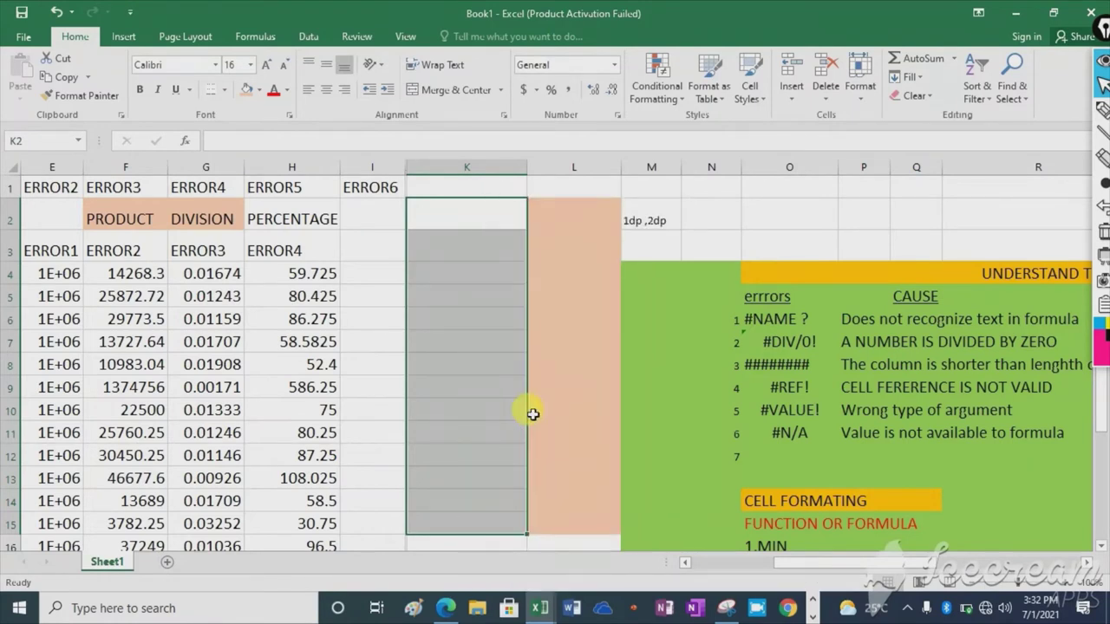
pyautogui.click(373, 235)
pyautogui.click(447, 219)
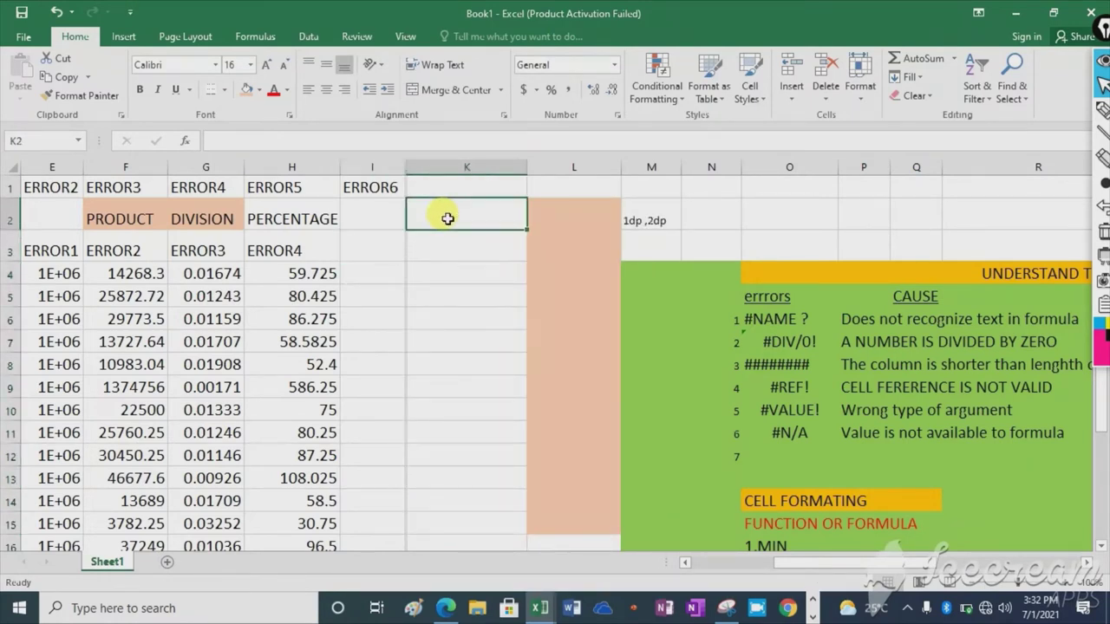
pyautogui.write('RO')
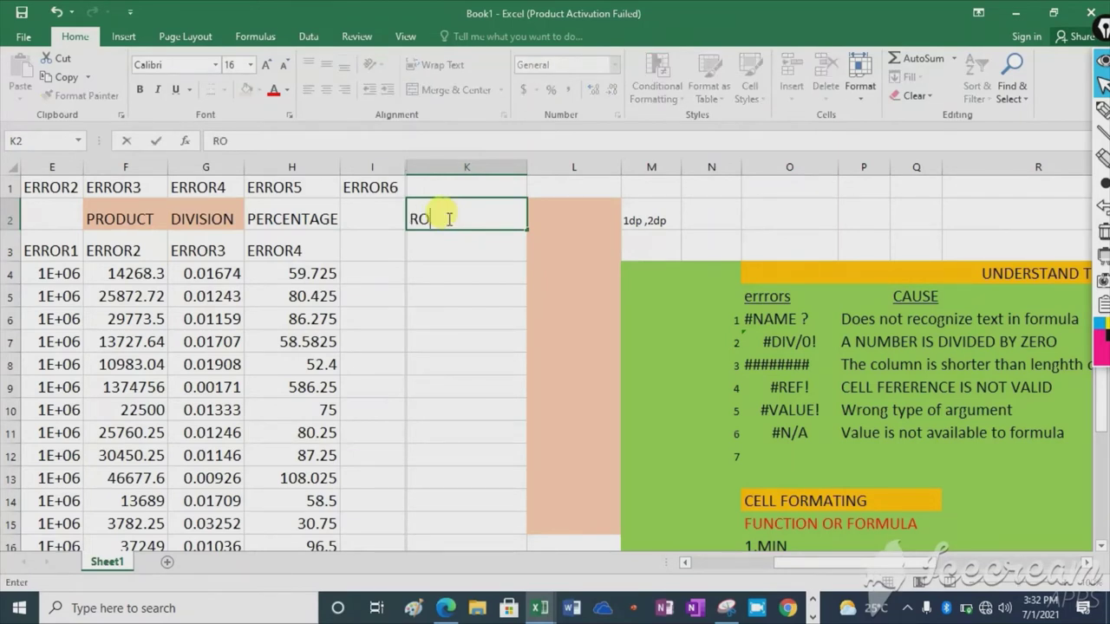
pyautogui.write('UND')
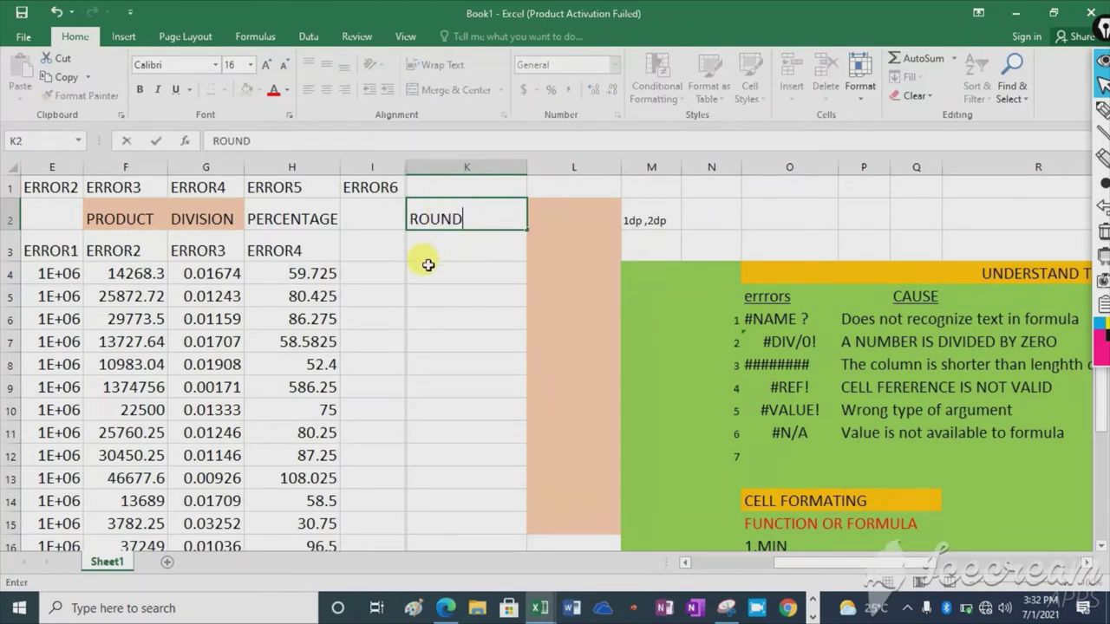
pyautogui.click(427, 264)
# Delete the ERROR4 label from H3
pyautogui.moveTo(302, 274); pyautogui.dragTo(323, 496)
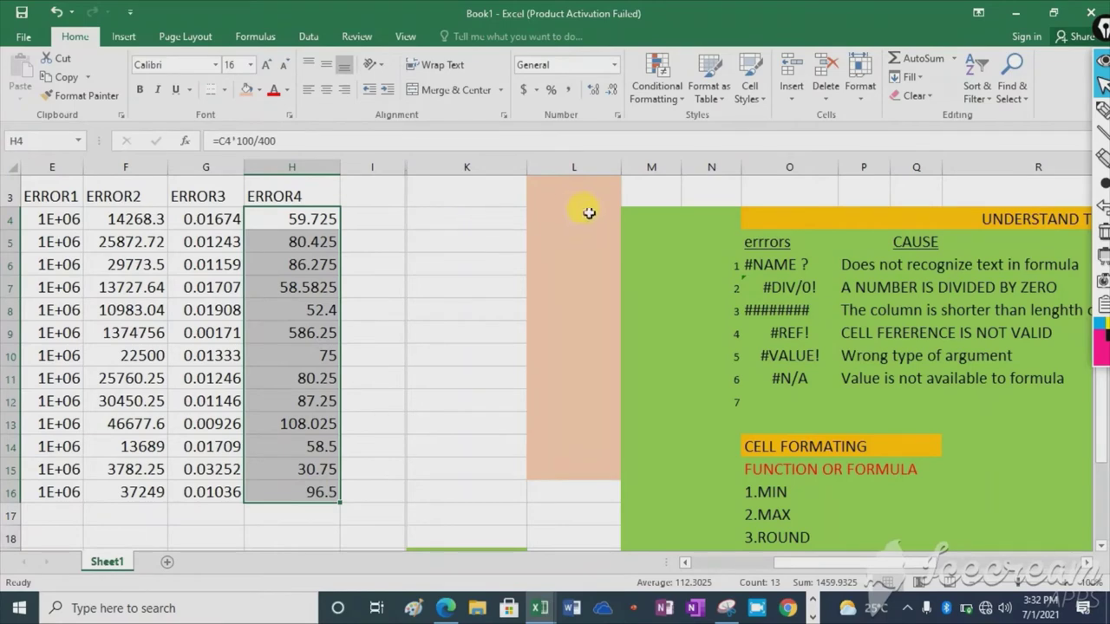
pyautogui.moveTo(1102, 390); pyautogui.dragTo(1103, 381)
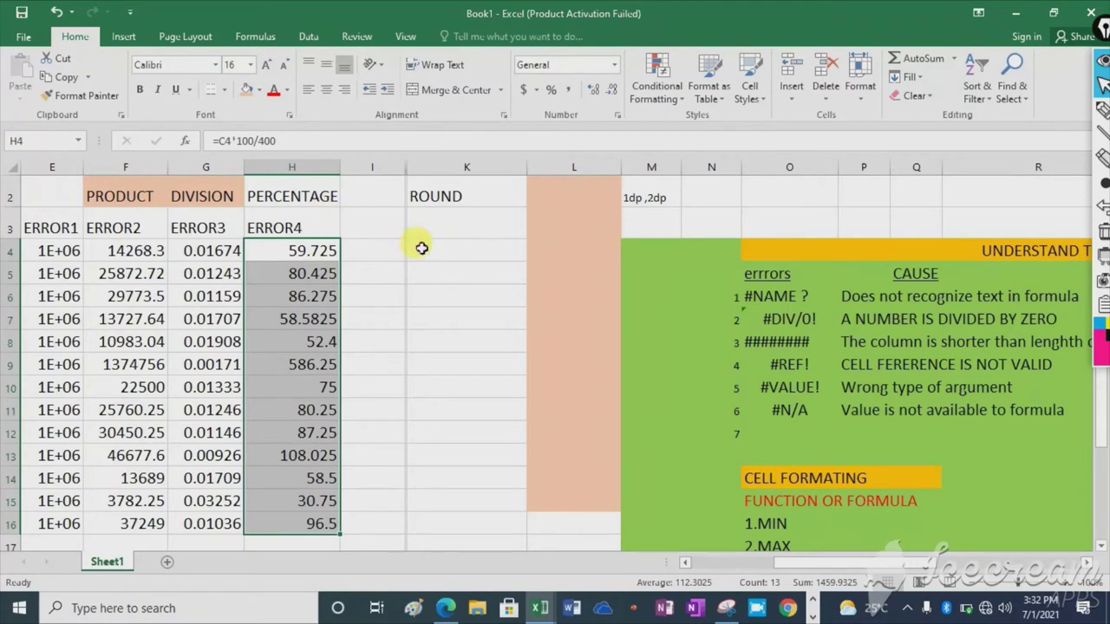
pyautogui.click(293, 227)
pyautogui.press('BackSpace')
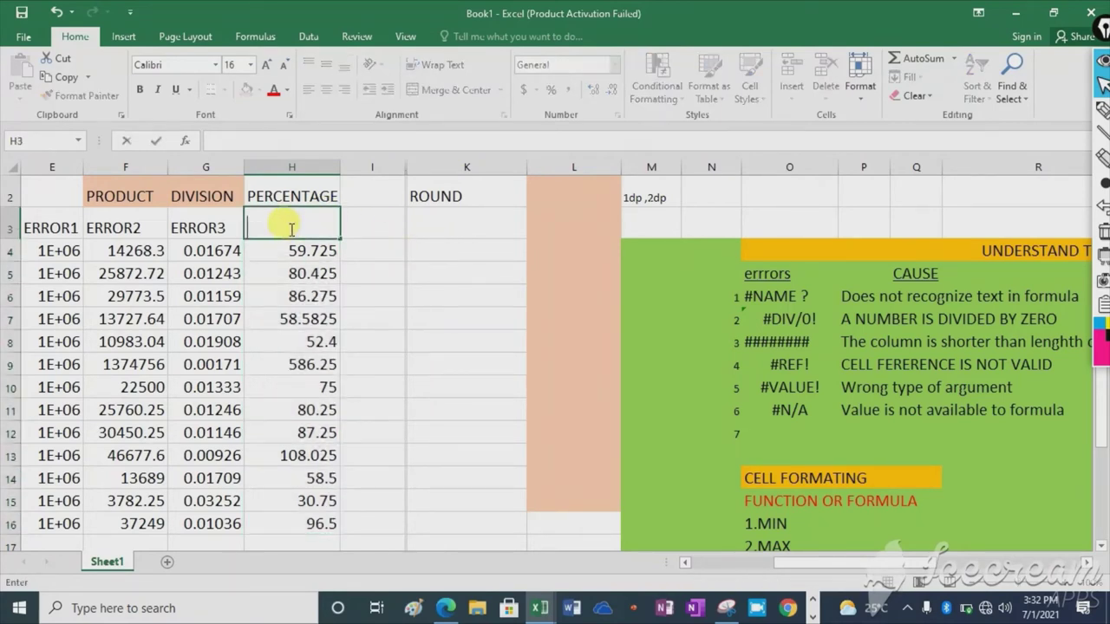
pyautogui.click(463, 227)
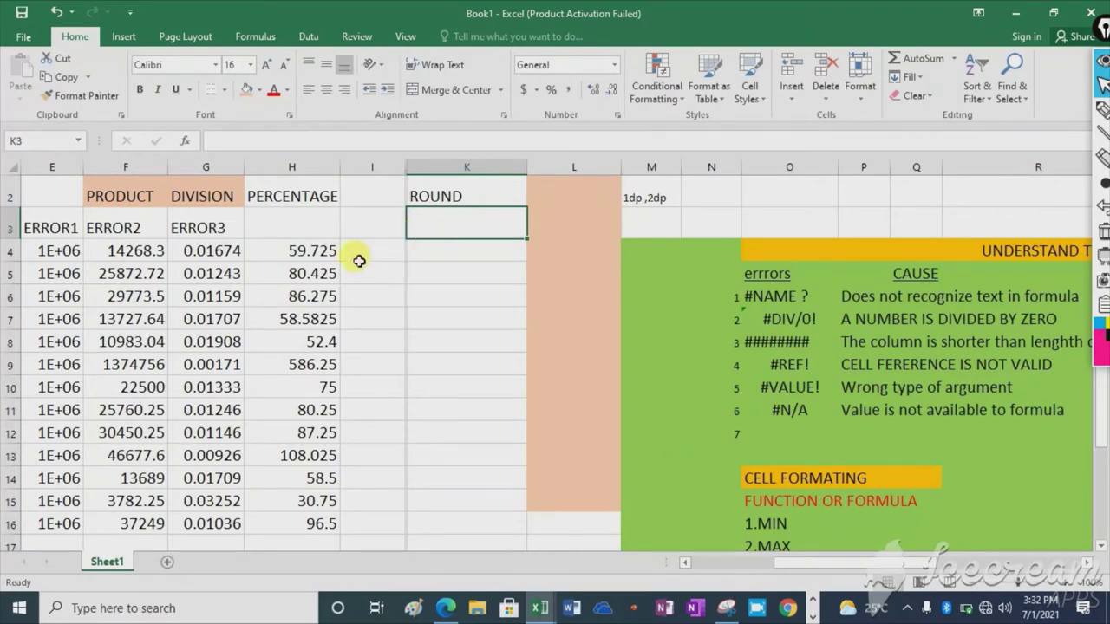
pyautogui.click(427, 253)
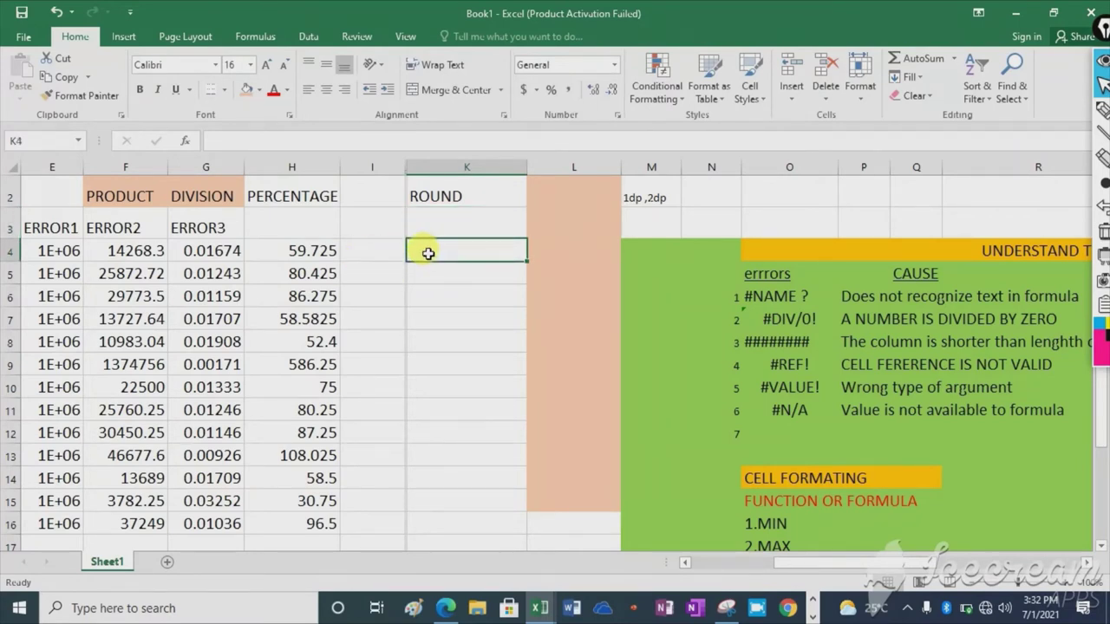
# Enter =ROUND(H4,1) in K4 to show 59.7, with the note 1dp in L4
pyautogui.write('=')
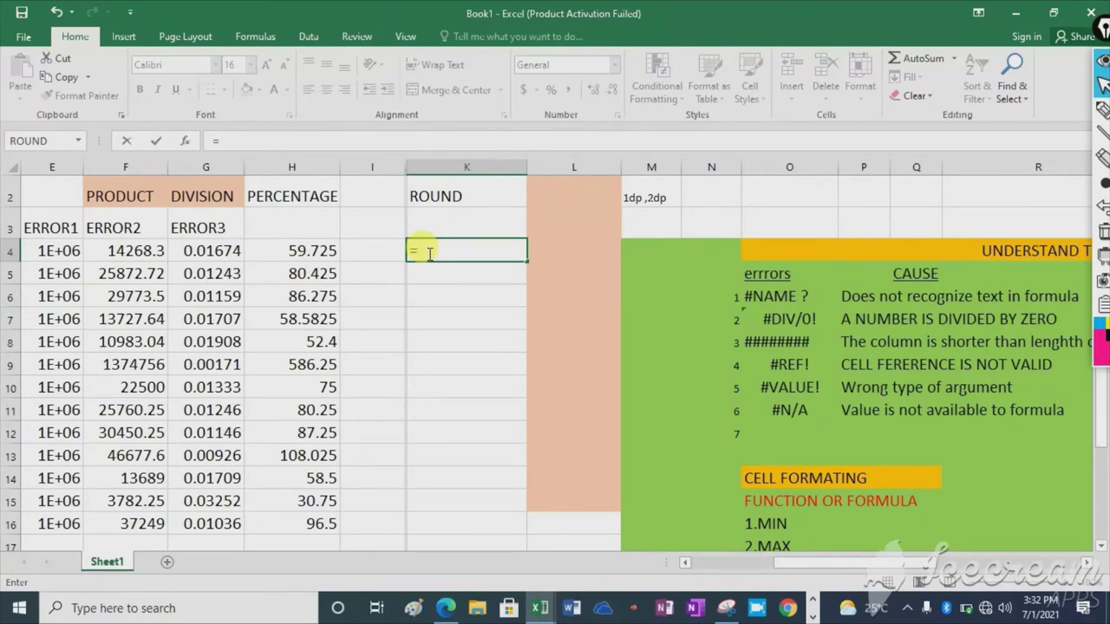
pyautogui.write('r')
pyautogui.press('BackSpace')
pyautogui.write('round(')
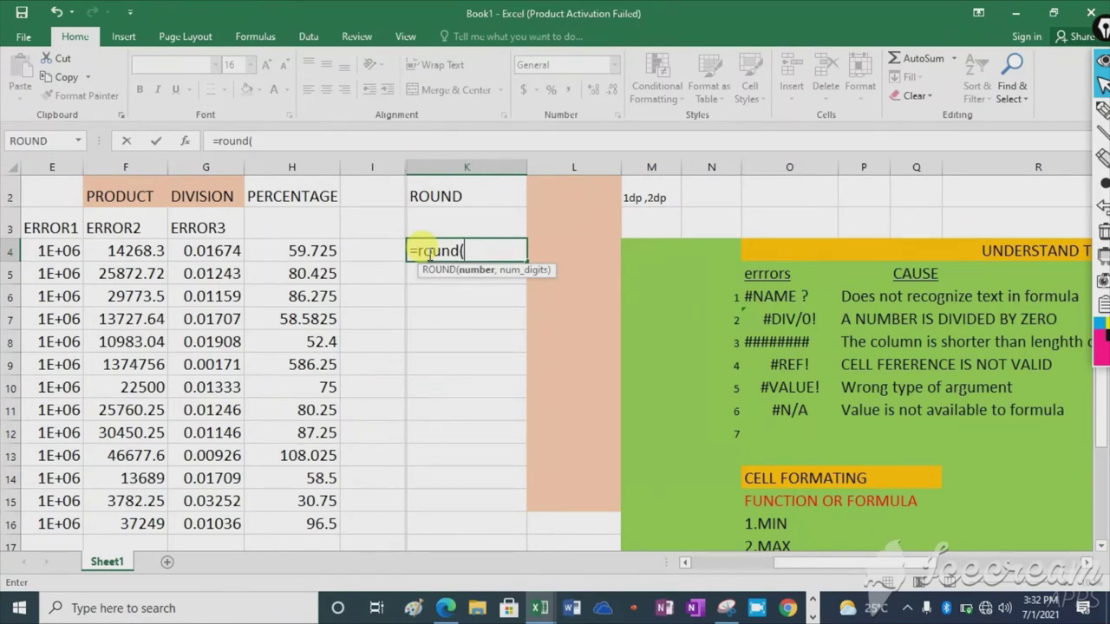
pyautogui.click(320, 251)
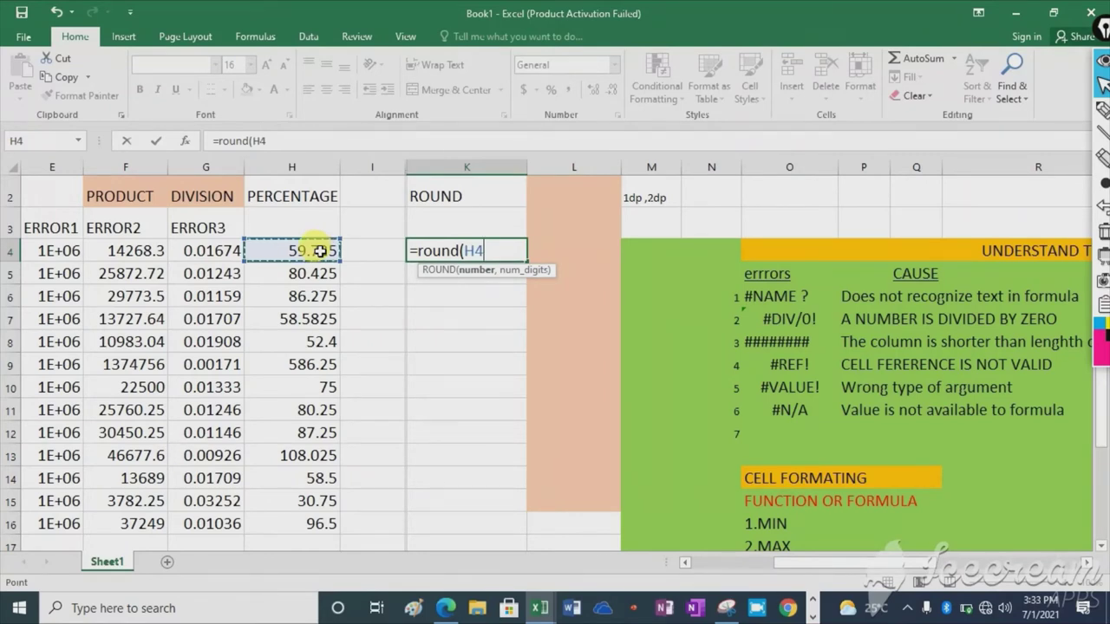
pyautogui.write(',1')
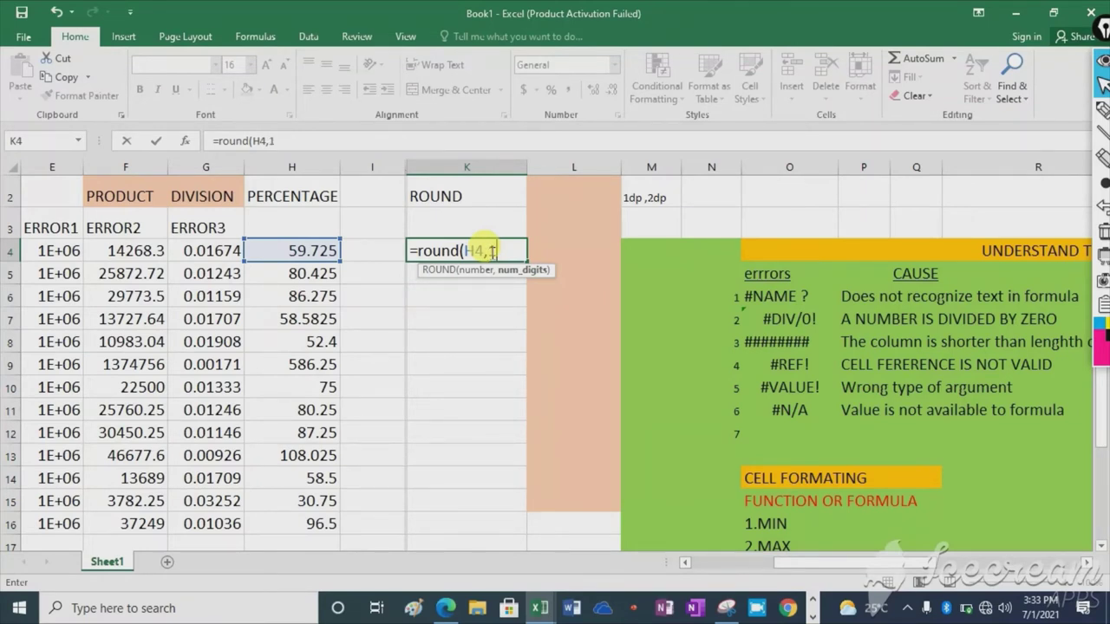
pyautogui.write(')')
pyautogui.click(563, 250)
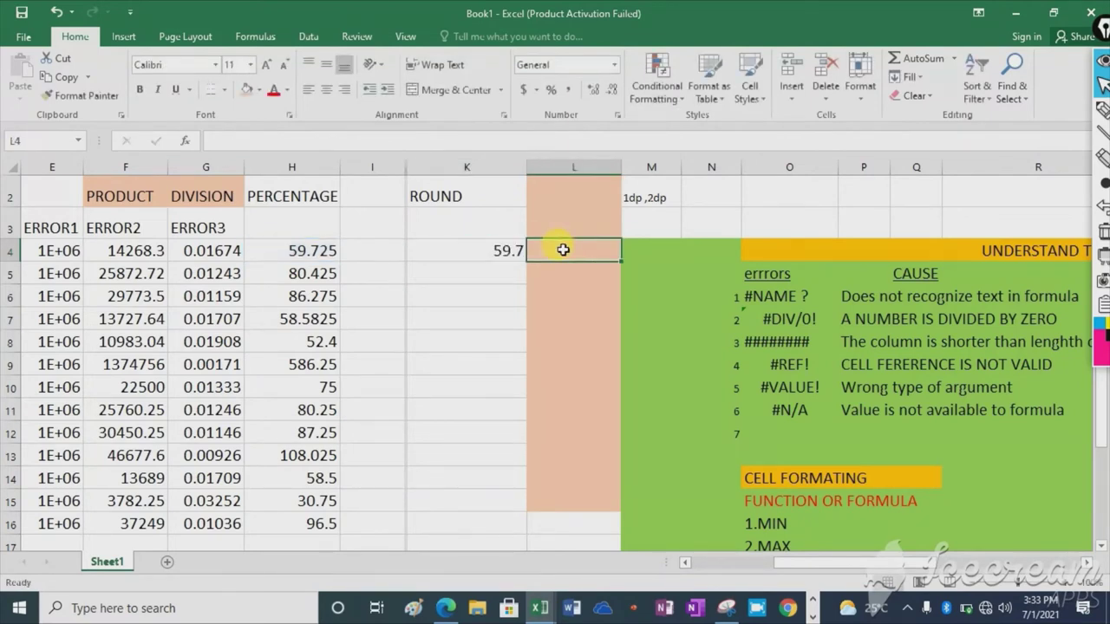
pyautogui.write('1dp')
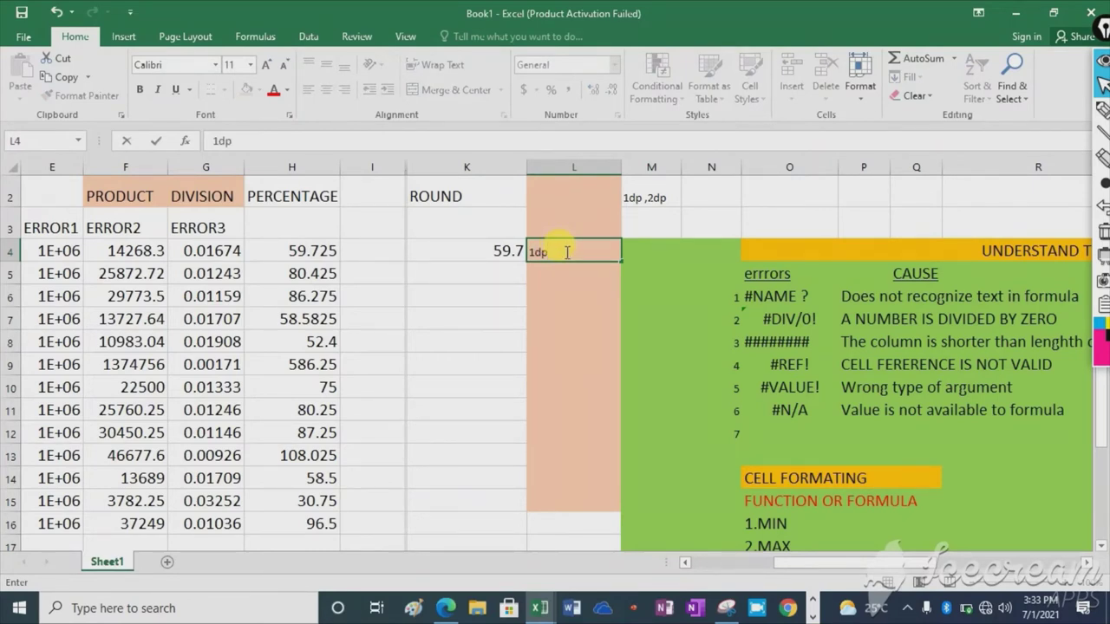
pyautogui.click(506, 250)
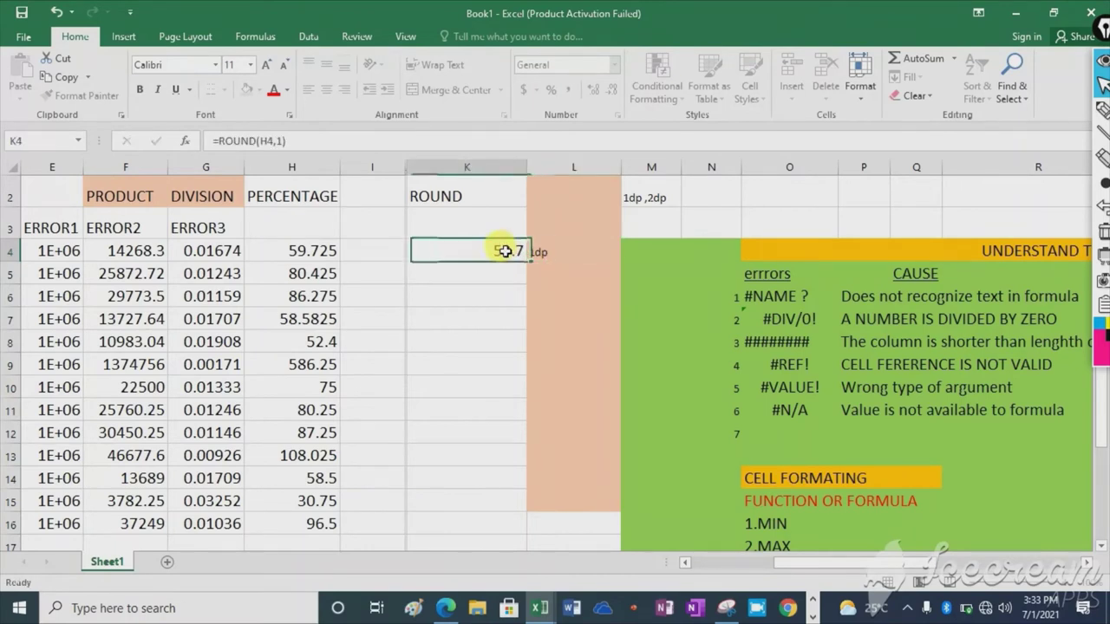
pyautogui.click(299, 250)
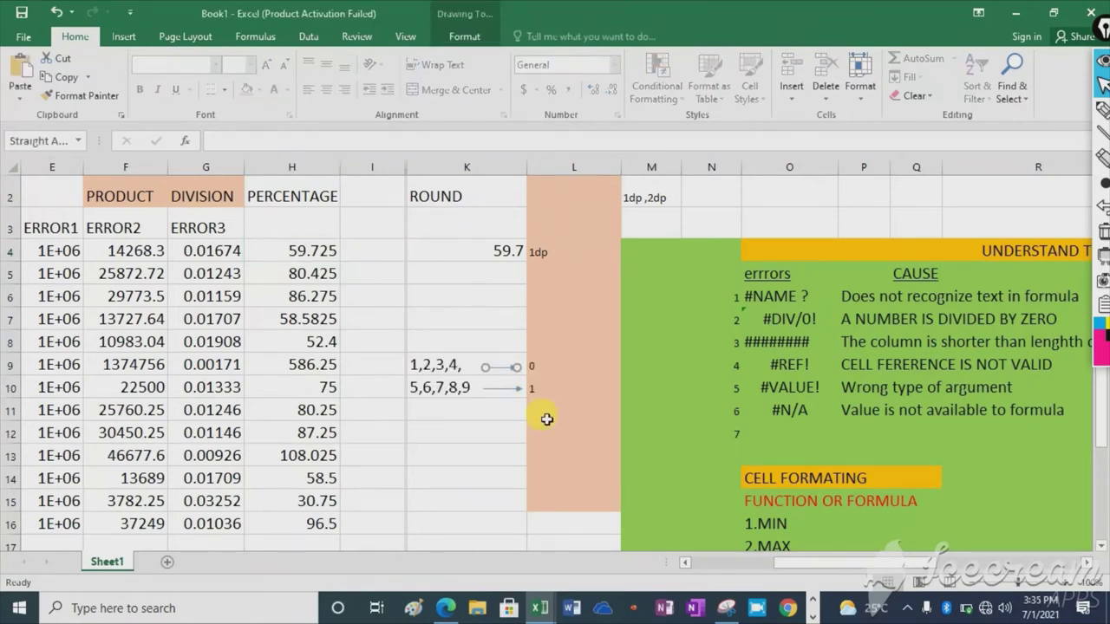
# Drag the K9 rounding-rule note down toward K10
pyautogui.click(496, 428)
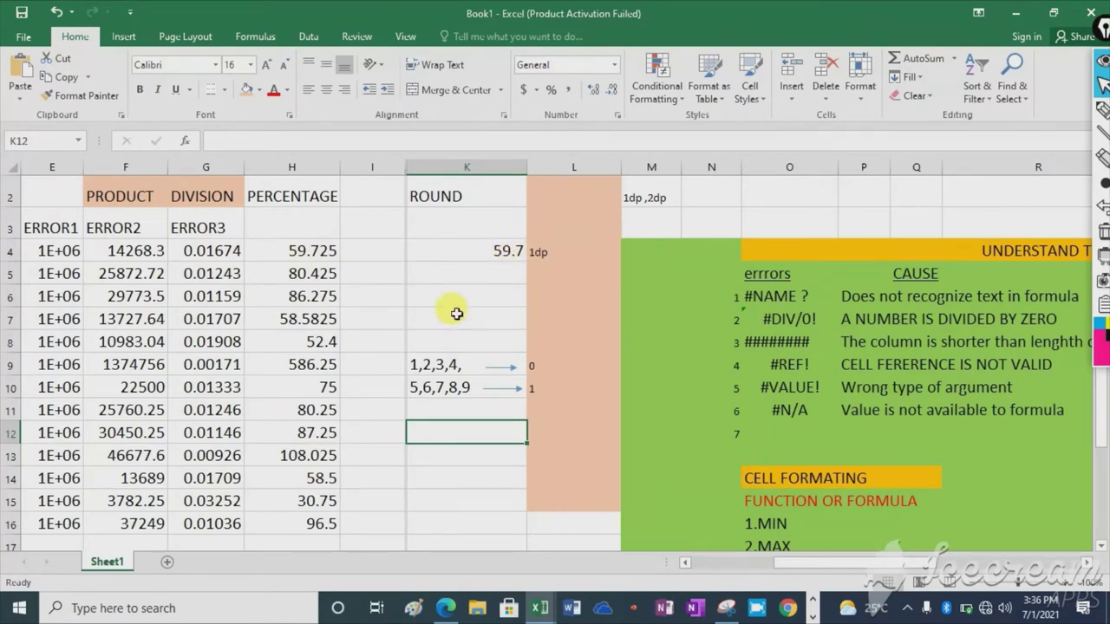
pyautogui.click(422, 364)
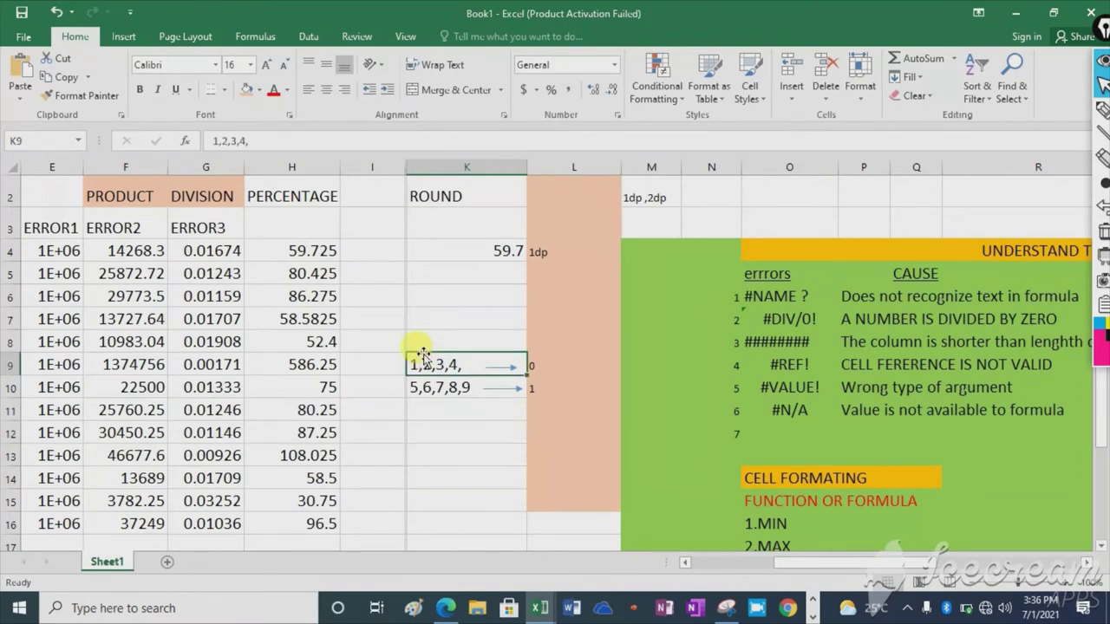
pyautogui.moveTo(423, 375); pyautogui.dragTo(428, 396)
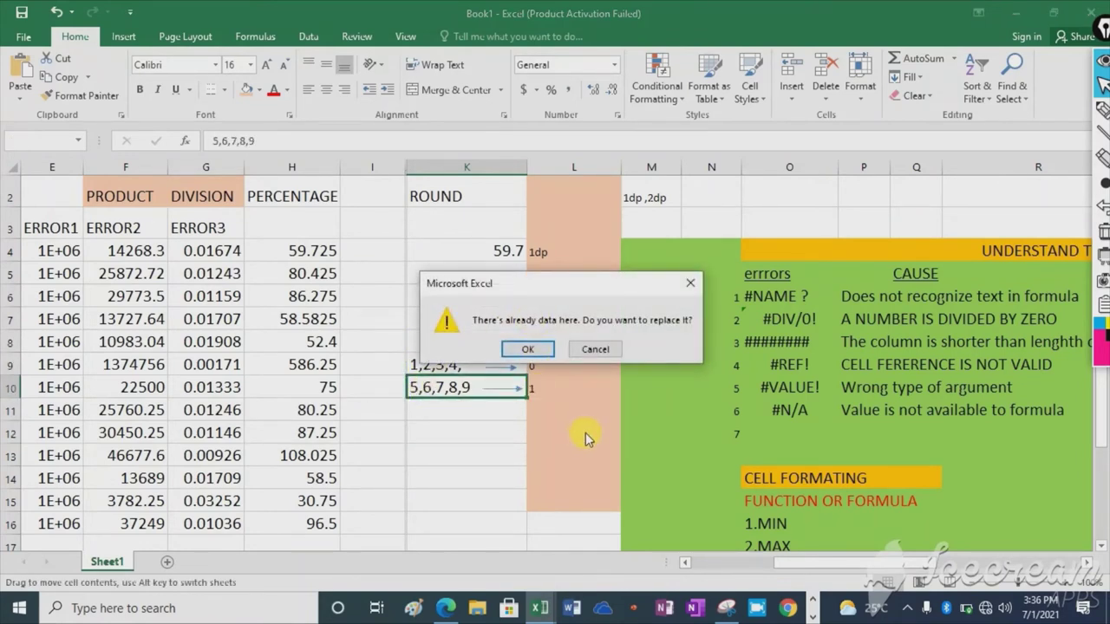
# Cancel the replace prompt and loop the K9:K10 rounding notes in pink highlighter
pyautogui.click(690, 283)
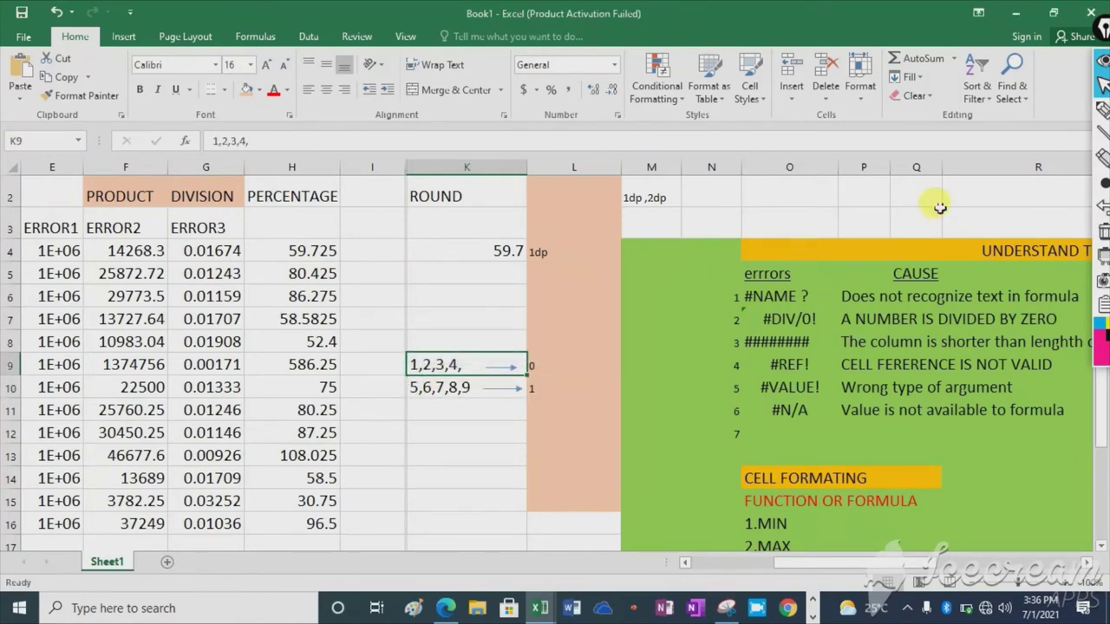
pyautogui.click(1099, 110)
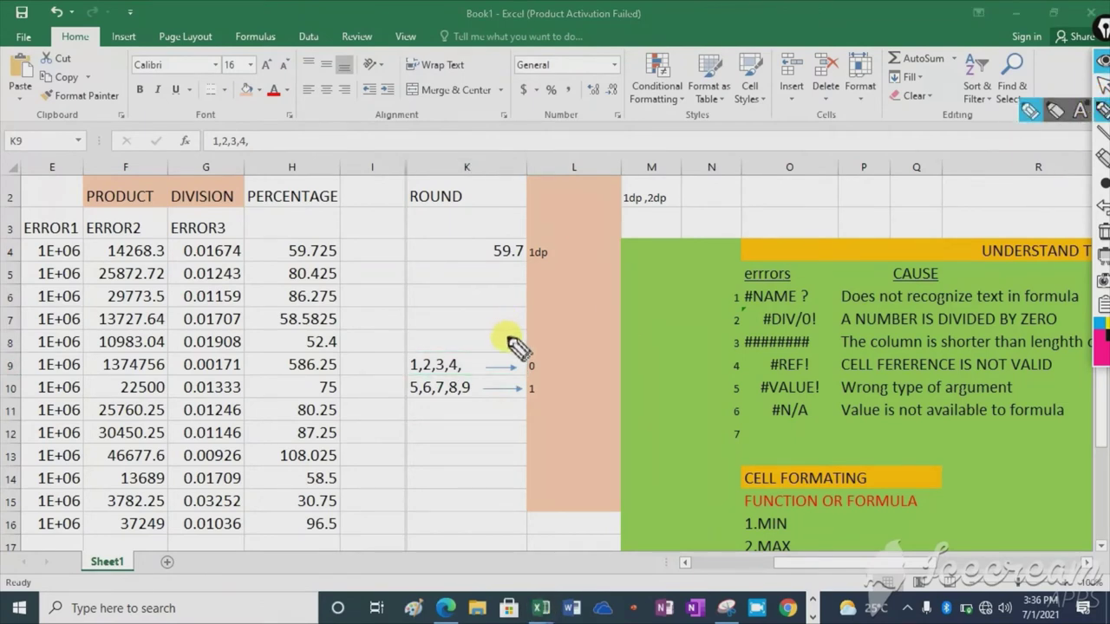
pyautogui.moveTo(488, 338)
pyautogui.mouseDown()
pyautogui.moveTo(499, 413)
pyautogui.moveTo(508, 344)
pyautogui.mouseUp()
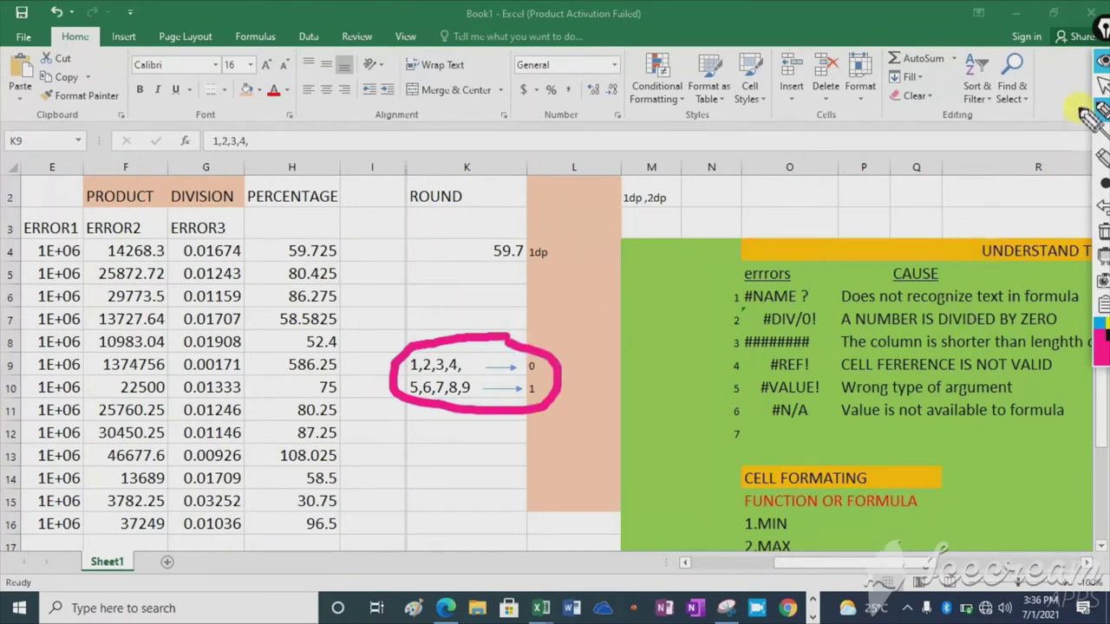
pyautogui.click(1101, 84)
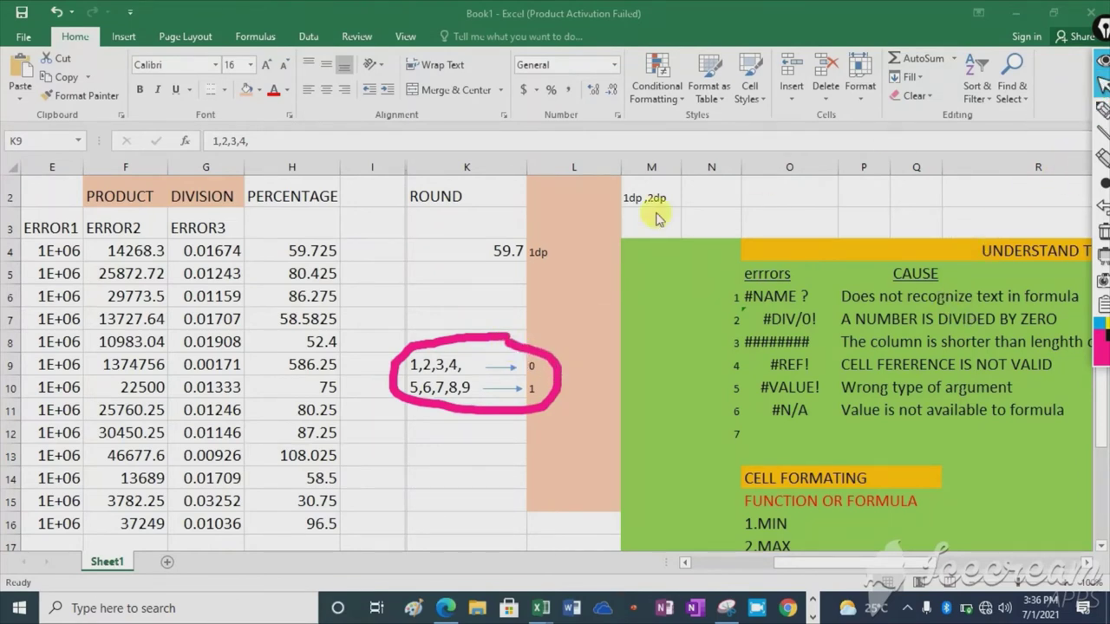
# Change K4's formula to =ROUND(H4,2) so it shows 59.73
pyautogui.click(512, 249)
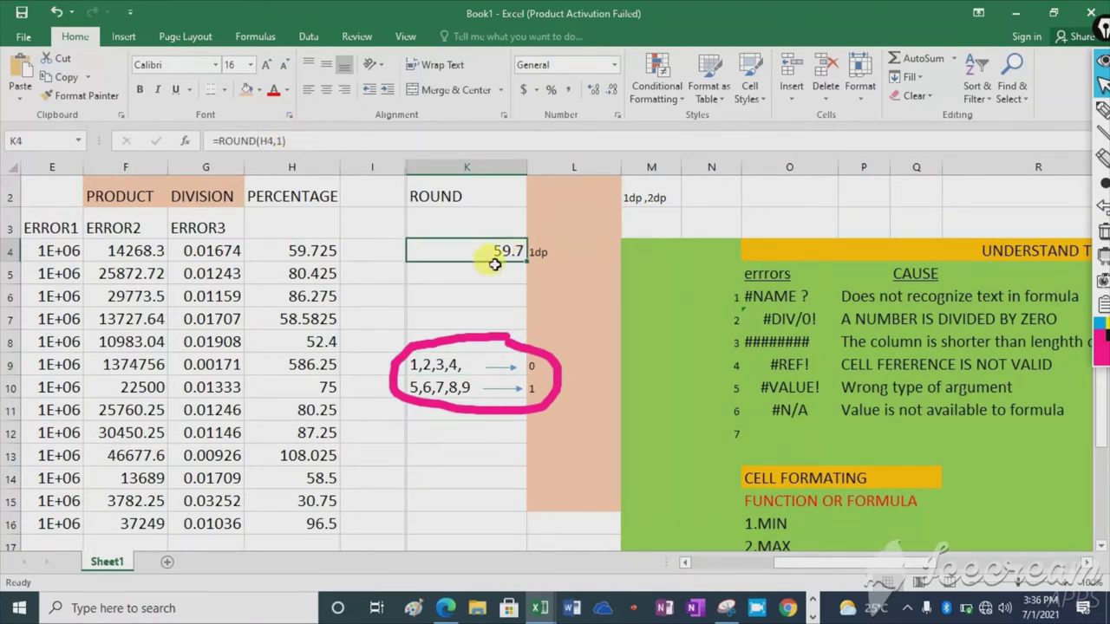
pyautogui.click(284, 140)
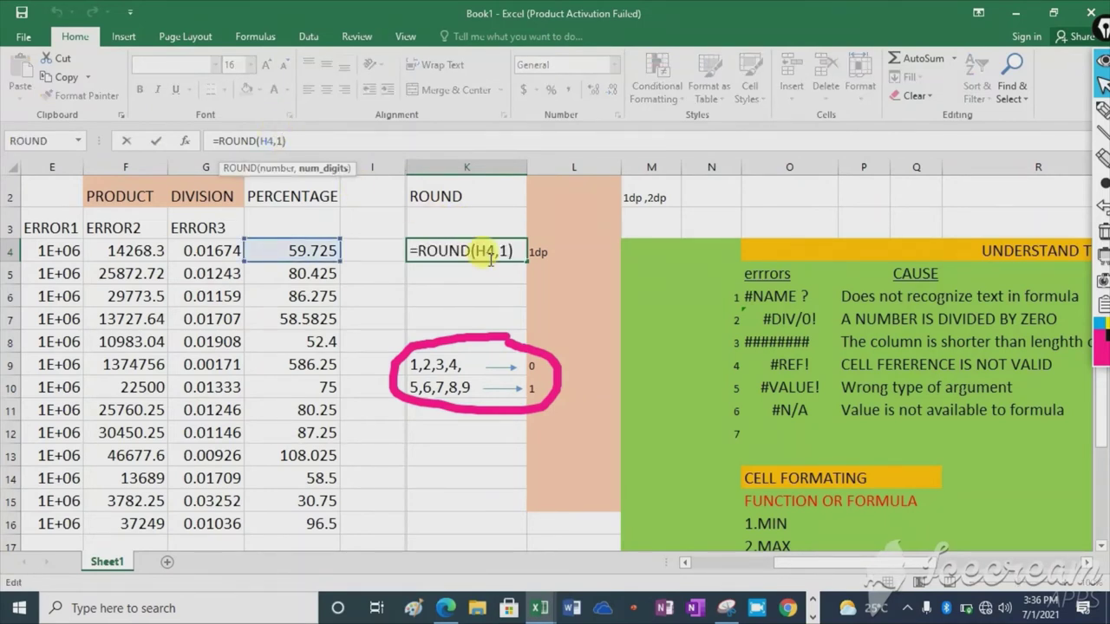
pyautogui.click(506, 251)
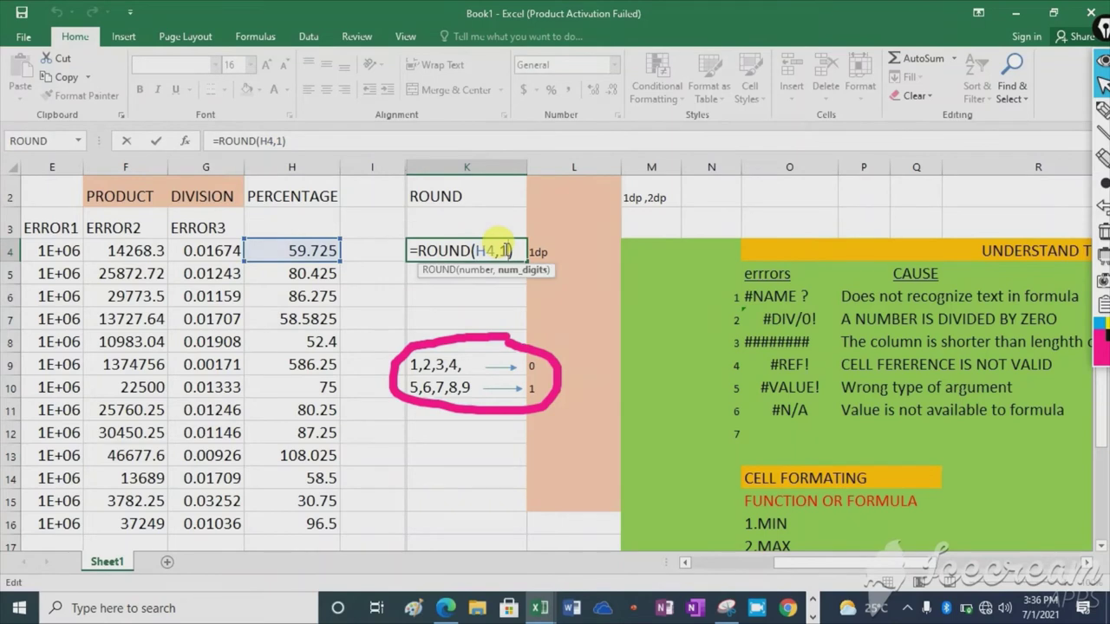
pyautogui.press('BackSpace')
pyautogui.write('2')
pyautogui.press('Return')
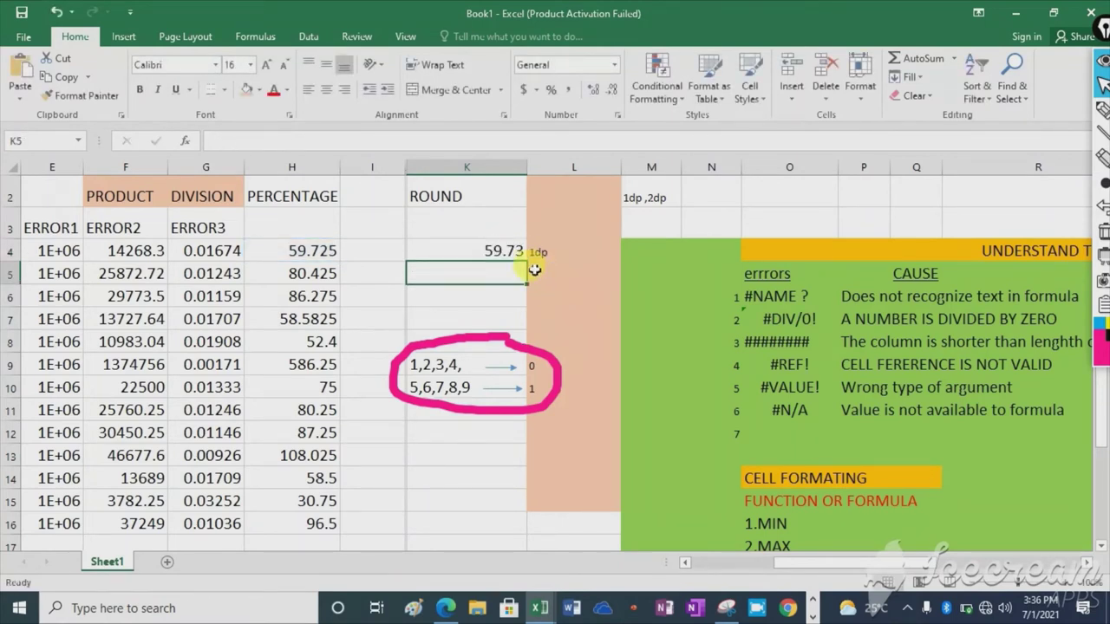
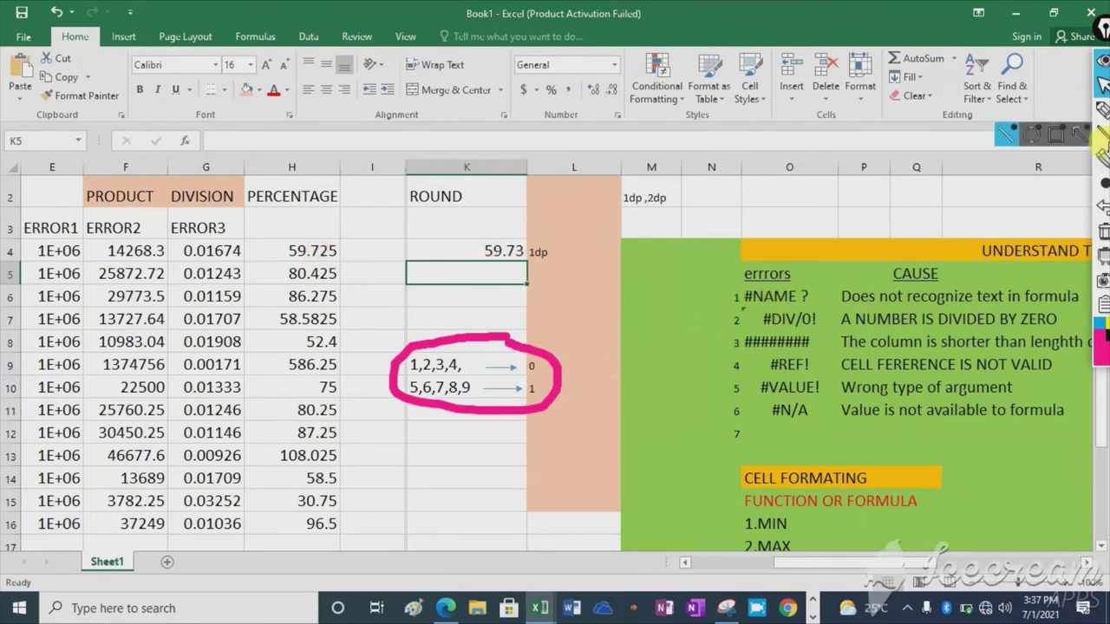
# Mark the 59.725 value in H4 with the on-screen pen, then clear the drawings
pyautogui.click(1103, 110)
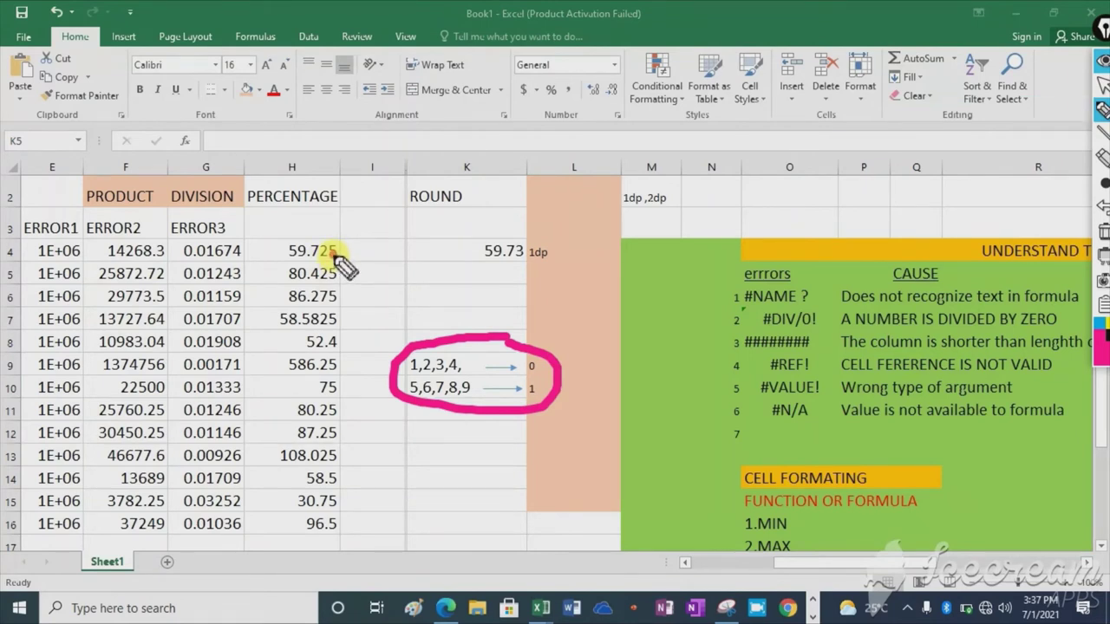
pyautogui.click(333, 259)
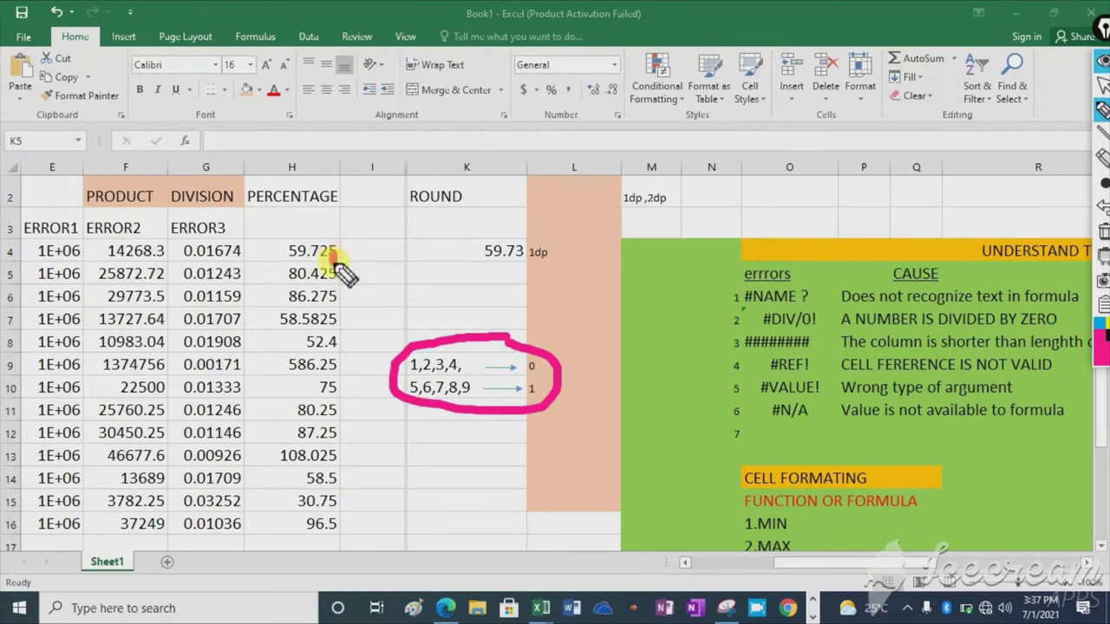
pyautogui.click(1101, 111)
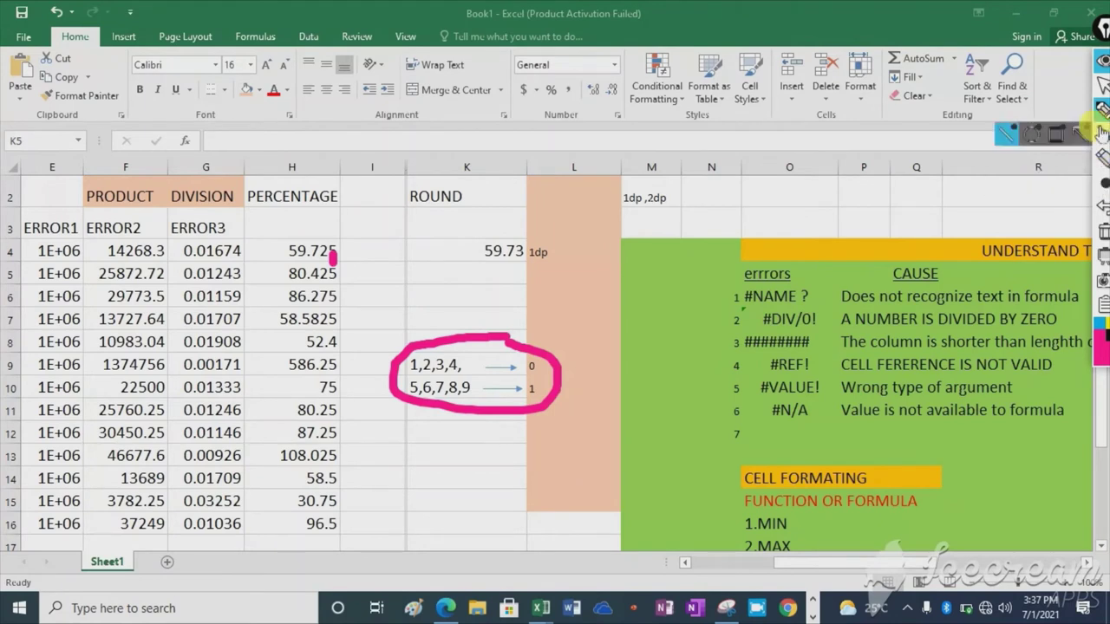
pyautogui.click(1102, 218)
pyautogui.click(1103, 183)
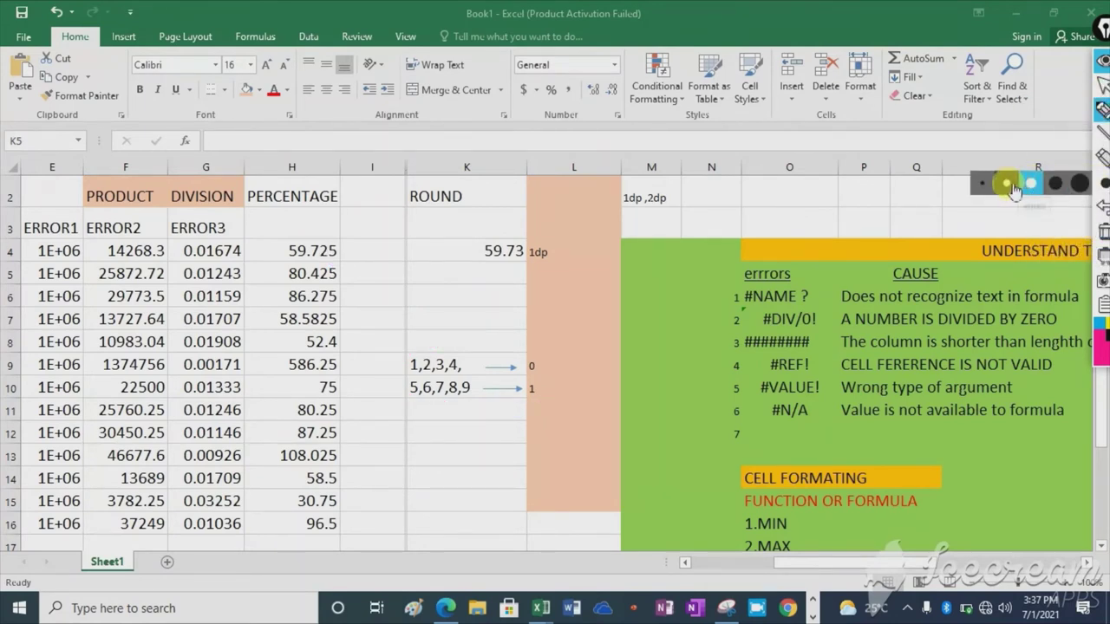
pyautogui.click(982, 183)
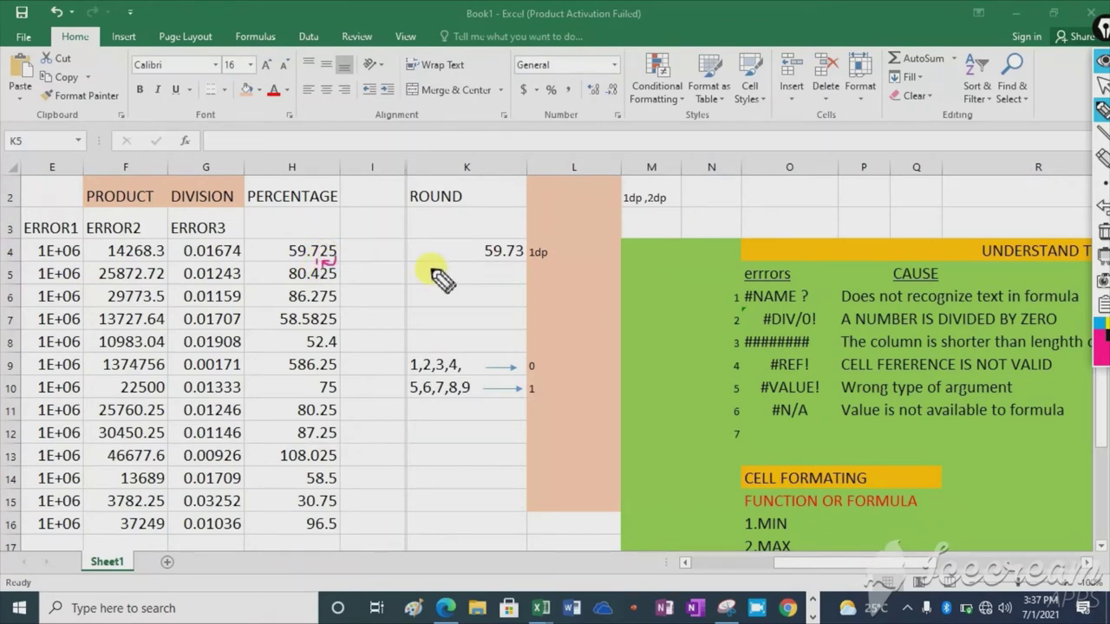
pyautogui.click(1102, 85)
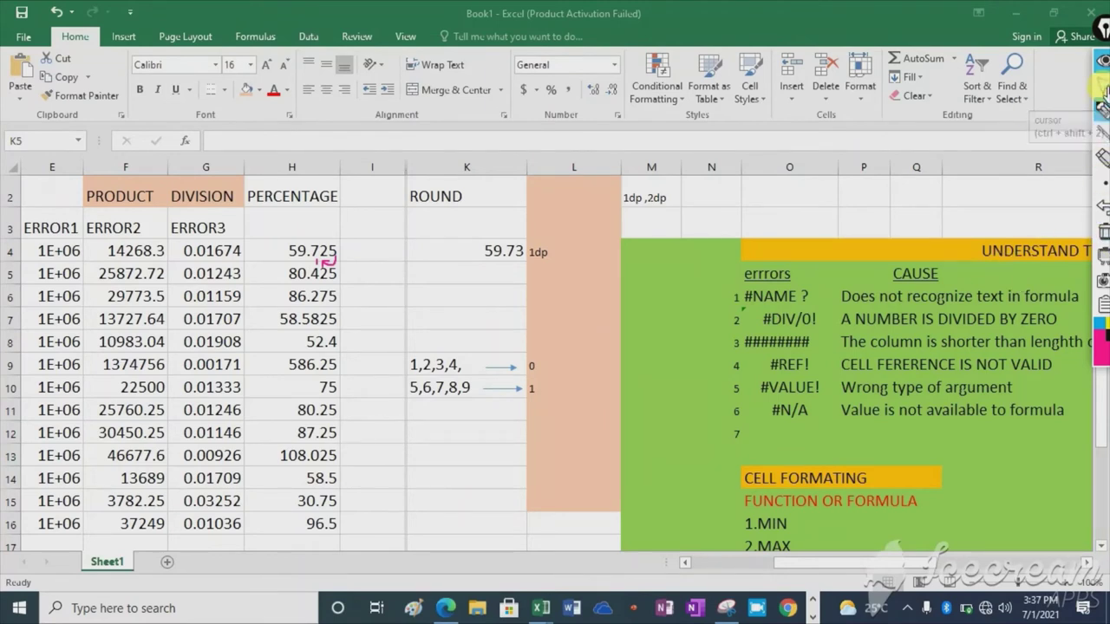
# Change K4's formula to =ROUND(H4,0) so it shows 60
pyautogui.click(506, 248)
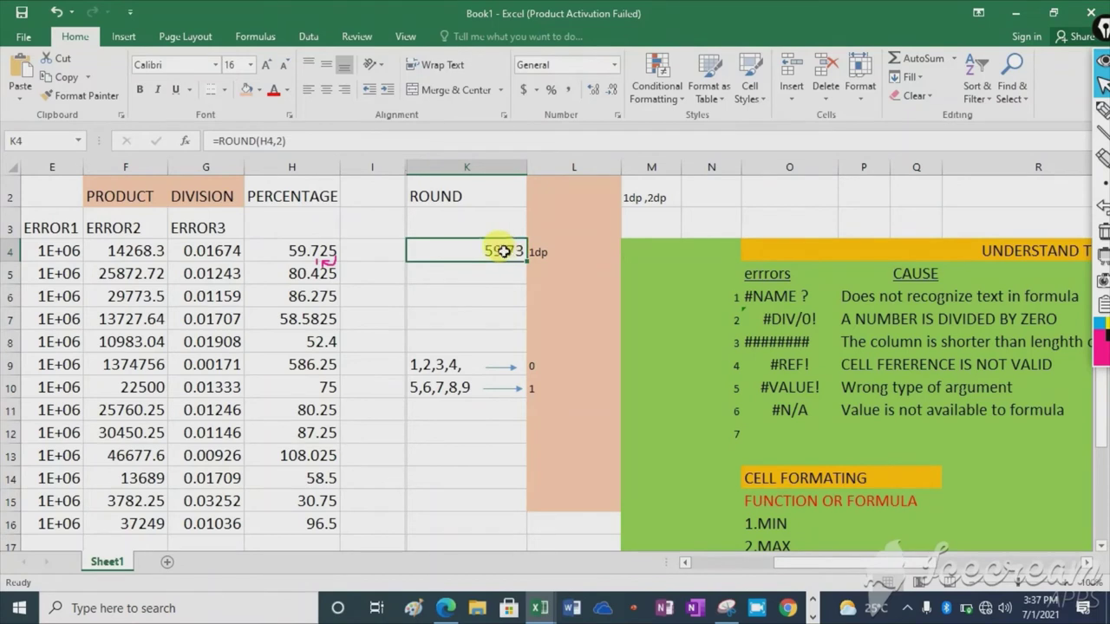
pyautogui.doubleClick(506, 252)
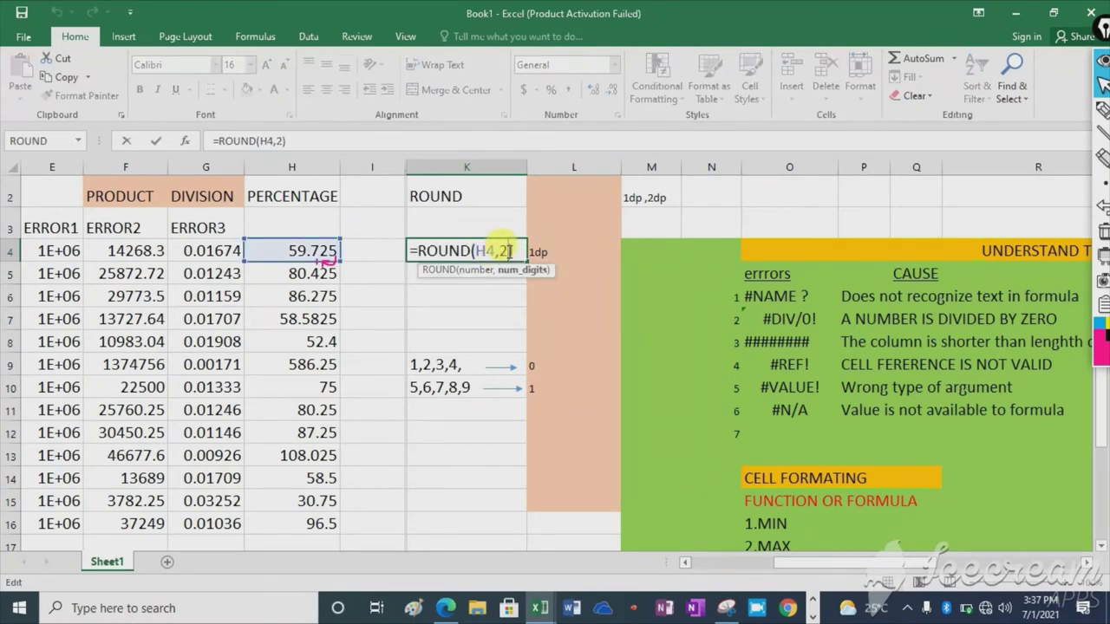
pyautogui.press('BackSpace')
pyautogui.write('0')
pyautogui.press('Return')
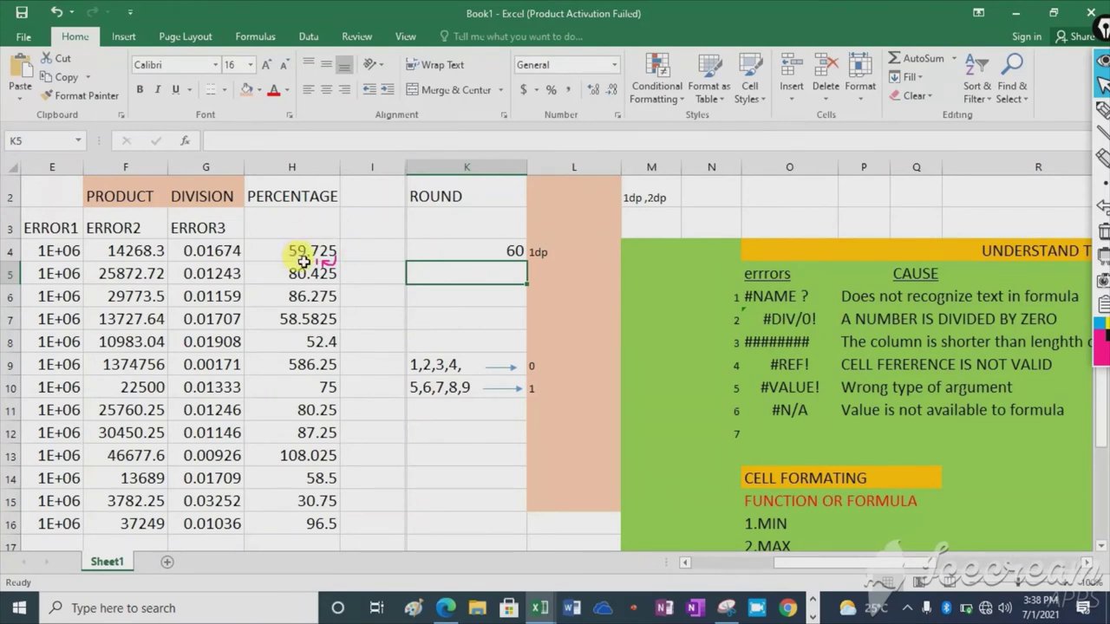
# Copy K4's ROUND formula down to K16 and delete the arrow shape near K10
pyautogui.click(515, 251)
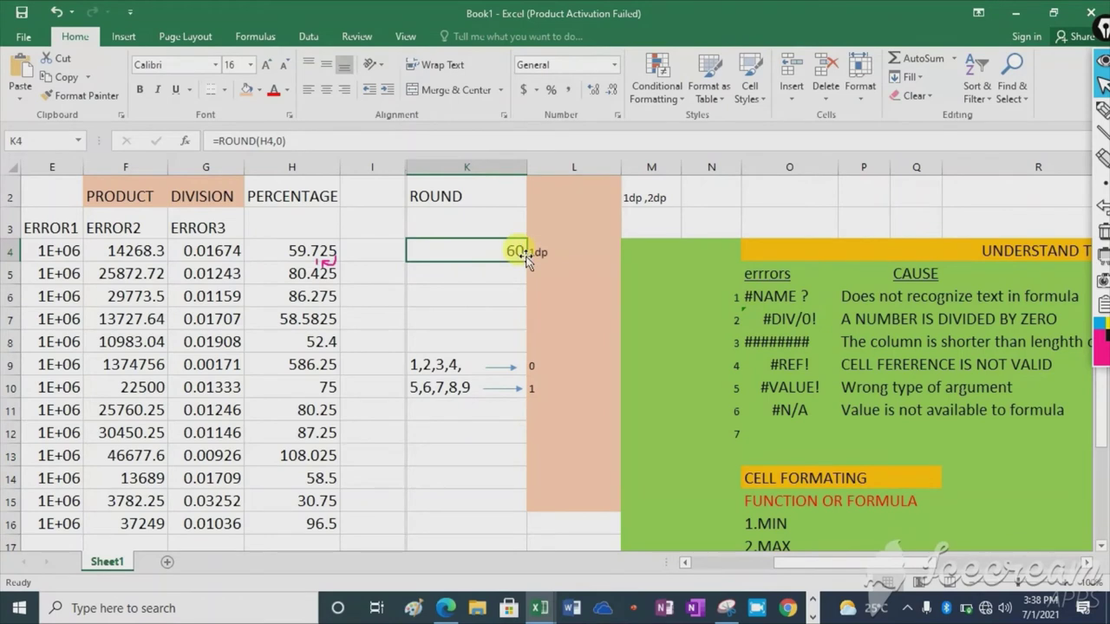
pyautogui.moveTo(525, 261); pyautogui.dragTo(511, 541)
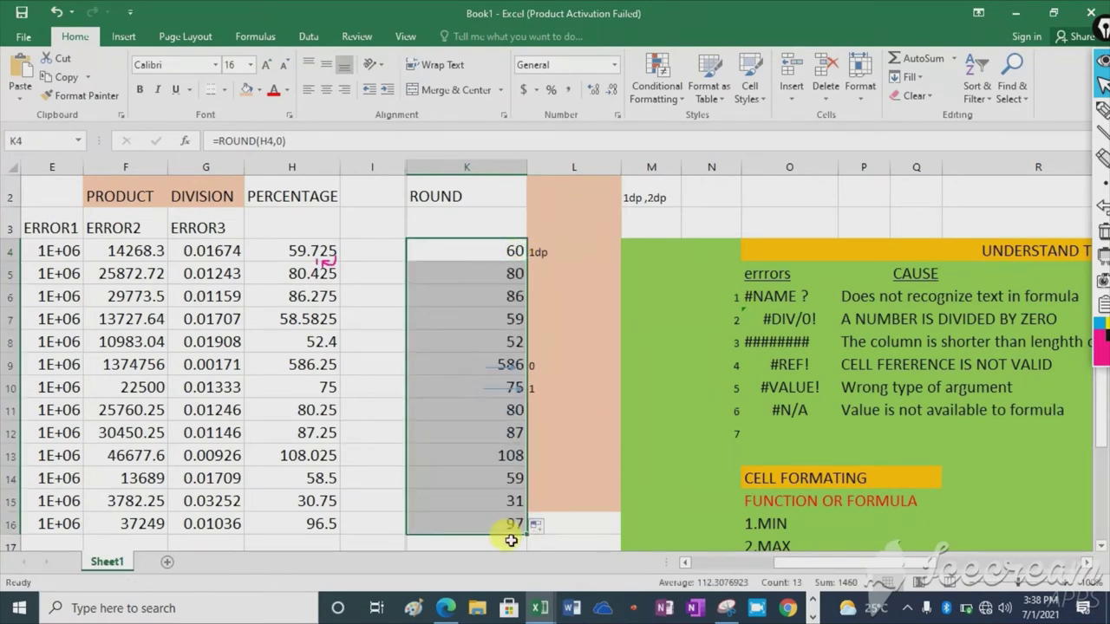
pyautogui.click(567, 432)
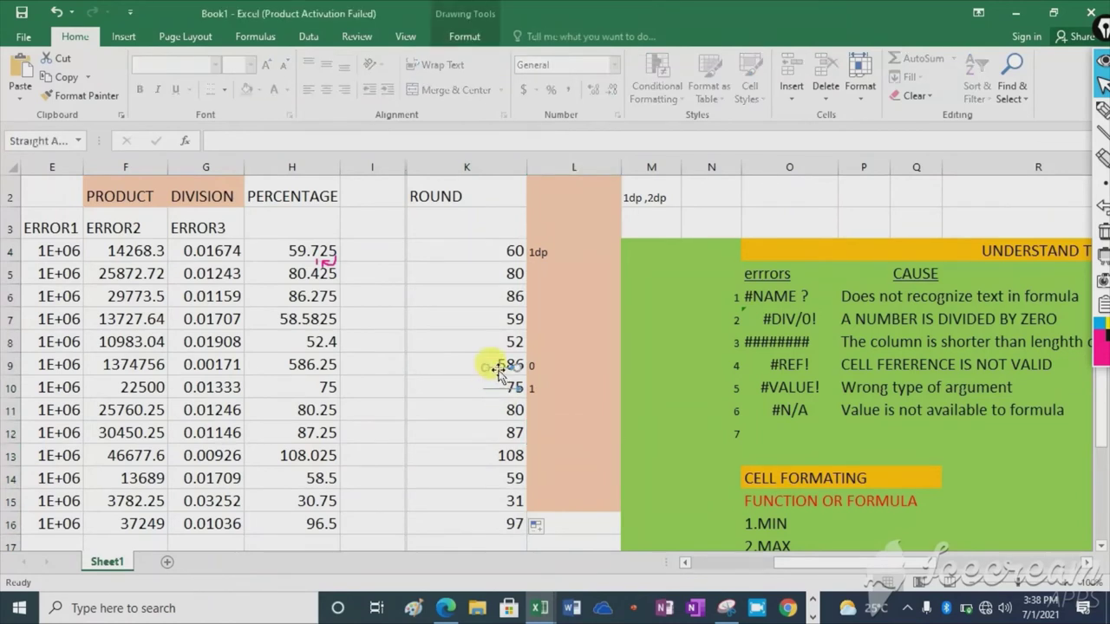
pyautogui.click(502, 390)
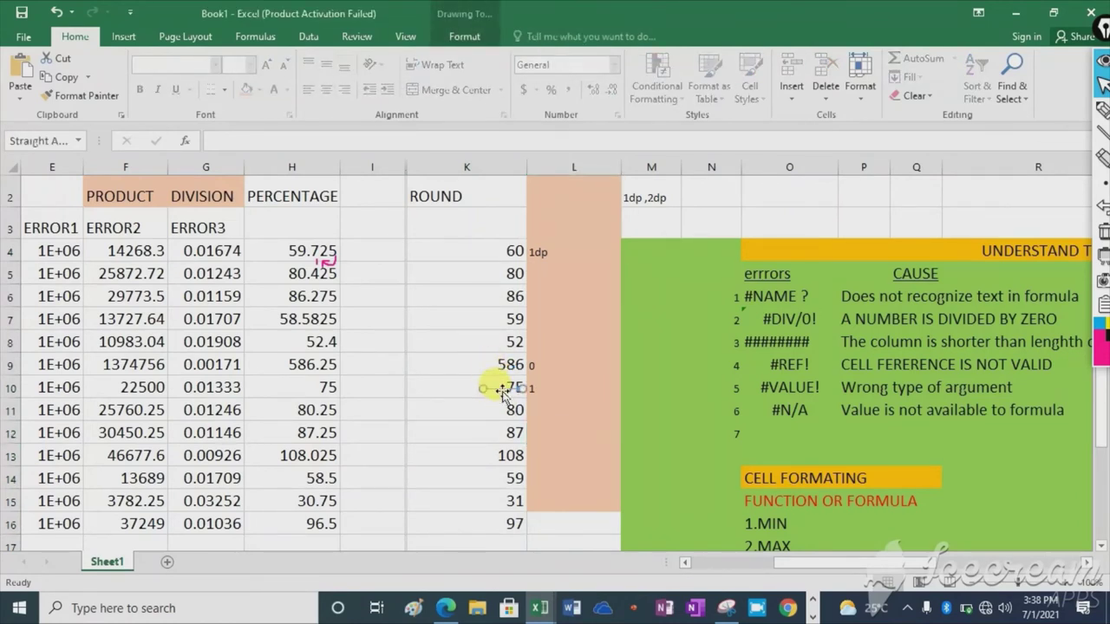
pyautogui.press('Delete')
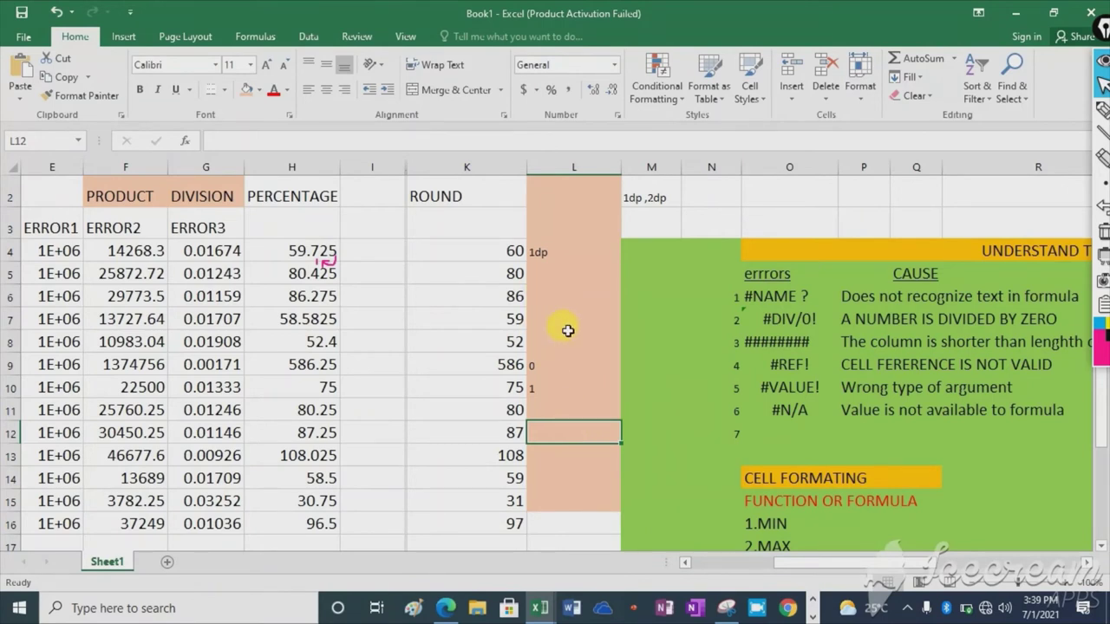
# Change the label in L4 to 0dp
pyautogui.click(517, 252)
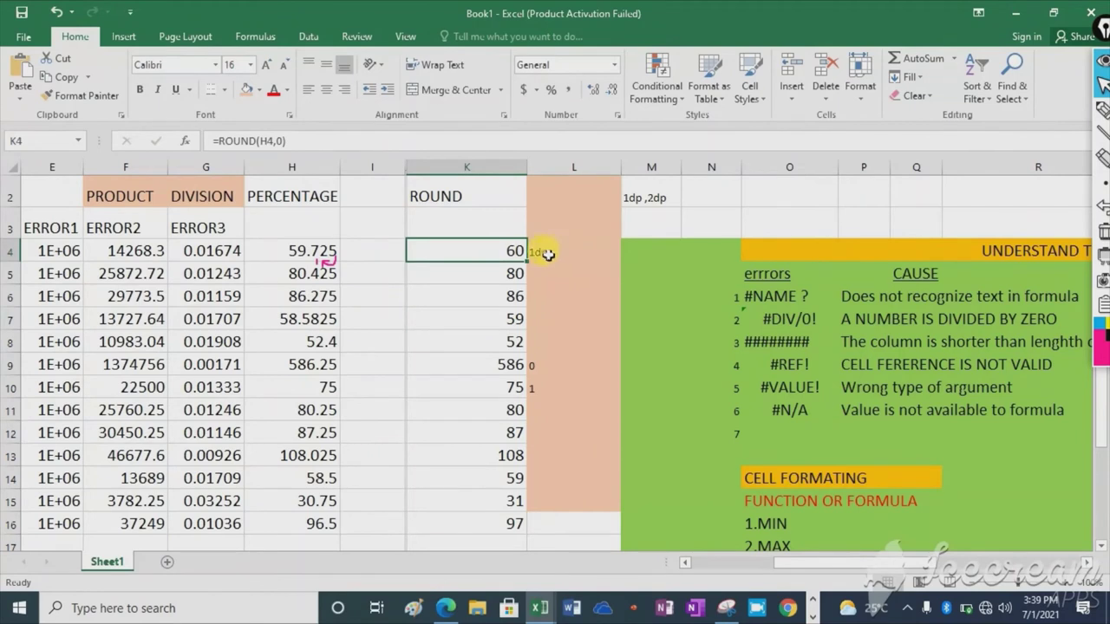
pyautogui.click(541, 253)
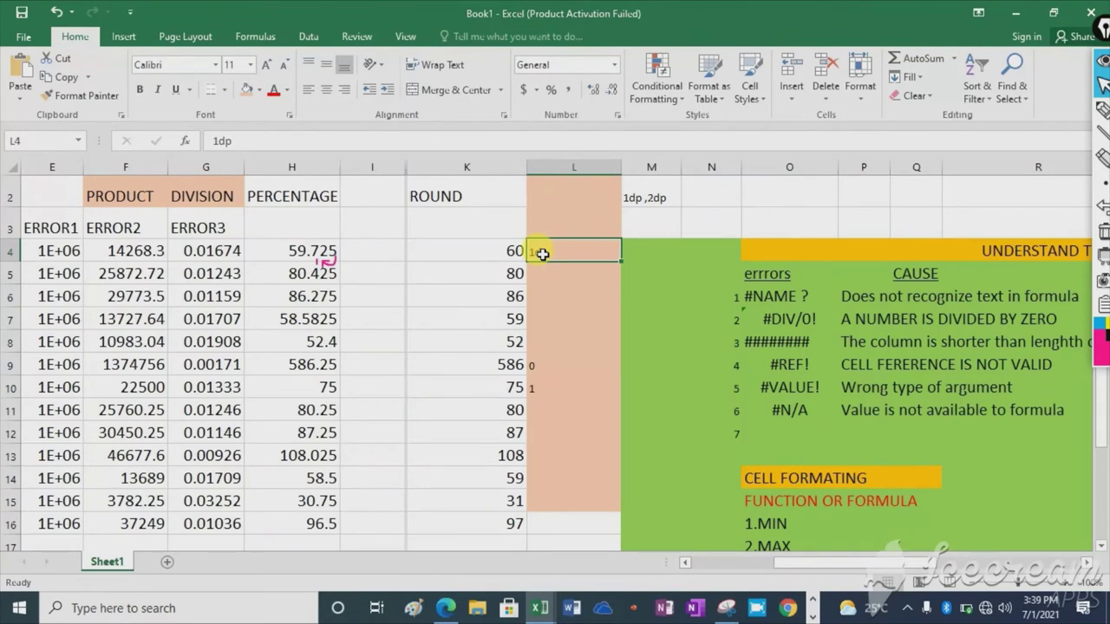
pyautogui.write('0')
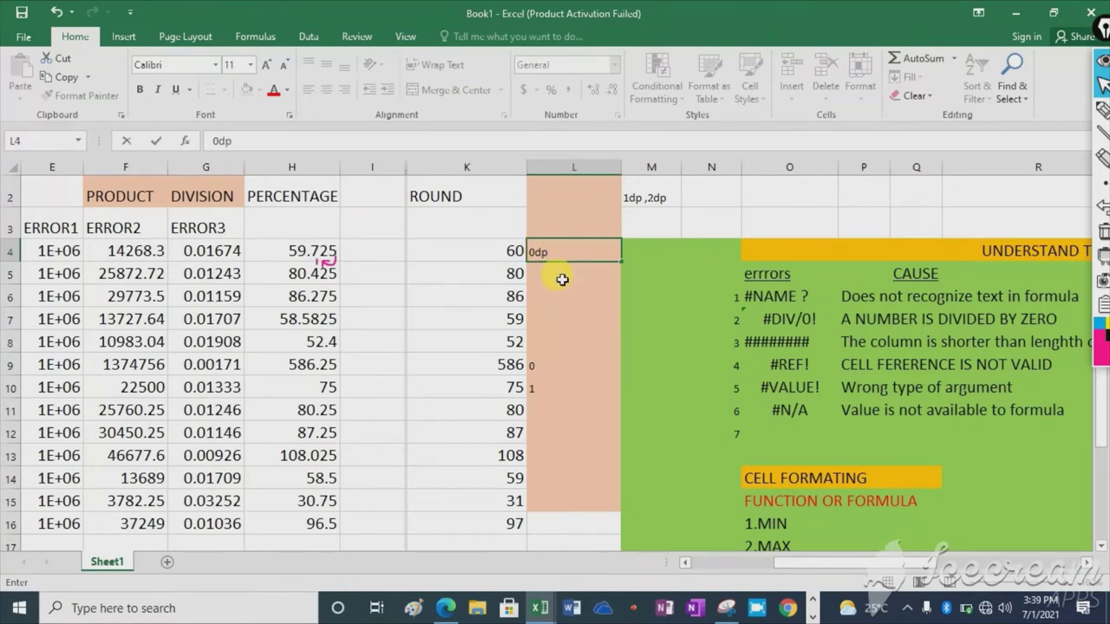
pyautogui.click(509, 249)
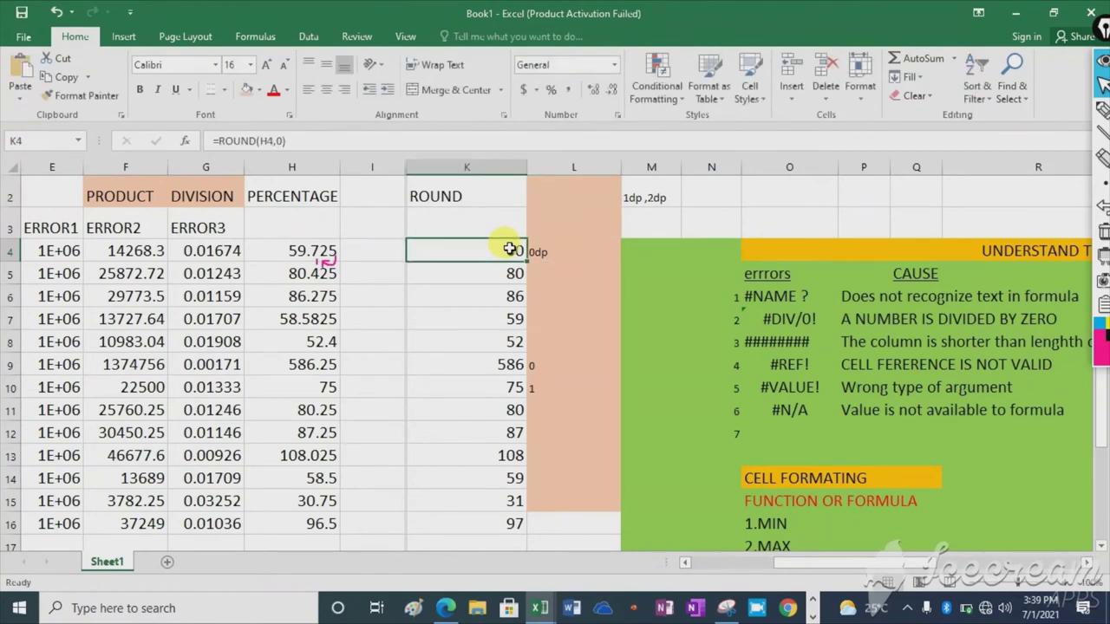
# Change K4 to =ROUND(H4,3) and relabel L4 as 3dp
pyautogui.doubleClick(507, 249)
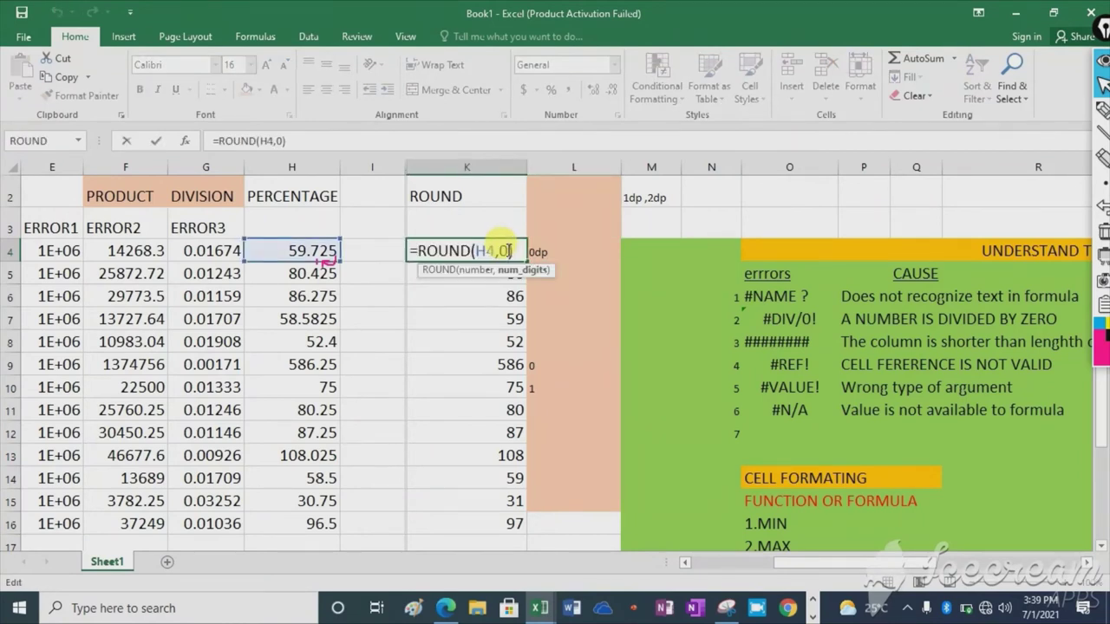
pyautogui.press('BackSpace')
pyautogui.write('3')
pyautogui.doubleClick(538, 251)
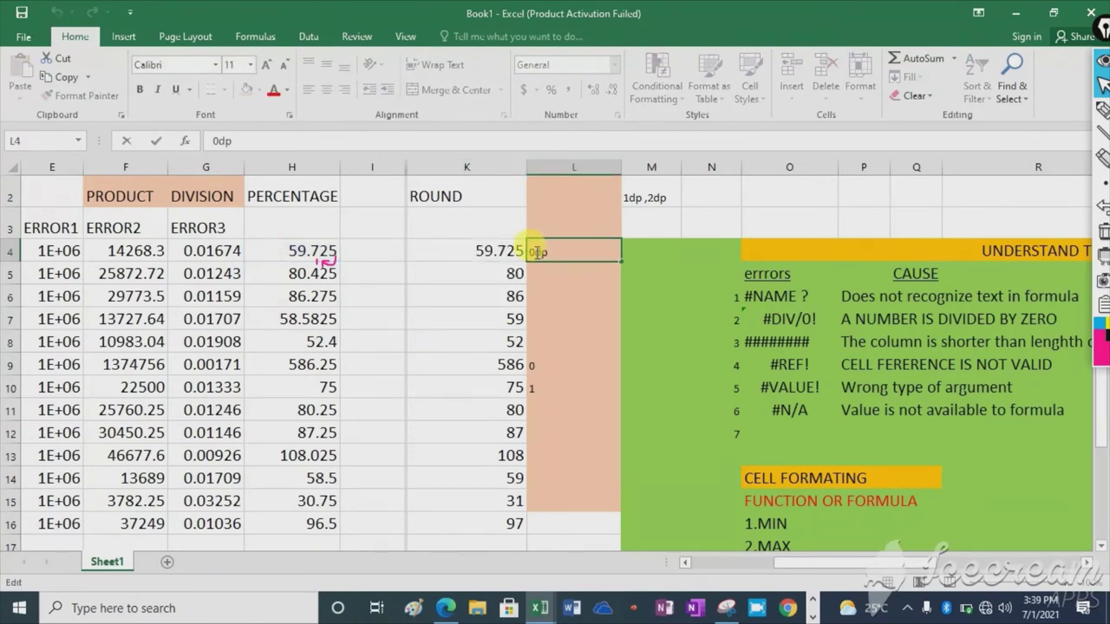
pyautogui.press('BackSpace')
pyautogui.write('3')
pyautogui.click(565, 272)
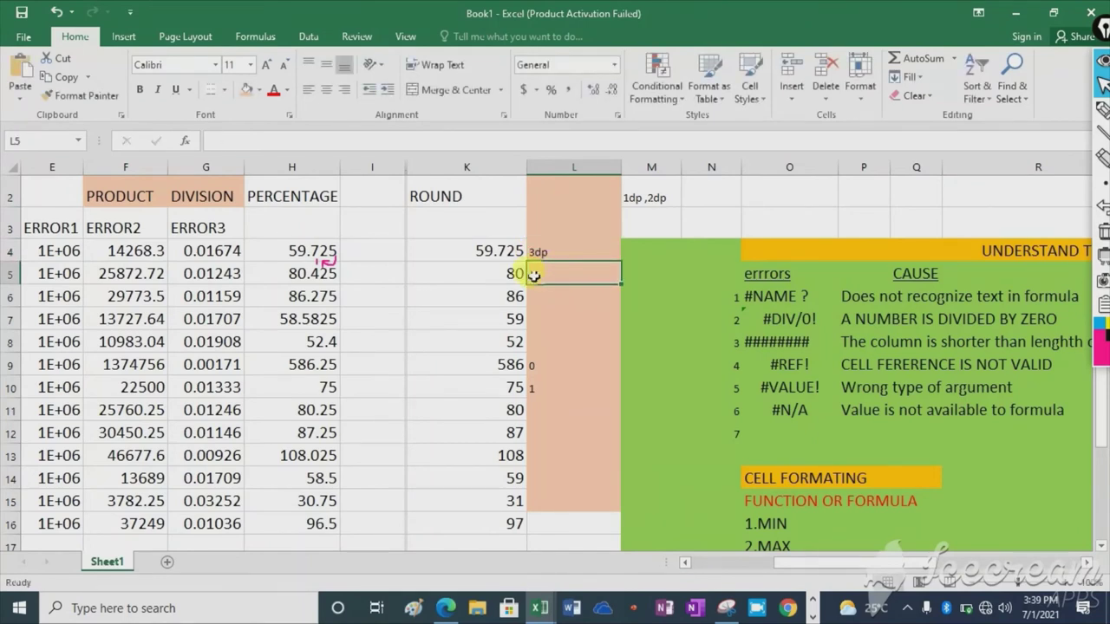
# Copy the three-decimal ROUND formula from K4 down to K16
pyautogui.click(508, 250)
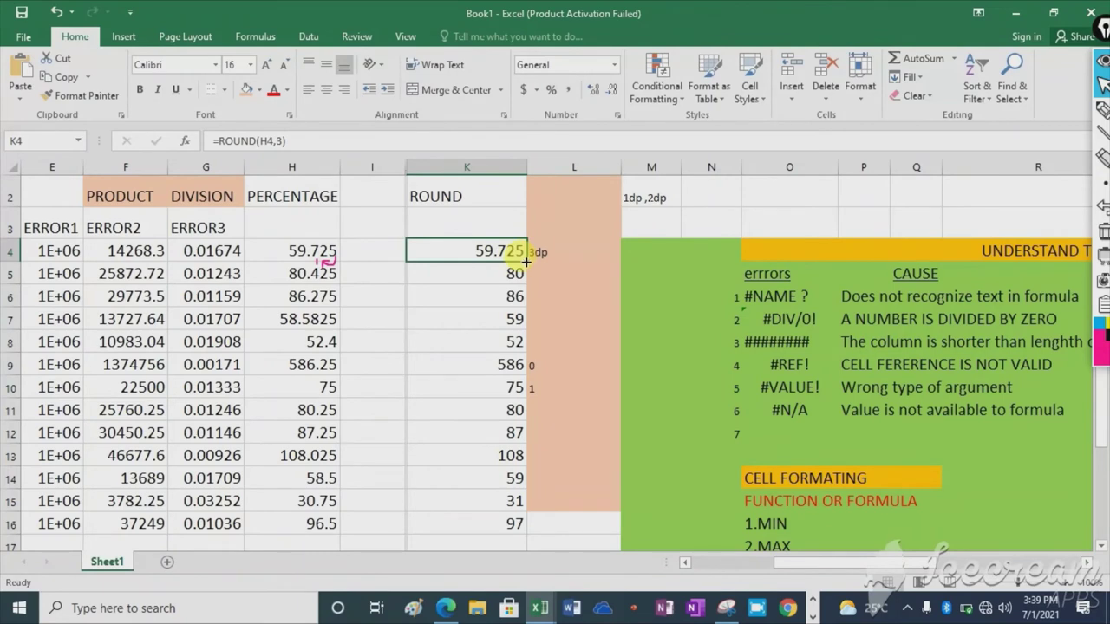
pyautogui.moveTo(525, 261); pyautogui.dragTo(523, 527)
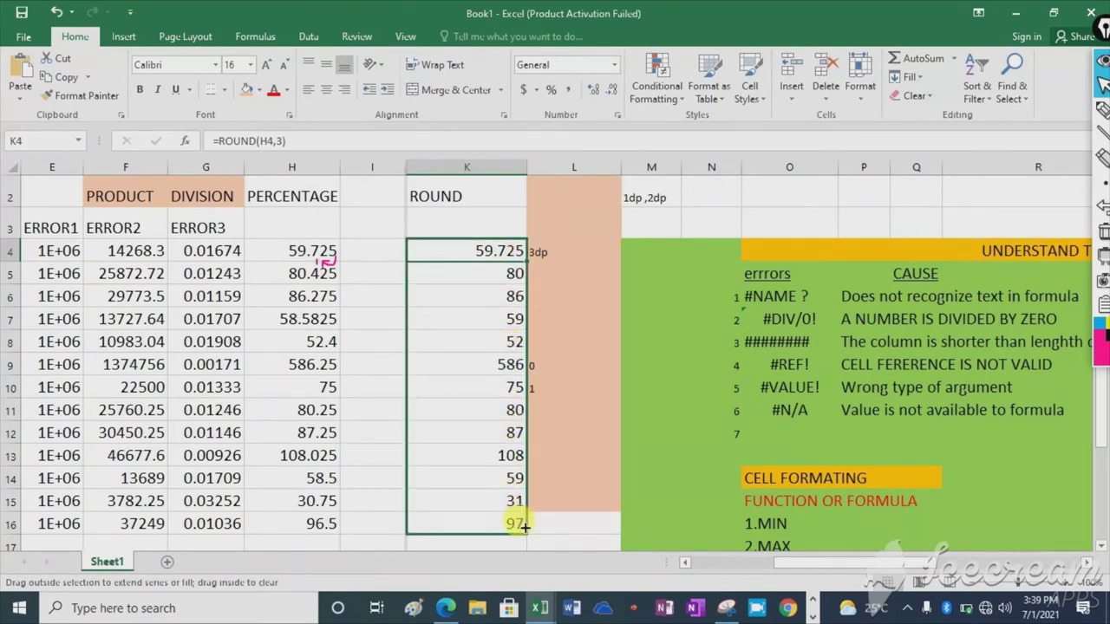
pyautogui.click(579, 493)
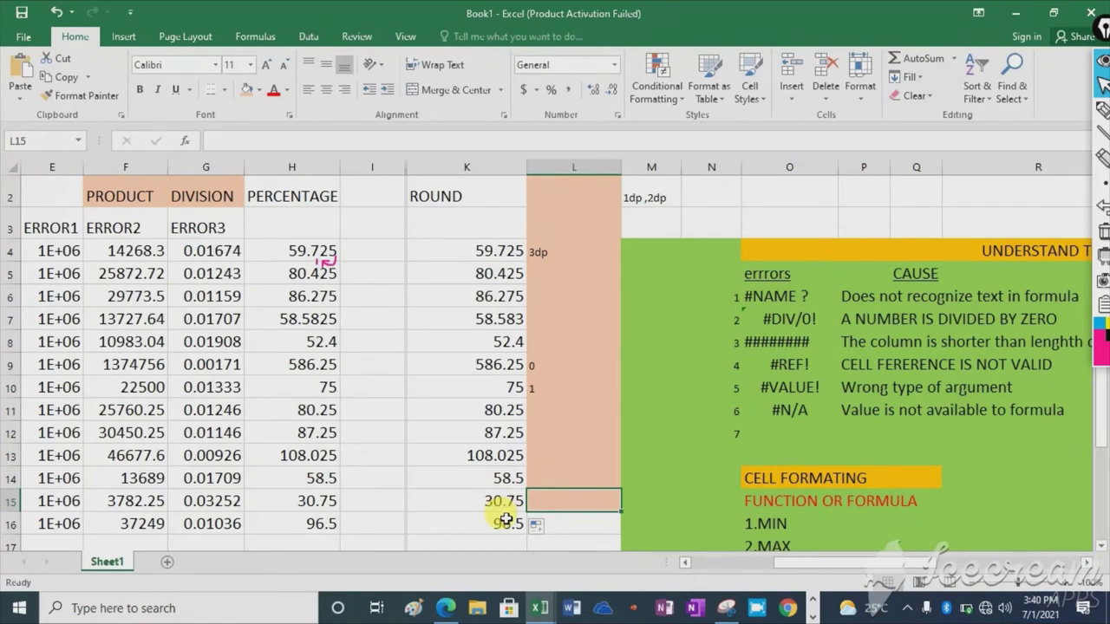
pyautogui.doubleClick(536, 251)
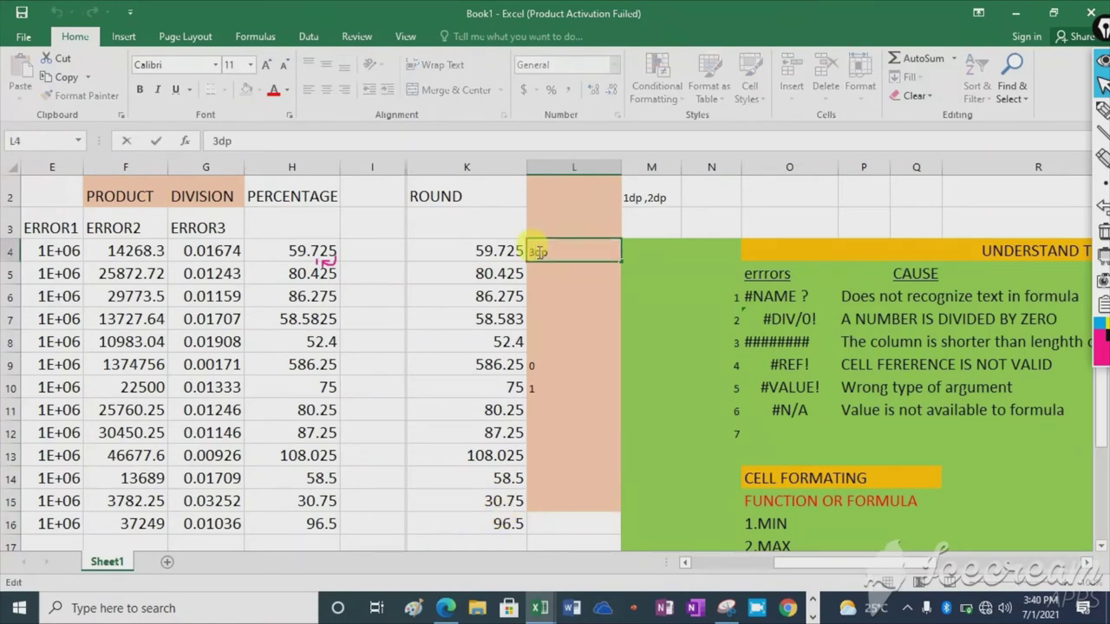
# Change the L4 label back to 0dp
pyautogui.press('BackSpace')
pyautogui.write('0')
pyautogui.press('BackSpace')
# Set K4 to =ROUND(H4,0) and fill it down to K16
pyautogui.doubleClick(496, 251)
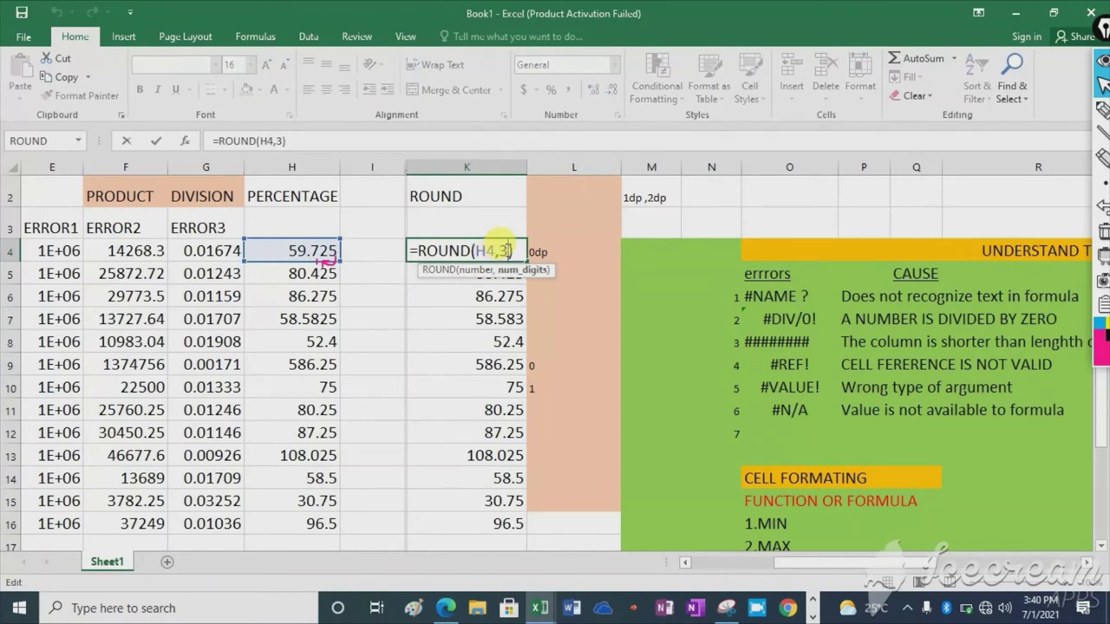
pyautogui.press('BackSpace')
pyautogui.write('0')
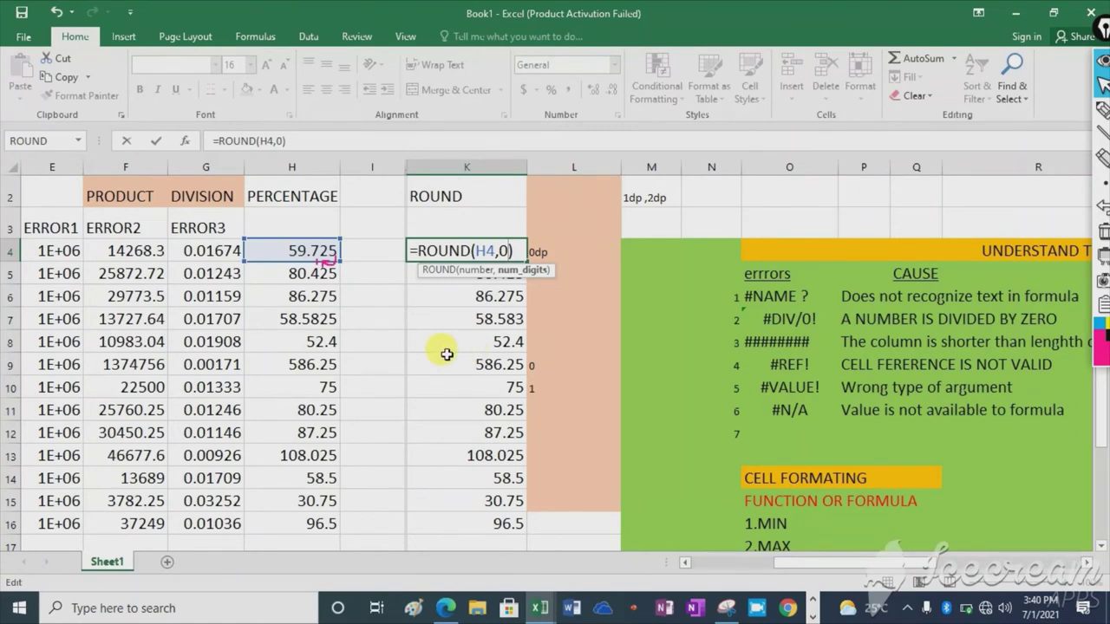
pyautogui.press('Return')
pyautogui.click(507, 251)
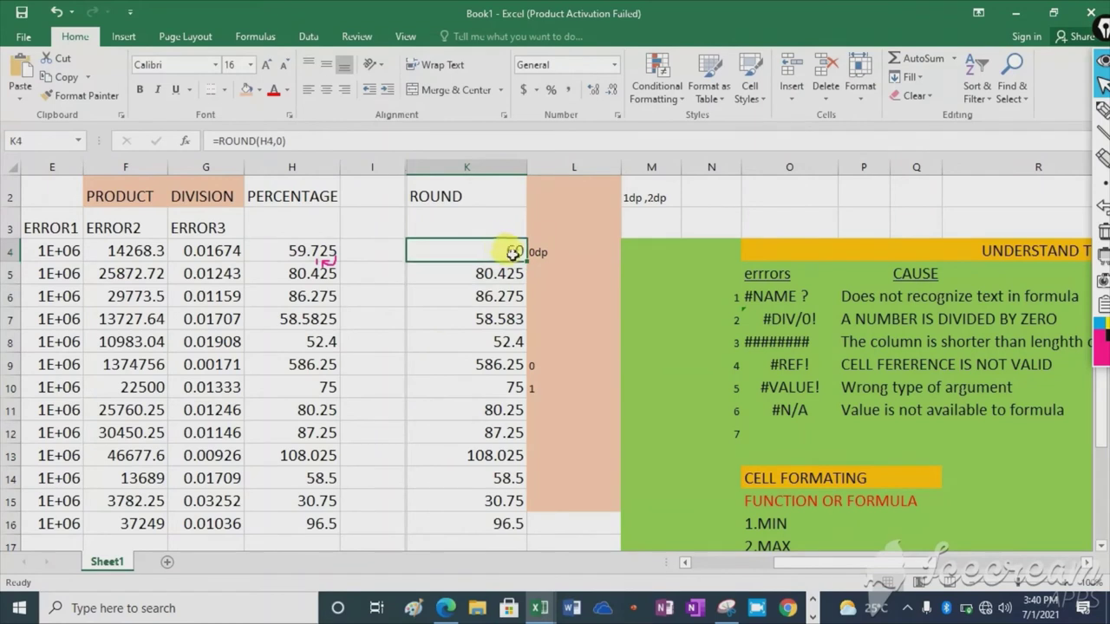
pyautogui.moveTo(524, 260); pyautogui.dragTo(524, 531)
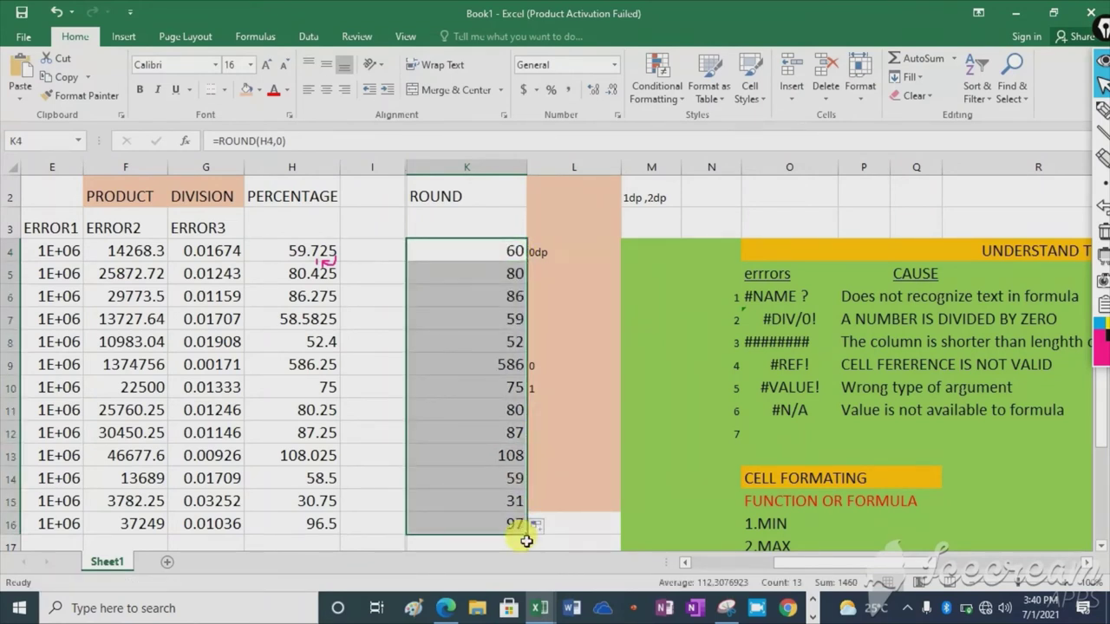
# Enter 'percentage/%' in K3 as the sub-heading for the rounded column
pyautogui.click(469, 223)
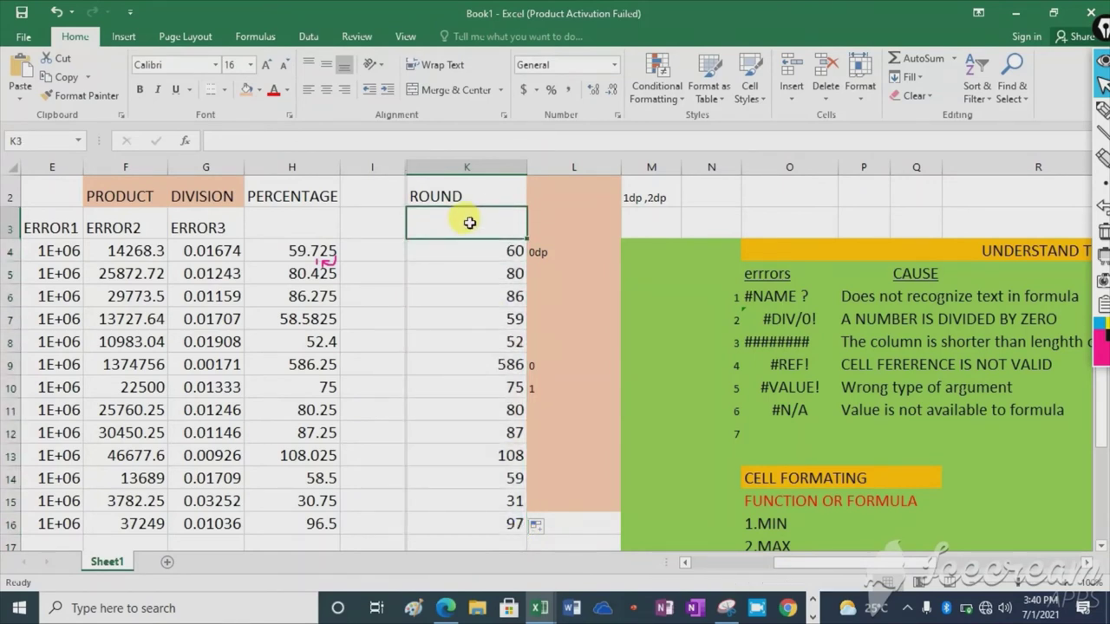
pyautogui.write('percentage')
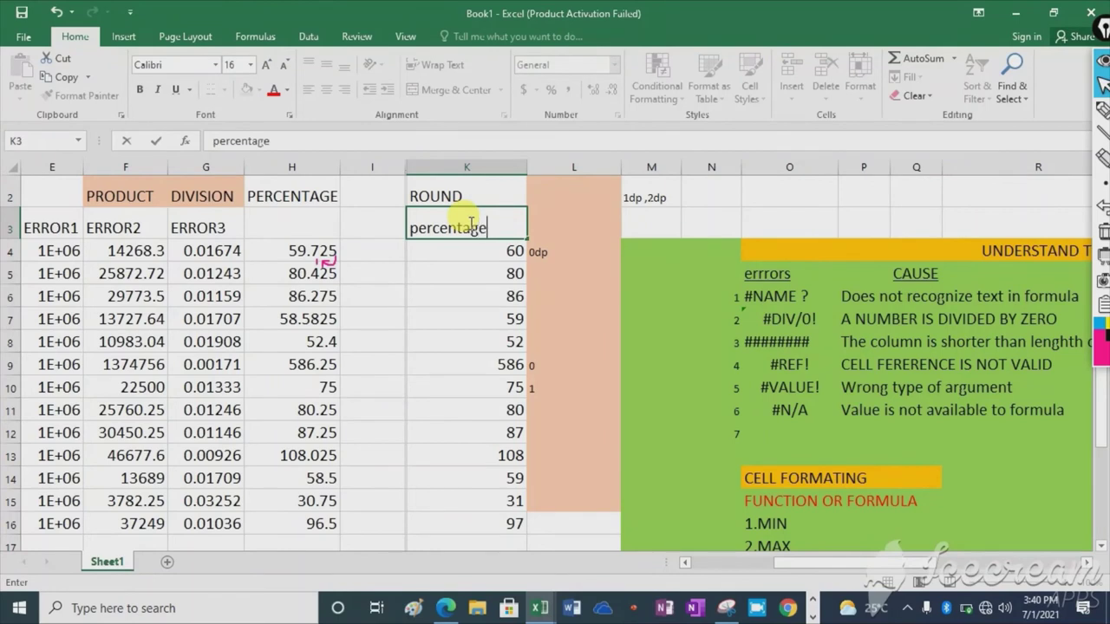
pyautogui.click(616, 223)
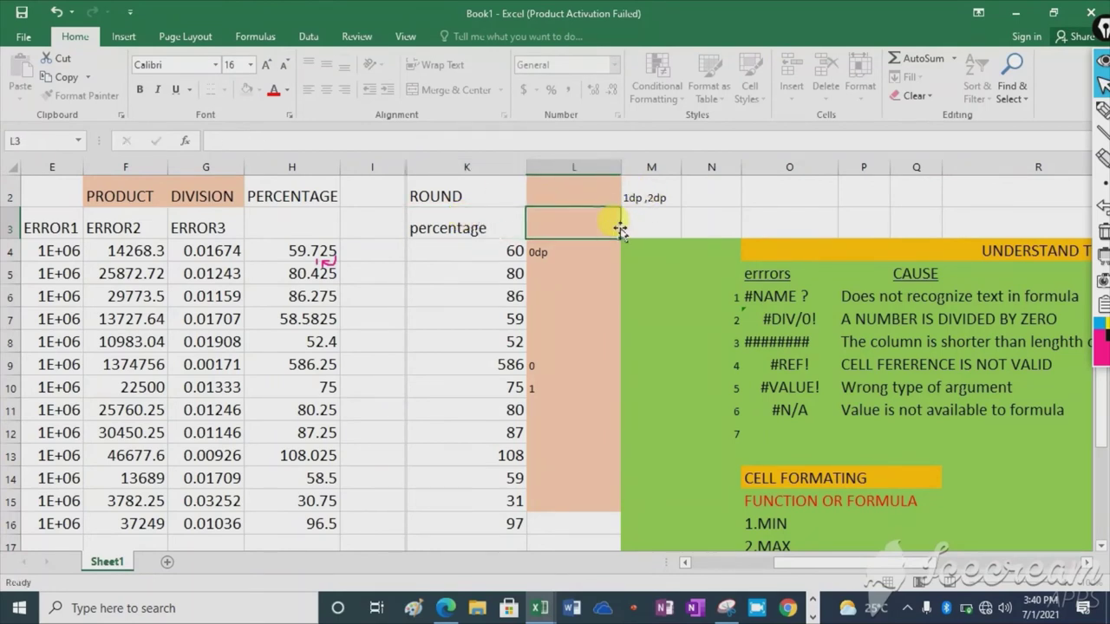
pyautogui.doubleClick(485, 228)
pyautogui.write('/%')
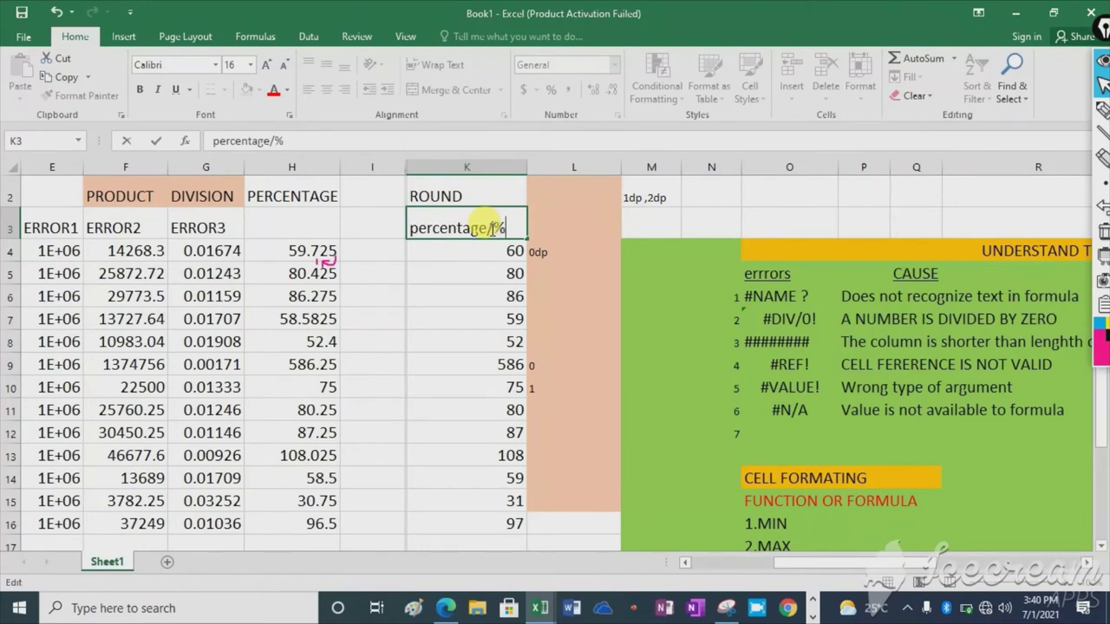
pyautogui.press('F6')
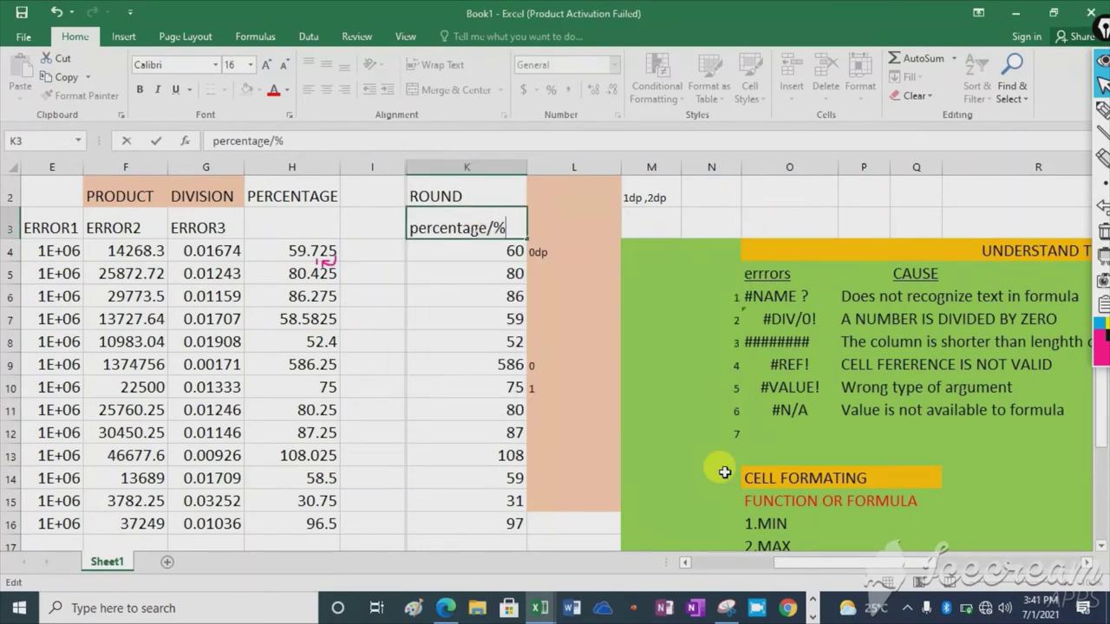
pyautogui.click(604, 365)
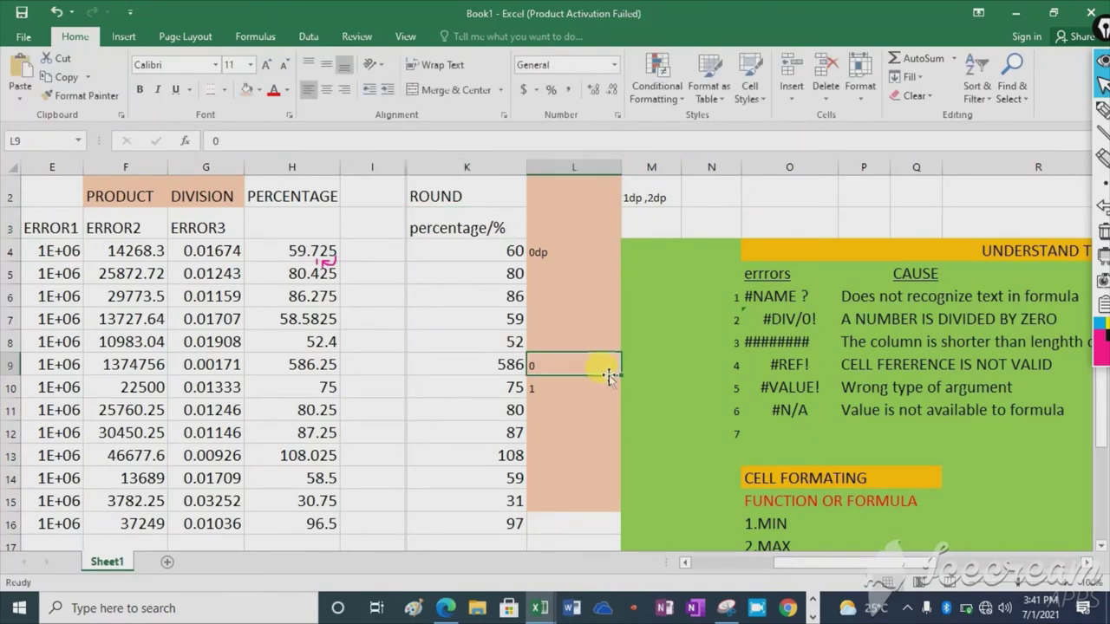
# Scroll around the sheet to review the rounded results
pyautogui.moveTo(846, 561); pyautogui.dragTo(878, 562)
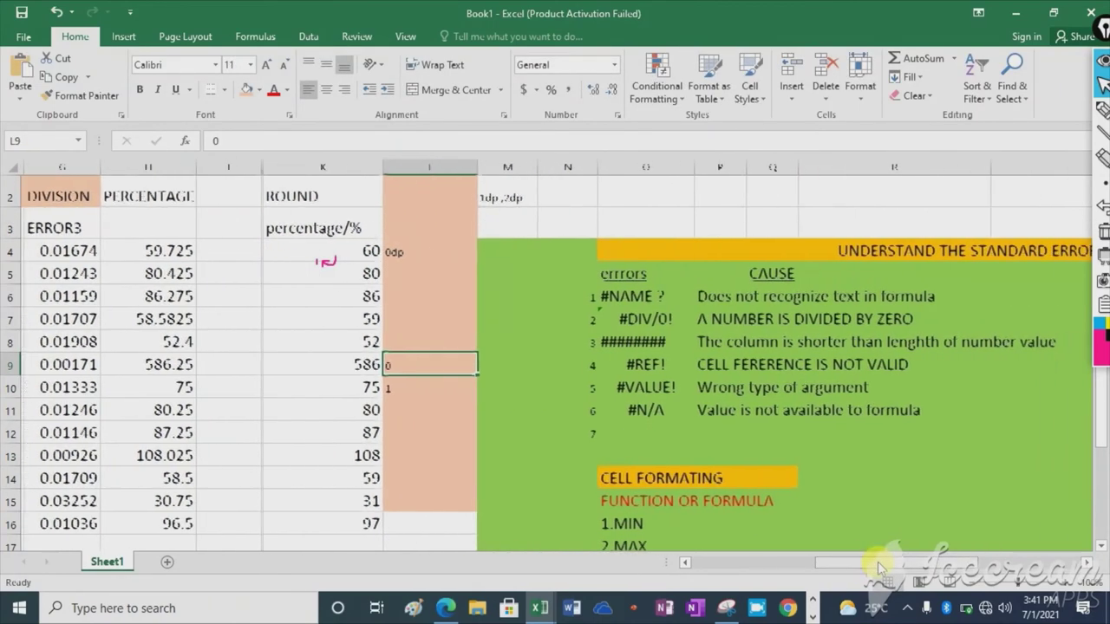
pyautogui.moveTo(1102, 391); pyautogui.dragTo(1103, 437)
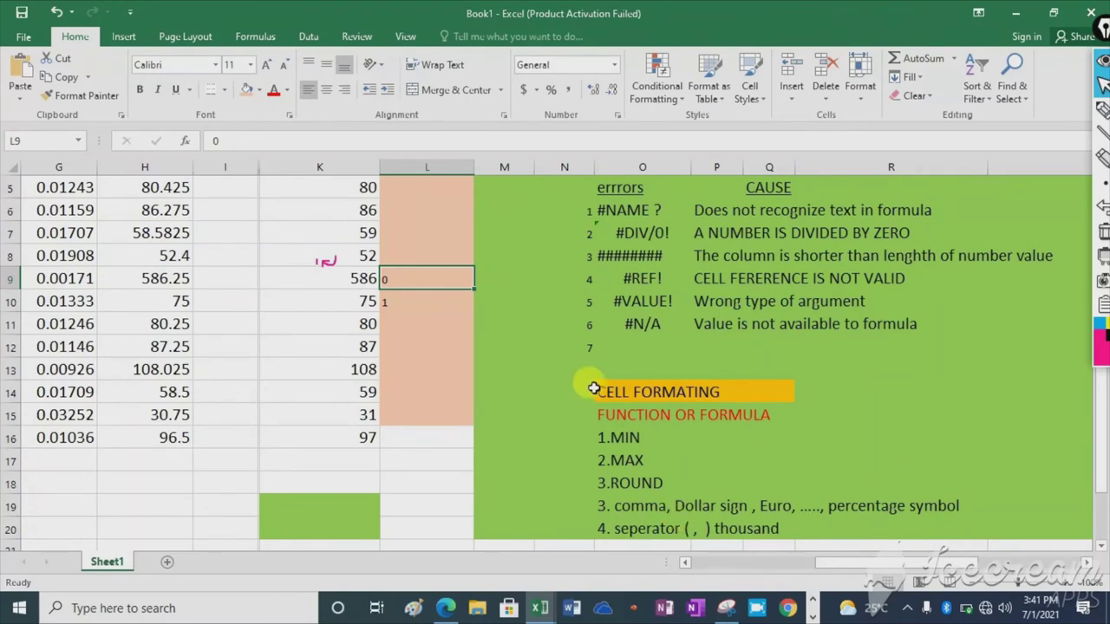
pyautogui.moveTo(1101, 516); pyautogui.dragTo(1099, 333)
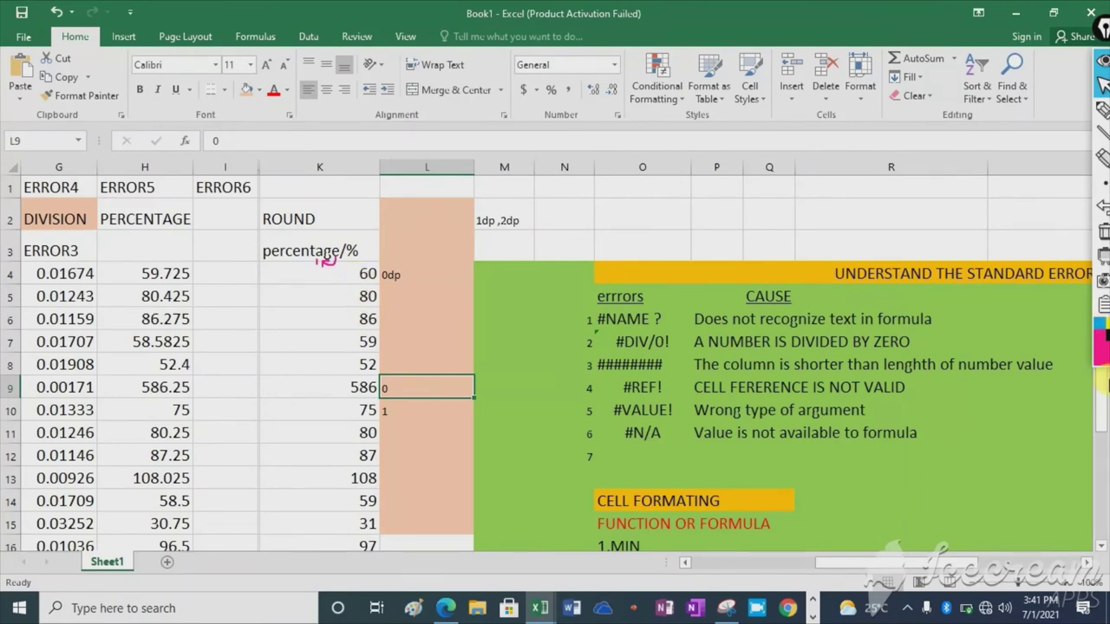
pyautogui.moveTo(1095, 396); pyautogui.dragTo(1097, 453)
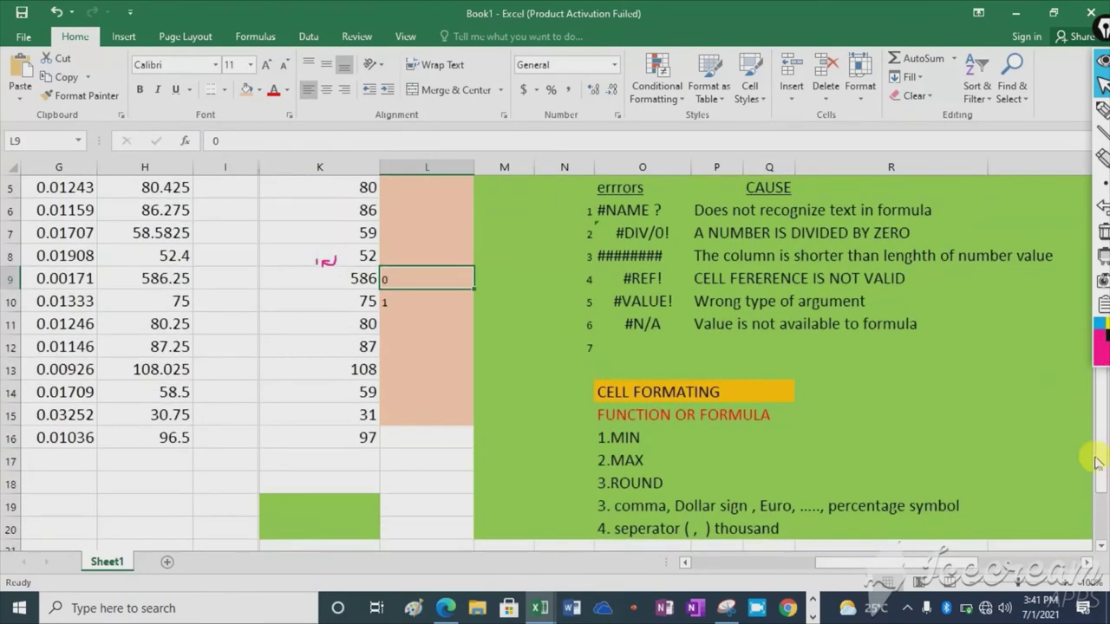
# Enter =MAX(K4:K16) in K17, returning 586
pyautogui.click(325, 457)
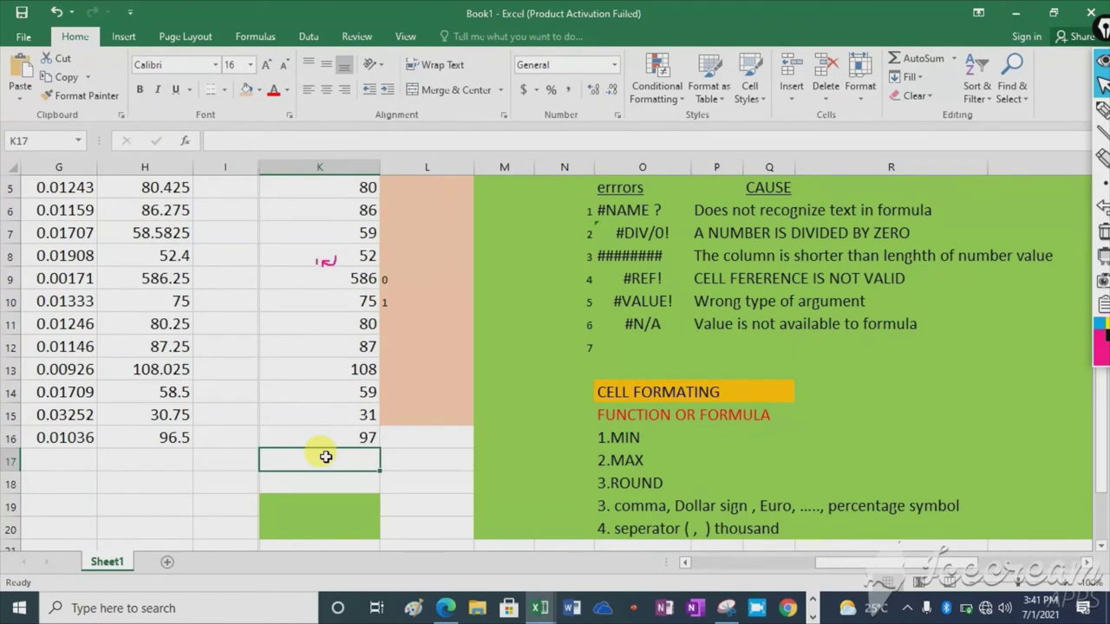
pyautogui.write('=ma')
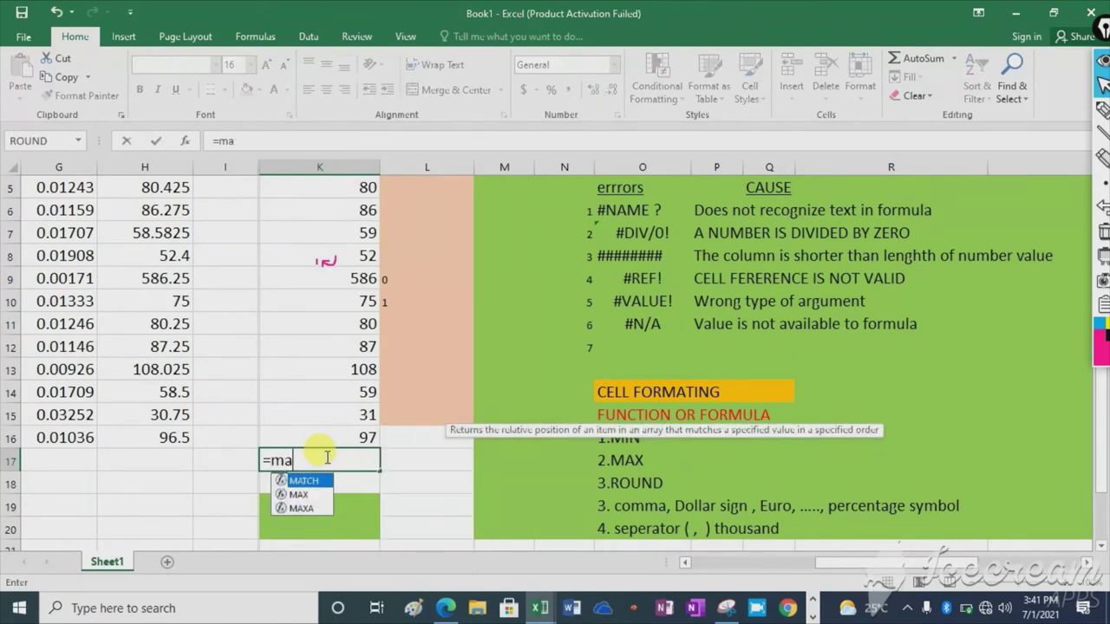
pyautogui.write('x(')
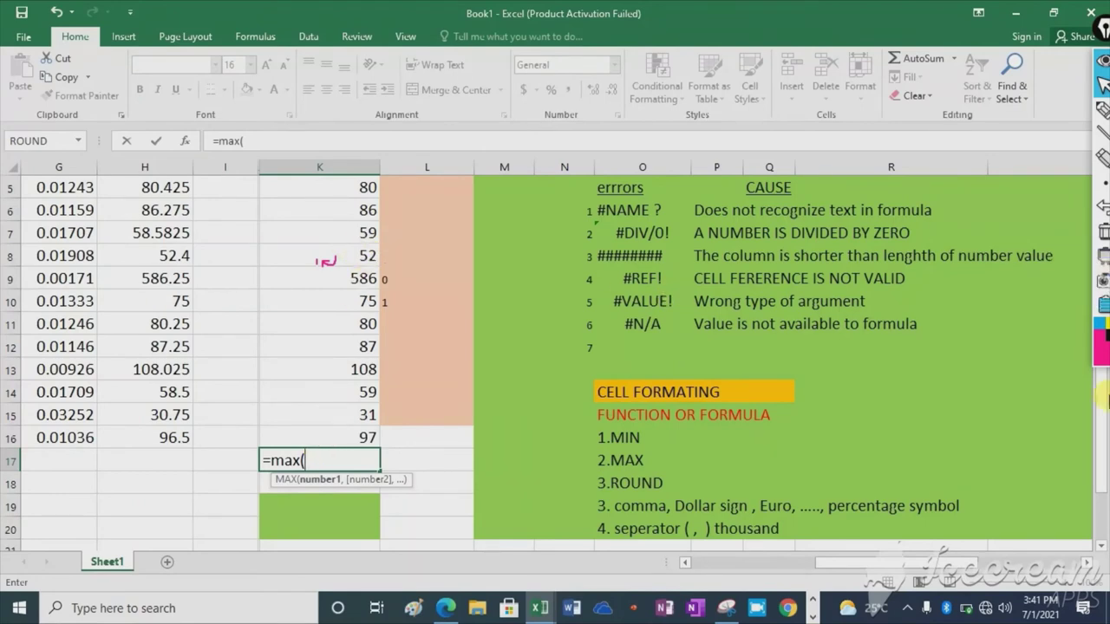
pyautogui.click(1101, 275)
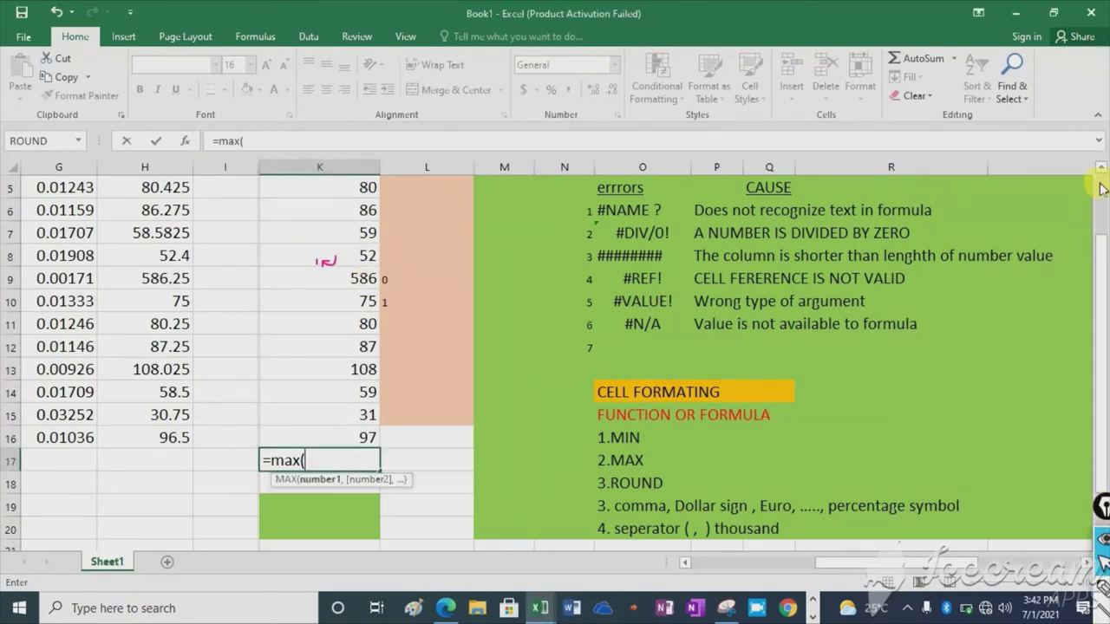
pyautogui.scroll(2, 607, 260)
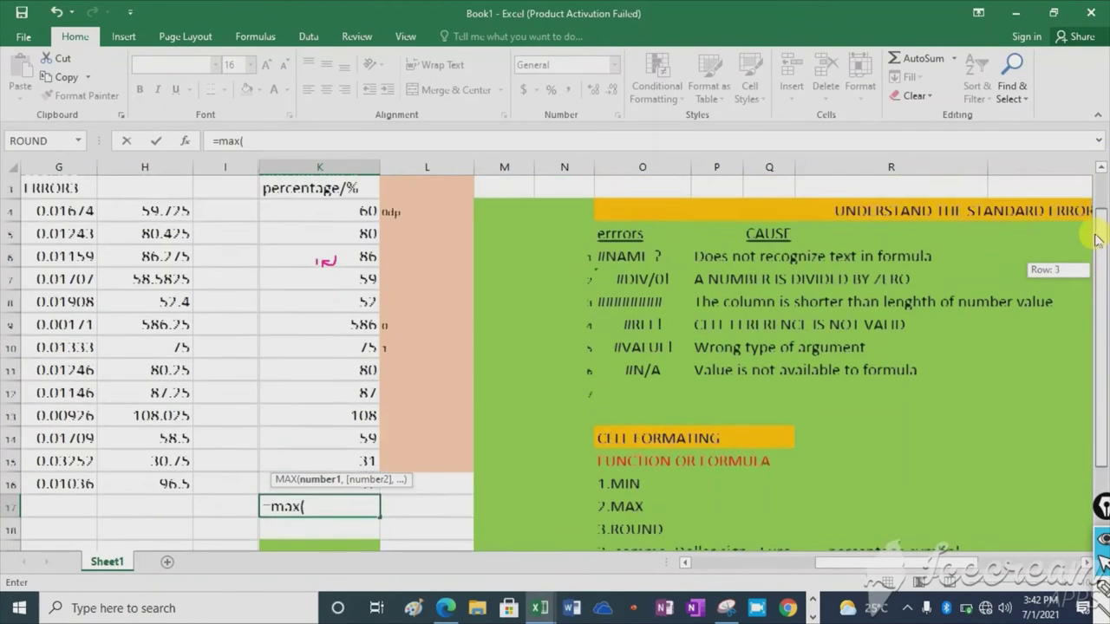
pyautogui.moveTo(365, 252); pyautogui.dragTo(365, 524)
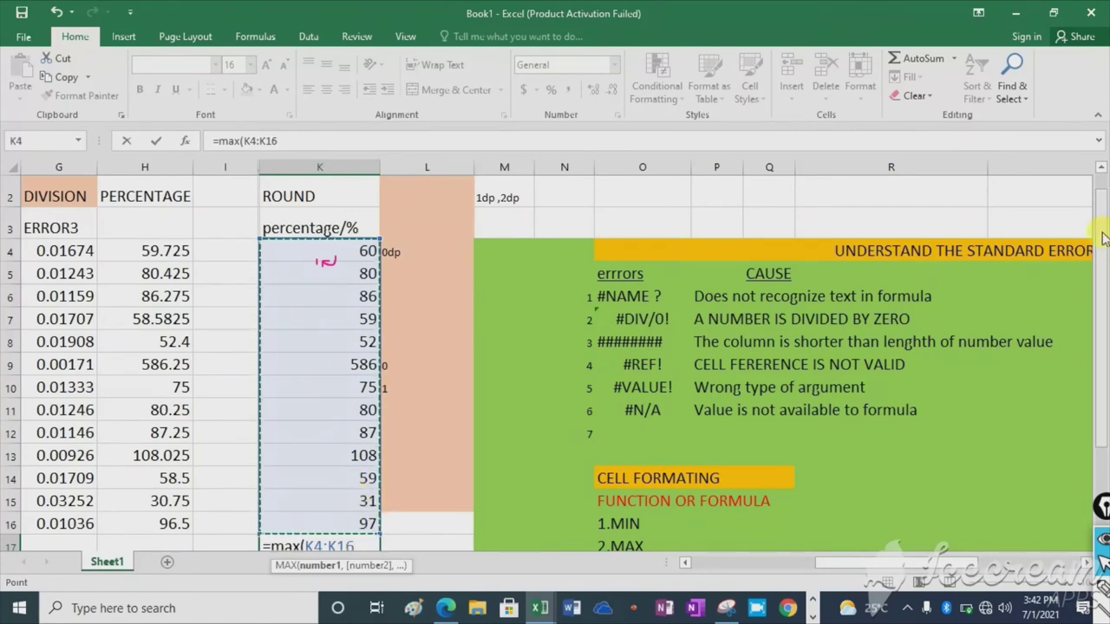
pyautogui.scroll(-2, 313, 395)
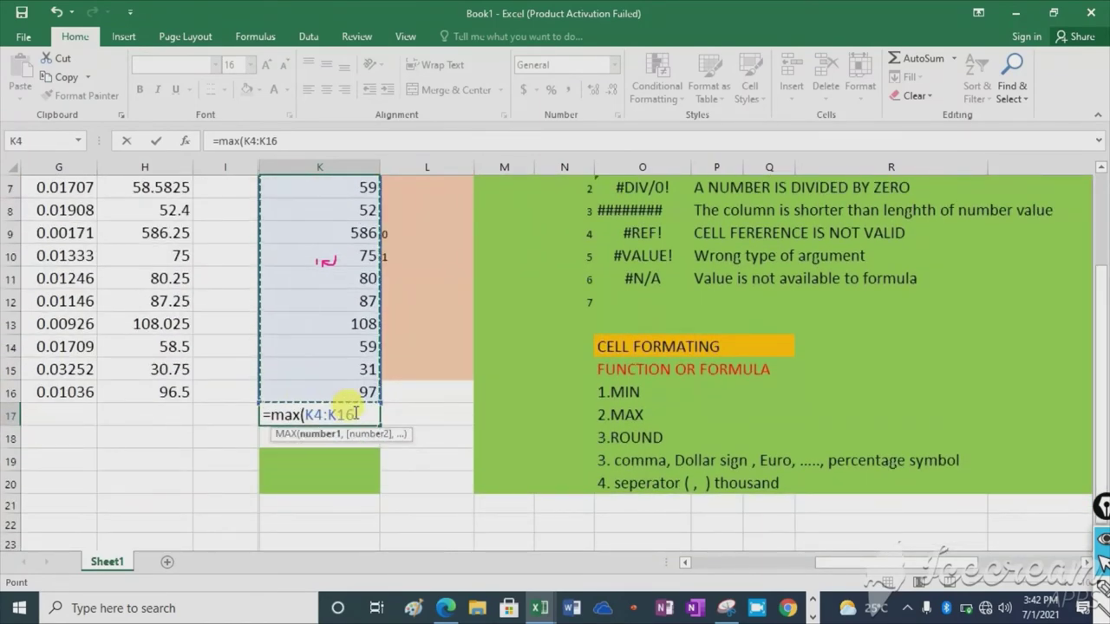
pyautogui.write(')')
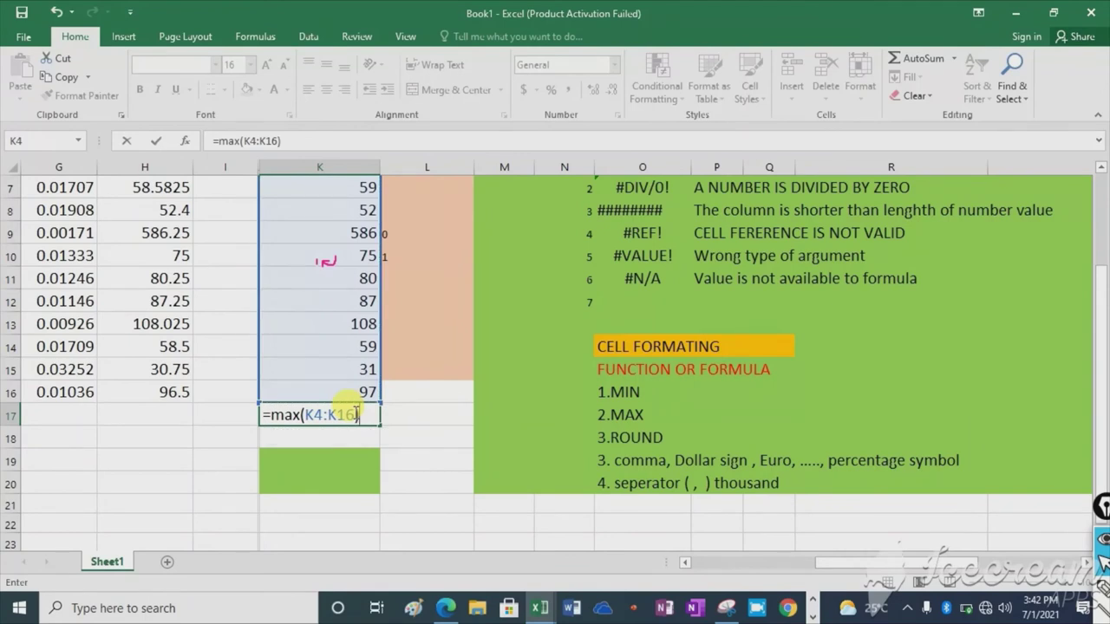
pyautogui.press('Return')
pyautogui.click(348, 419)
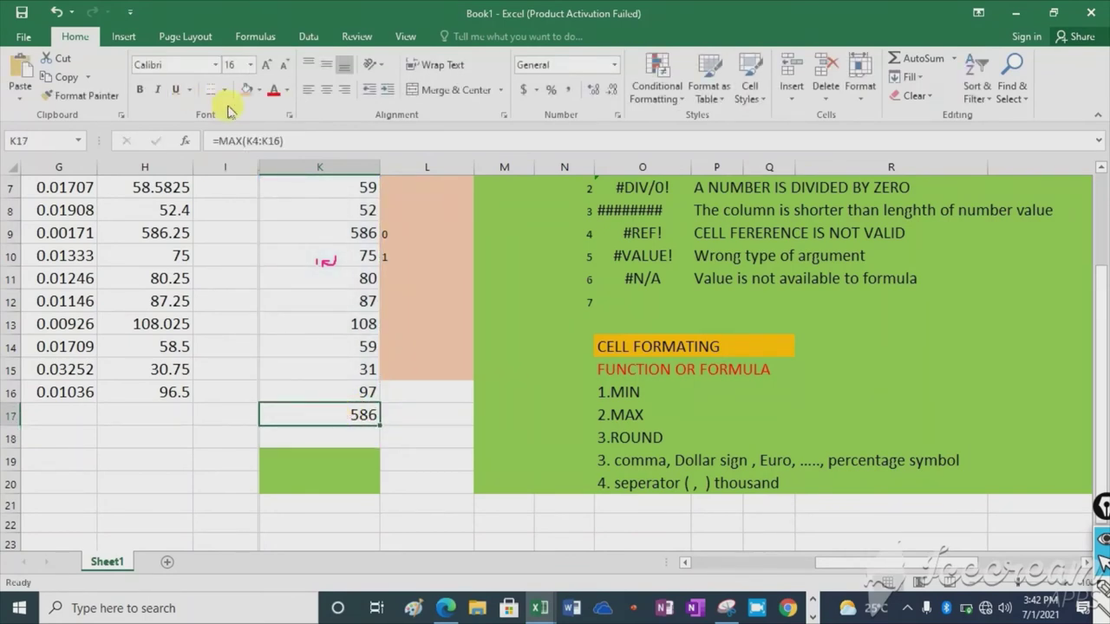
# Give K17, holding 586, a yellow fill
pyautogui.click(260, 90)
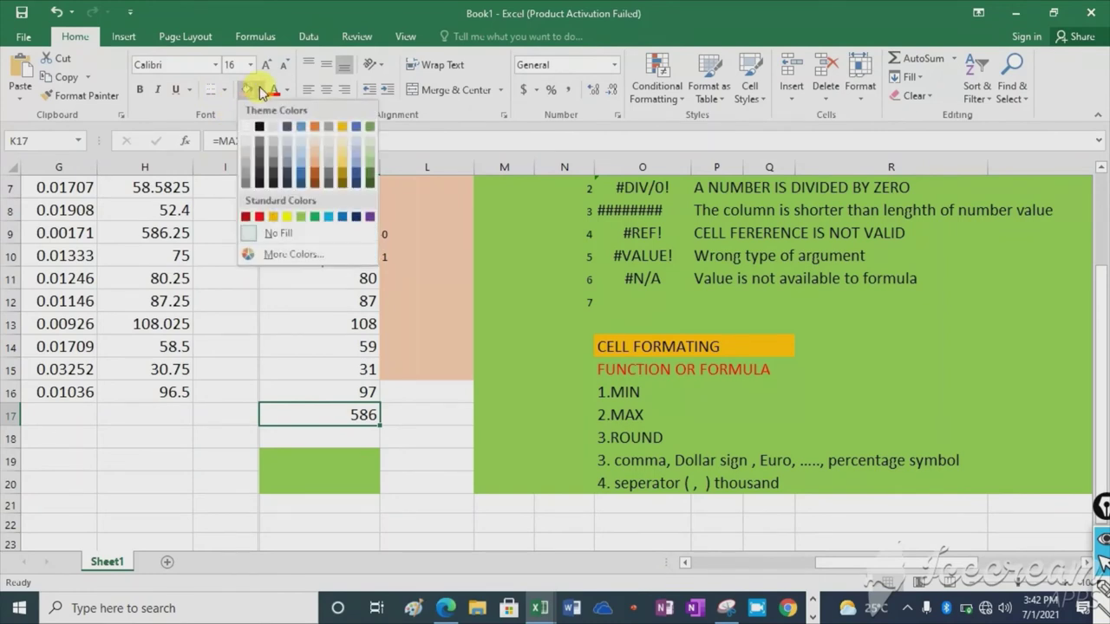
pyautogui.click(287, 217)
pyautogui.click(407, 413)
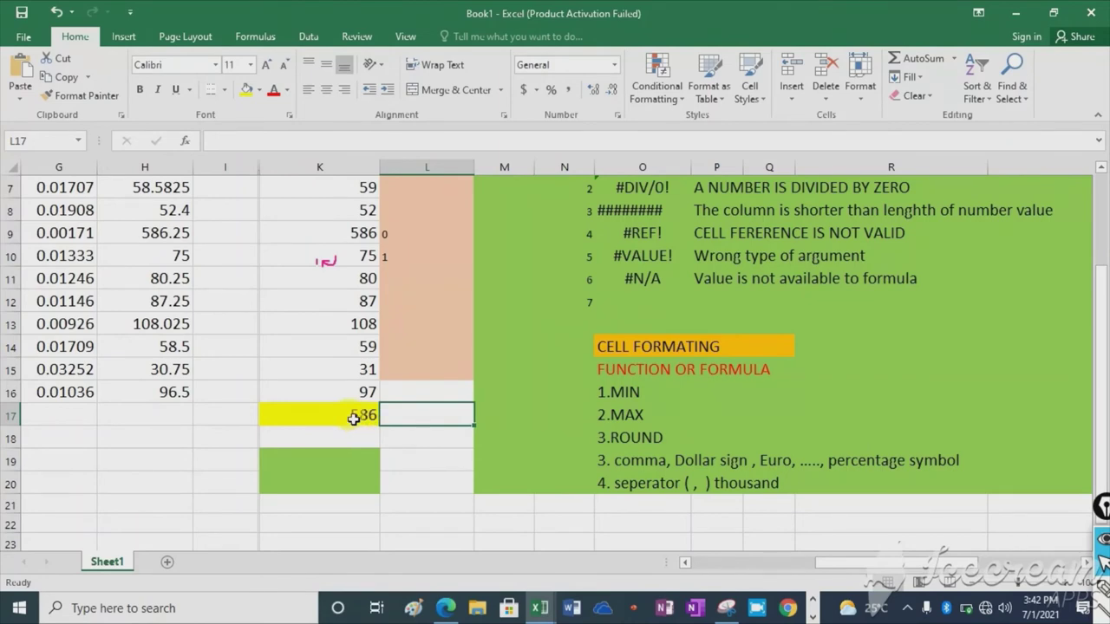
pyautogui.click(354, 418)
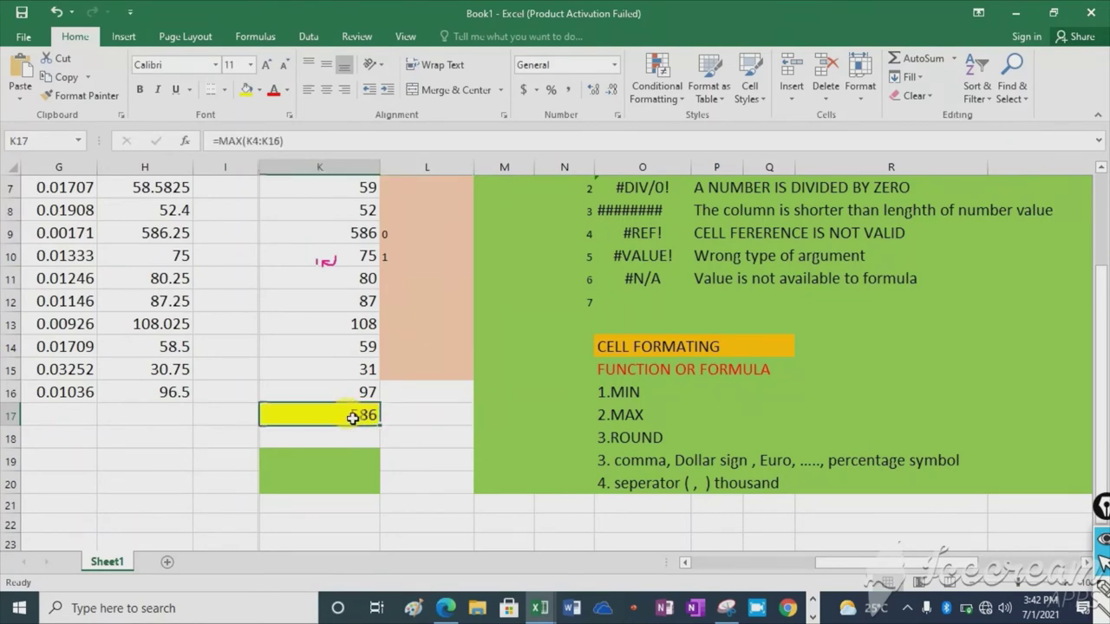
# Type the labels 'max' in I17 and 'min' in I18
pyautogui.click(216, 419)
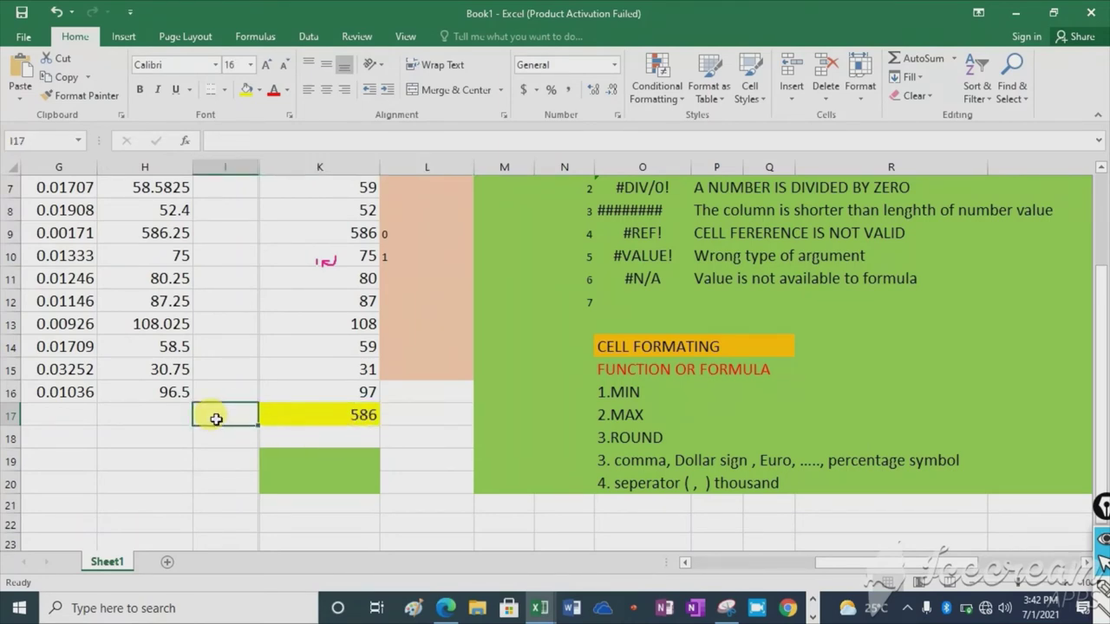
pyautogui.write('max')
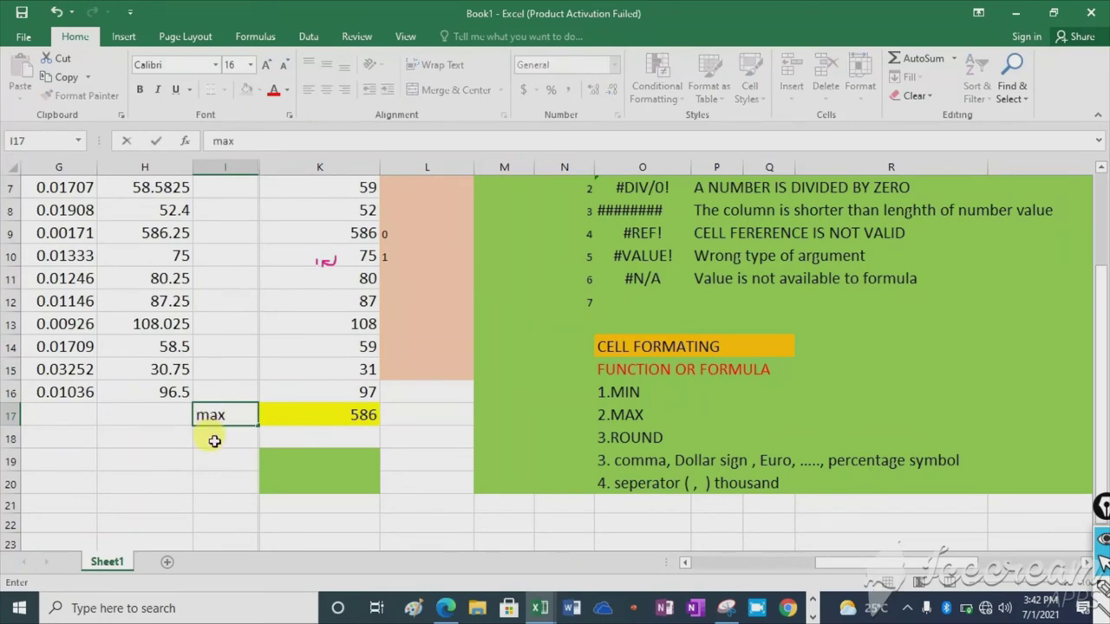
pyautogui.click(214, 441)
pyautogui.write('n')
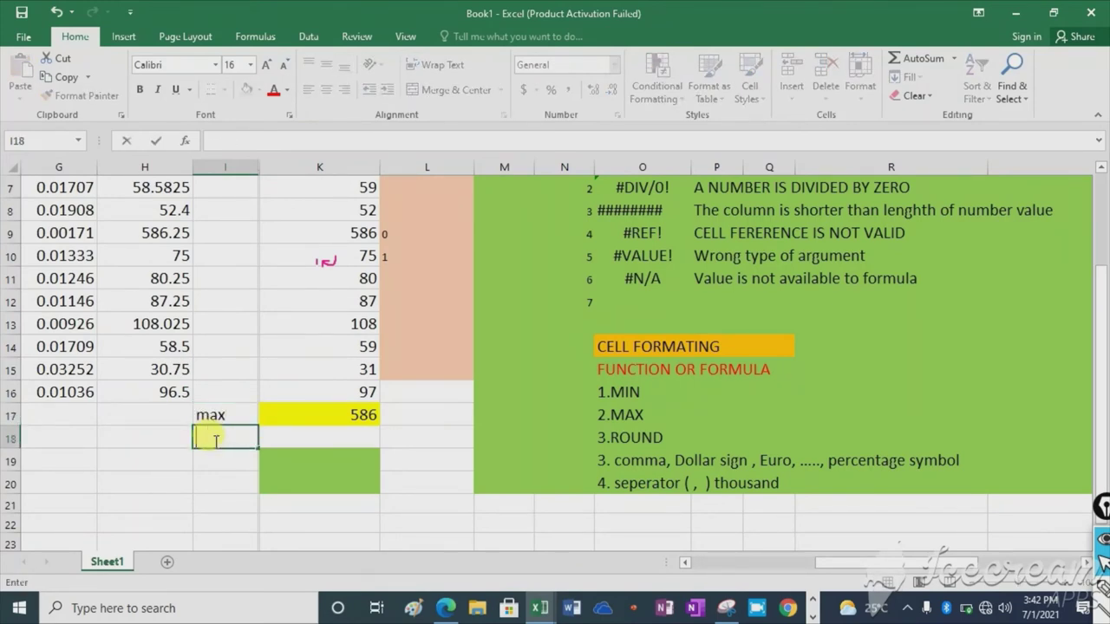
pyautogui.write('min')
pyautogui.click(320, 436)
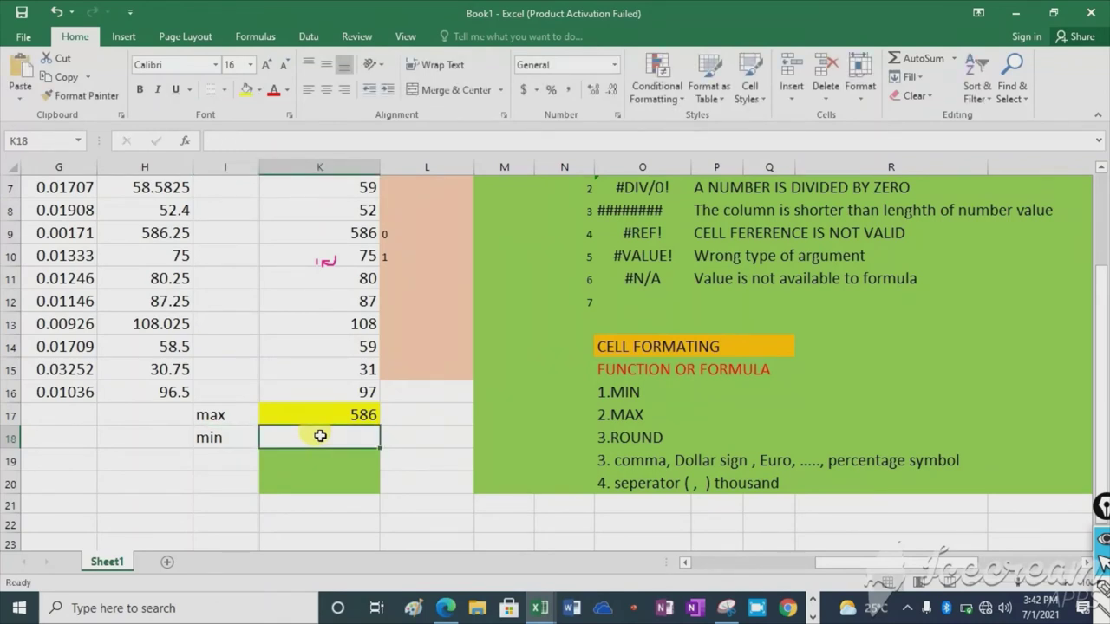
# Enter =MIN(K4:K16) in K18, returning 31
pyautogui.write('=min')
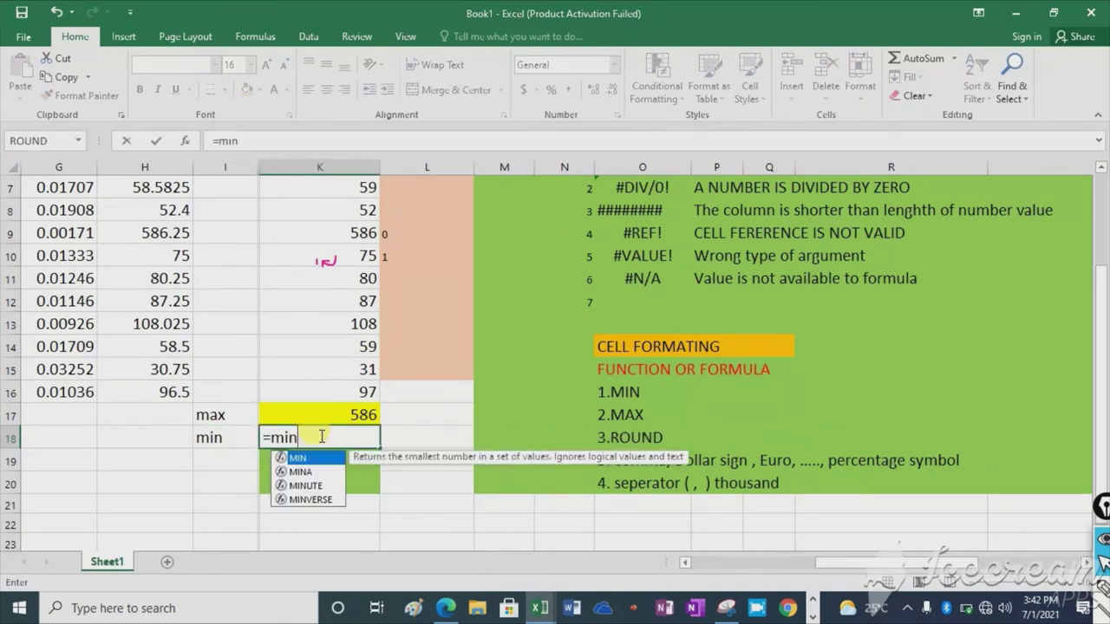
pyautogui.write('(')
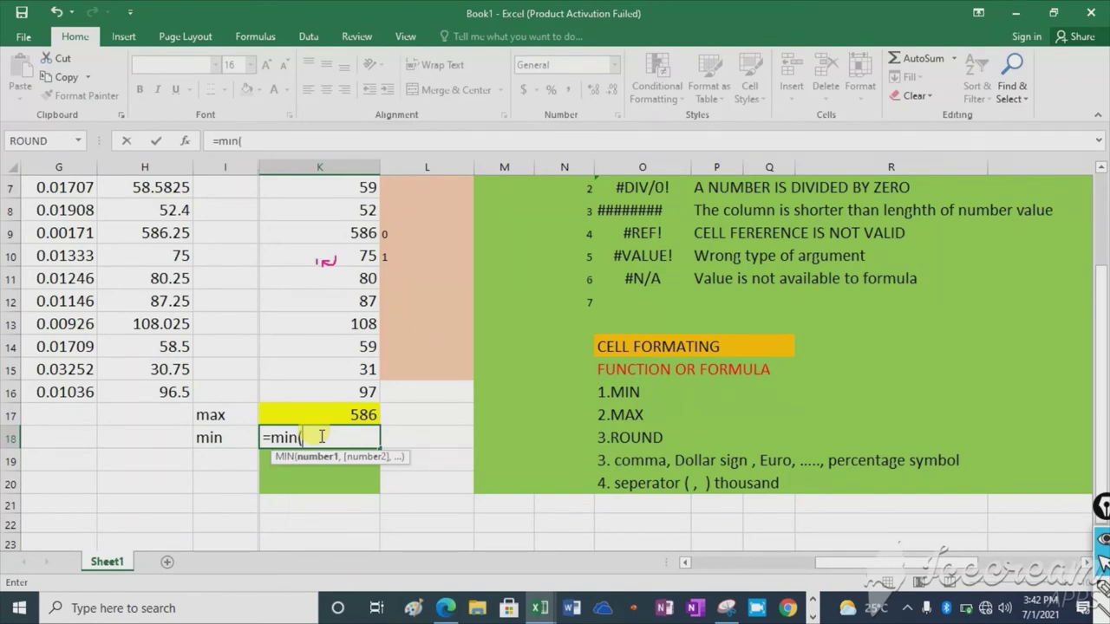
pyautogui.moveTo(1101, 368); pyautogui.dragTo(1085, 332)
pyautogui.moveTo(364, 218); pyautogui.dragTo(361, 492)
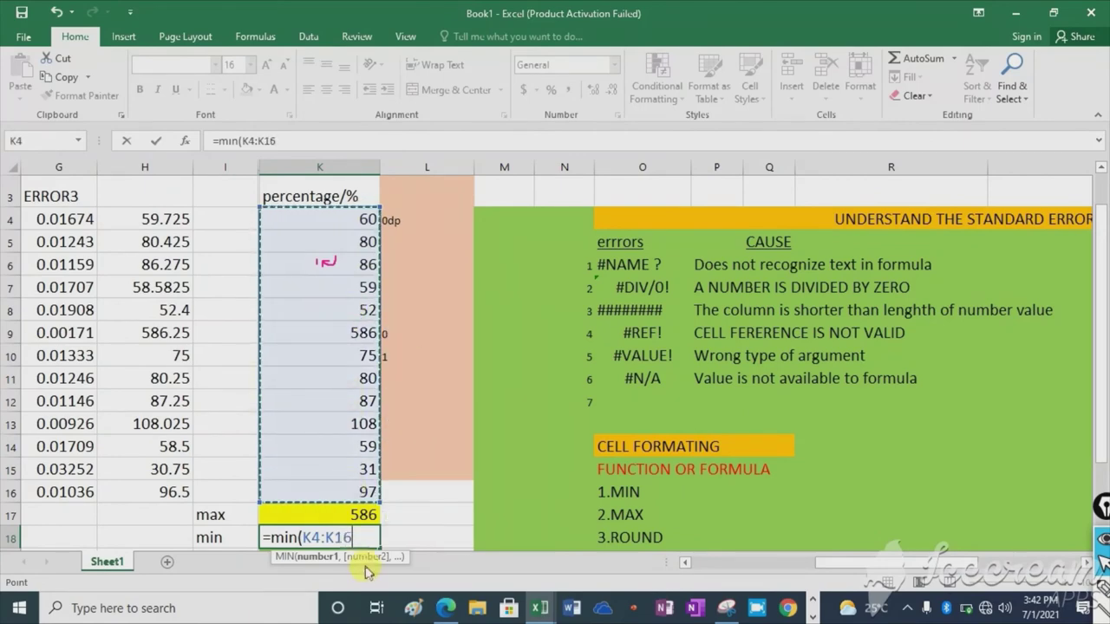
pyautogui.write(')')
pyautogui.press('Return')
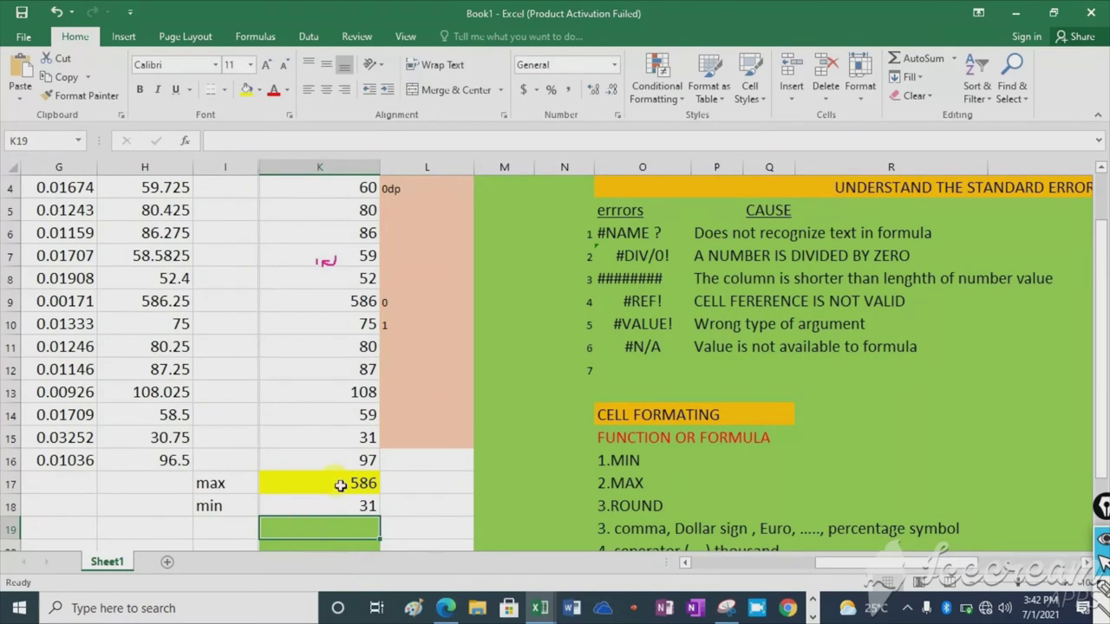
pyautogui.click(348, 510)
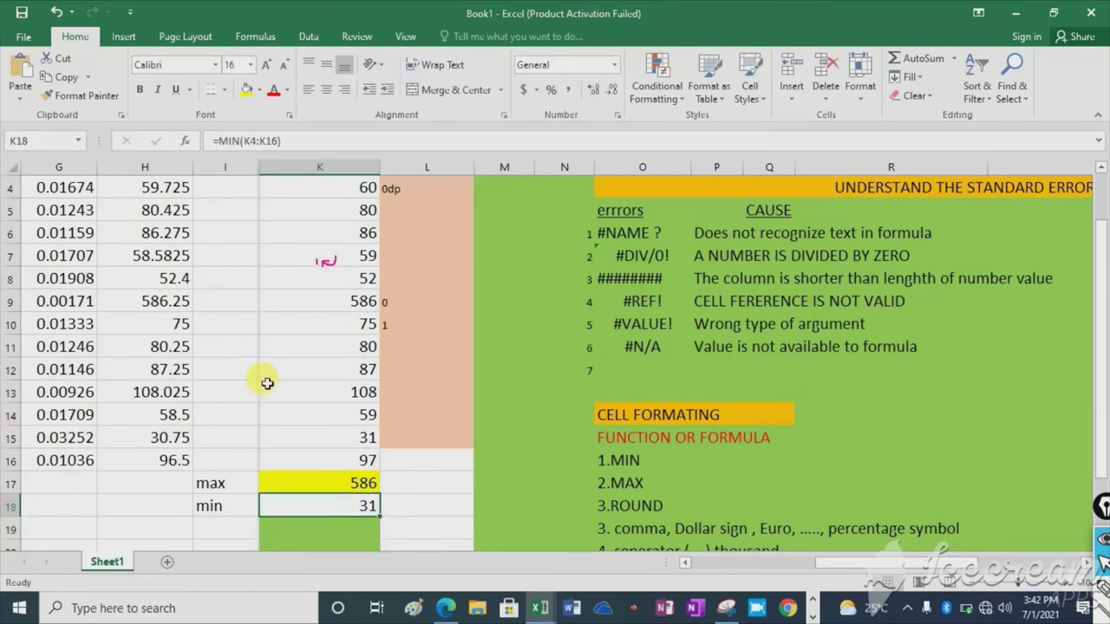
# Fill K18 blue and set K19:K20 to No Fill
pyautogui.click(260, 91)
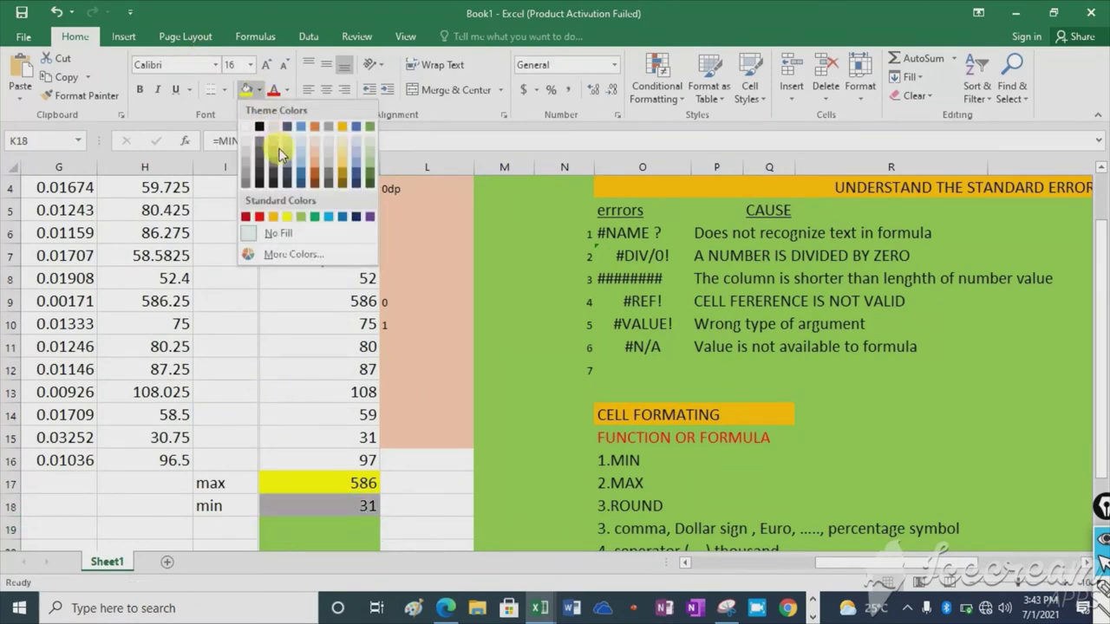
pyautogui.click(330, 223)
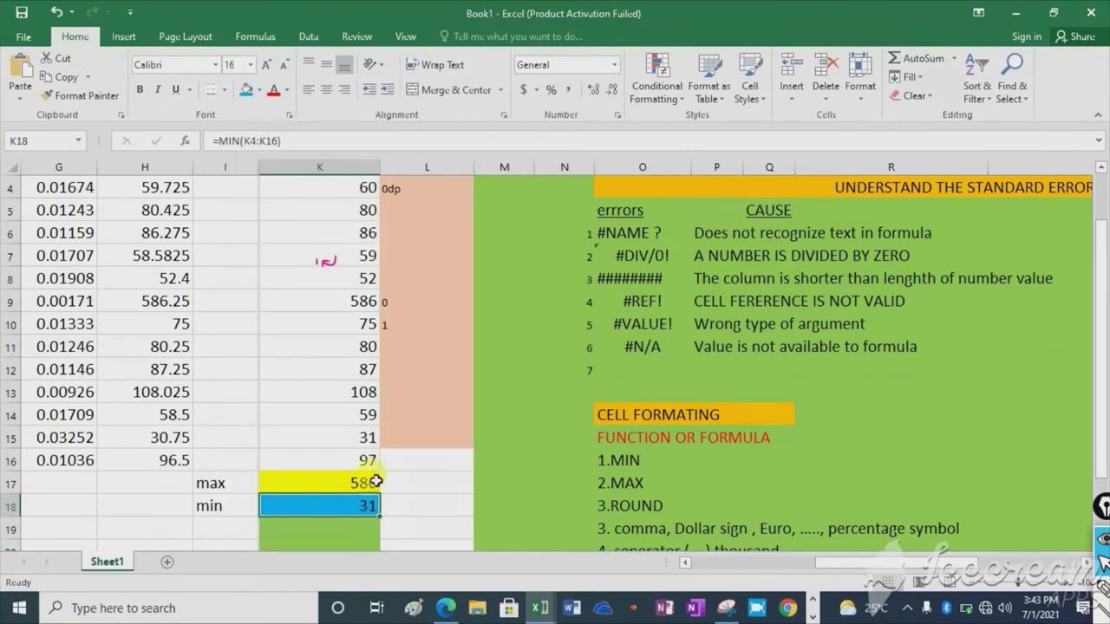
pyautogui.click(338, 525)
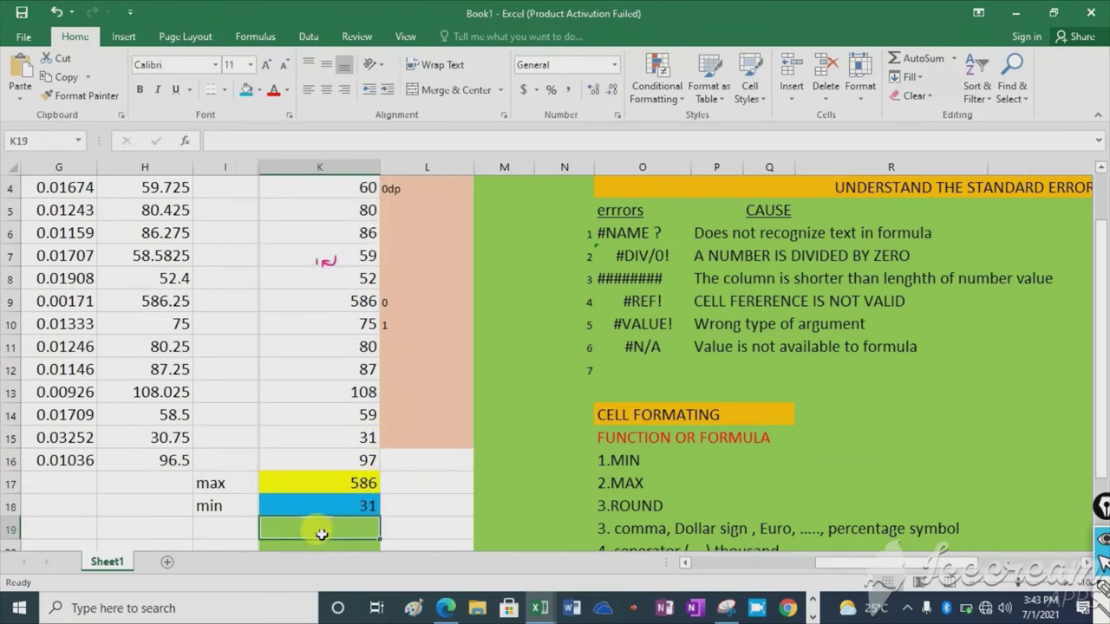
pyautogui.moveTo(333, 527); pyautogui.dragTo(320, 545)
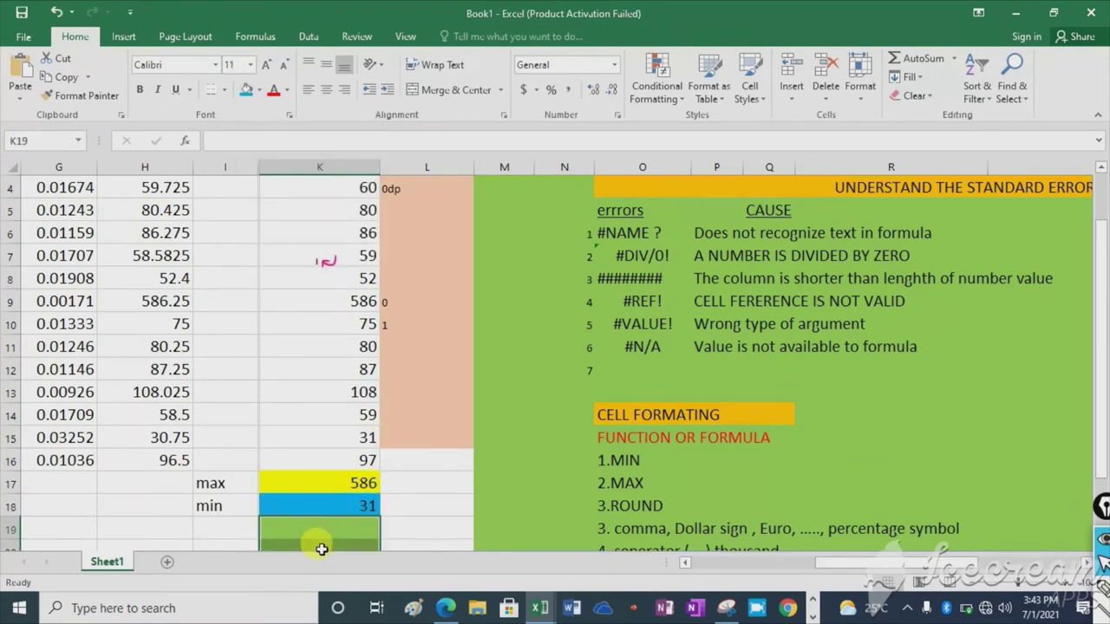
pyautogui.click(258, 90)
pyautogui.click(264, 232)
pyautogui.click(429, 482)
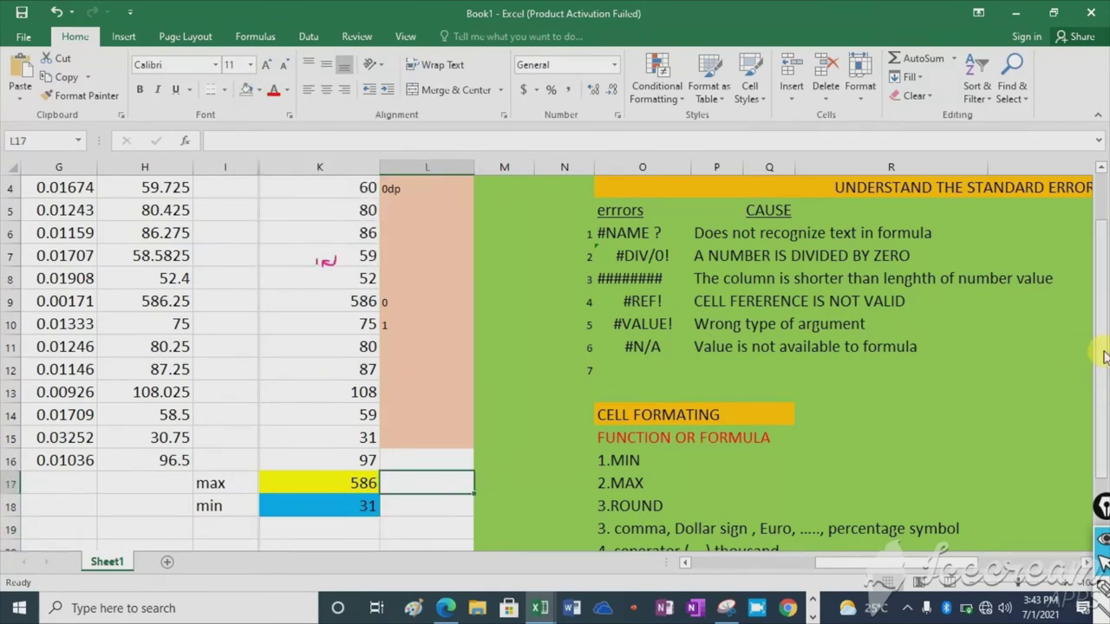
pyautogui.scroll(-1, 1106, 360)
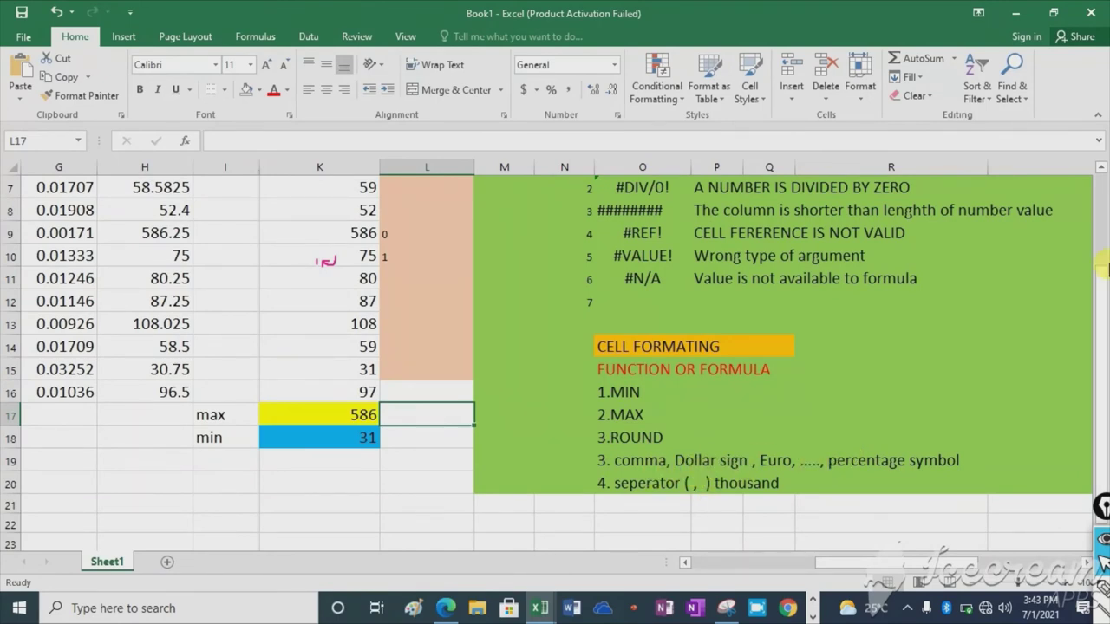
pyautogui.moveTo(1099, 277); pyautogui.dragTo(1091, 211)
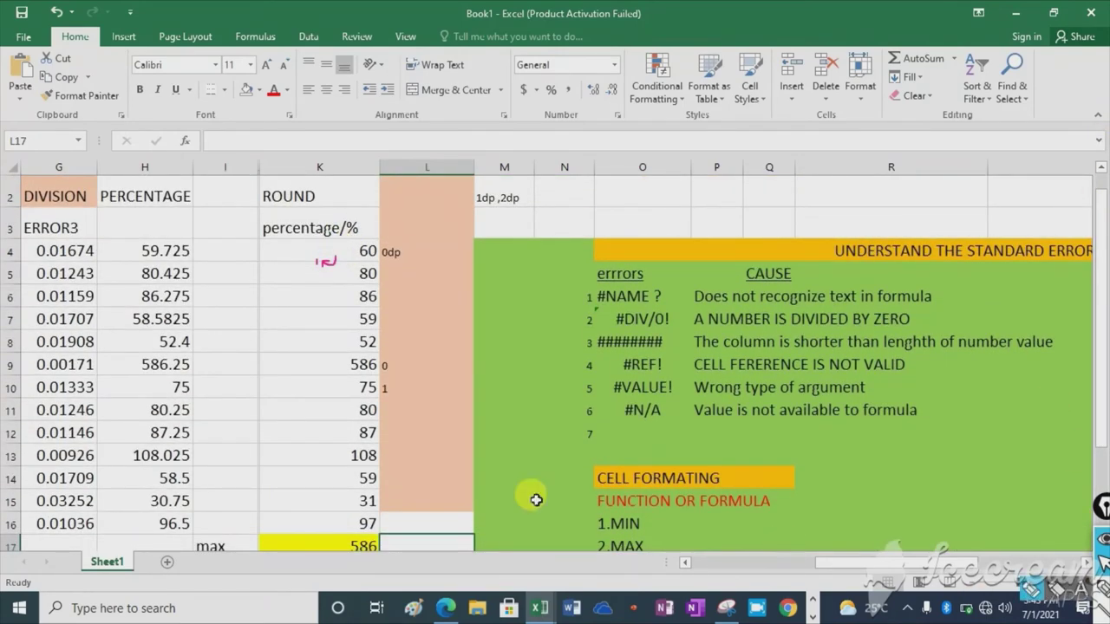
pyautogui.click(351, 251)
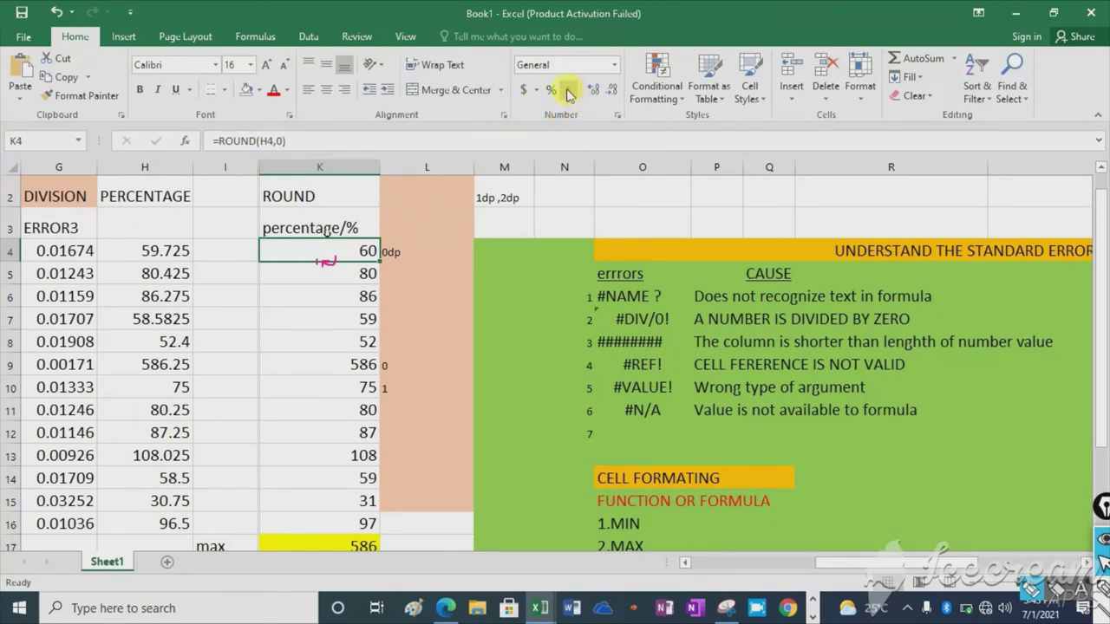
pyautogui.click(536, 89)
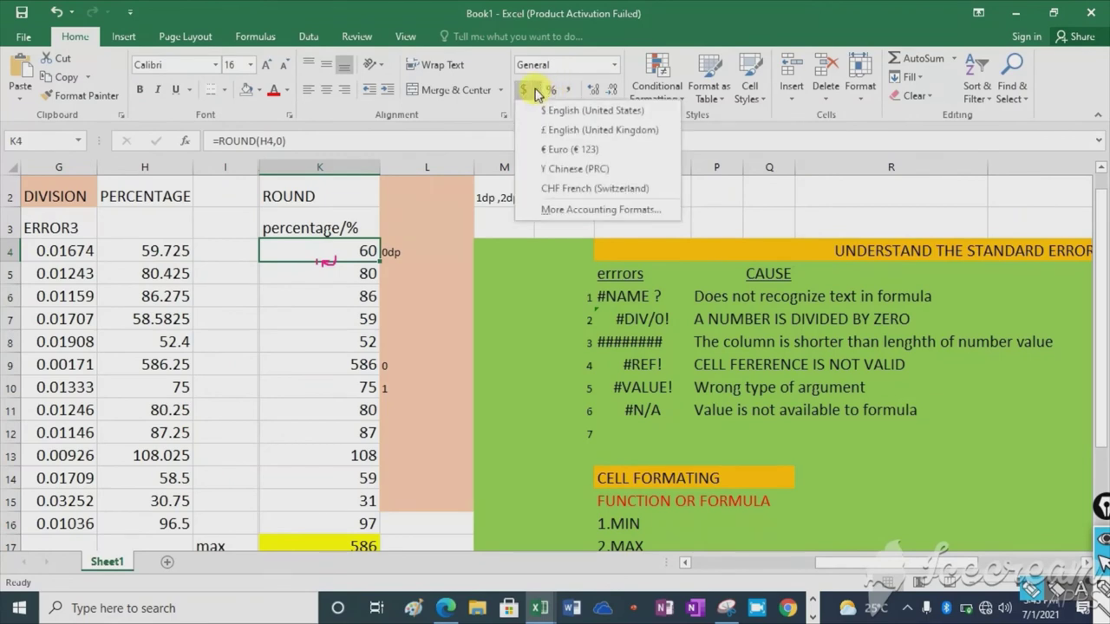
pyautogui.click(587, 113)
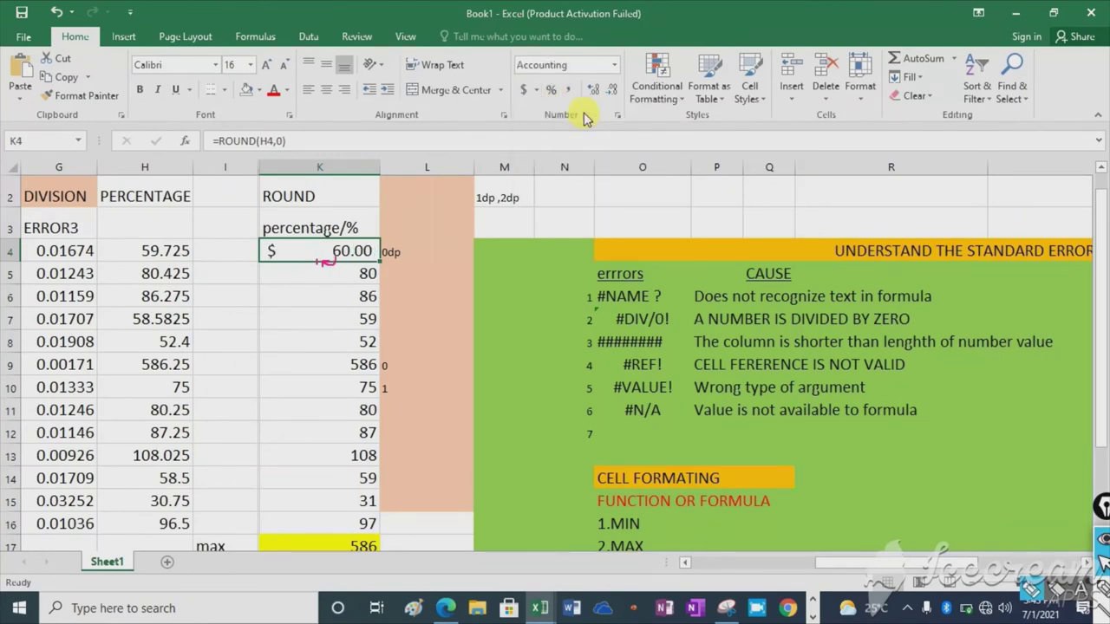
pyautogui.click(536, 89)
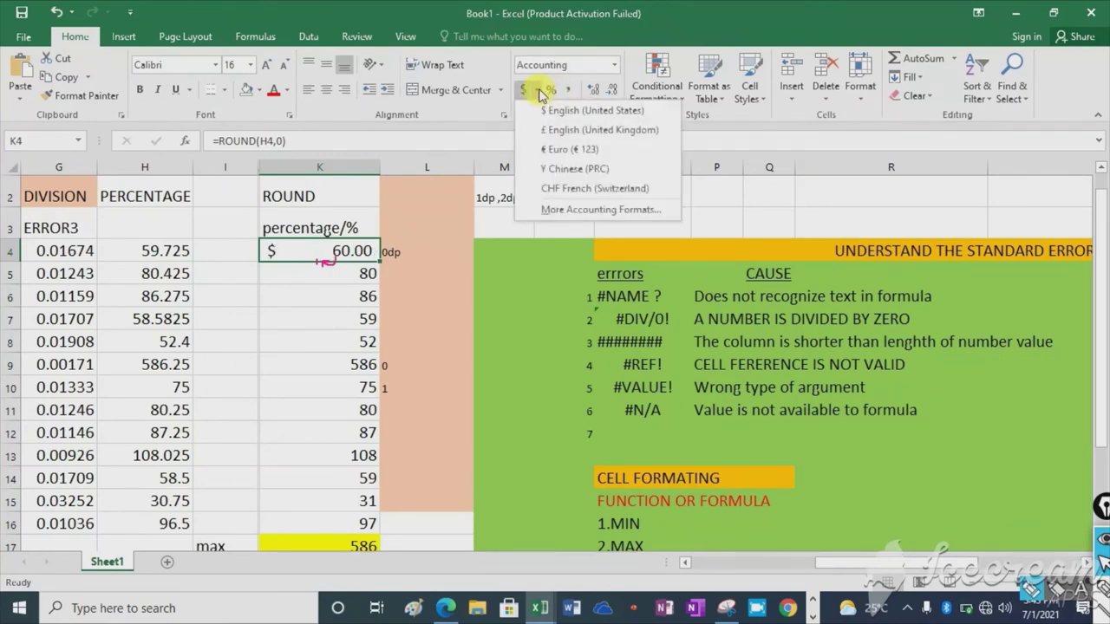
pyautogui.click(563, 149)
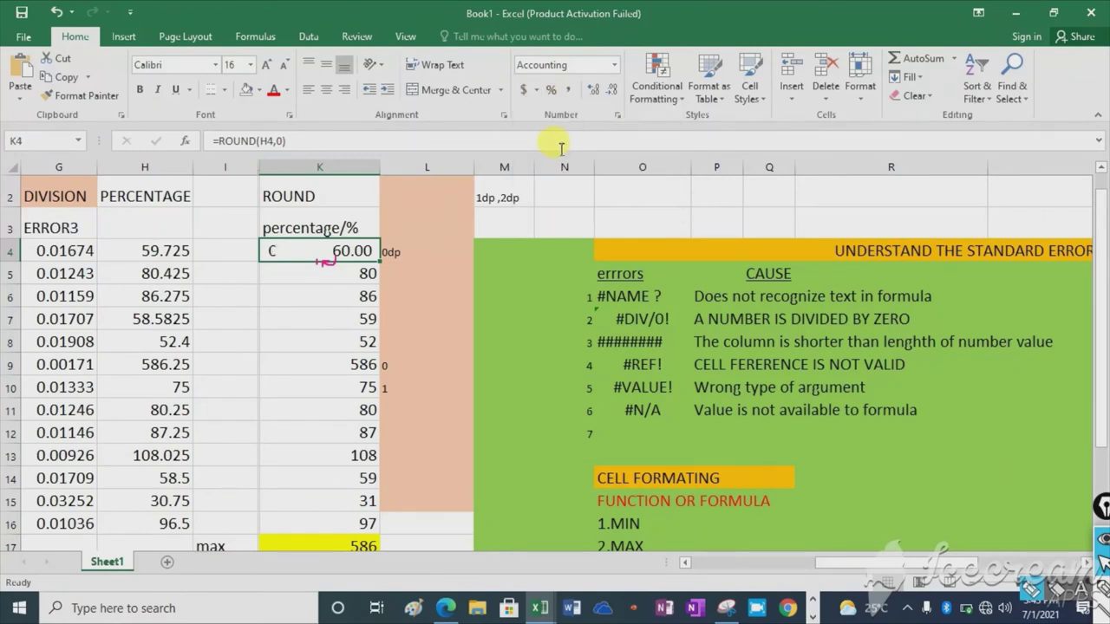
pyautogui.click(536, 90)
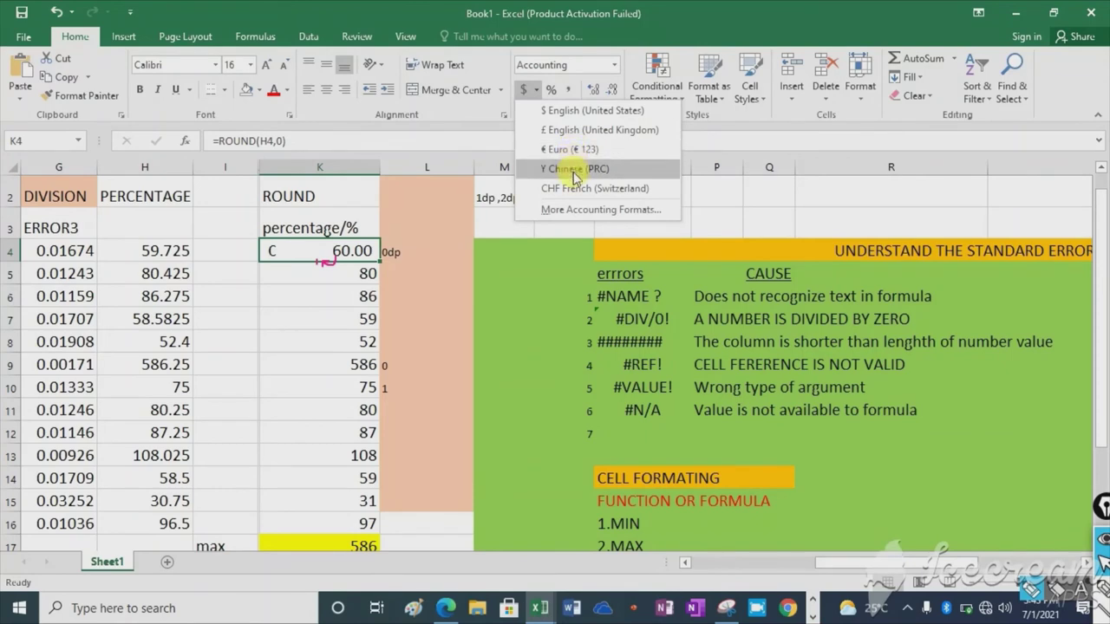
pyautogui.click(574, 170)
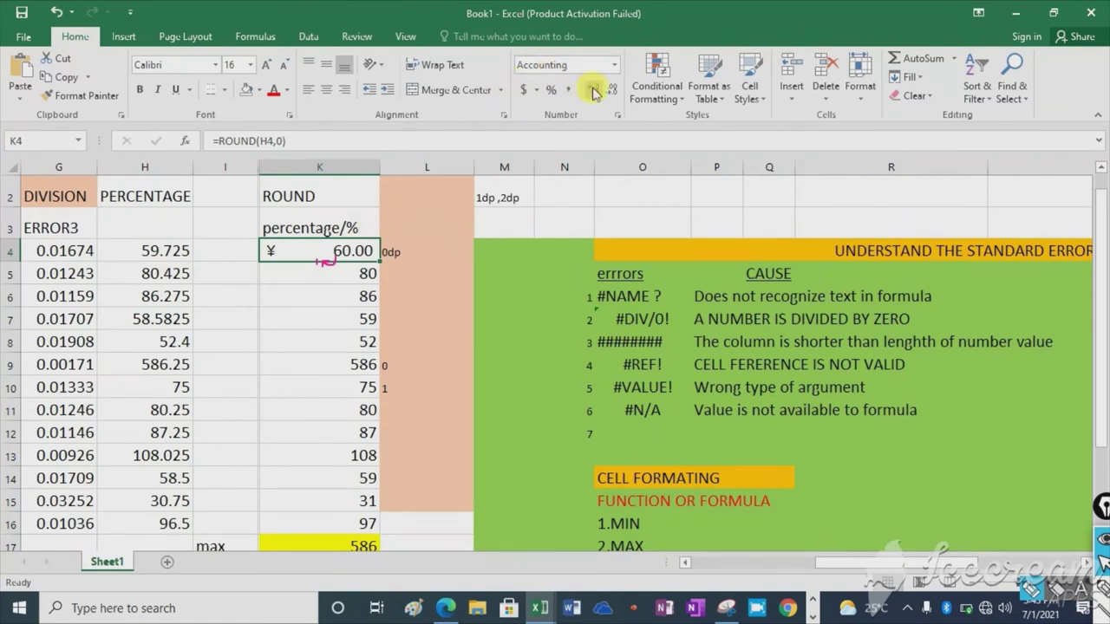
pyautogui.click(615, 65)
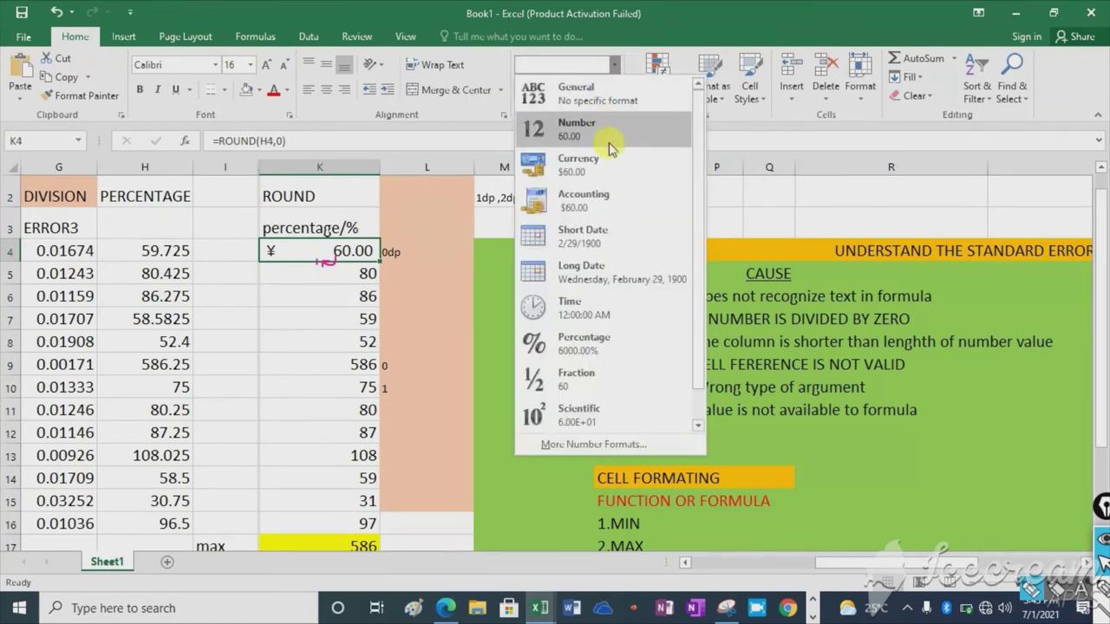
pyautogui.click(585, 87)
pyautogui.click(455, 274)
pyautogui.click(446, 300)
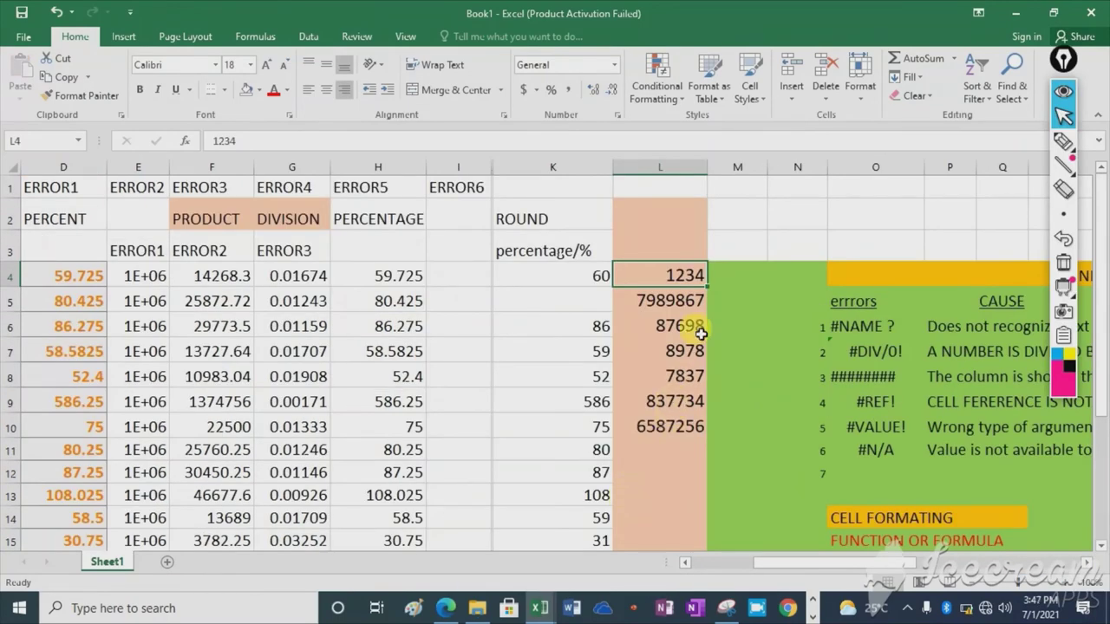
# Highlight the '4. seperator ( , ) thousand' note, then select L4 holding 1234
pyautogui.scroll(-3, 1099, 274)
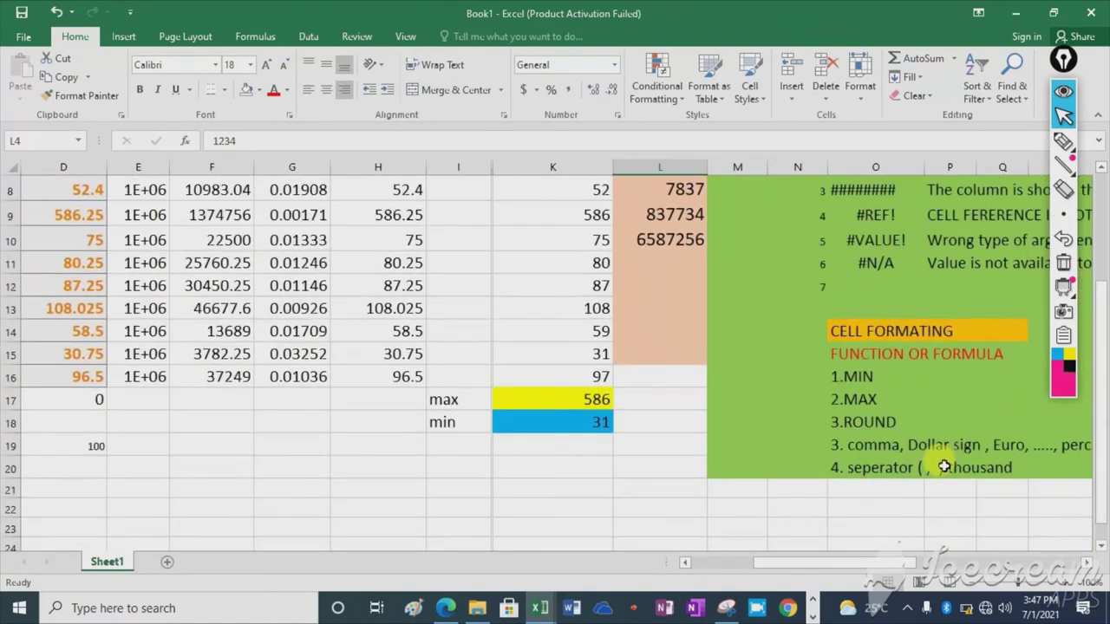
pyautogui.moveTo(881, 469); pyautogui.dragTo(981, 468)
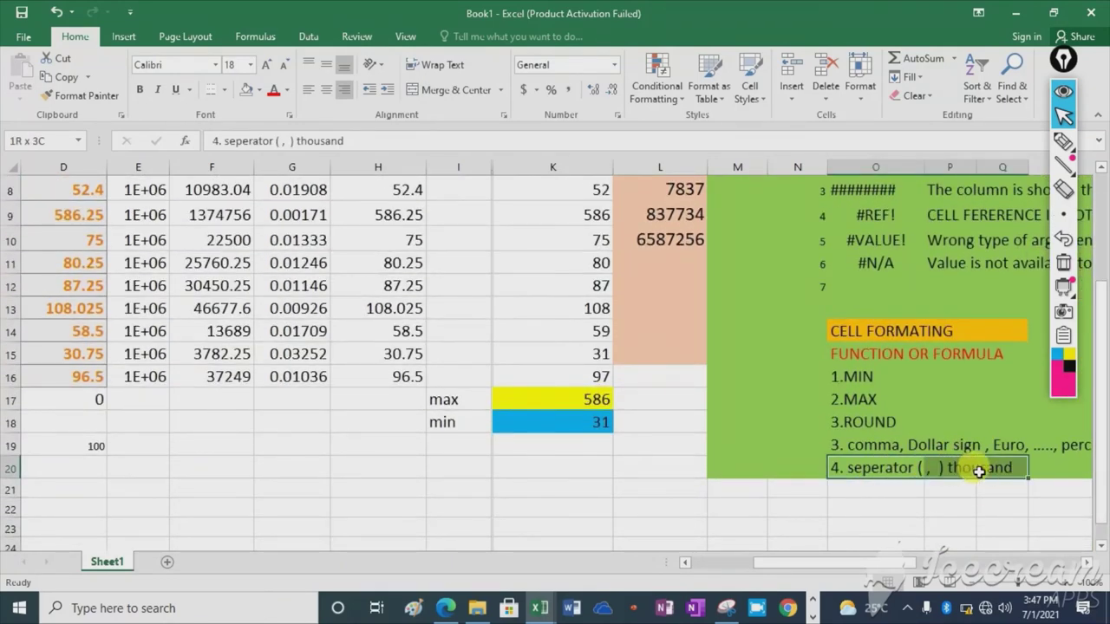
pyautogui.scroll(1, 1104, 341)
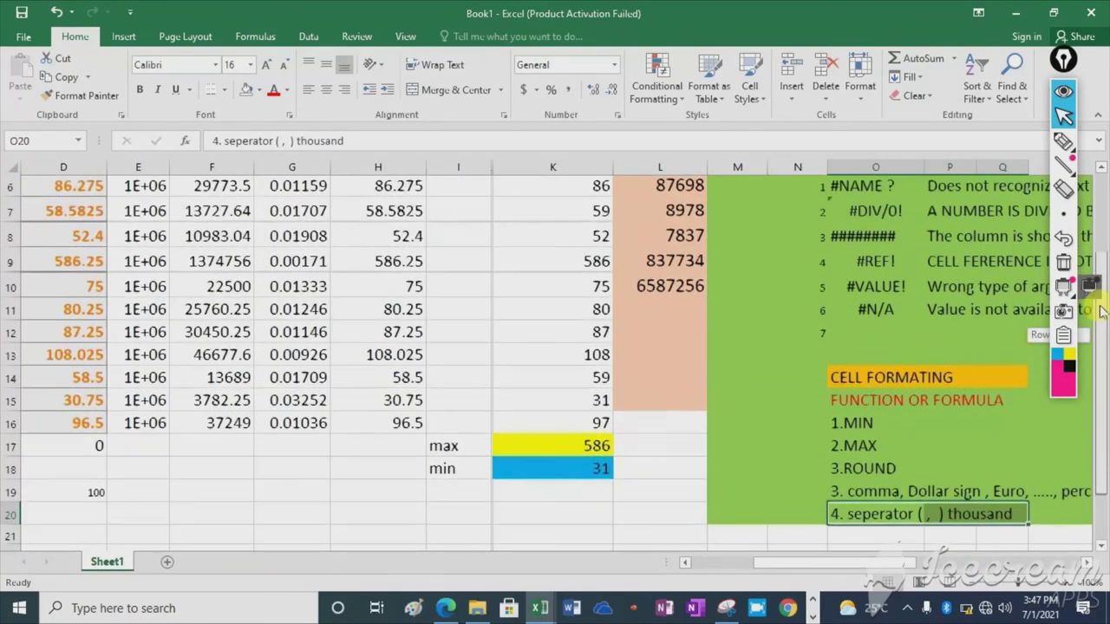
pyautogui.scroll(1, 1011, 240)
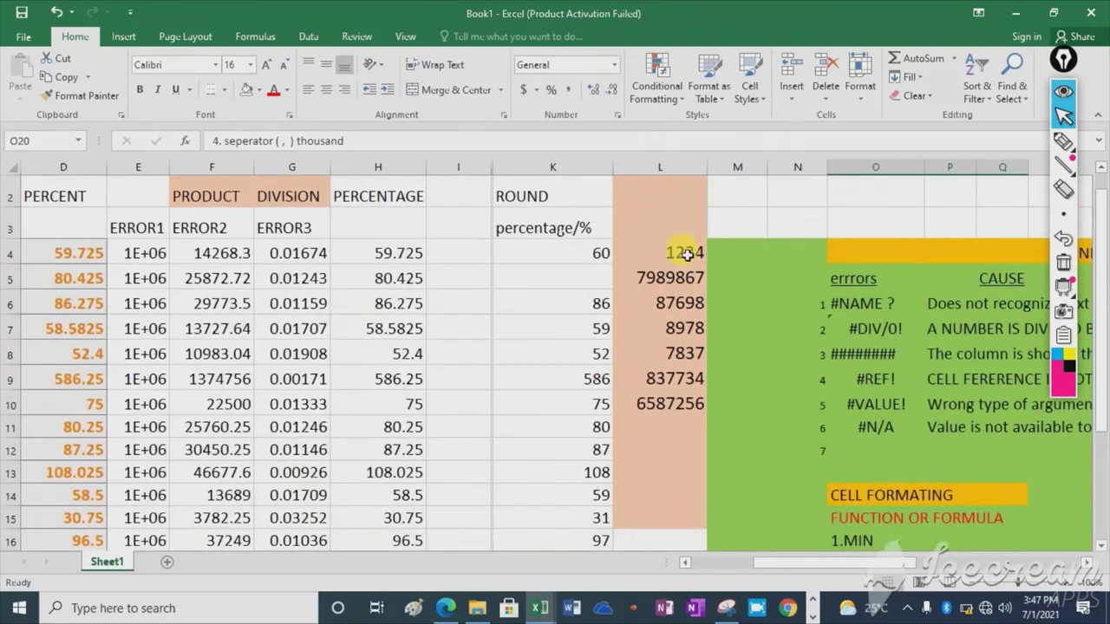
pyautogui.click(685, 254)
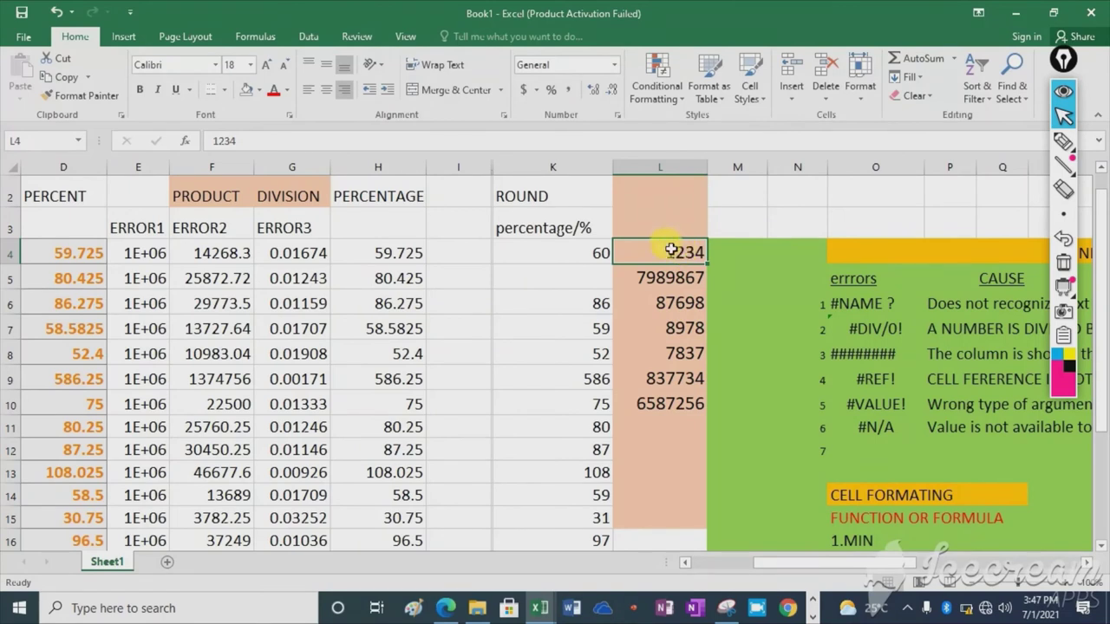
# Apply the Number format with the 1000 separator to L4:L10
pyautogui.moveTo(670, 252); pyautogui.dragTo(672, 400)
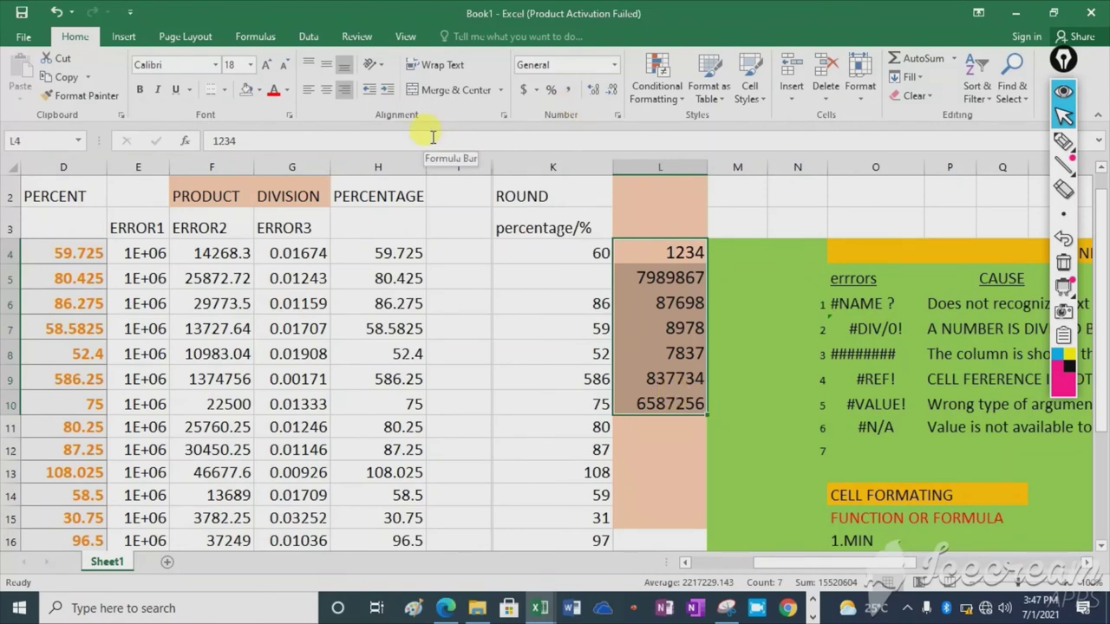
pyautogui.click(618, 115)
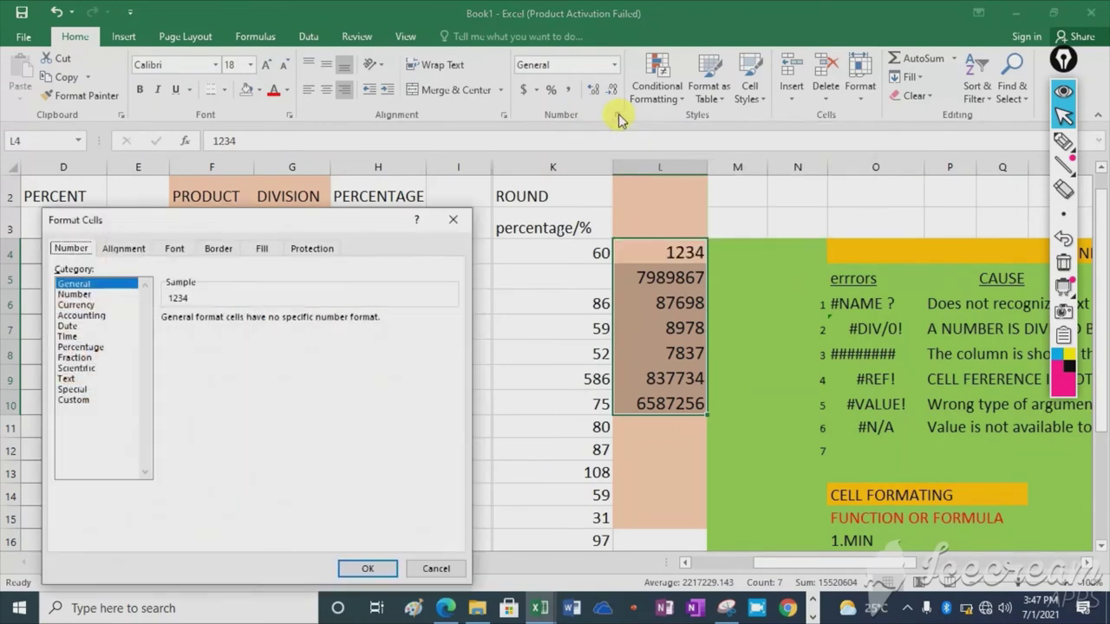
pyautogui.click(77, 294)
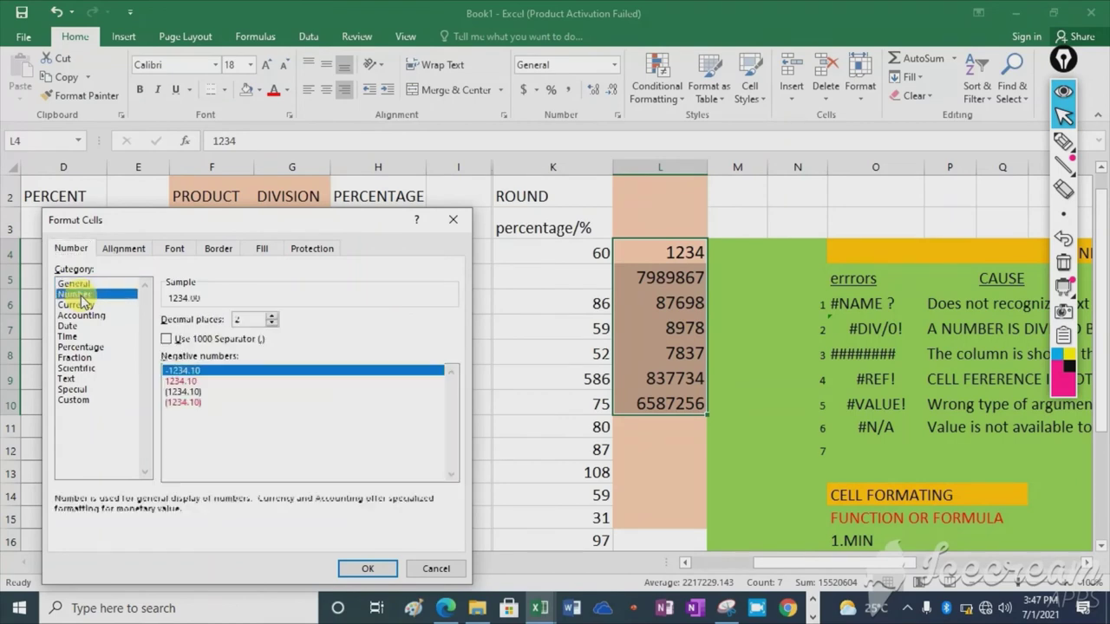
pyautogui.click(167, 339)
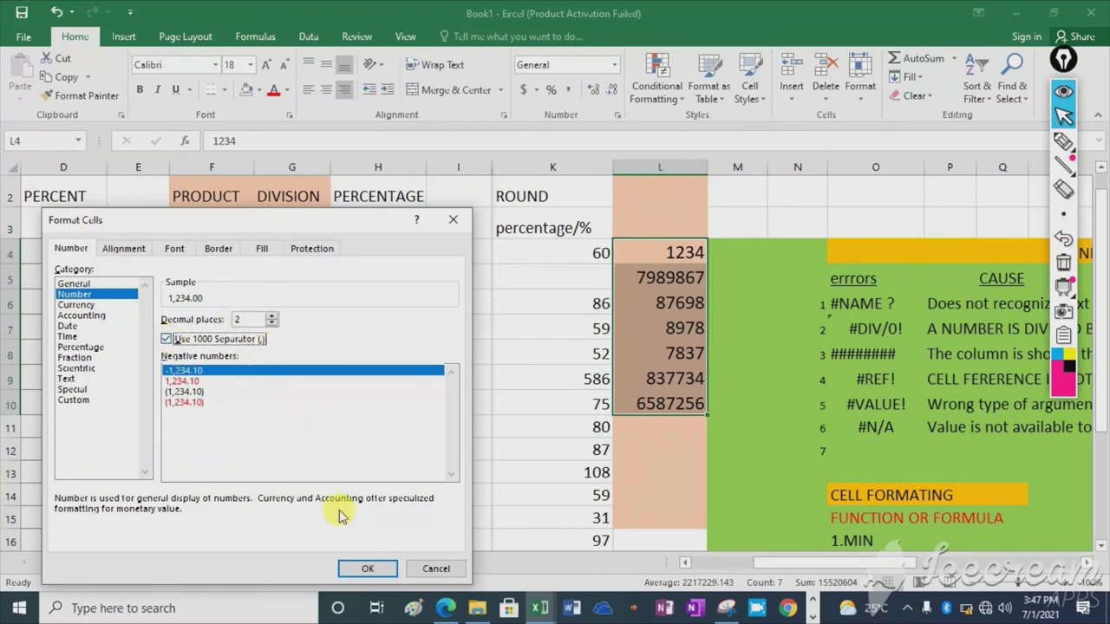
pyautogui.click(365, 573)
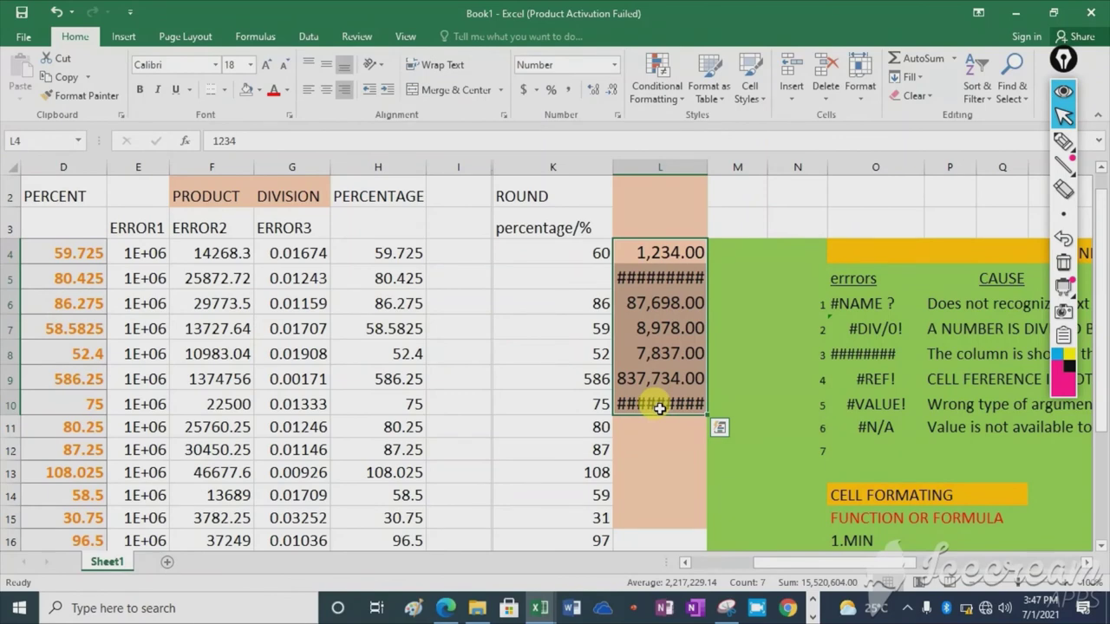
# Set L4:L10 to 0 decimal places so values read 1,234 and 7,989,867
pyautogui.click(617, 118)
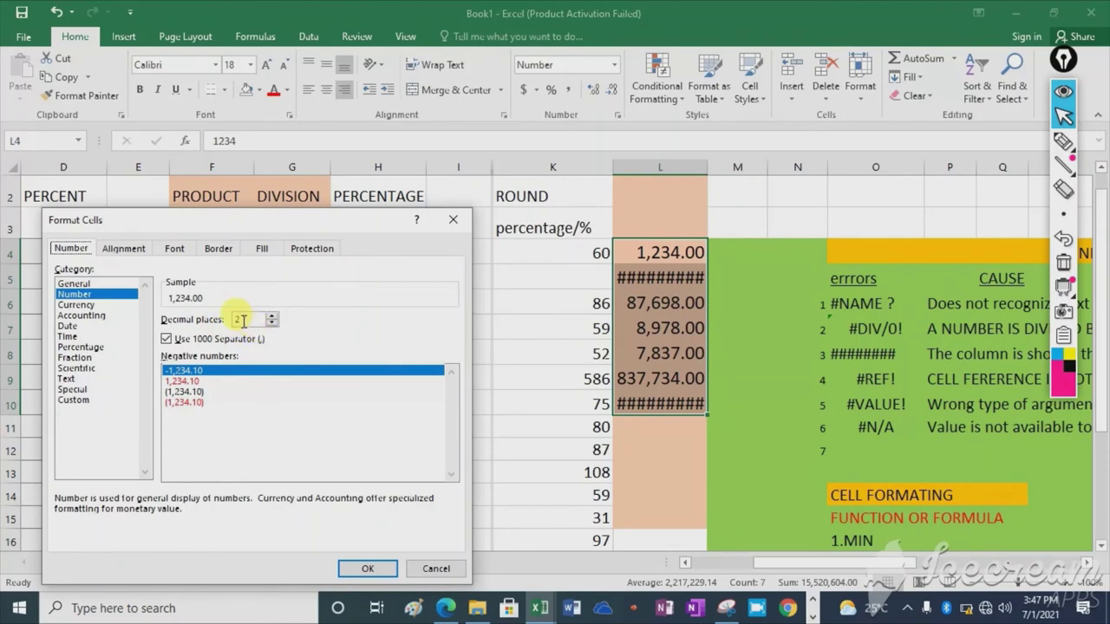
pyautogui.click(271, 323)
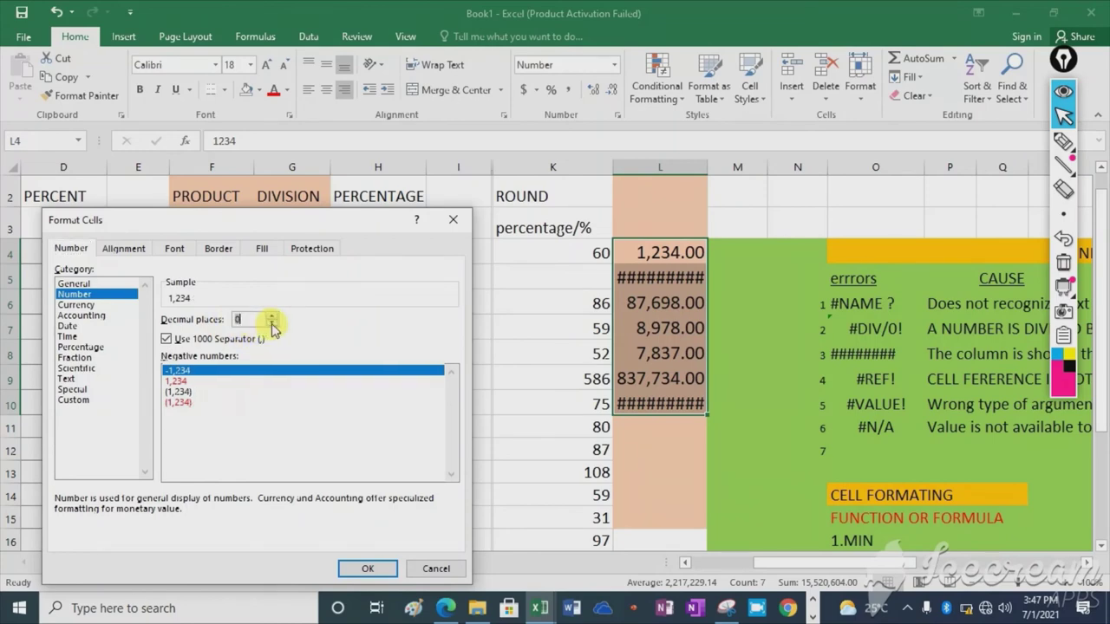
pyautogui.click(368, 568)
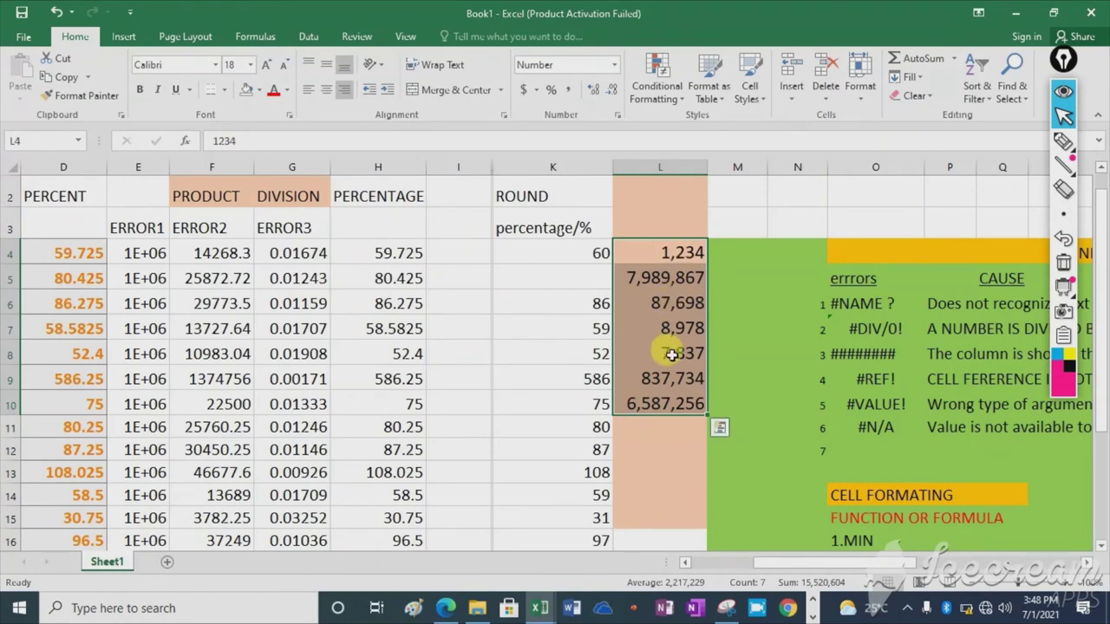
pyautogui.click(670, 440)
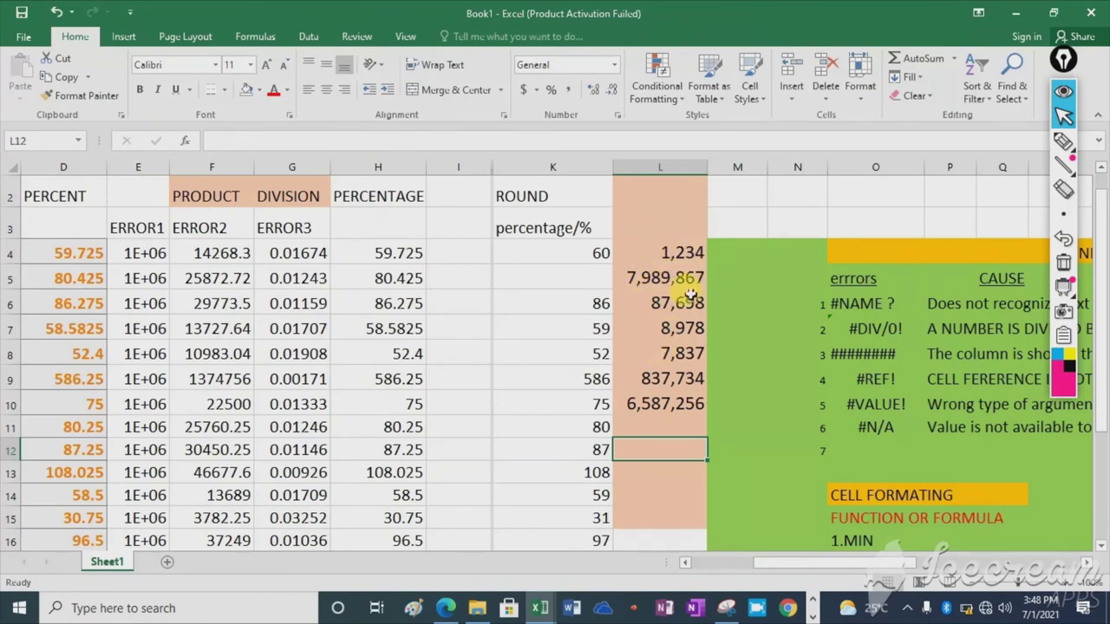
# Turn off the 1000 separator for L4:L10 so values read 1234, 7989867 and 6587256
pyautogui.moveTo(672, 250); pyautogui.dragTo(680, 345)
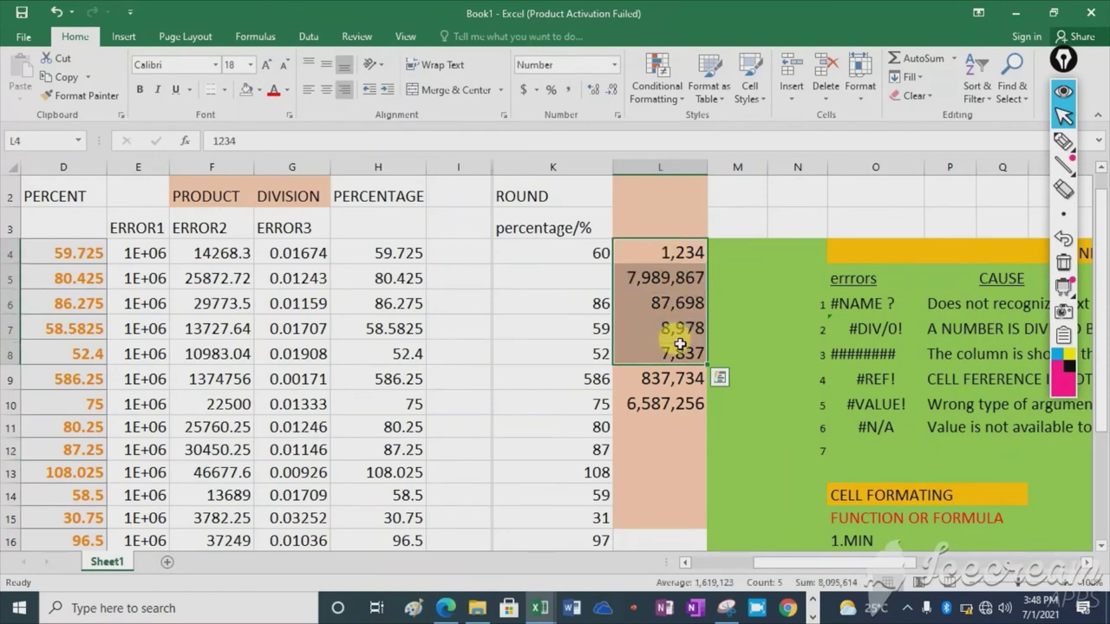
pyautogui.keyDown('shift'); pyautogui.click(675, 402); pyautogui.keyUp('shift')
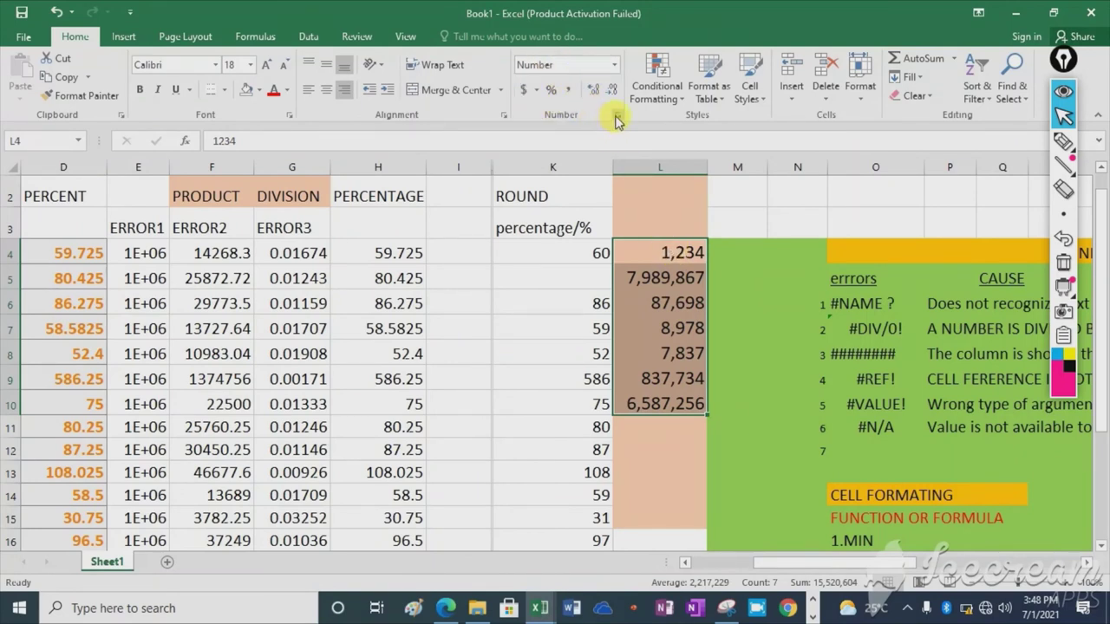
pyautogui.click(617, 116)
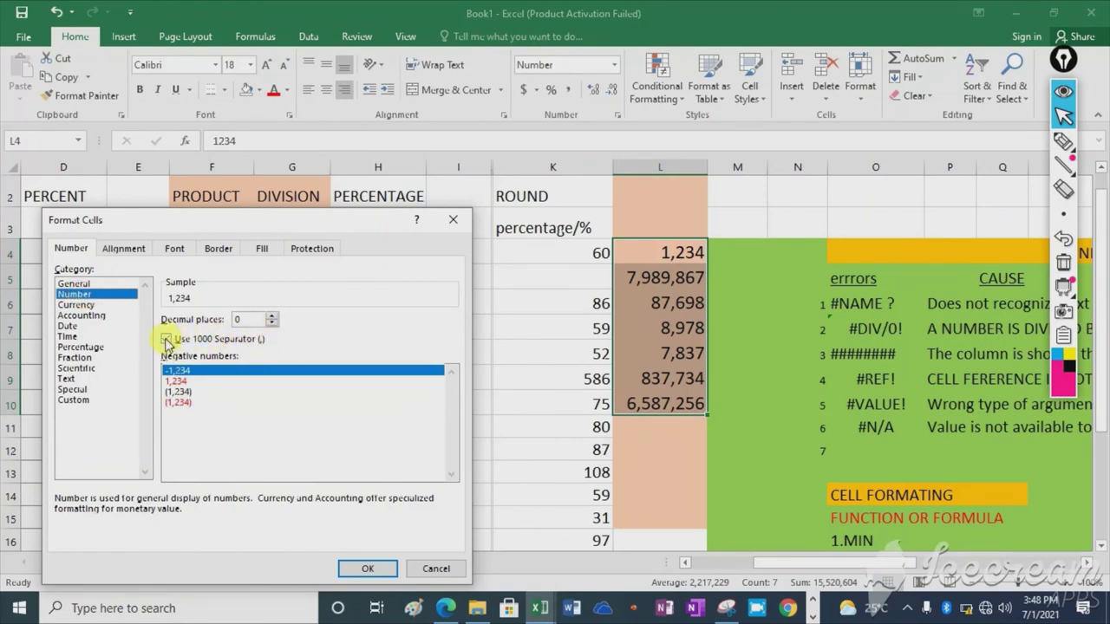
pyautogui.click(167, 340)
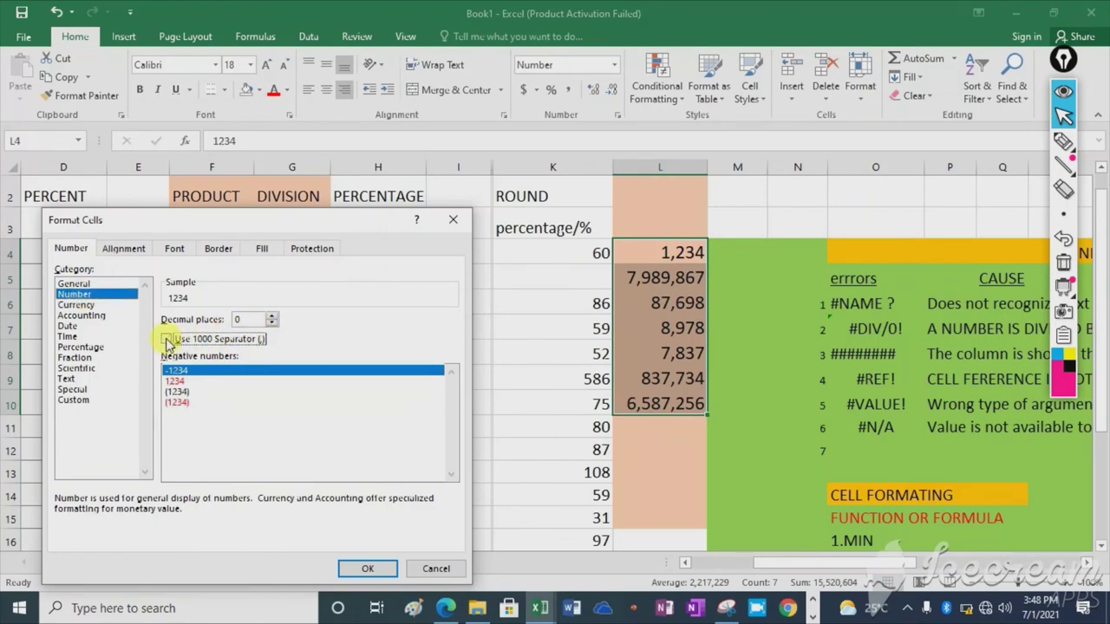
pyautogui.click(364, 569)
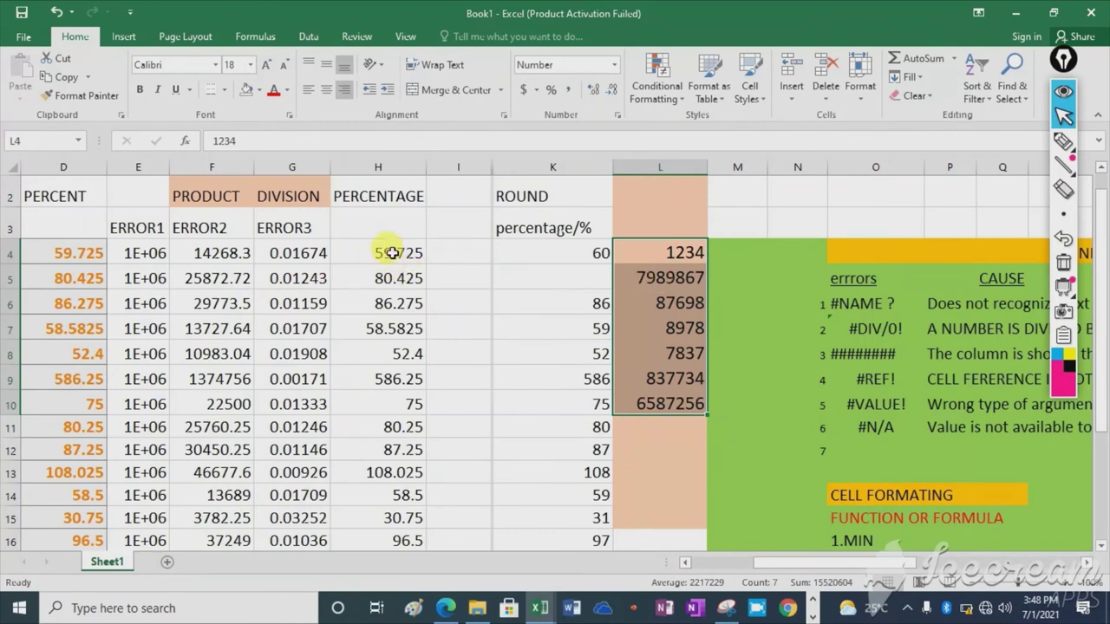
pyautogui.moveTo(384, 253); pyautogui.dragTo(421, 533)
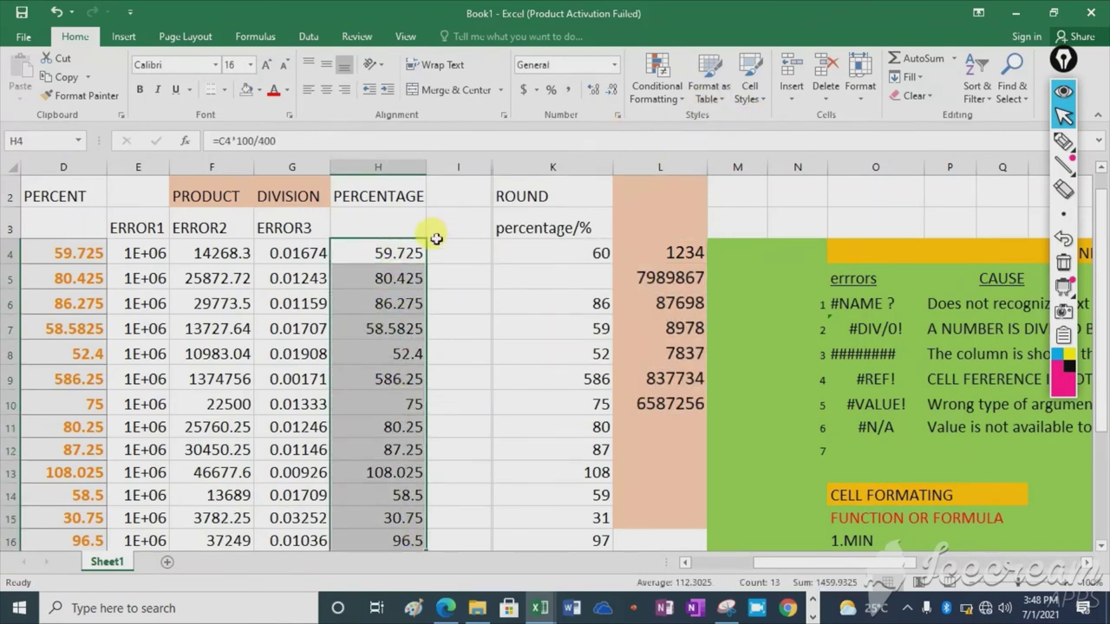
pyautogui.click(616, 115)
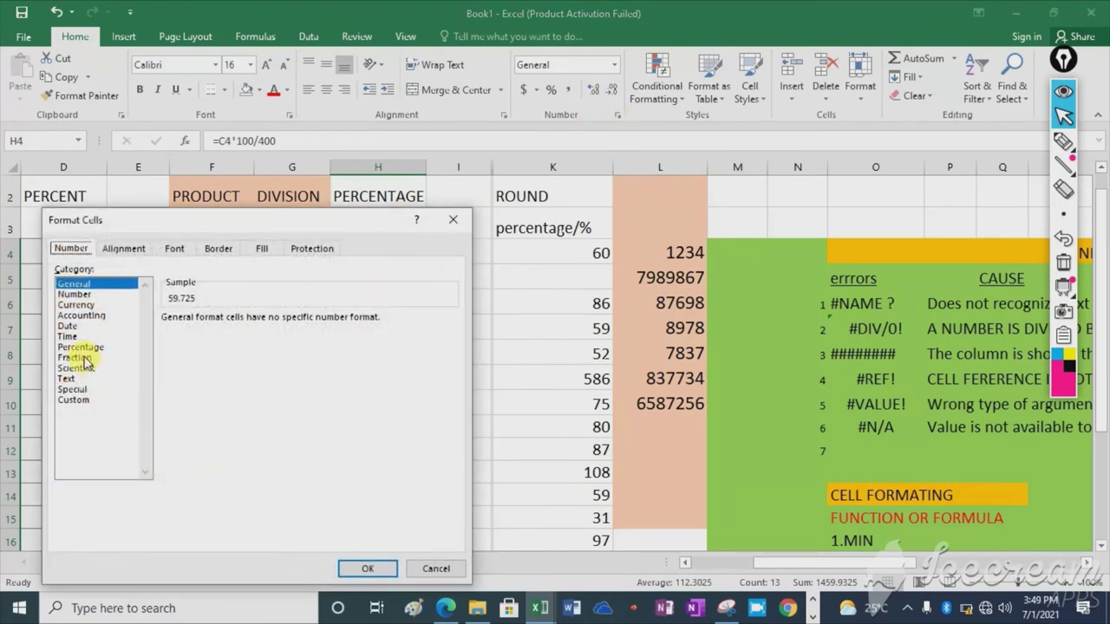
pyautogui.click(84, 357)
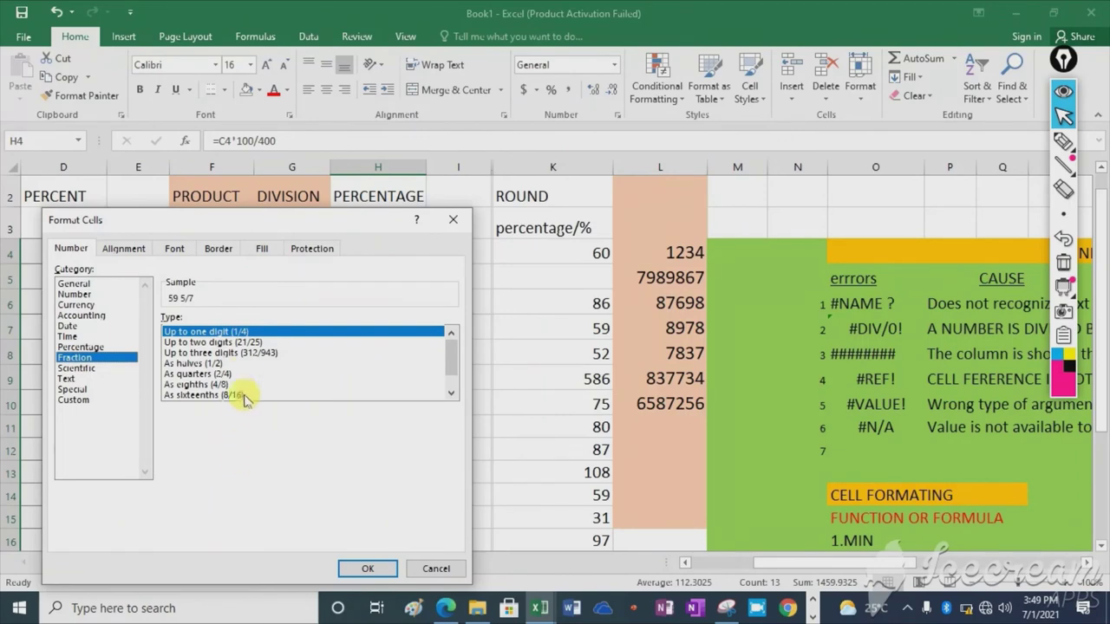
pyautogui.click(247, 343)
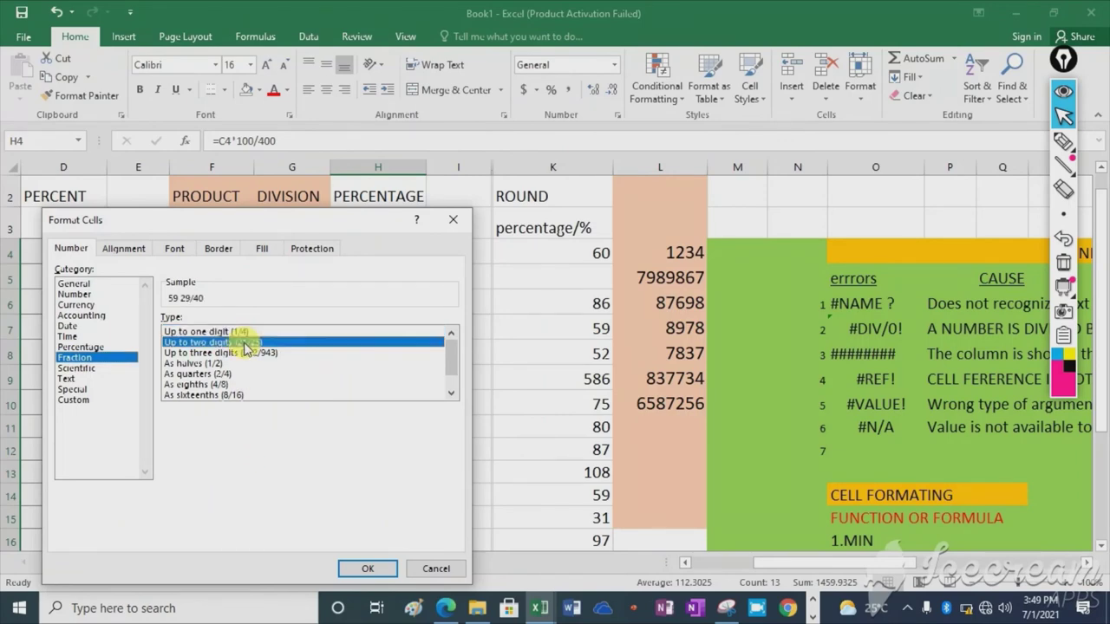
pyautogui.click(368, 567)
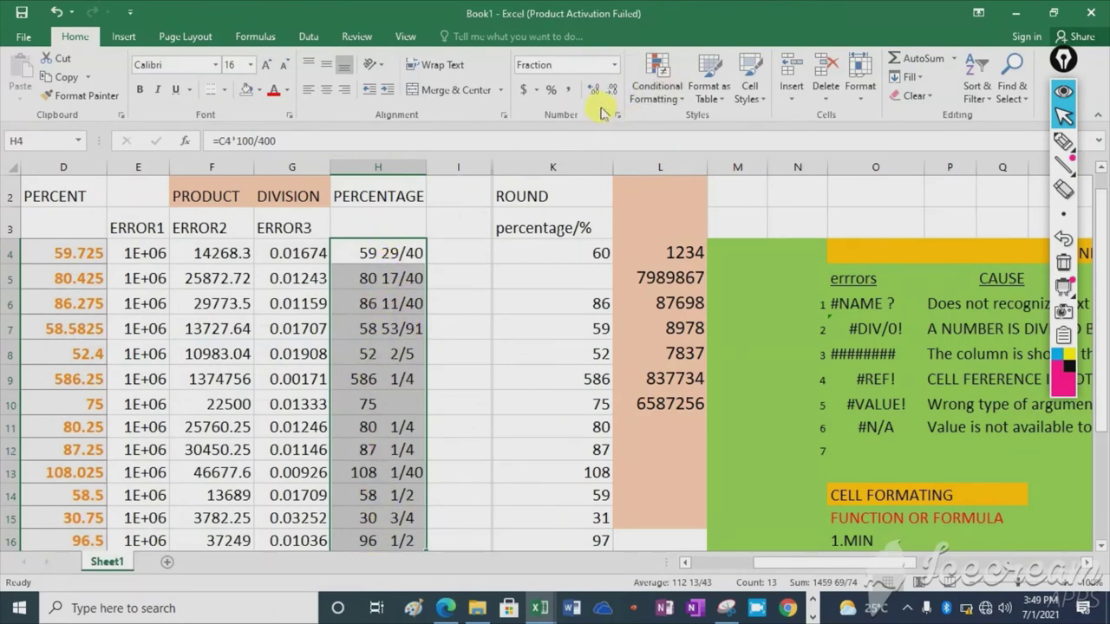
pyautogui.click(614, 119)
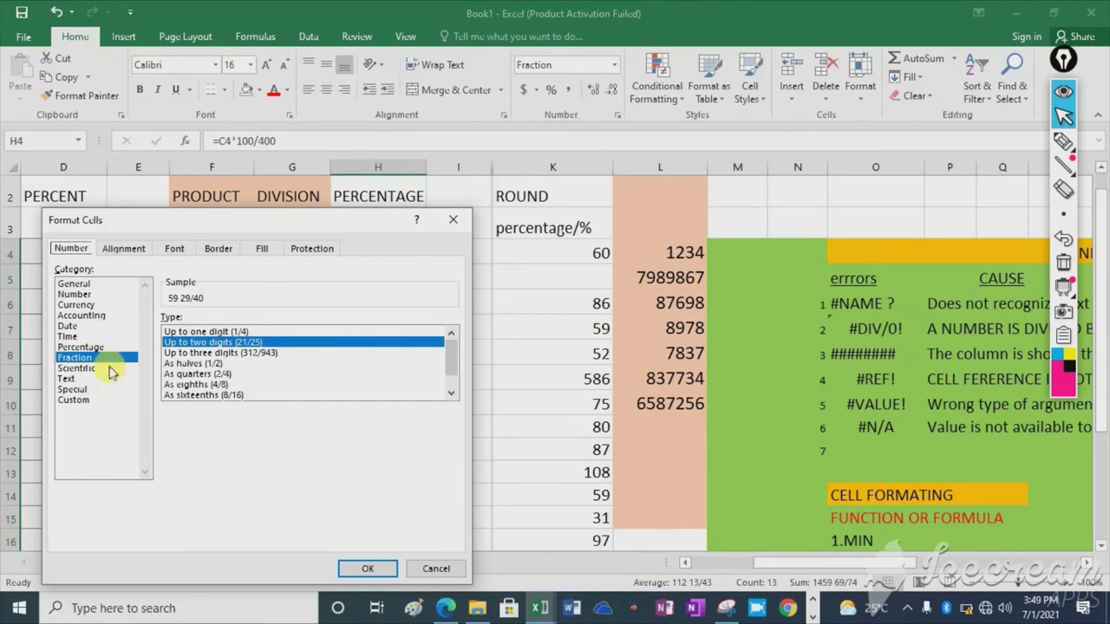
pyautogui.click(87, 284)
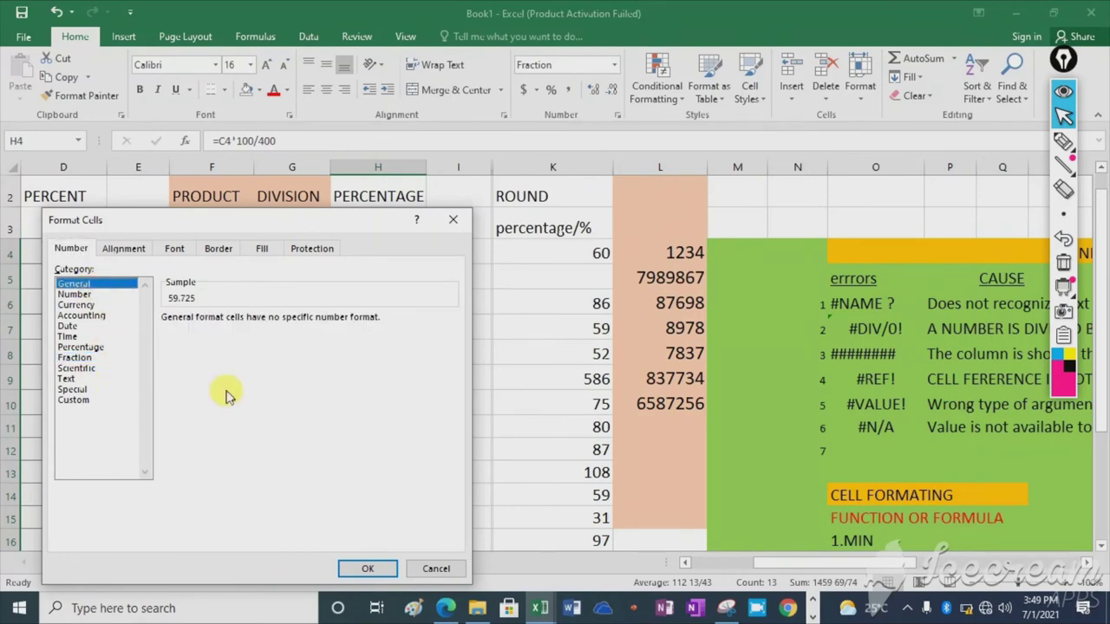
pyautogui.click(357, 569)
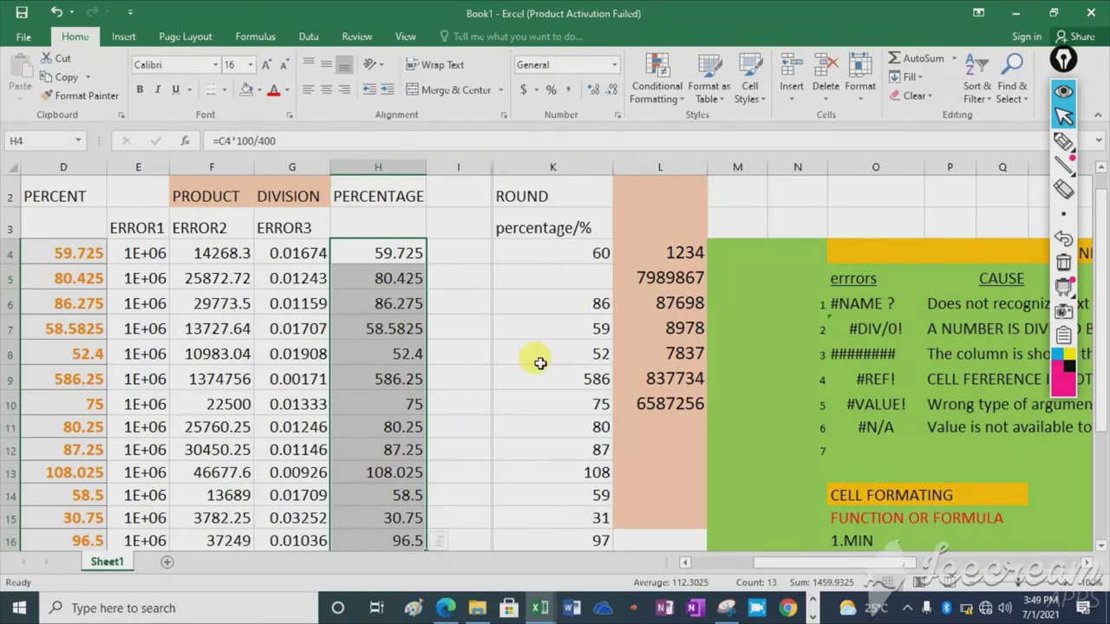
# Scroll the sheet to show max 586 and min 31 in K17 and K18
pyautogui.moveTo(1063, 213)
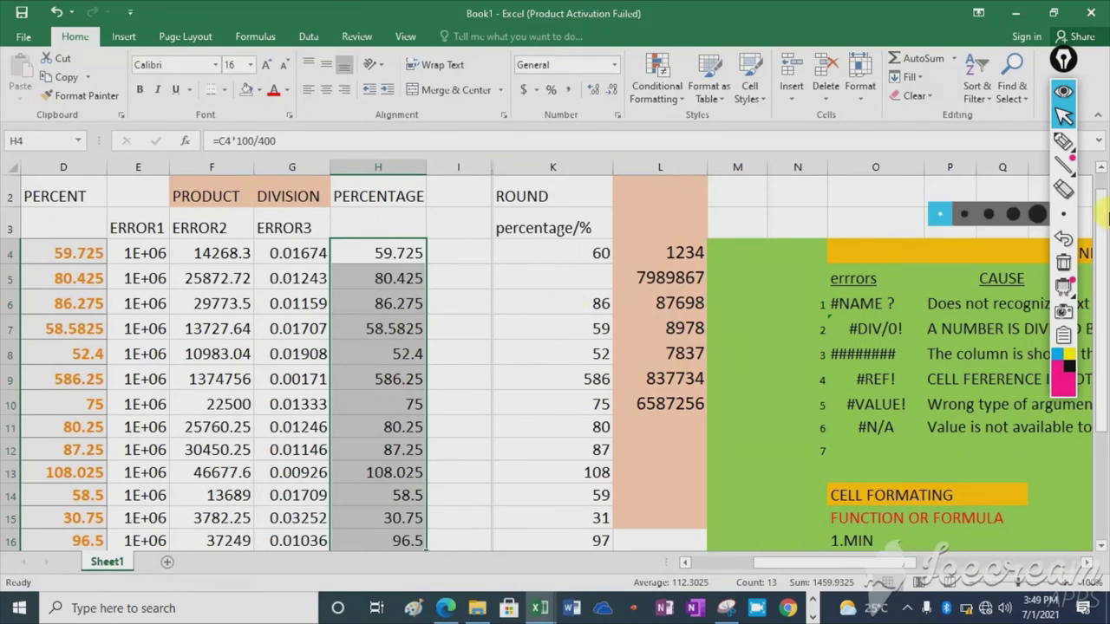
pyautogui.scroll(-1, 1103, 232)
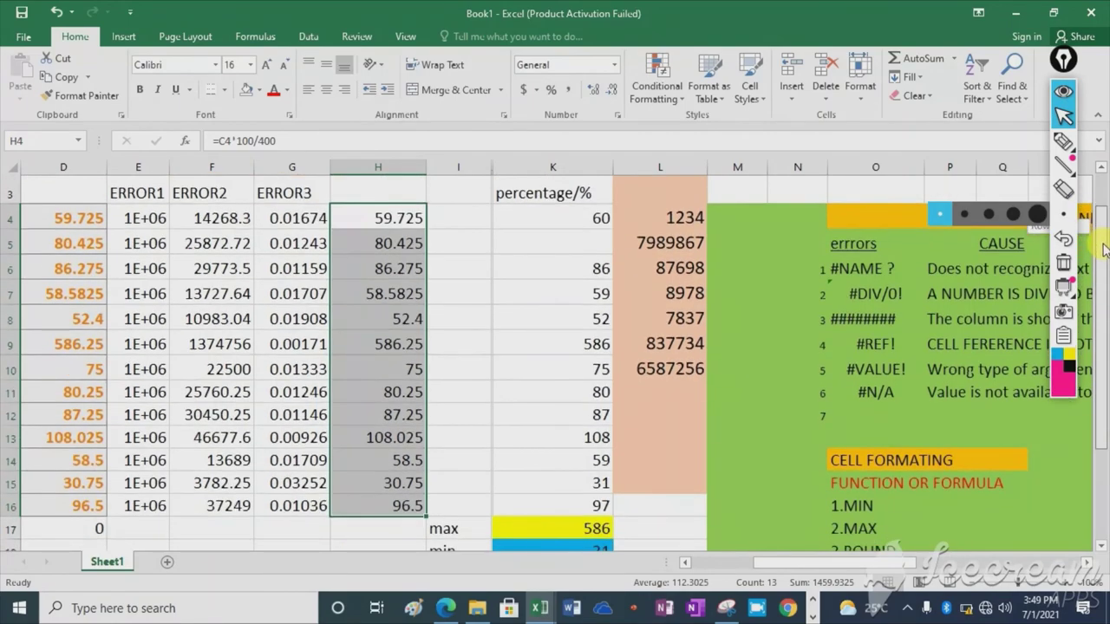
pyautogui.scroll(1, 1103, 232)
pyautogui.moveTo(1103, 231)
pyautogui.mouseDown()
pyautogui.moveTo(1103, 211)
pyautogui.moveTo(1103, 309)
pyautogui.mouseUp()
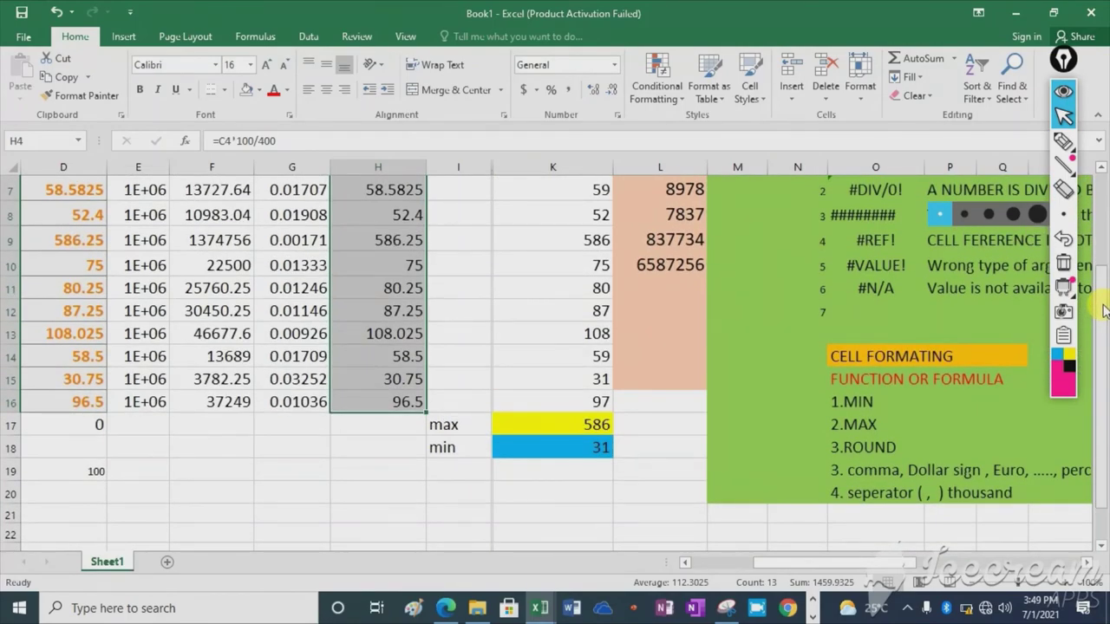
pyautogui.moveTo(1102, 310); pyautogui.dragTo(1103, 290)
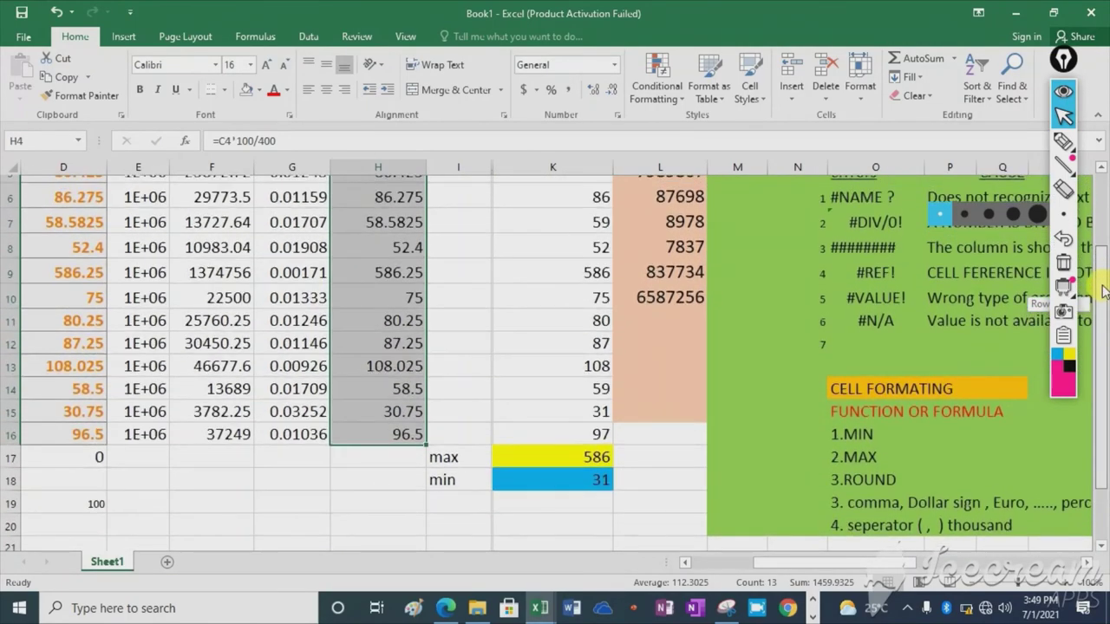